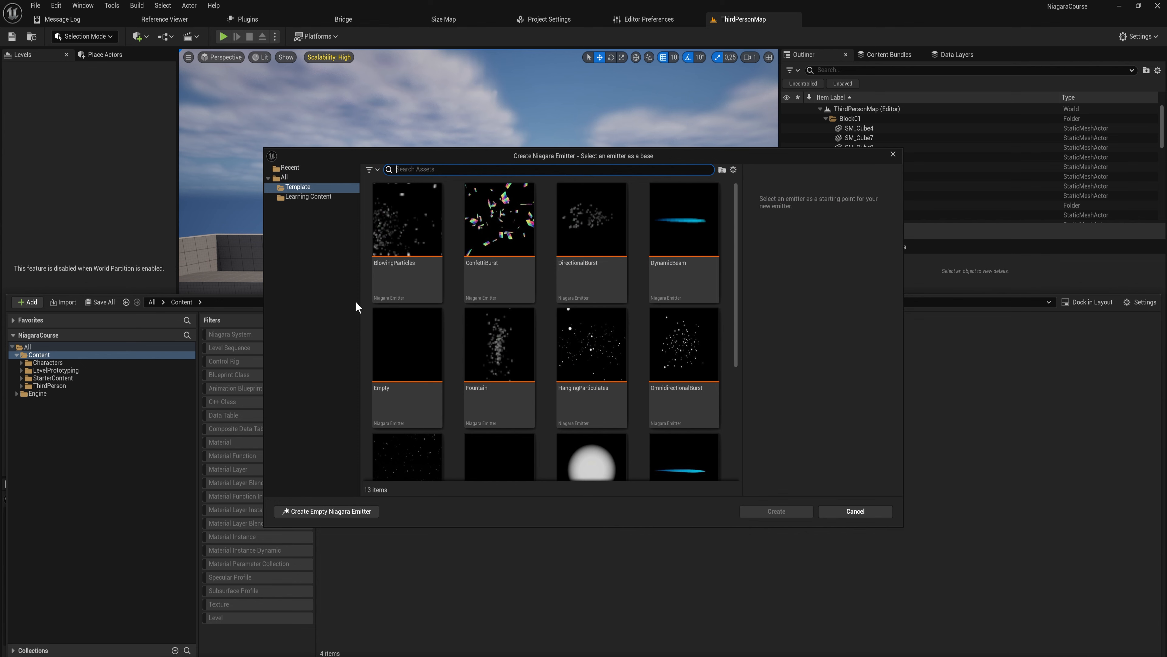
Create a Niagara emitter from the Empty template, name it BirronEmit, and open it for editing
{"action": "left_click", "coordinate": [403, 359]}
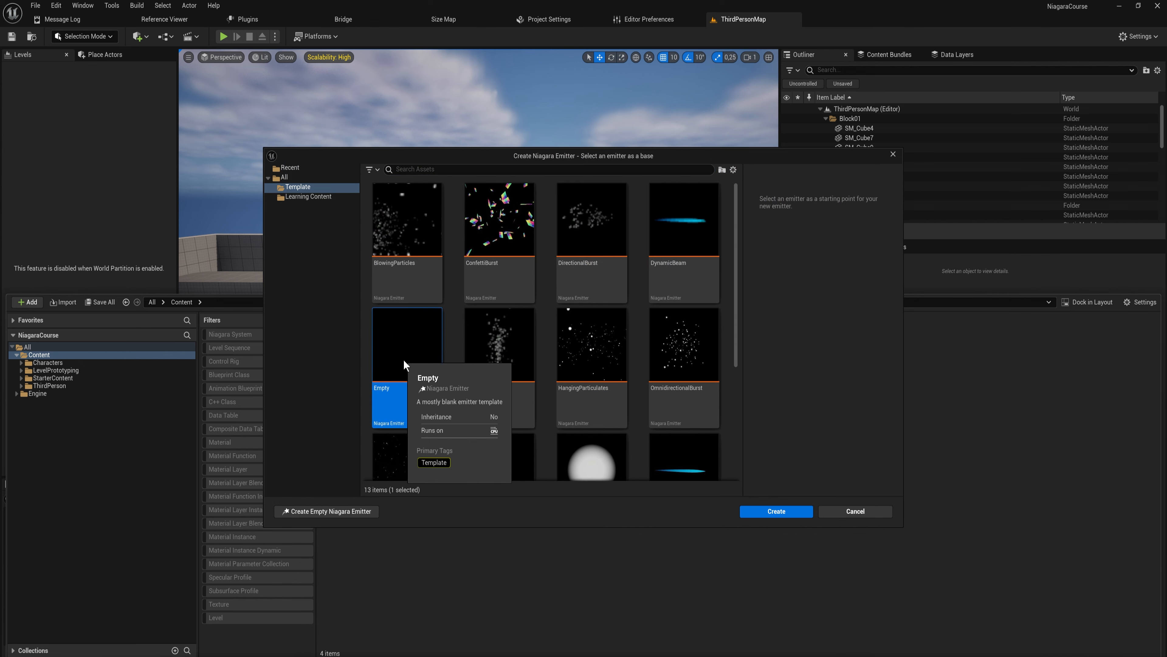
{"action": "left_click", "coordinate": [776, 510]}
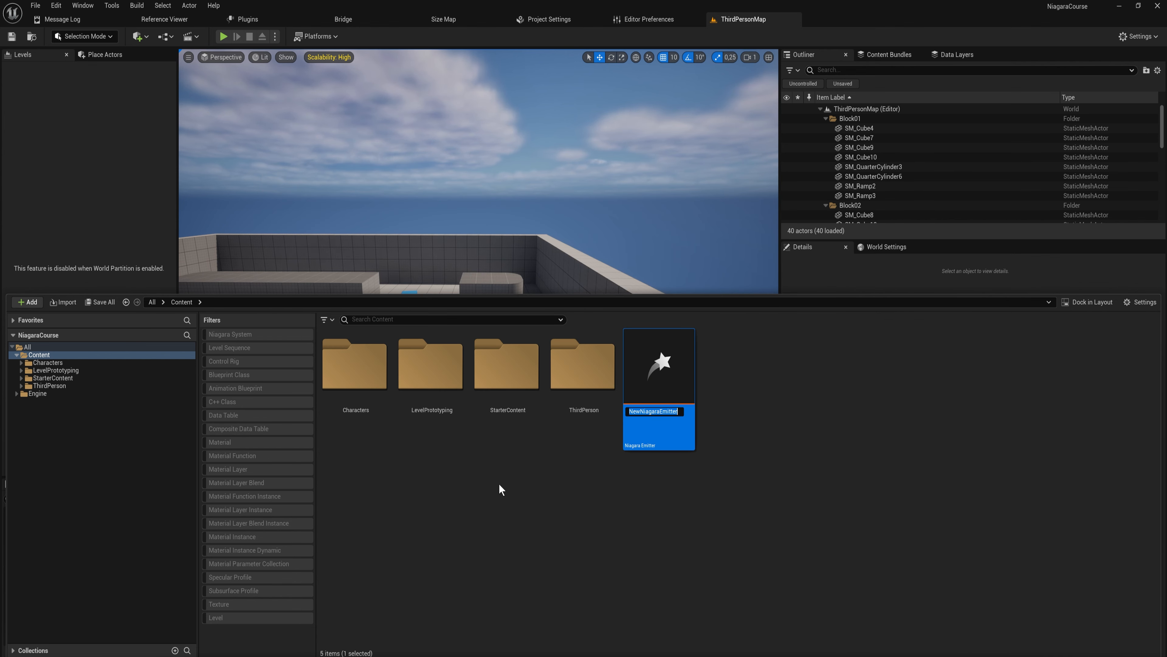
{"action": "type", "text": "Bir"}
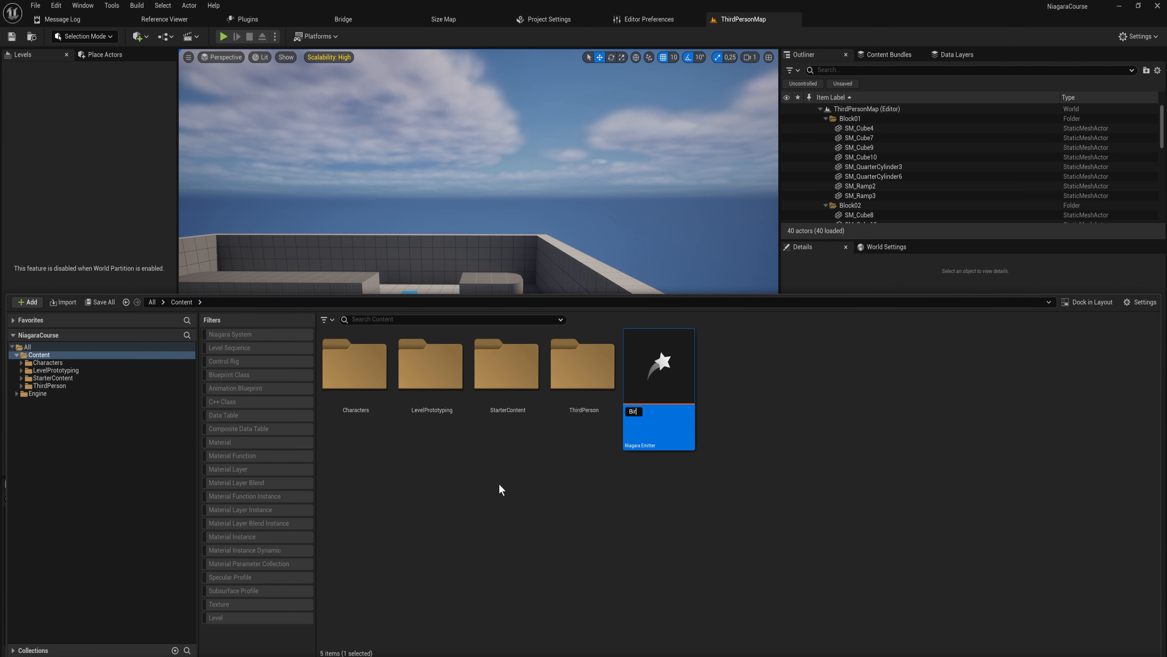
{"action": "type", "text": "ronEmit"}
{"action": "key", "text": "Return"}
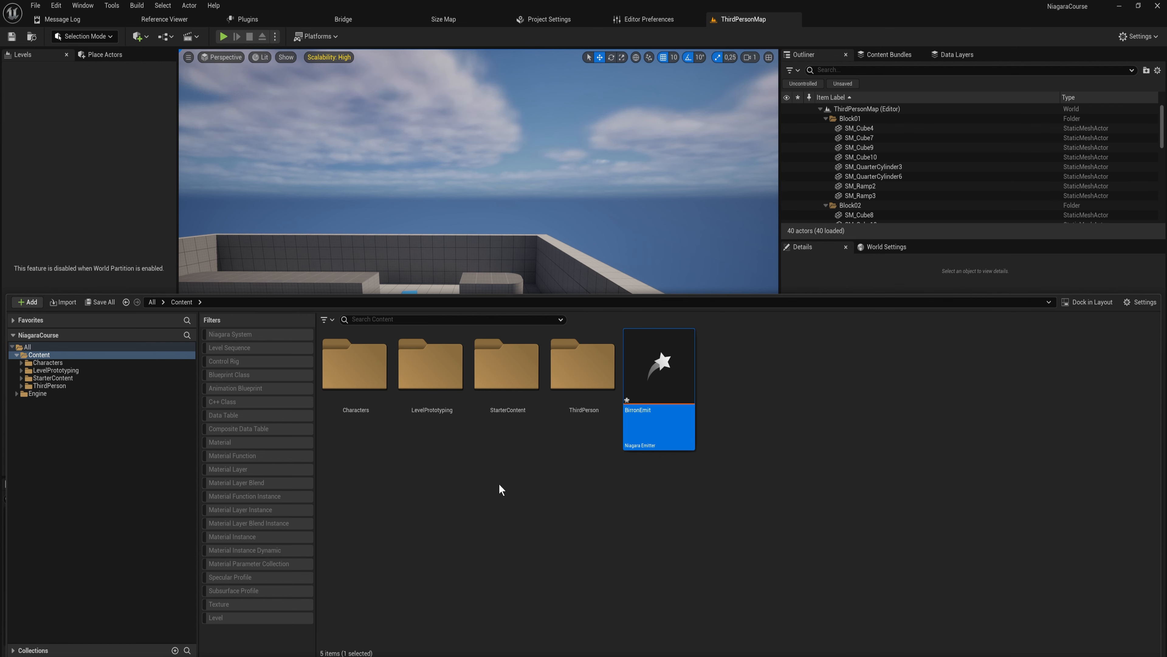
{"action": "mouse_move", "coordinate": [669, 370]}
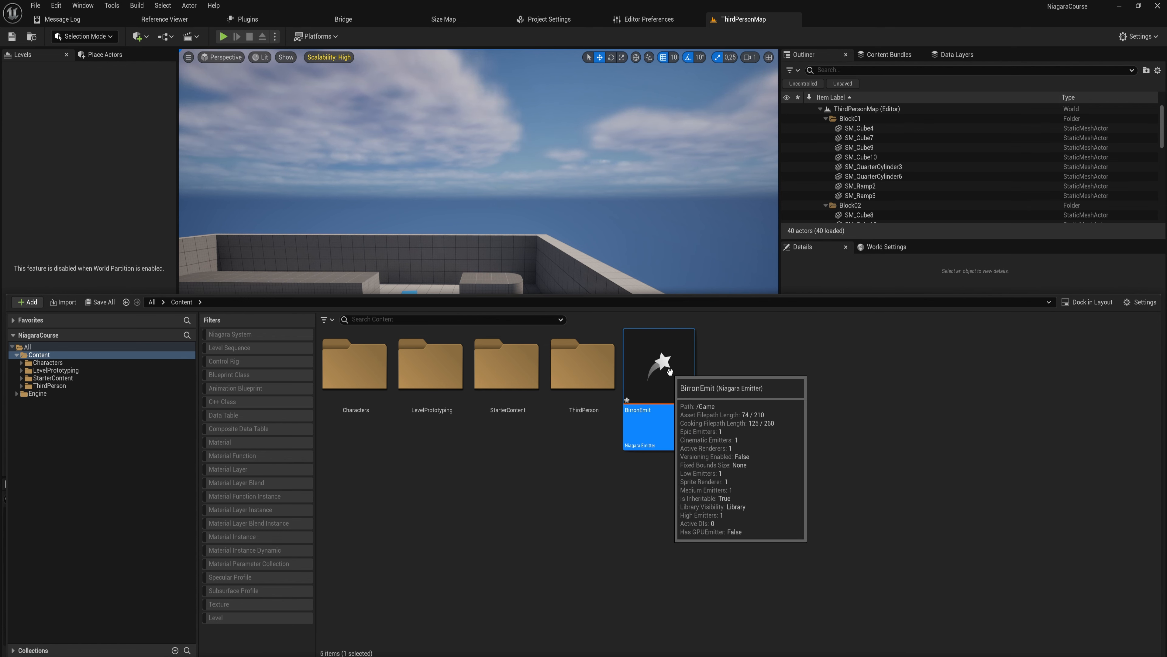
{"action": "double_click", "coordinate": [670, 371]}
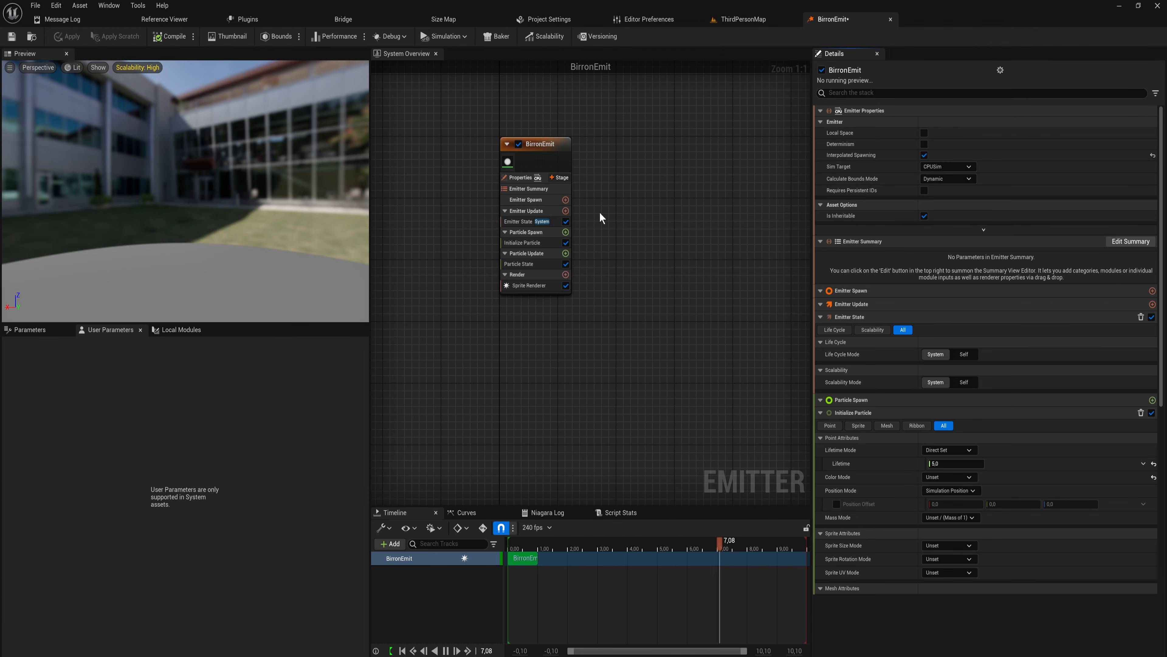
Add a Spawn Rate module to the Emitter Update group and set its SpawnRate to 10
{"action": "scroll", "coordinate": [613, 307], "scroll_direction": "up", "scroll_amount": 2}
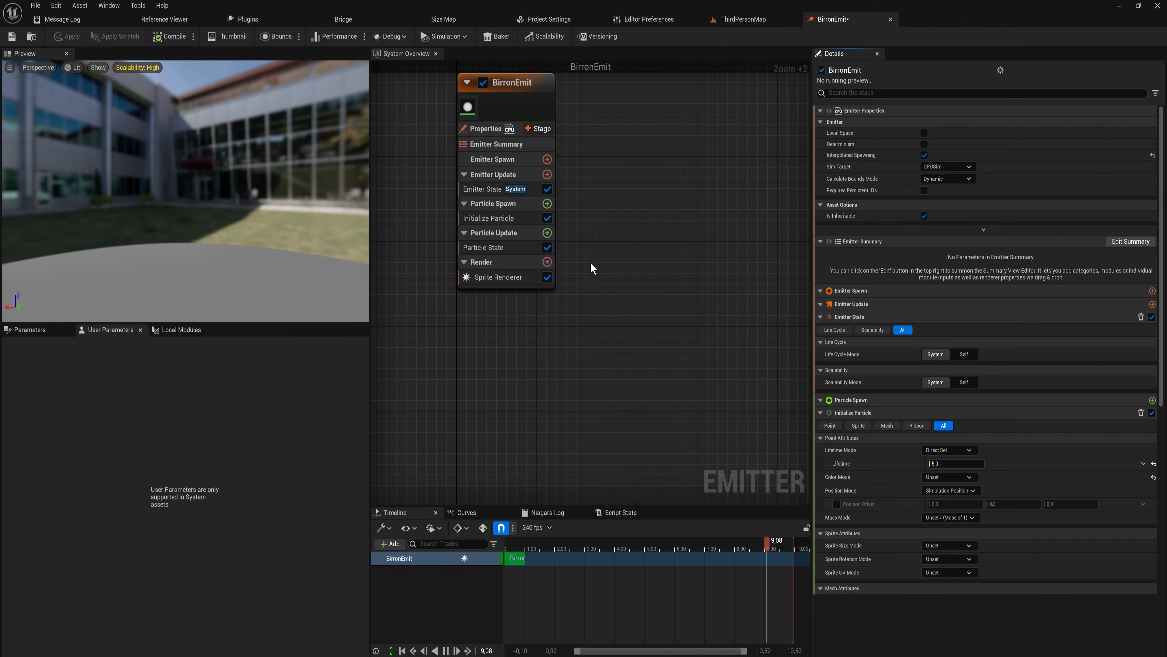
{"action": "scroll", "coordinate": [590, 262], "scroll_direction": "up", "scroll_amount": 1}
{"action": "right_click_drag", "start_coordinate": [592, 245], "coordinate": [657, 307]}
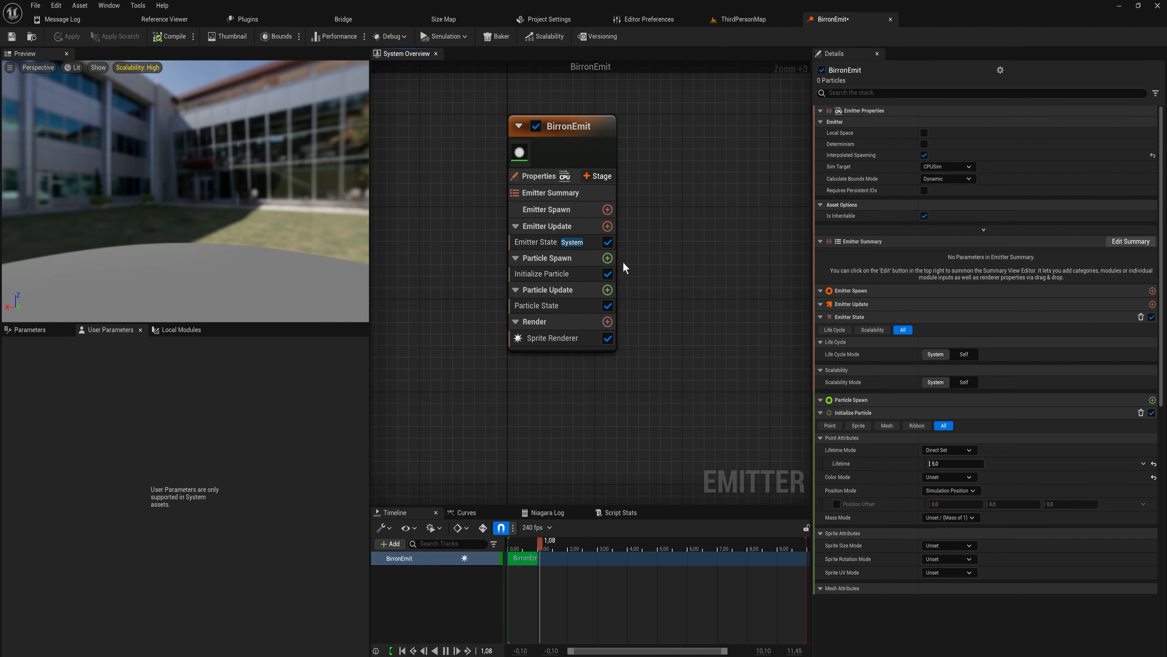
{"action": "left_click", "coordinate": [607, 226]}
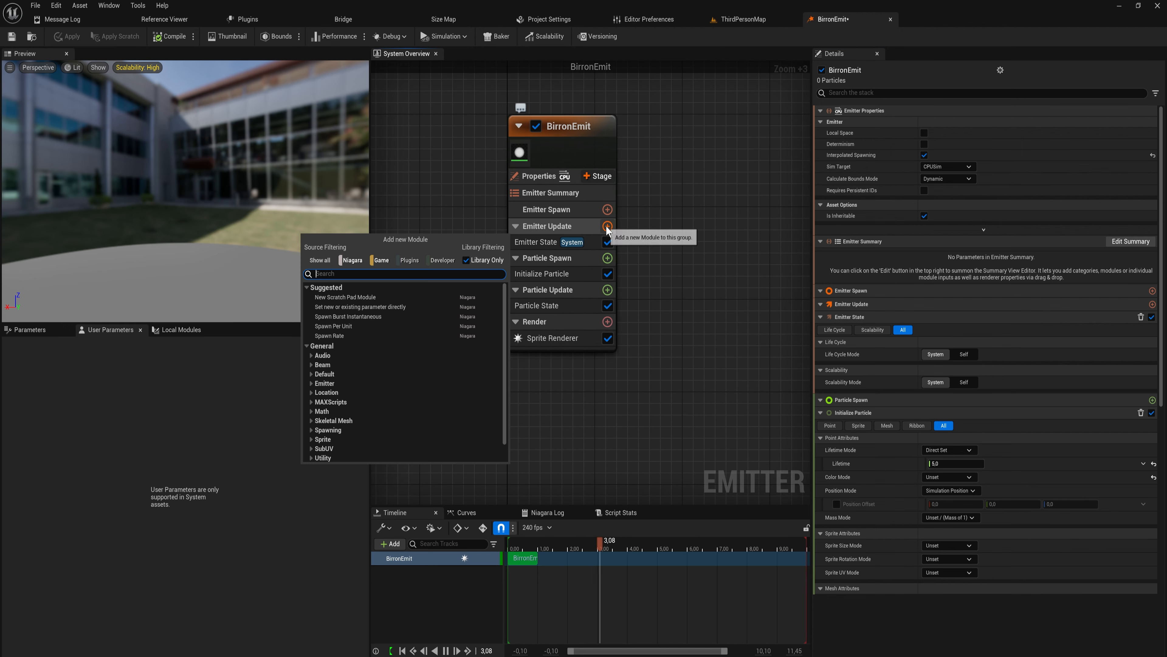
{"action": "type", "text": "spawn rate"}
{"action": "key", "text": "Return"}
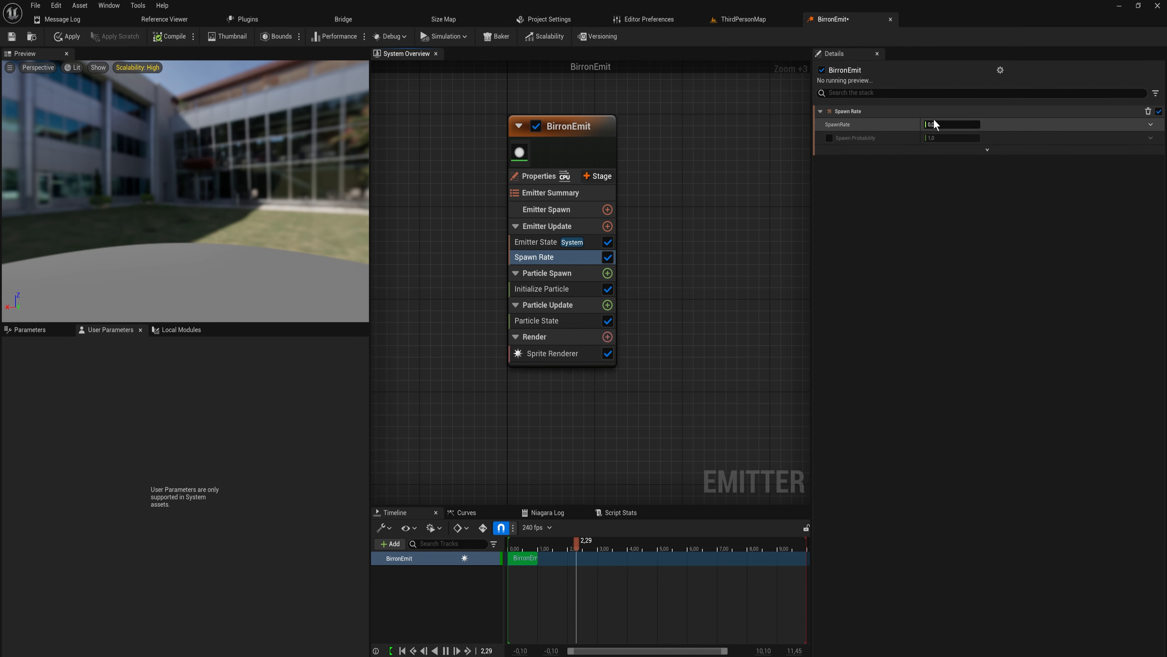
{"action": "type", "text": "10"}
{"action": "key", "text": "Return"}
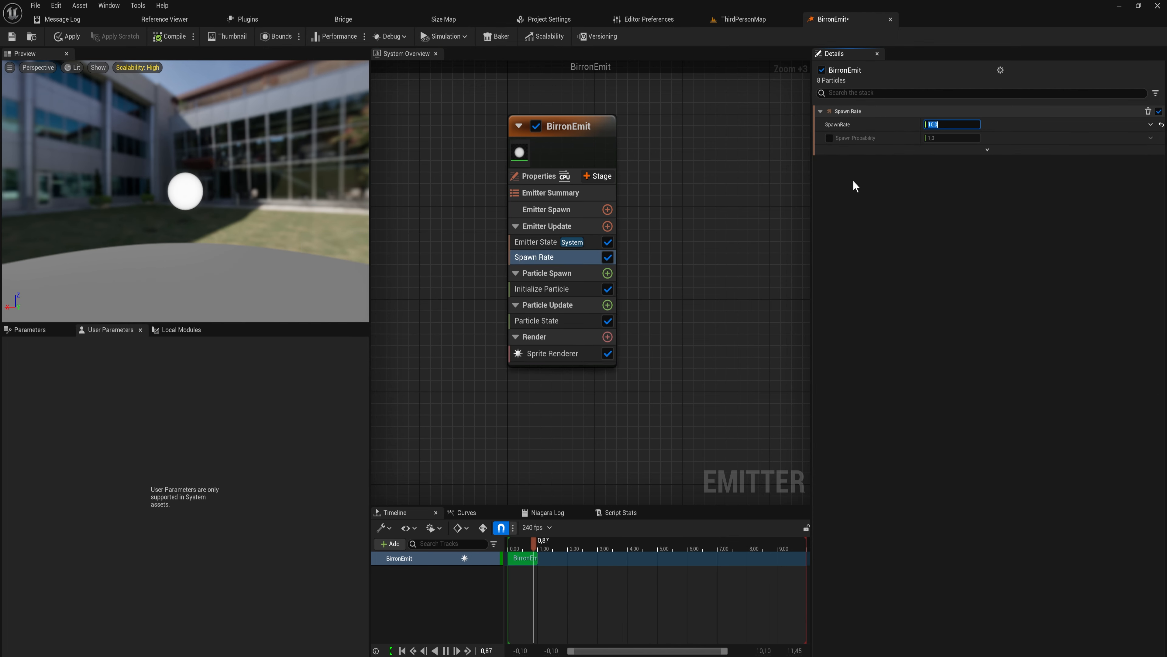
Add an Add Velocity module to Particle Spawn with X velocity 50, fixing its missing SolveForcesAndVelocity dependency
{"action": "left_click", "coordinate": [608, 273]}
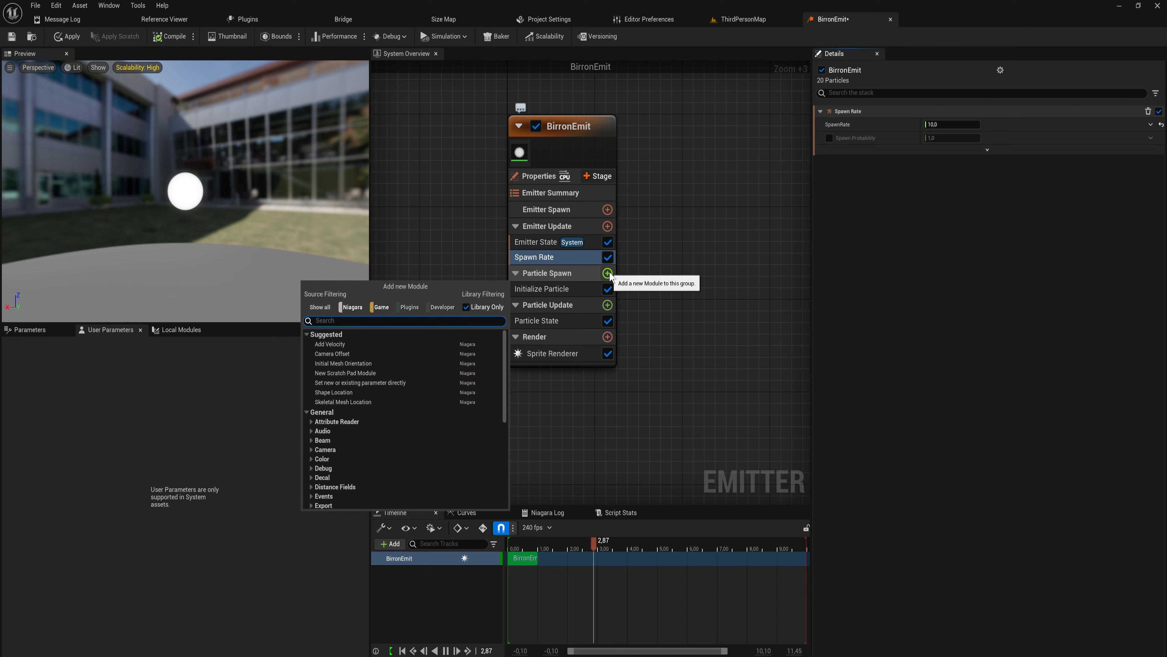
{"action": "type", "text": "velocity"}
{"action": "key", "text": "Return"}
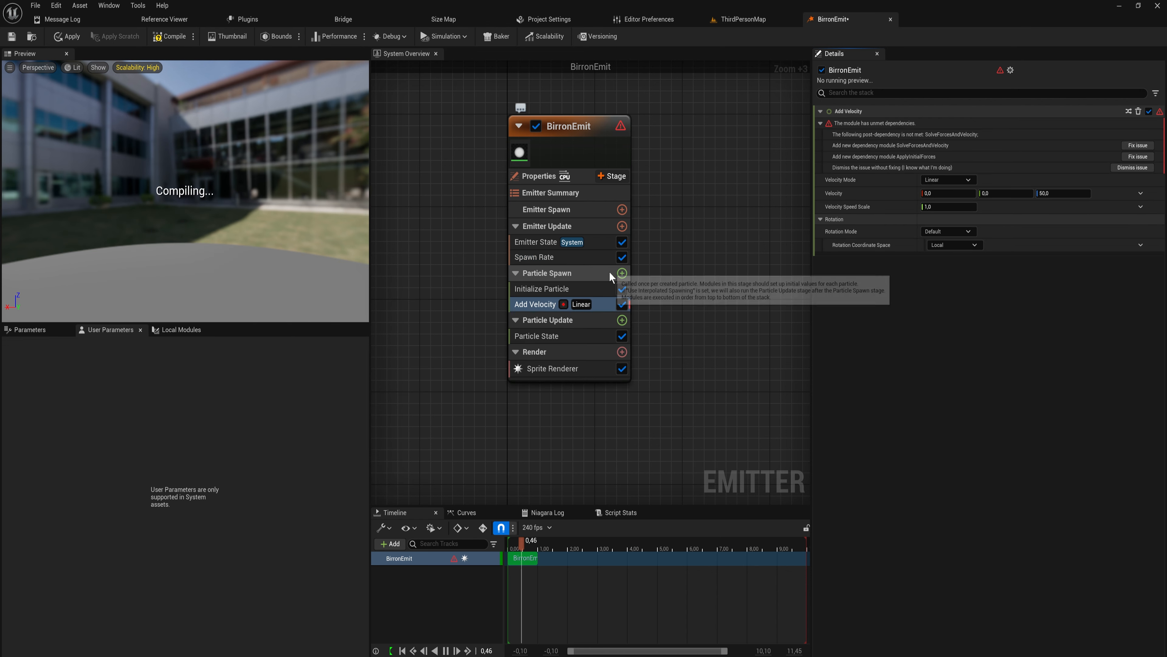
{"action": "left_click", "coordinate": [1138, 146]}
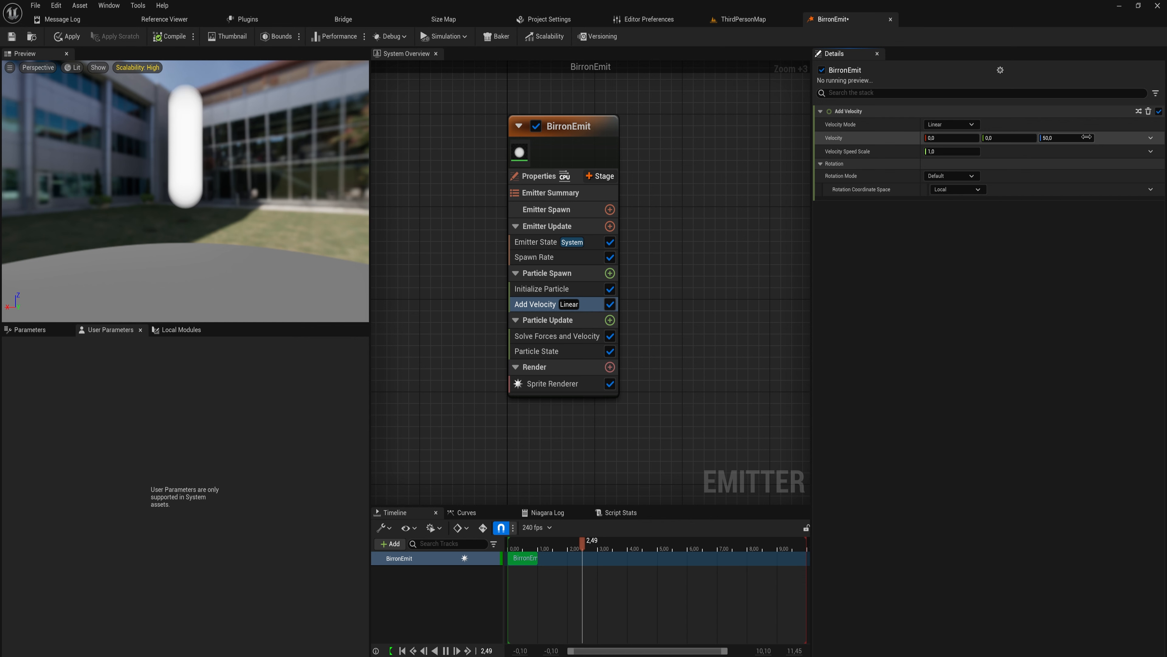
{"action": "left_click", "coordinate": [951, 138]}
{"action": "type", "text": "50"}
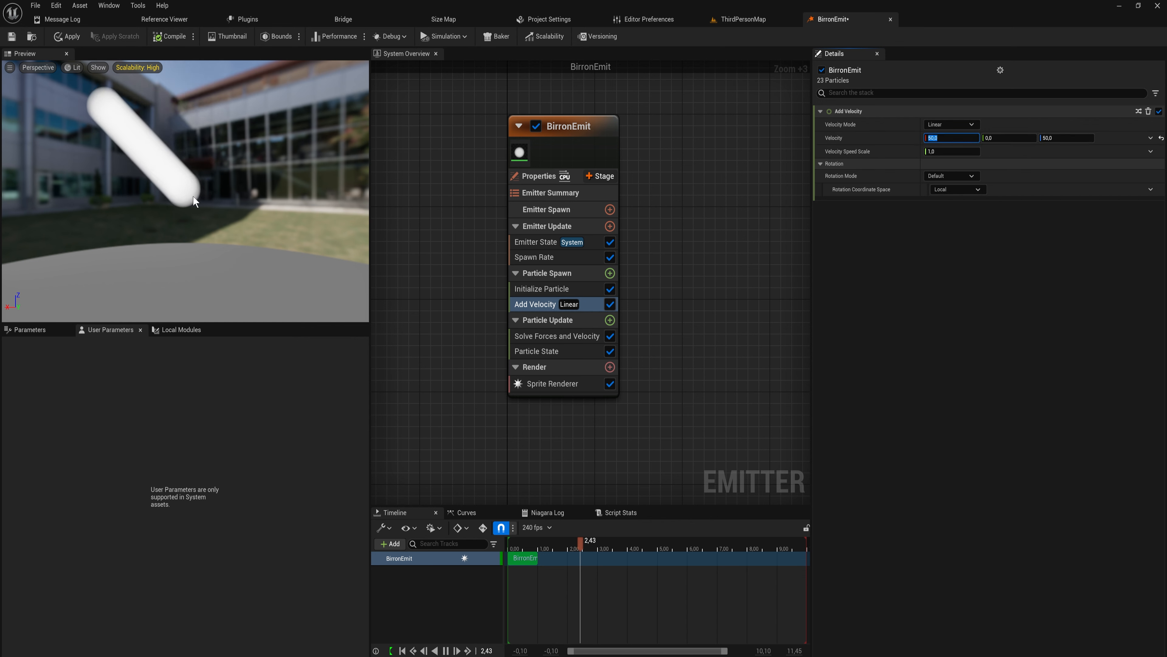
Add a Gravity Force module to the emitter's Particle Update group
{"action": "left_click", "coordinate": [608, 322]}
{"action": "type", "text": "grav"}
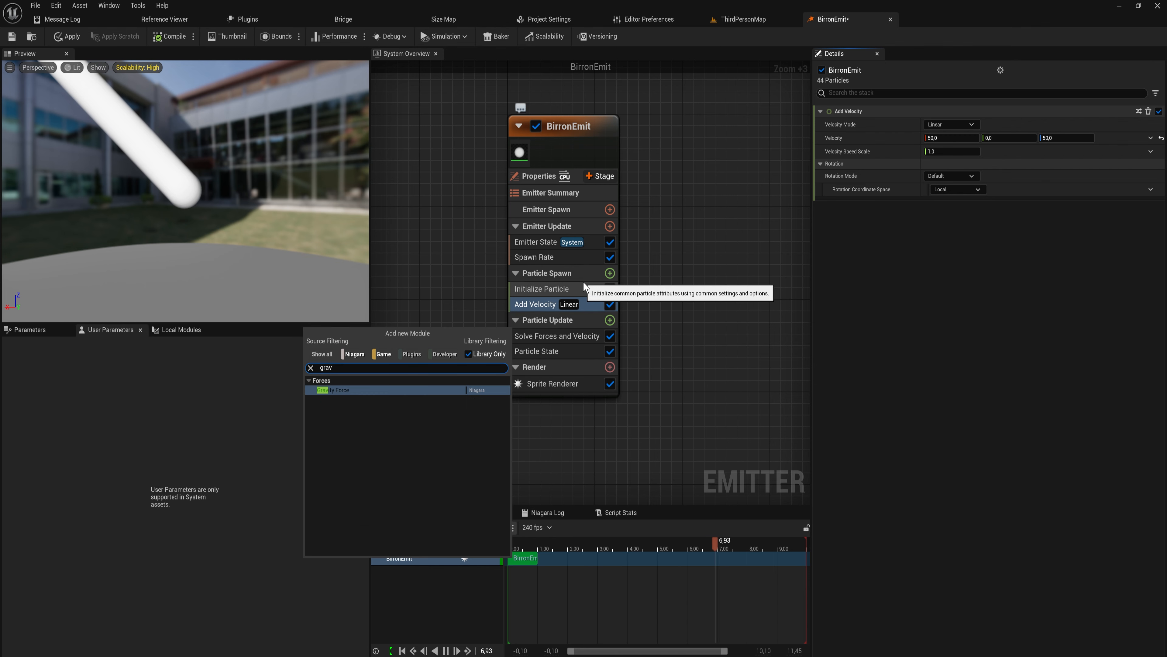
{"action": "key", "text": "Return"}
{"action": "left_click_drag", "start_coordinate": [244, 223], "coordinate": [242, 253]}
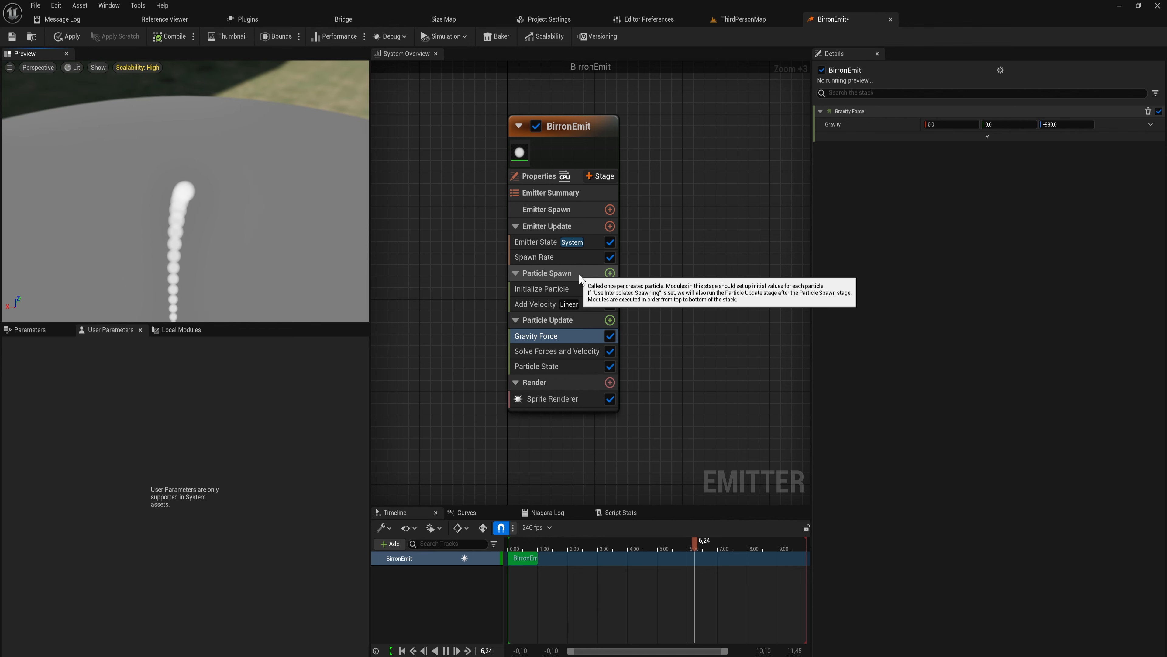
Set the Velocity Speed Scale of the Add Velocity module to 10 and check the particle arc in the preview
{"action": "left_click", "coordinate": [535, 304]}
{"action": "left_click", "coordinate": [965, 151]}
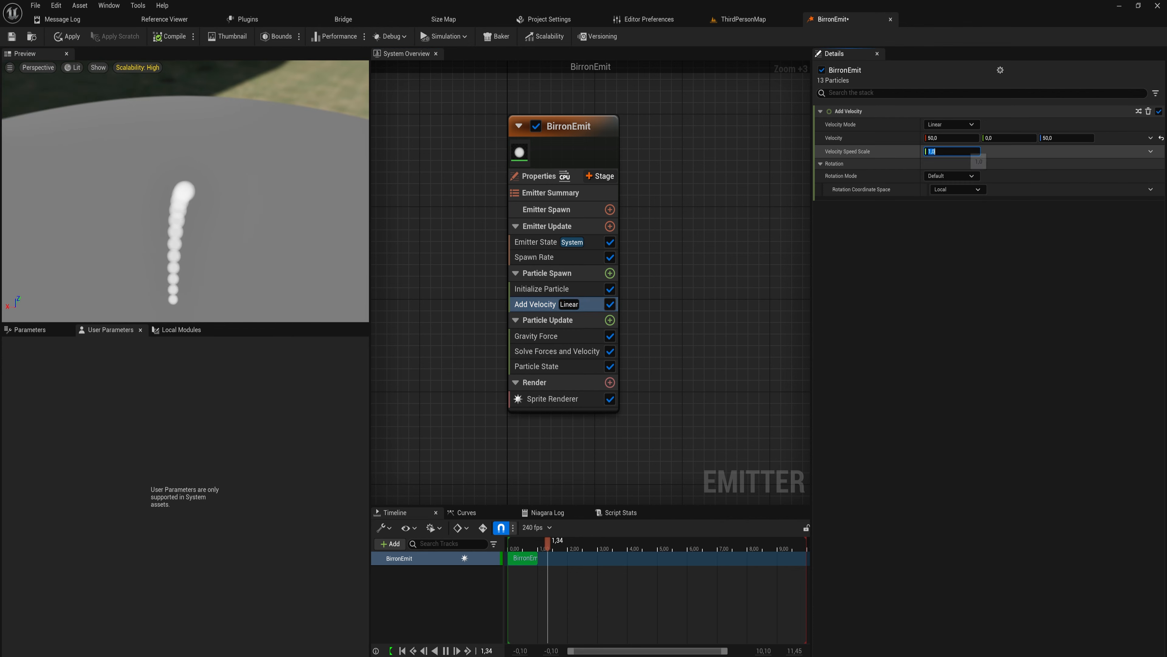
{"action": "type", "text": "10"}
{"action": "key", "text": "Return"}
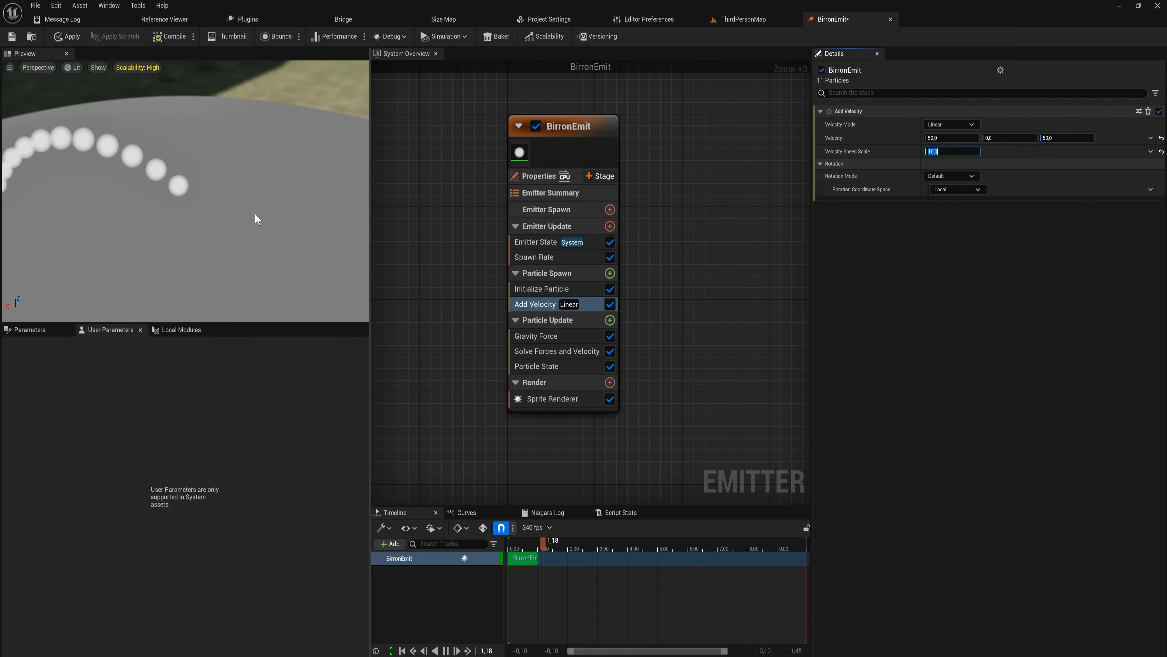
{"action": "scroll", "coordinate": [246, 228], "scroll_direction": "down", "scroll_amount": 4}
{"action": "left_click_drag", "start_coordinate": [235, 238], "coordinate": [203, 290]}
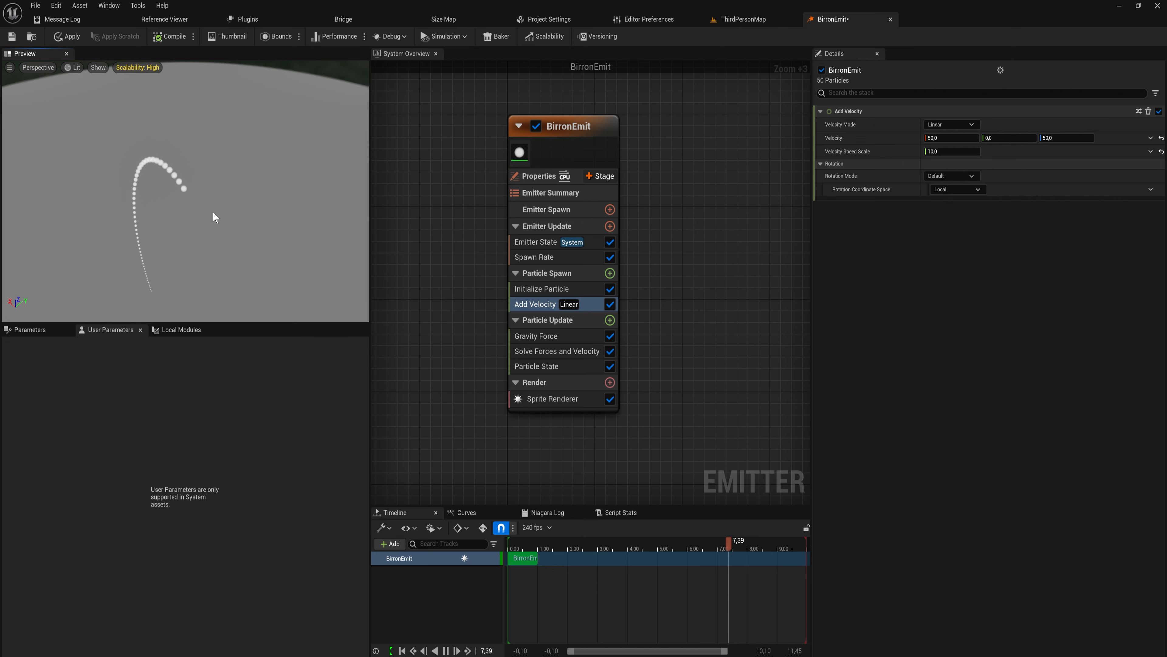
{"action": "scroll", "coordinate": [212, 212], "scroll_direction": "up", "scroll_amount": 1}
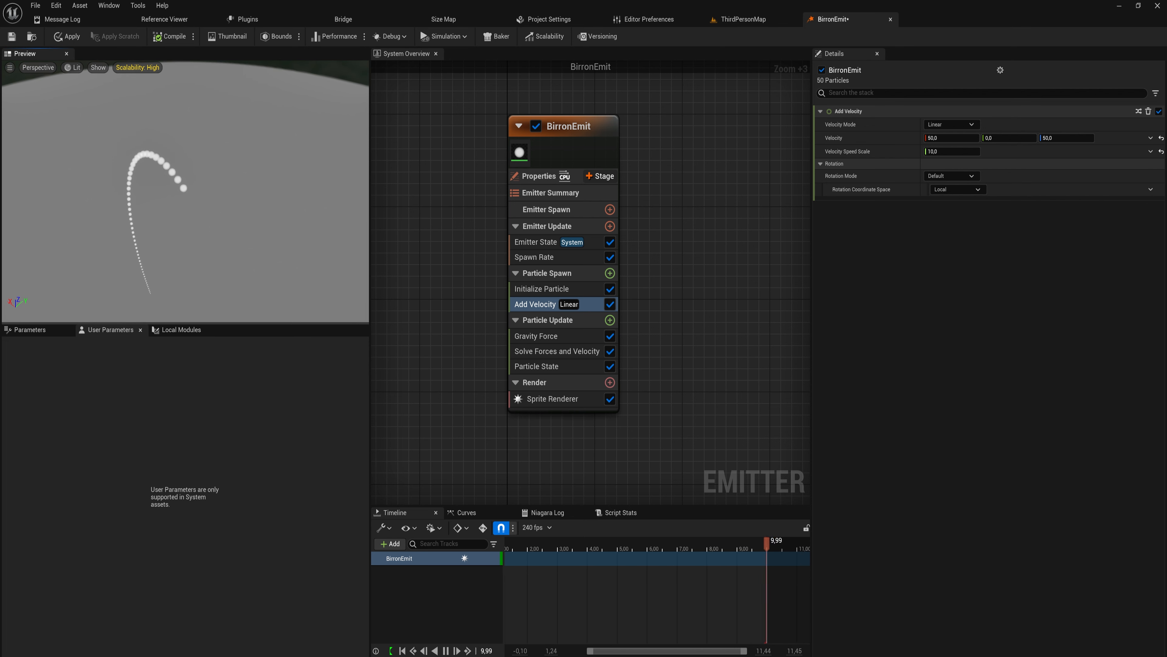
{"action": "mouse_move", "coordinate": [207, 251]}
{"action": "left_mouse_down"}
{"action": "mouse_move", "coordinate": [206, 212]}
{"action": "mouse_move", "coordinate": [207, 234]}
{"action": "left_mouse_up"}
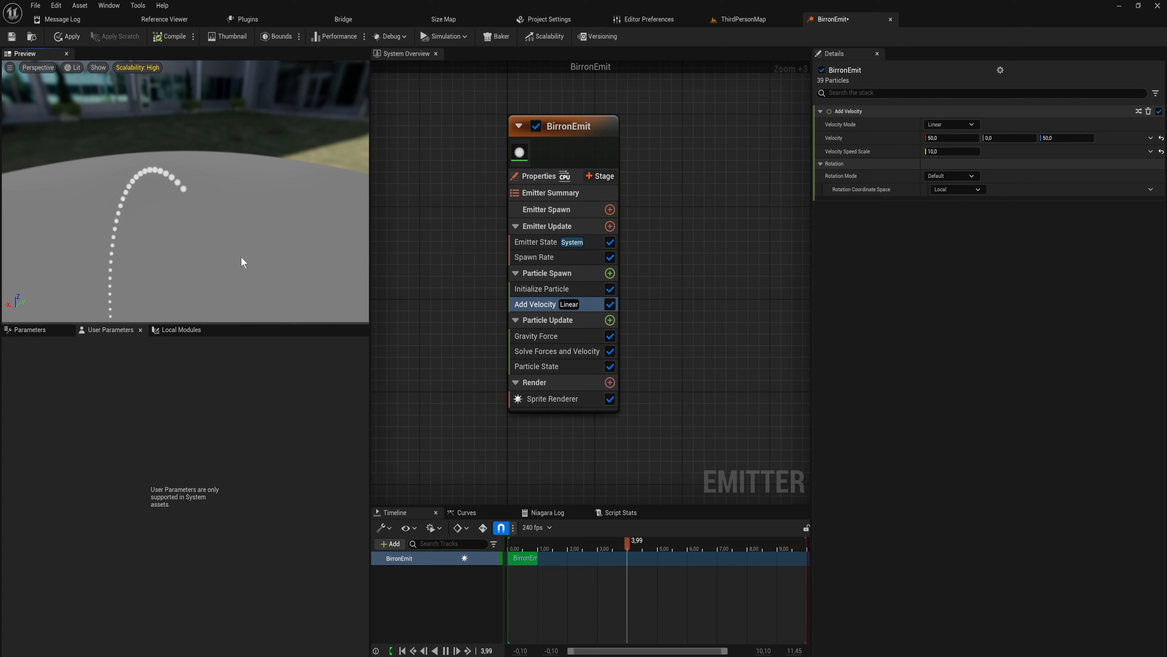
Add a Ribbon Renderer to the emitter's Render group
{"action": "left_click", "coordinate": [610, 382]}
{"action": "type", "text": "ribbon"}
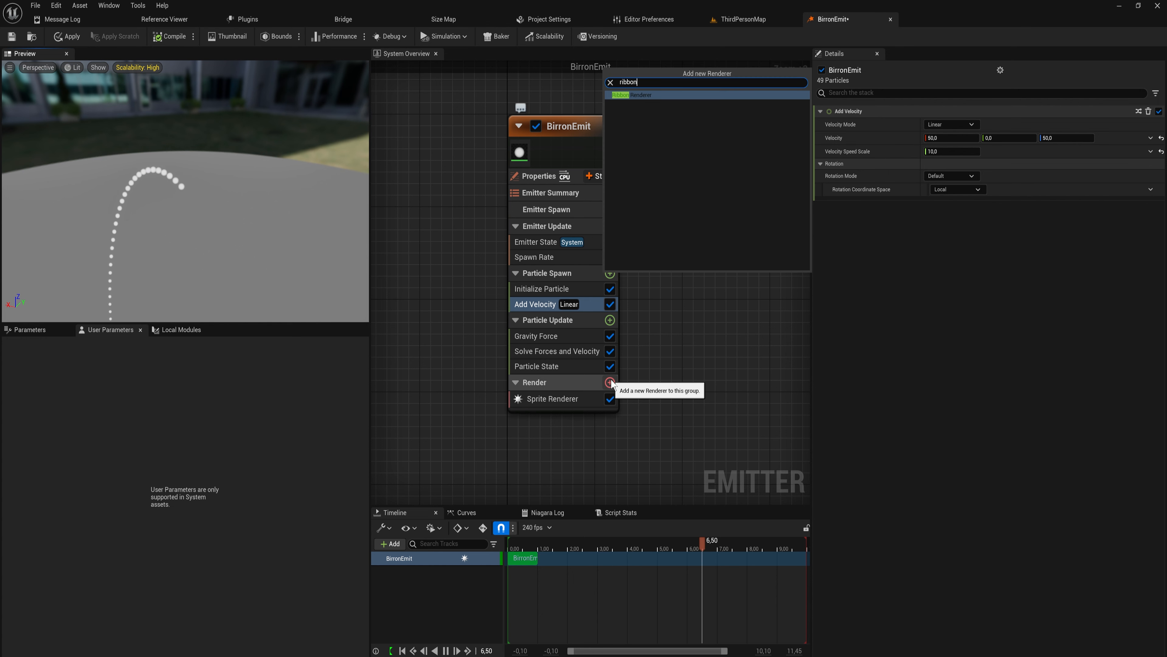
{"action": "key", "text": "Return"}
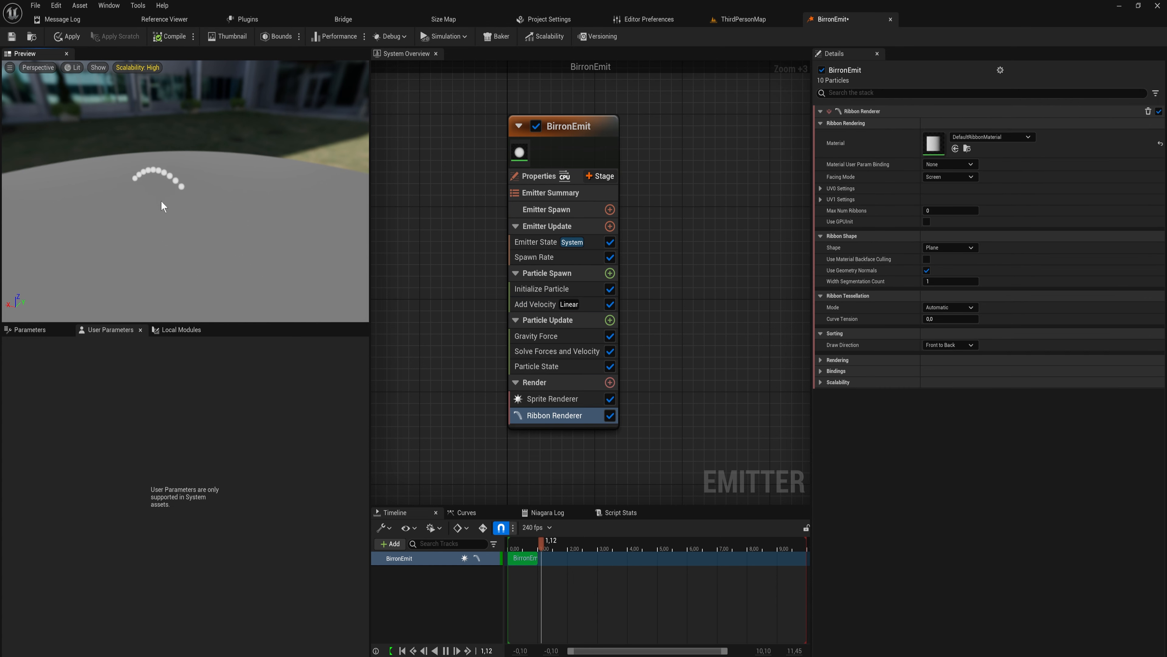
Set the Ribbon Width Mode in Initialize Particle to Direct Set with a ribbon width of about 15.6
{"action": "left_click", "coordinate": [572, 289]}
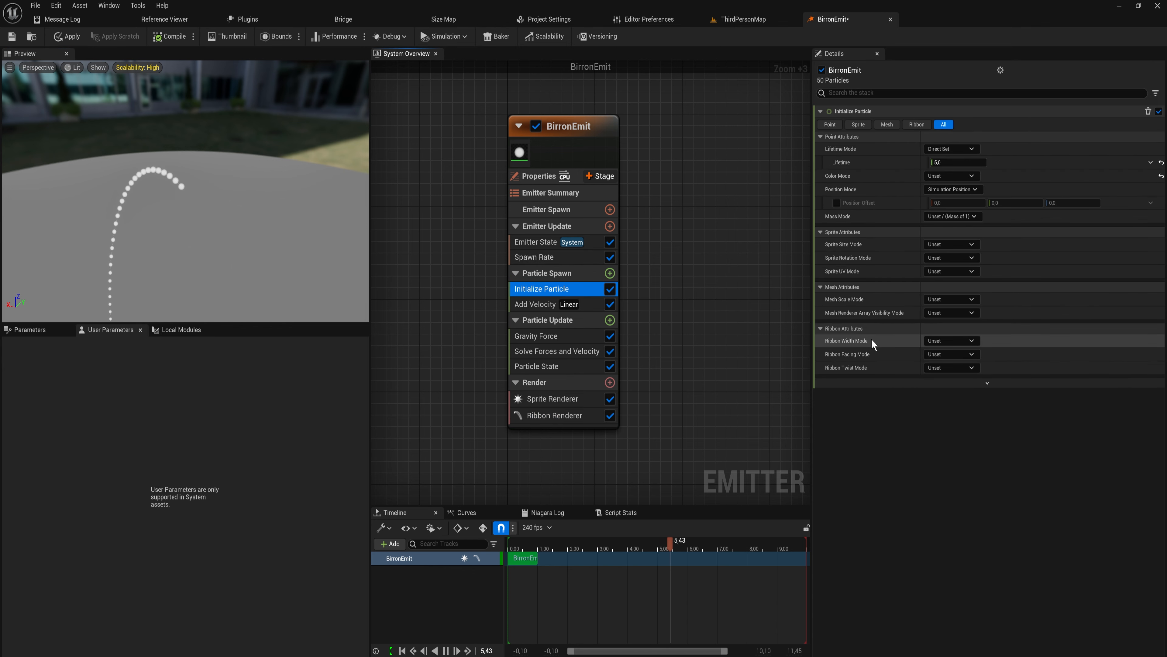
{"action": "left_click", "coordinate": [959, 340]}
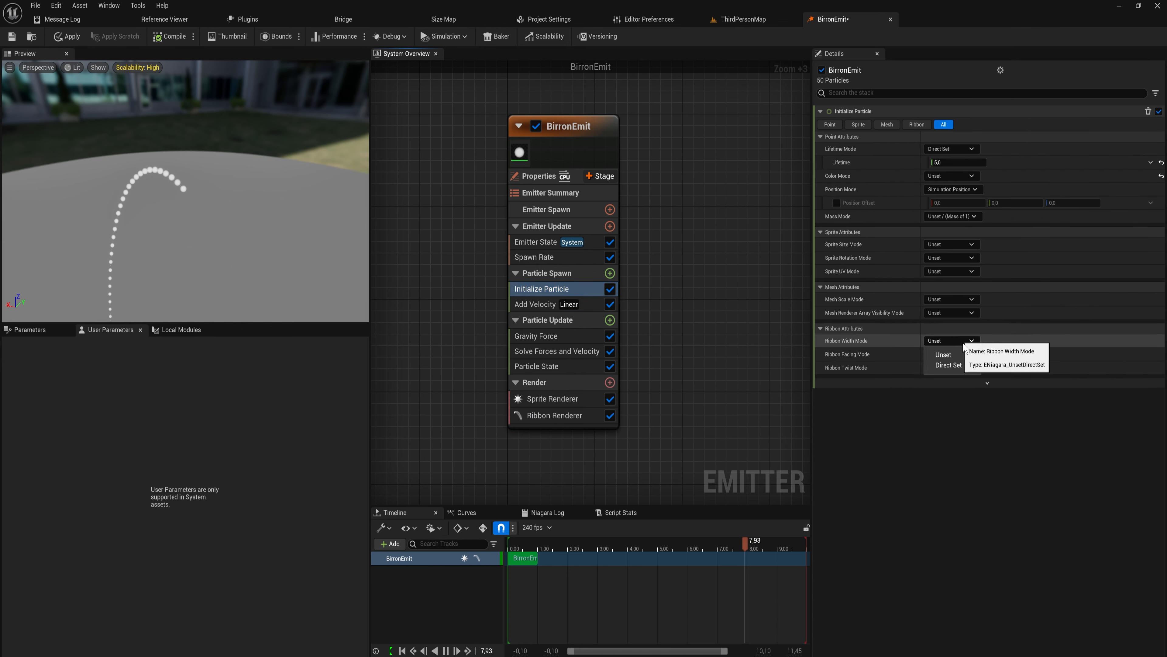
{"action": "left_click", "coordinate": [946, 365]}
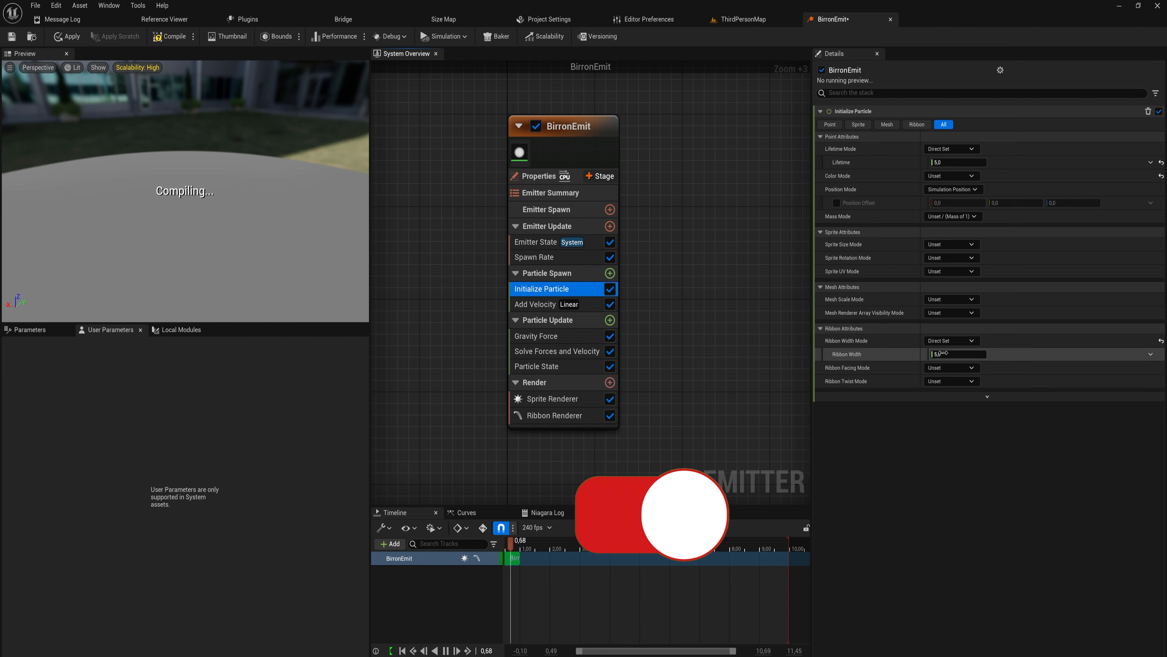
{"action": "left_click_drag", "start_coordinate": [949, 354], "coordinate": [971, 355]}
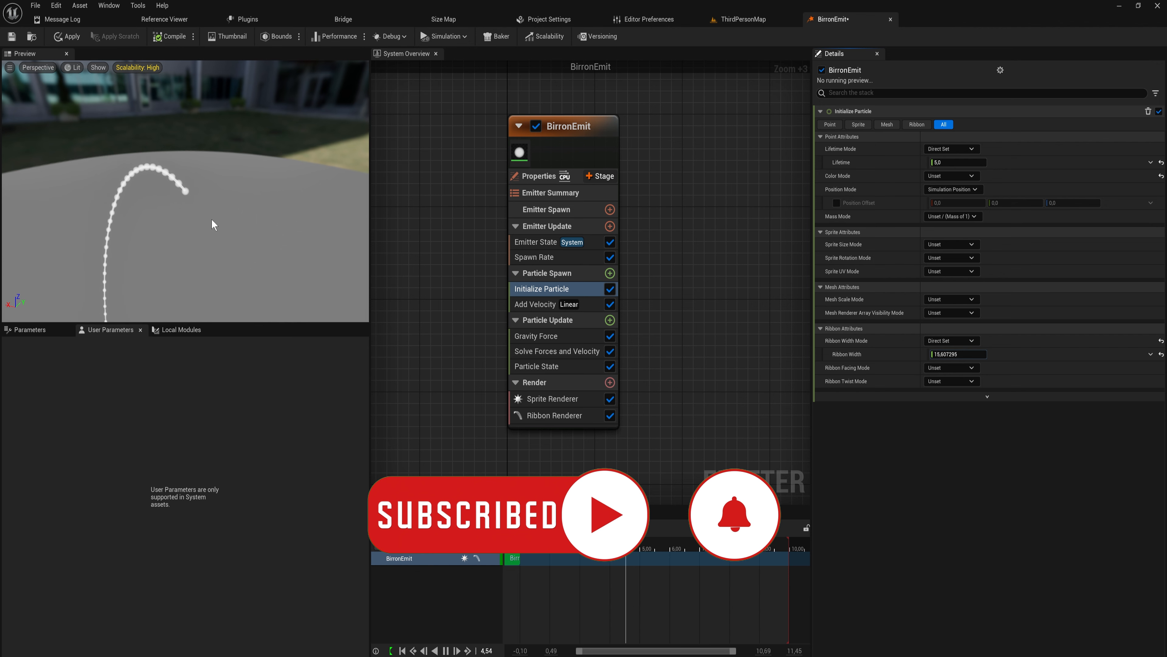
Disable the Sprite Renderer so that only the ribbon is rendered
{"action": "mouse_move", "coordinate": [225, 203]}
{"action": "left_mouse_down"}
{"action": "mouse_move", "coordinate": [225, 239]}
{"action": "mouse_move", "coordinate": [237, 239]}
{"action": "mouse_move", "coordinate": [262, 203]}
{"action": "mouse_move", "coordinate": [209, 207]}
{"action": "left_mouse_up"}
{"action": "scroll", "coordinate": [208, 203], "scroll_direction": "up", "scroll_amount": 2}
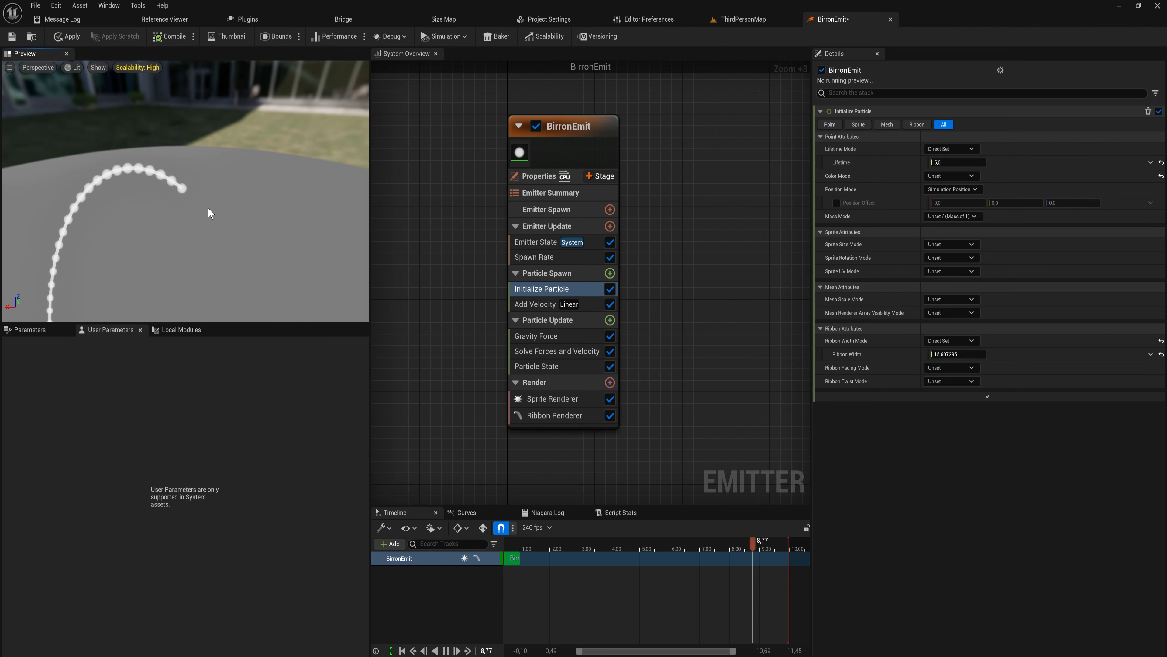
{"action": "left_click", "coordinate": [610, 399]}
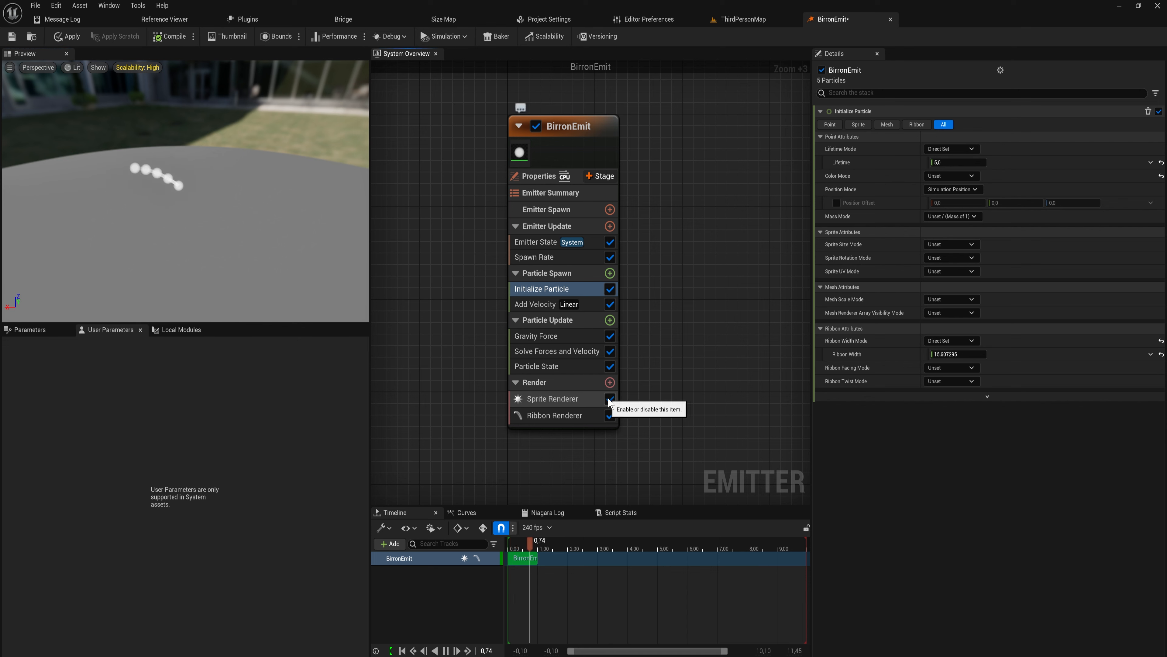
{"action": "mouse_move", "coordinate": [211, 196]}
{"action": "left_mouse_down"}
{"action": "mouse_move", "coordinate": [131, 226]}
{"action": "mouse_move", "coordinate": [230, 208]}
{"action": "left_mouse_up"}
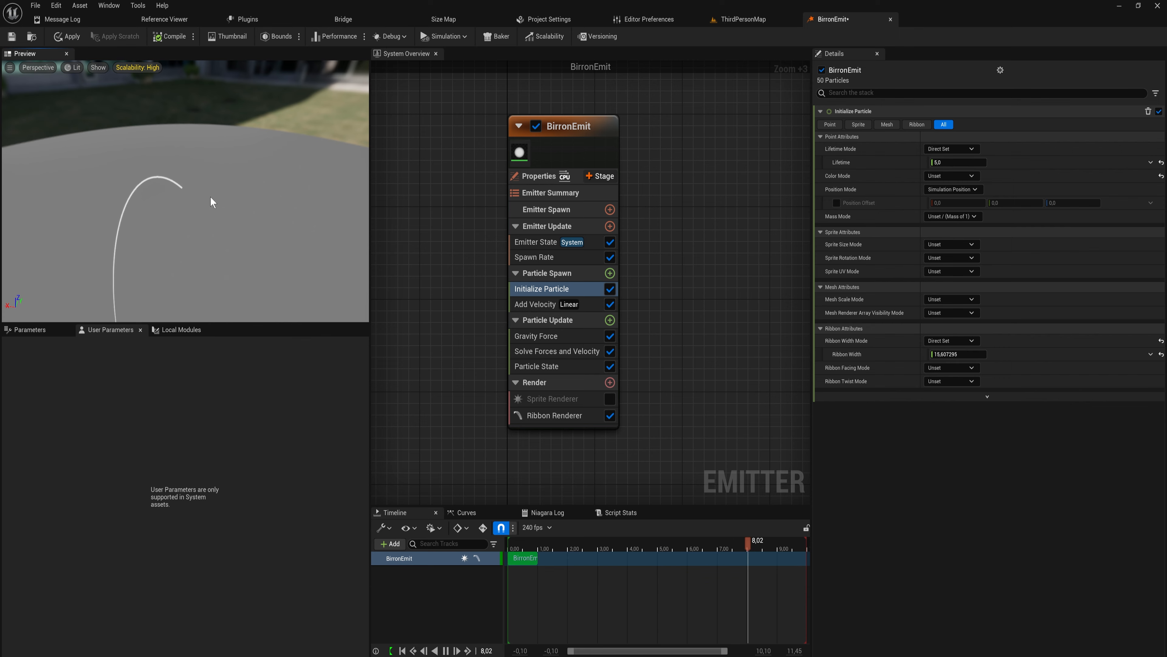
Set the Ribbon Renderer's sorting Draw Direction to Back to Front
{"action": "left_click", "coordinate": [555, 415]}
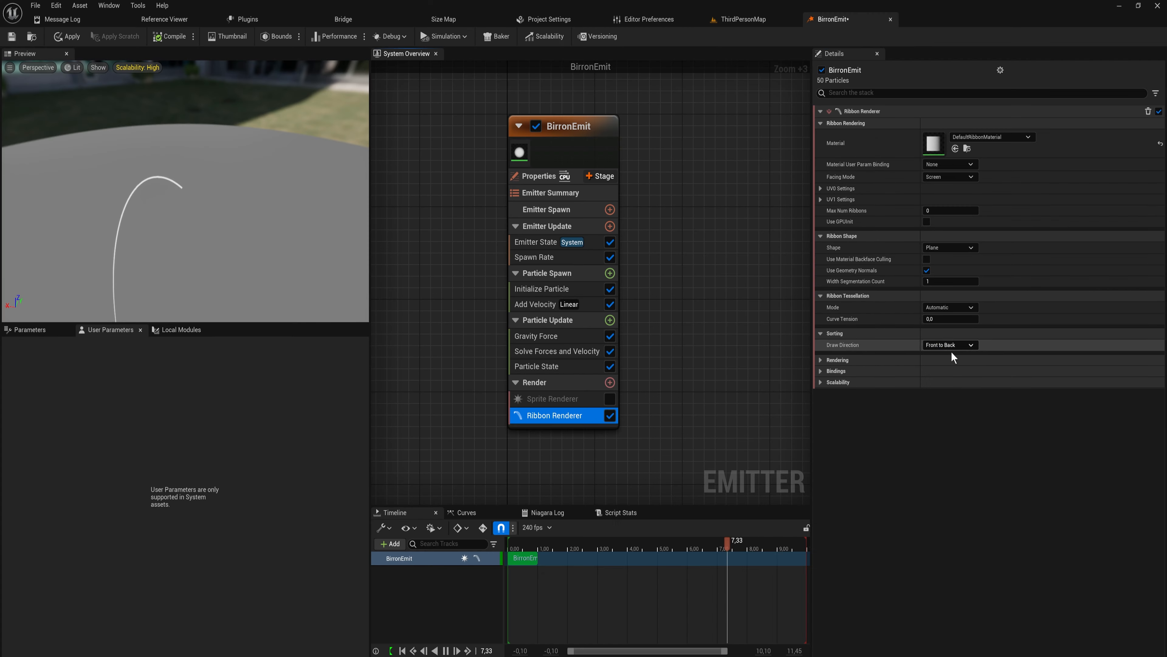
{"action": "left_click", "coordinate": [806, 347]}
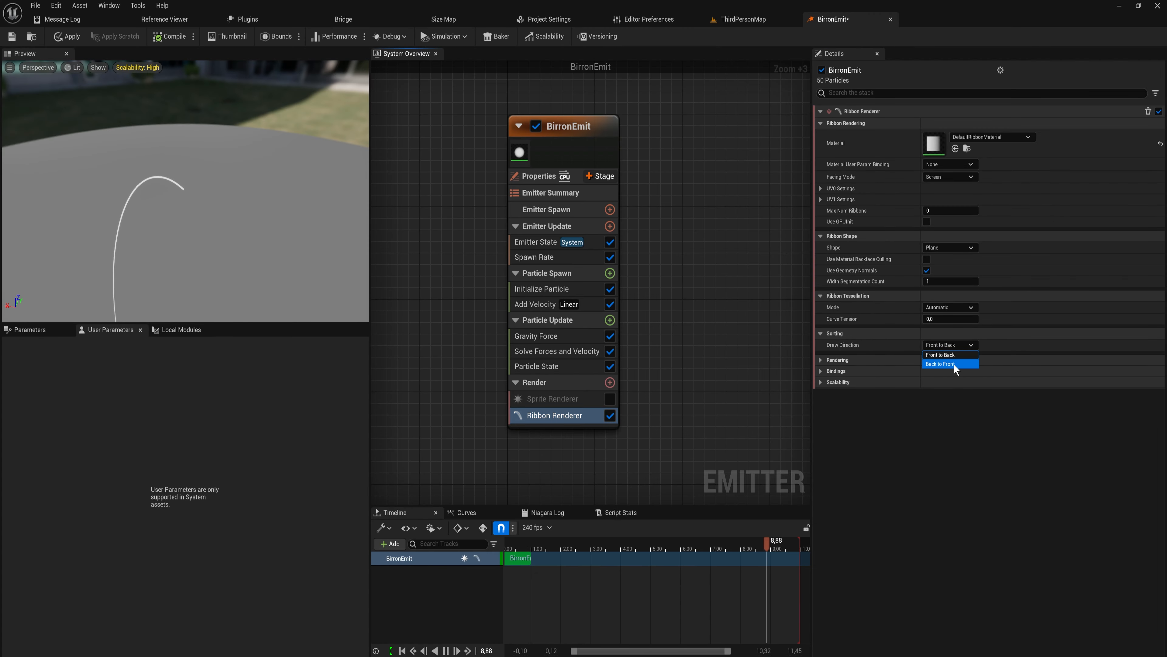
{"action": "left_click", "coordinate": [955, 364]}
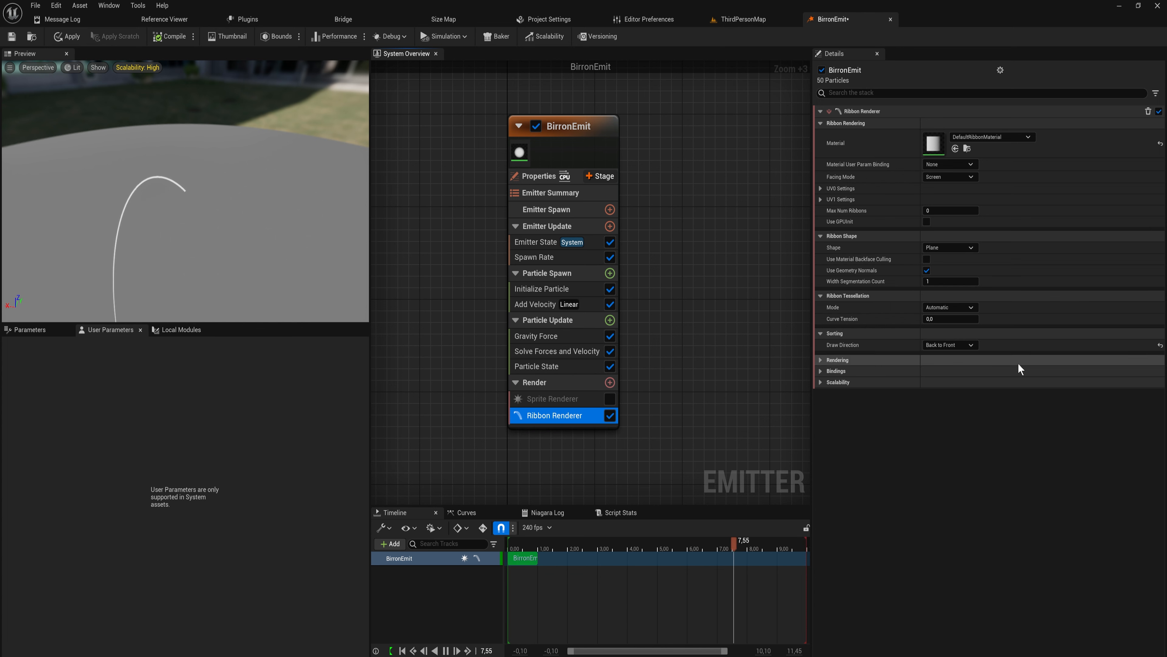
Set the Ribbon Renderer's sorting Draw Direction to Front to Back and view the tessellation Mode options
{"action": "left_click", "coordinate": [960, 345]}
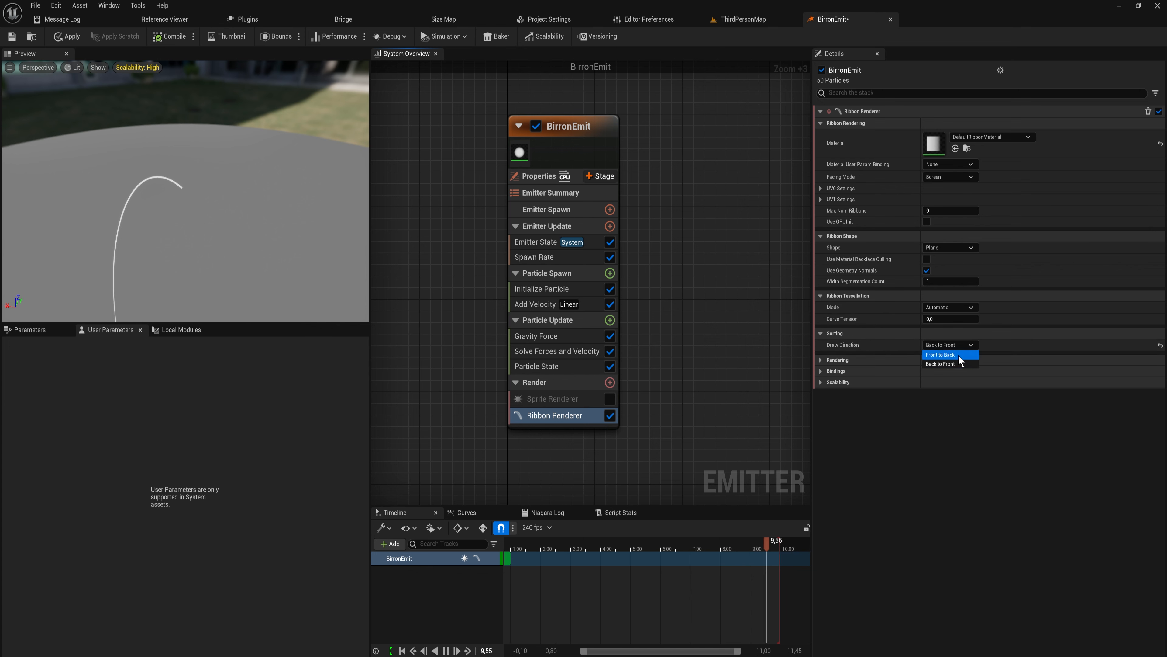
{"action": "left_click", "coordinate": [946, 354]}
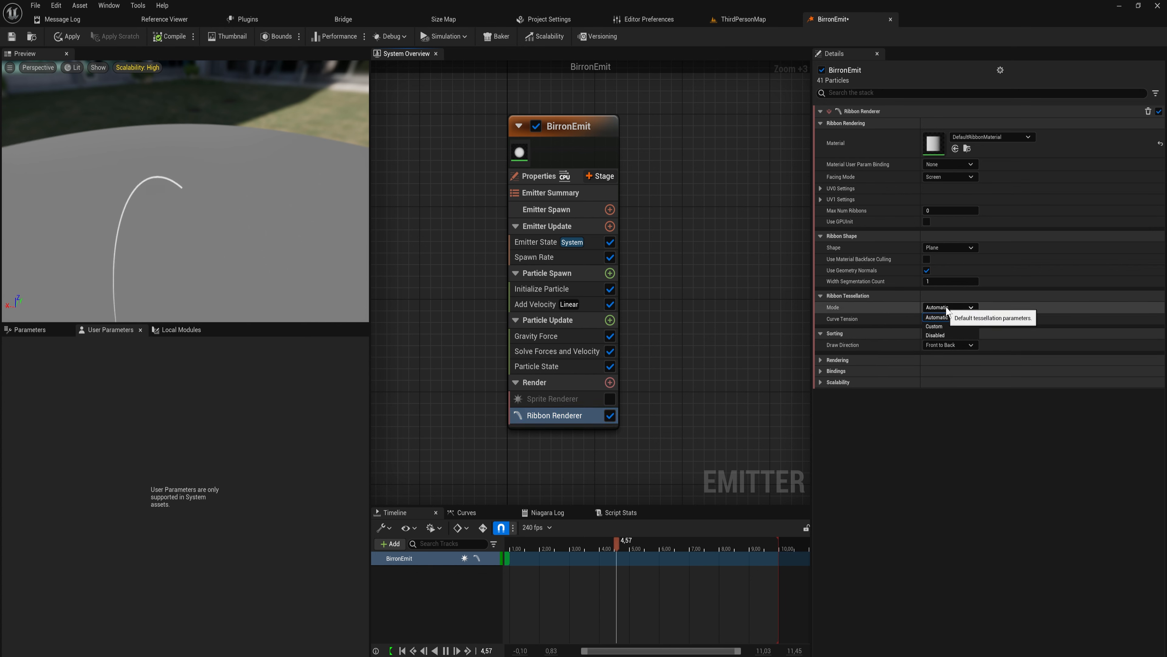
{"action": "left_click", "coordinate": [964, 307]}
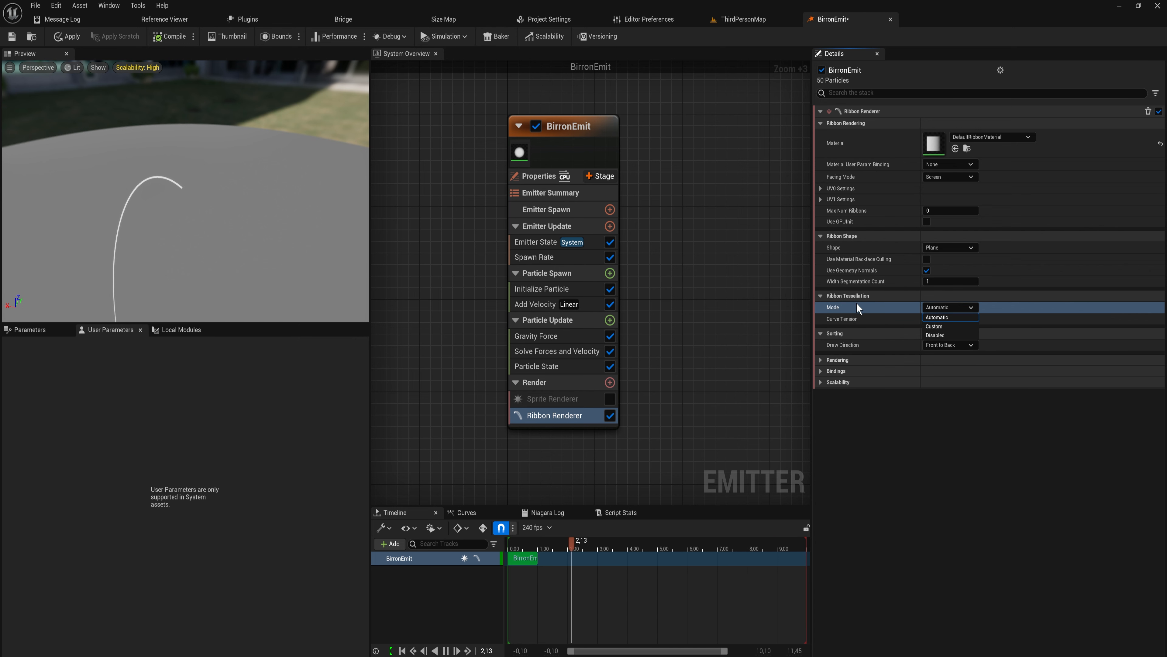
{"action": "left_click", "coordinate": [52, 224]}
{"action": "scroll", "coordinate": [172, 198], "scroll_direction": "up", "scroll_amount": 3}
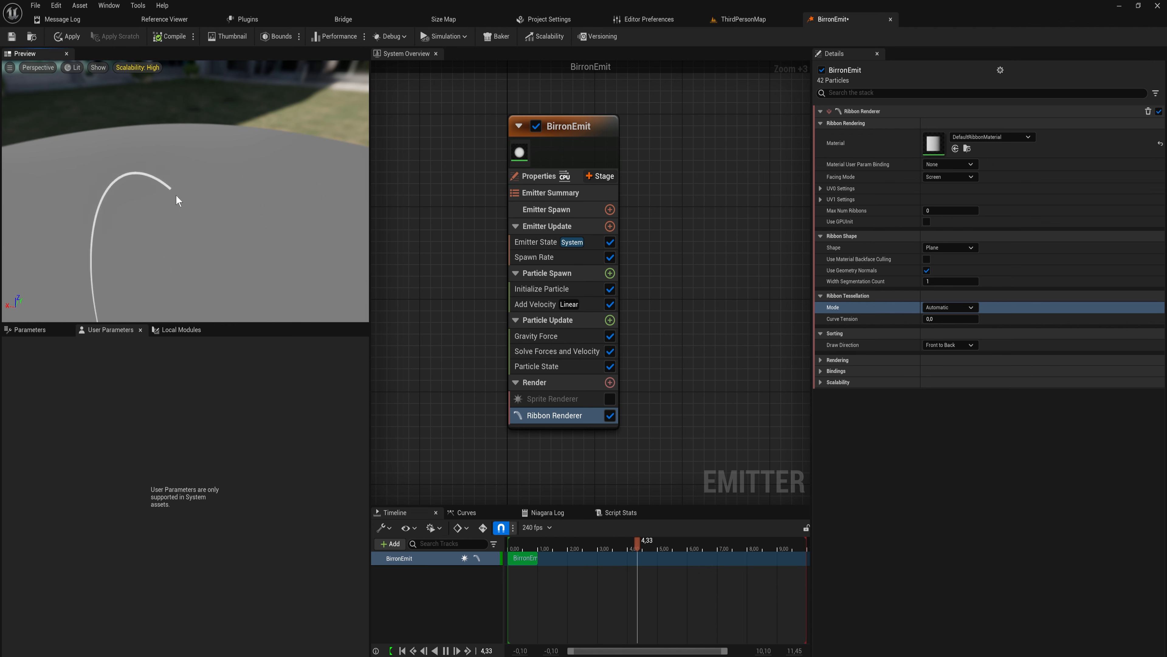
Set the emitter's Spawn Rate to 2 and enable the Sprite Renderer alongside the ribbon
{"action": "left_click", "coordinate": [539, 257]}
{"action": "left_click", "coordinate": [954, 124]}
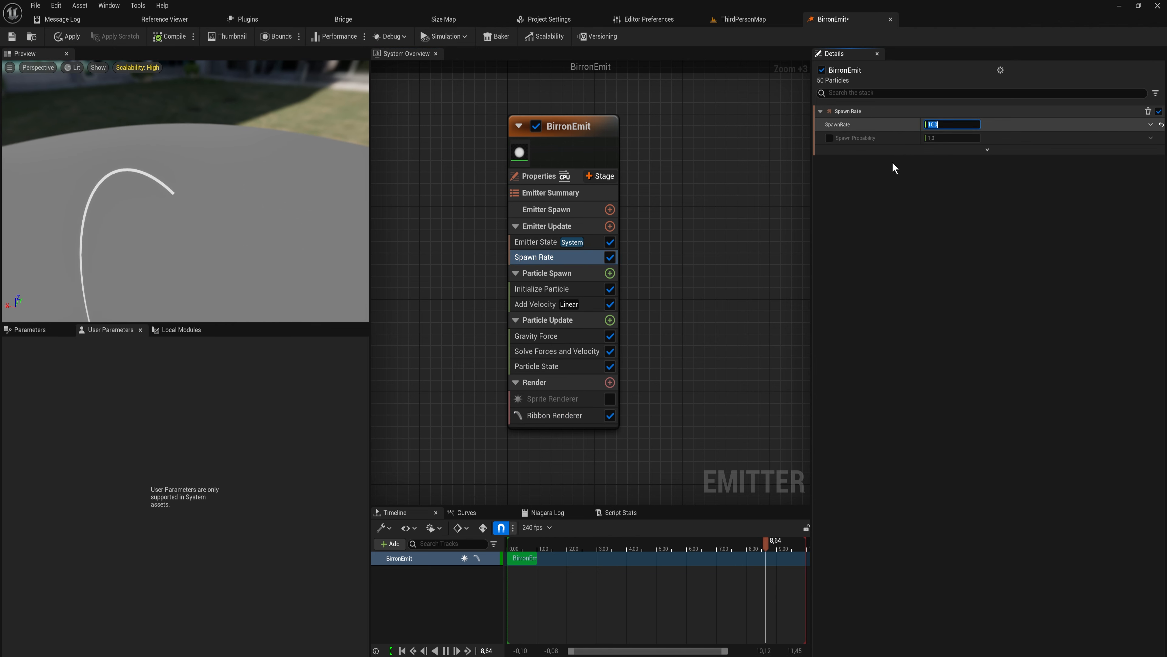
{"action": "type", "text": "2"}
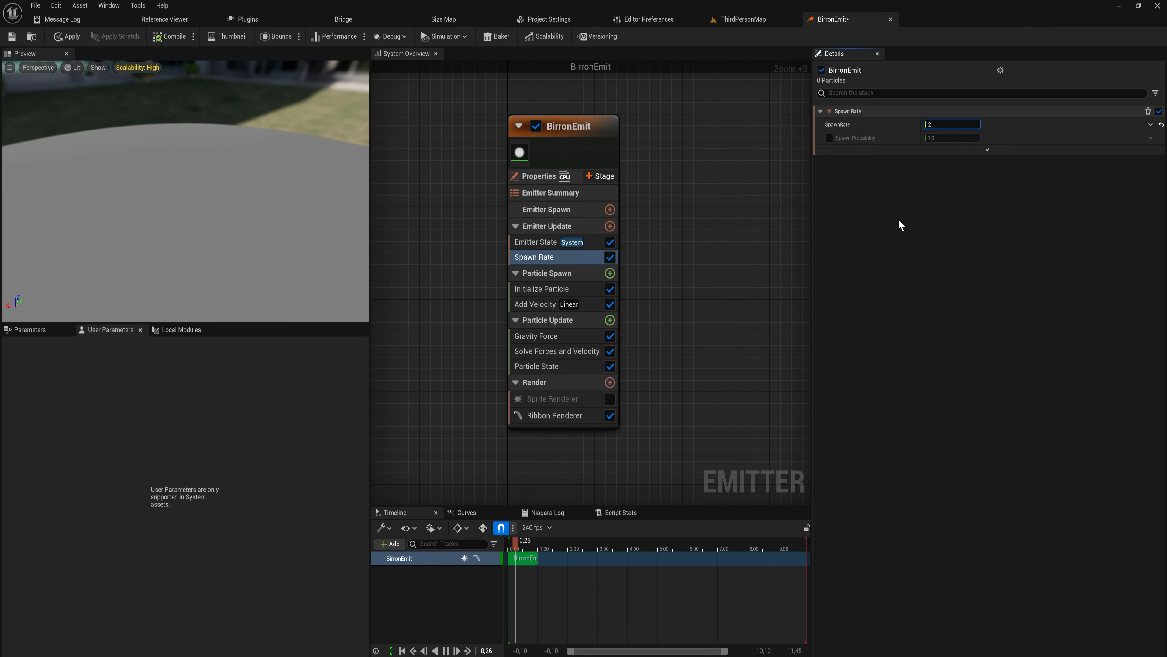
{"action": "key", "text": "Return"}
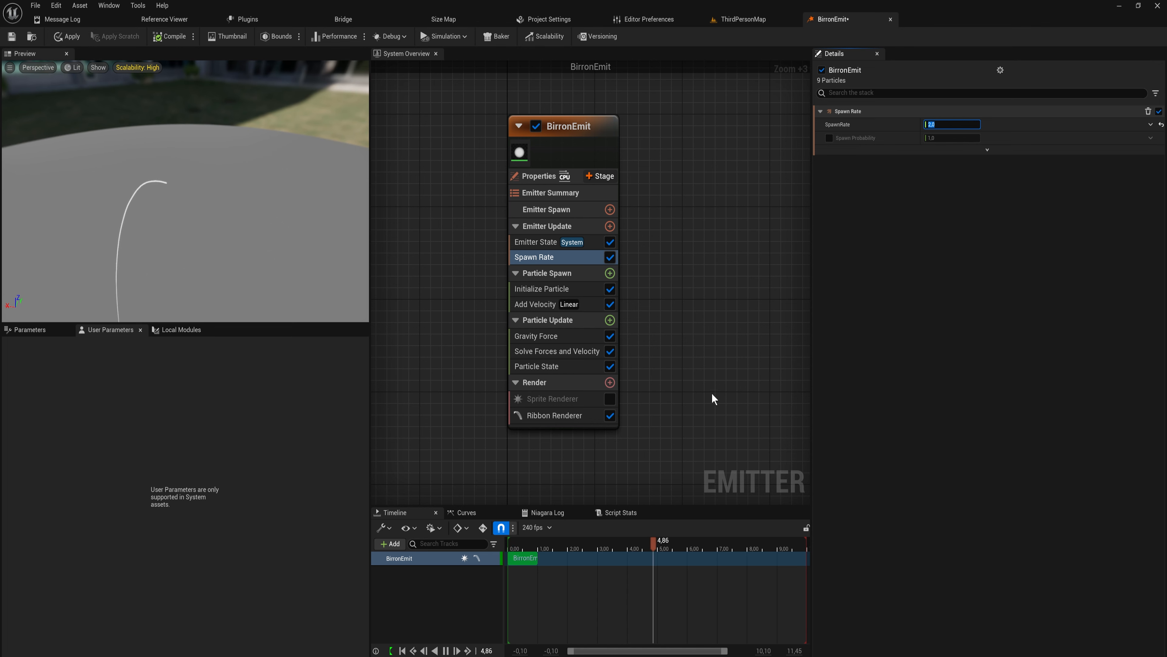
{"action": "left_click", "coordinate": [609, 398]}
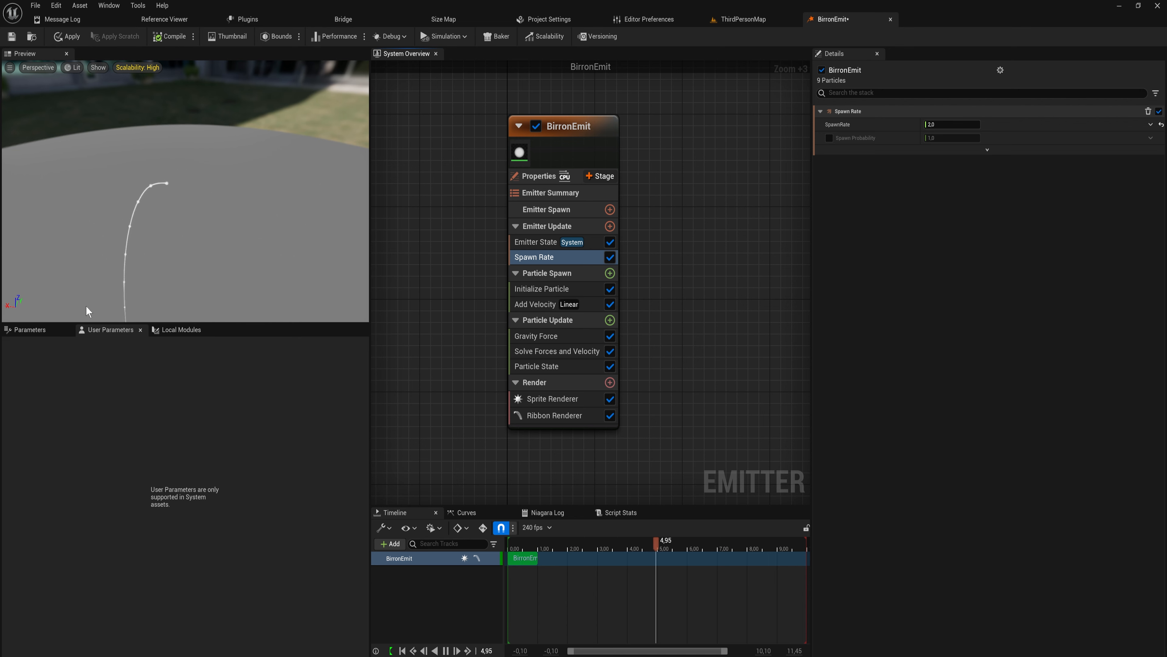
{"action": "left_click_drag", "start_coordinate": [241, 221], "coordinate": [202, 206]}
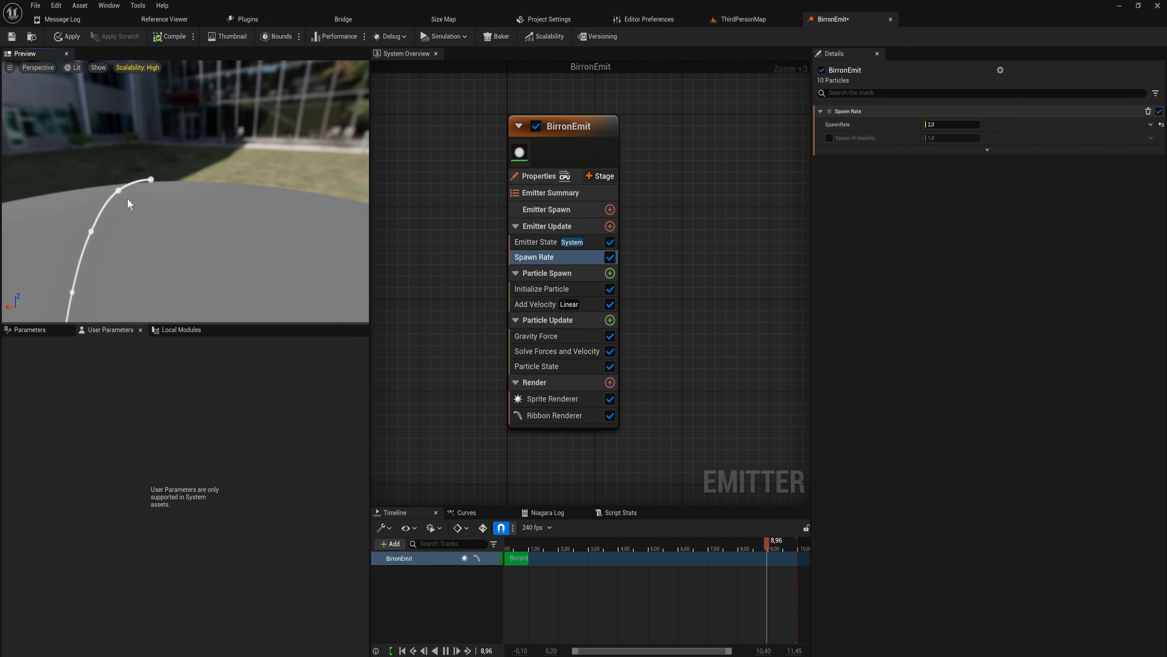
Try a Curve Tension of 0.99 on the Ribbon Renderer and reset it to 0.0
{"action": "left_click", "coordinate": [556, 415]}
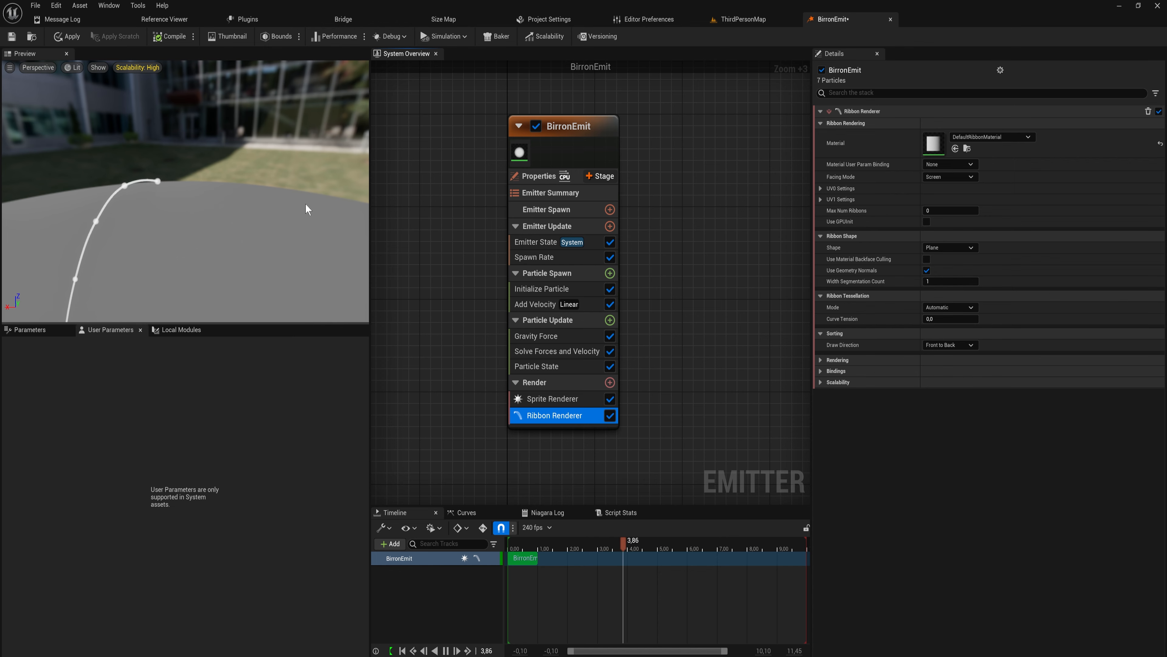
{"action": "mouse_move", "coordinate": [306, 204]}
{"action": "left_mouse_down"}
{"action": "mouse_move", "coordinate": [275, 211]}
{"action": "mouse_move", "coordinate": [312, 207]}
{"action": "left_mouse_up"}
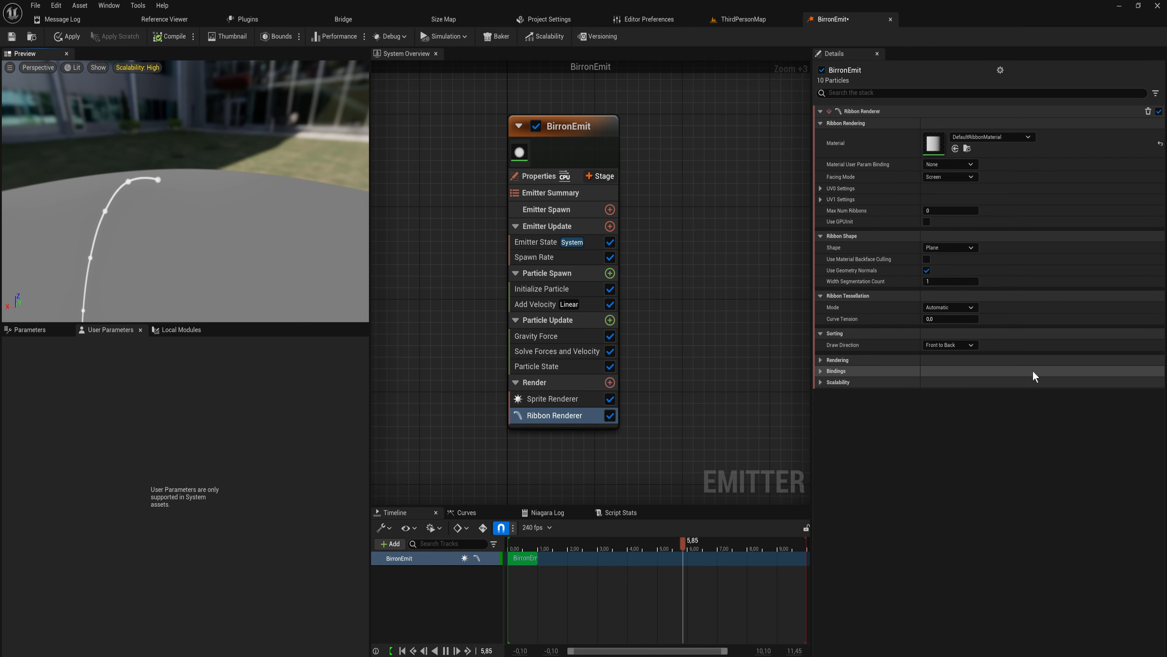
{"action": "left_click_drag", "start_coordinate": [926, 319], "coordinate": [939, 318]}
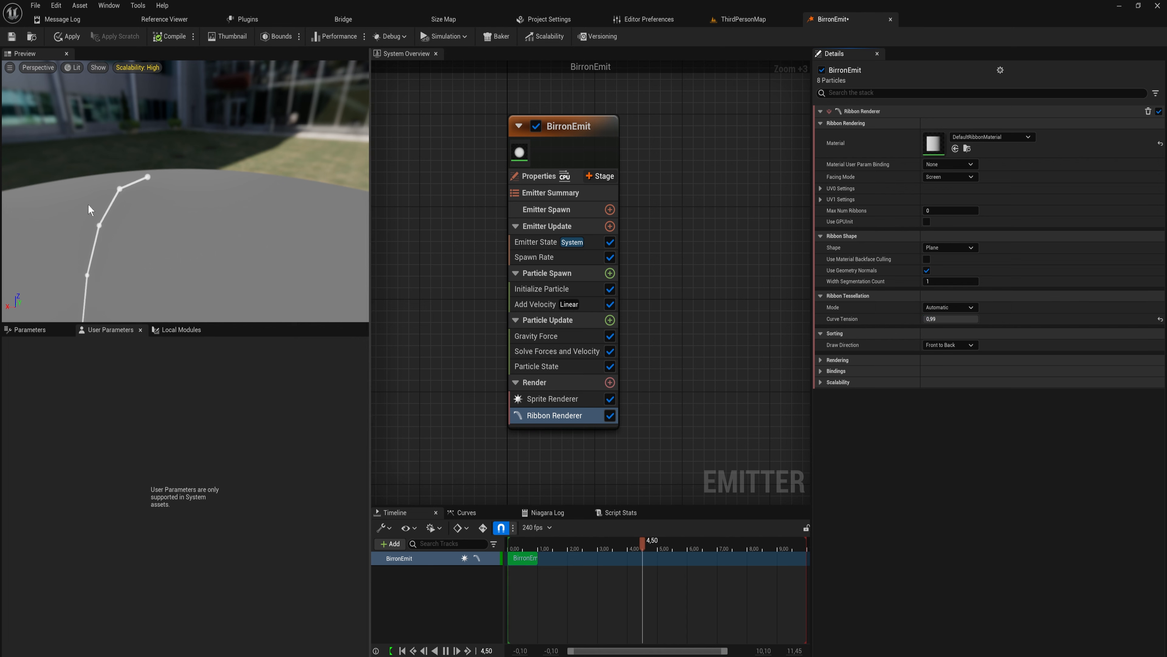
{"action": "left_click", "coordinate": [950, 318]}
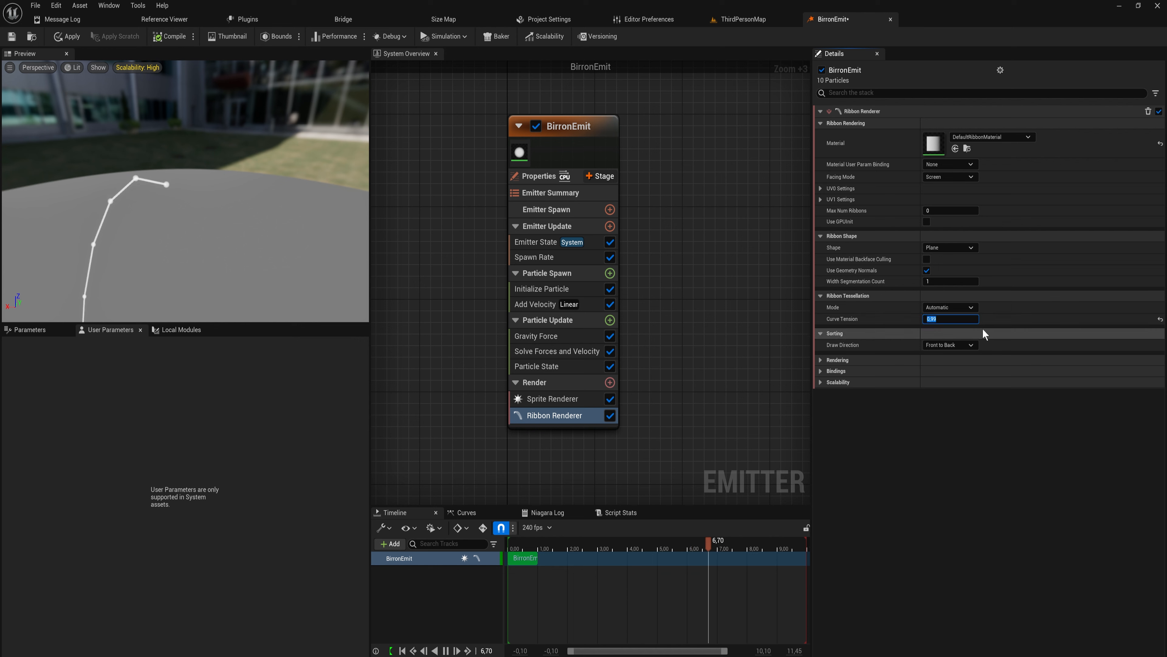
{"action": "type", "text": "0,0"}
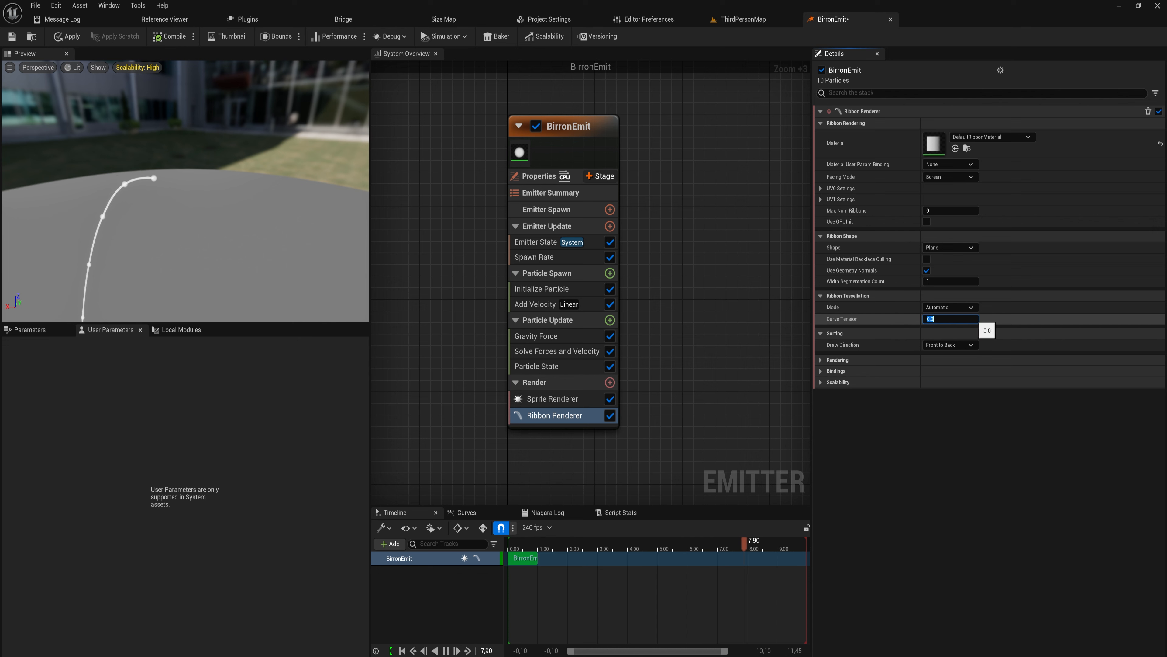
Try the Multi Plane and Tube ribbon shapes on the Ribbon Renderer and return the Shape to Plane
{"action": "left_click", "coordinate": [949, 248]}
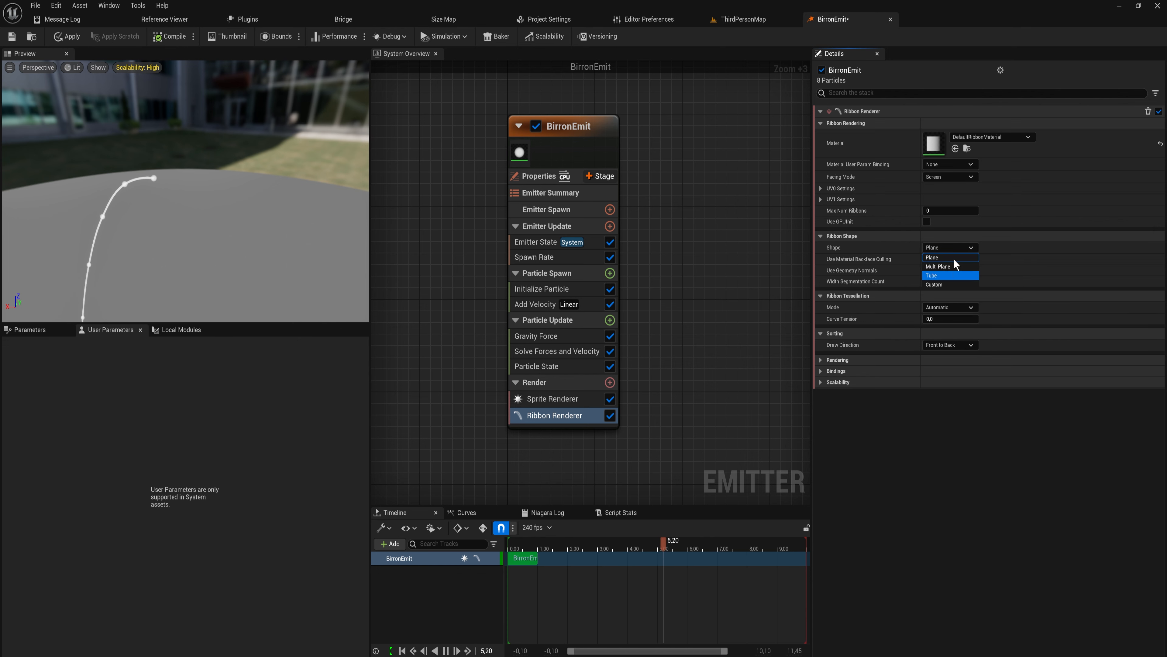
{"action": "left_click", "coordinate": [951, 267]}
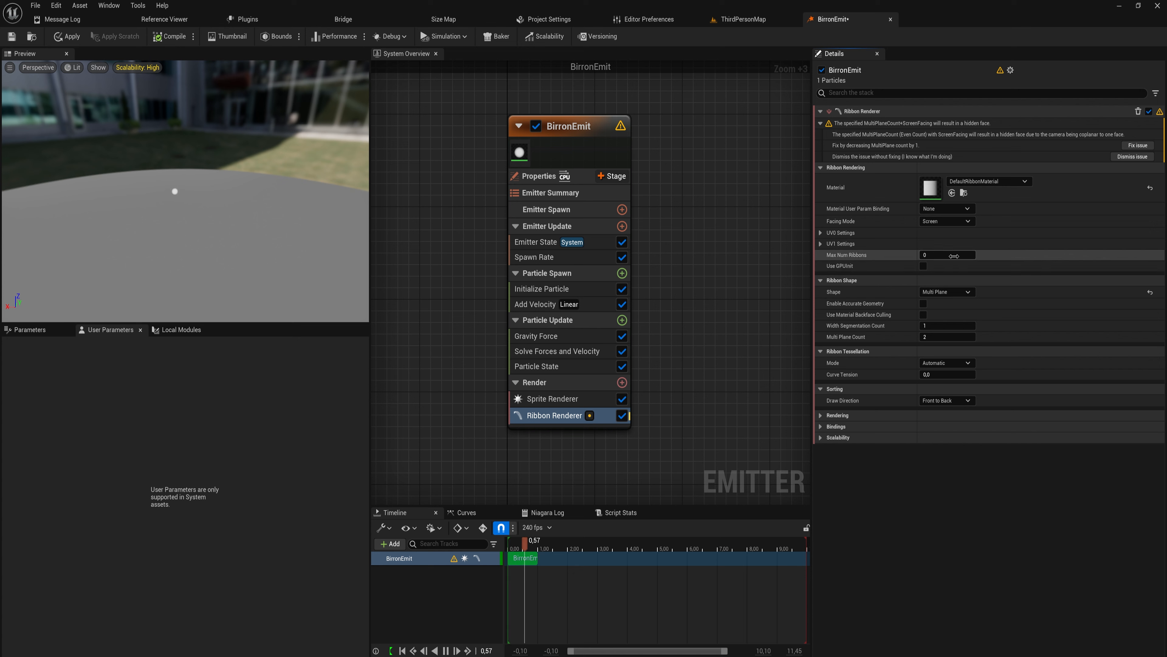
{"action": "left_click", "coordinate": [966, 292]}
{"action": "left_click", "coordinate": [961, 320]}
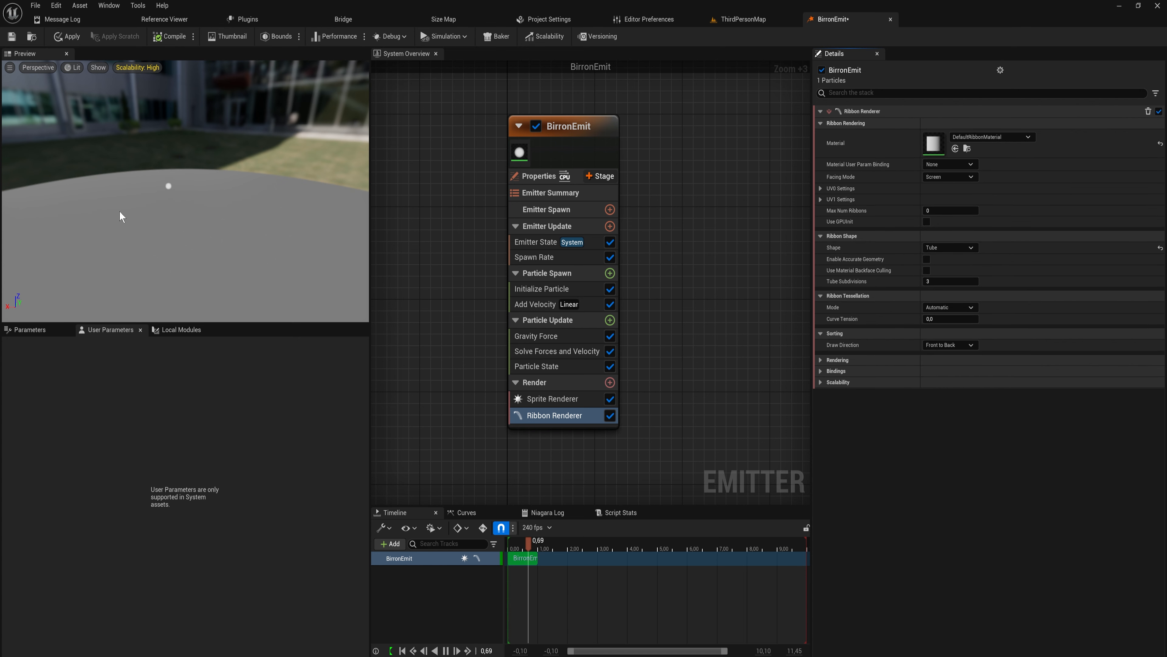
{"action": "mouse_move", "coordinate": [137, 199]}
{"action": "left_mouse_down"}
{"action": "mouse_move", "coordinate": [248, 235]}
{"action": "mouse_move", "coordinate": [285, 179]}
{"action": "mouse_move", "coordinate": [229, 161]}
{"action": "mouse_move", "coordinate": [193, 168]}
{"action": "mouse_move", "coordinate": [143, 221]}
{"action": "mouse_move", "coordinate": [137, 199]}
{"action": "left_mouse_up"}
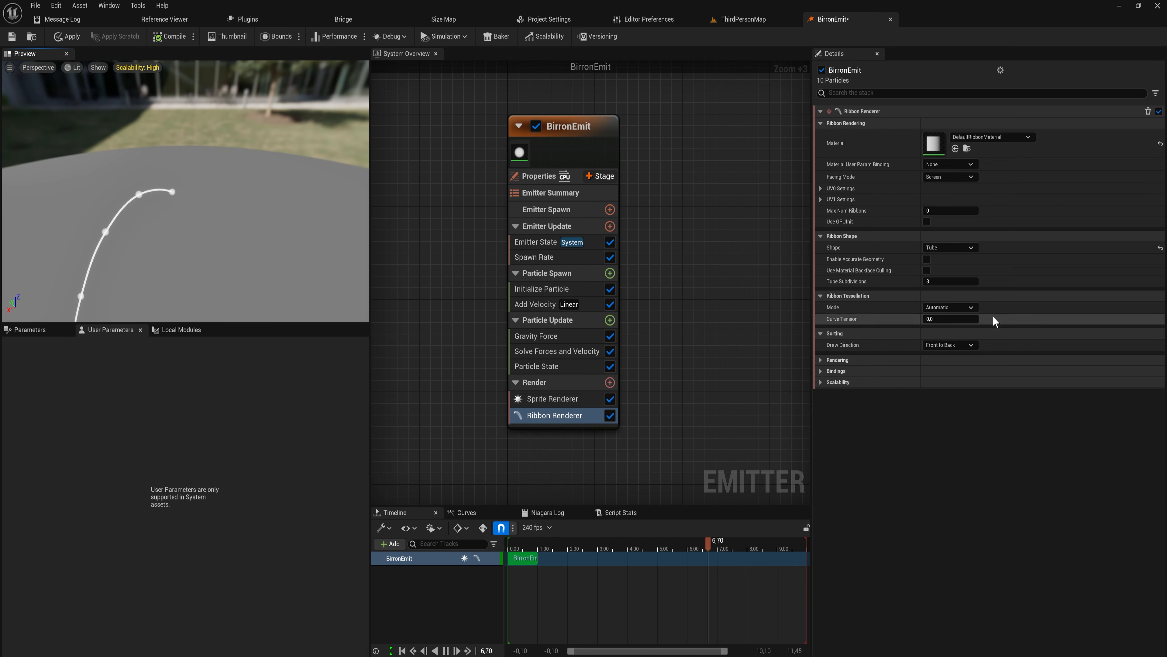
{"action": "left_click", "coordinate": [949, 247]}
{"action": "left_click", "coordinate": [938, 257]}
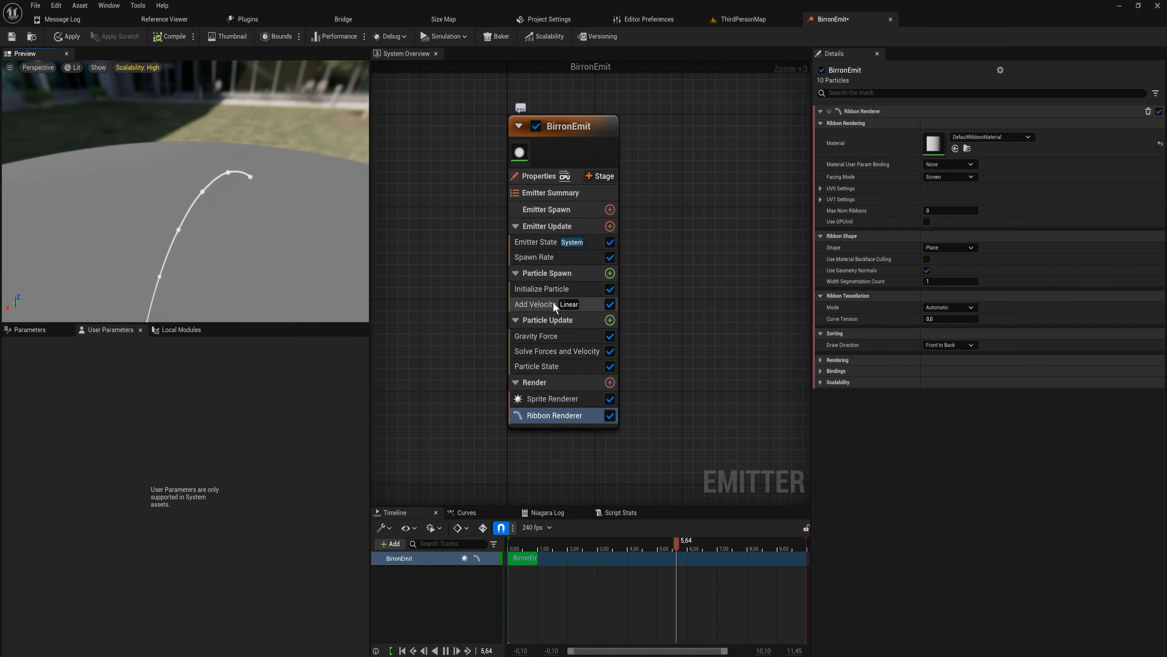
Replace the Spawn Rate module in Emitter Update with a Spawn Per Unit module
{"action": "left_click", "coordinate": [554, 257]}
{"action": "key", "text": "Delete"}
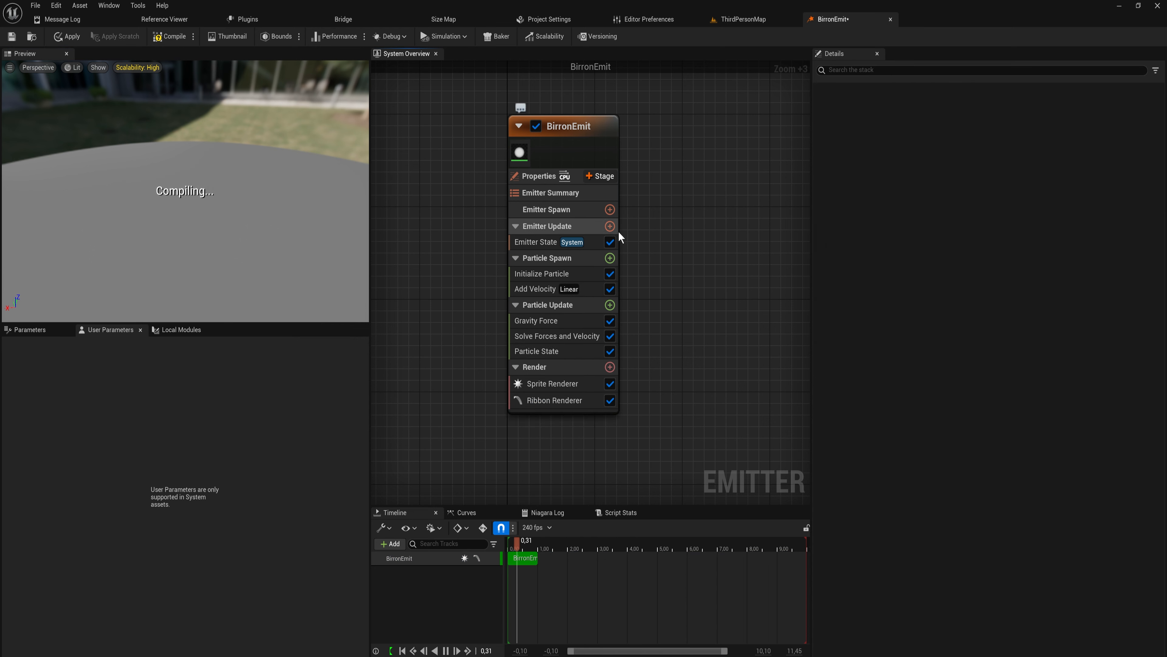
{"action": "left_click", "coordinate": [610, 226]}
{"action": "type", "text": "spawn"}
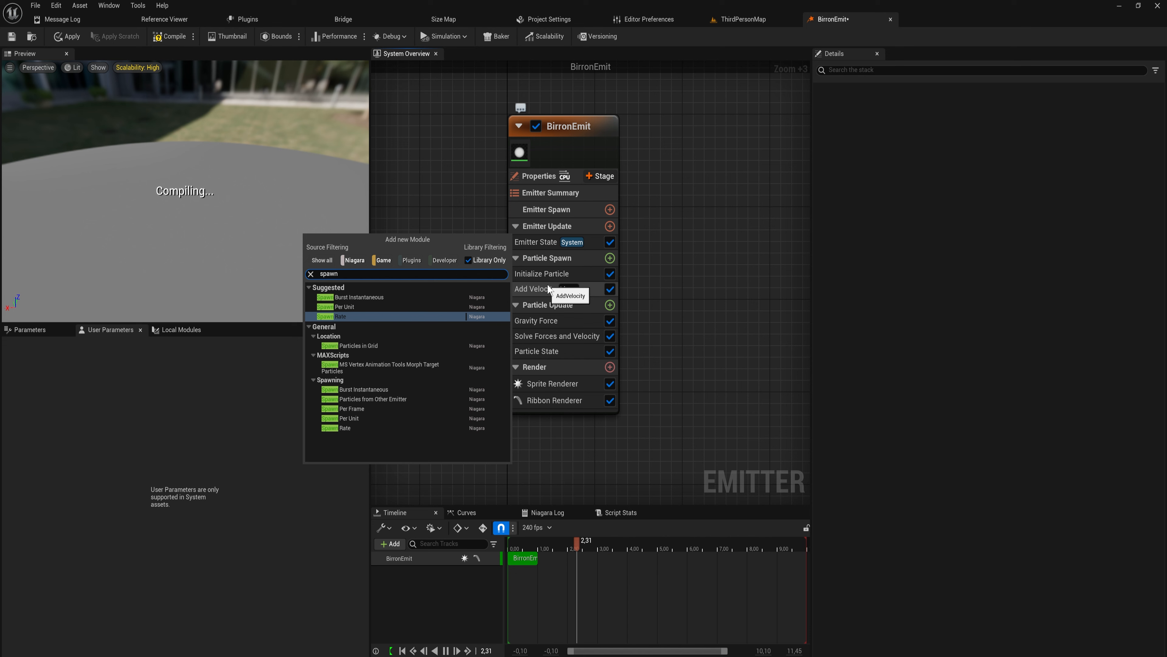
{"action": "key", "text": "Up"}
{"action": "key", "text": "Return"}
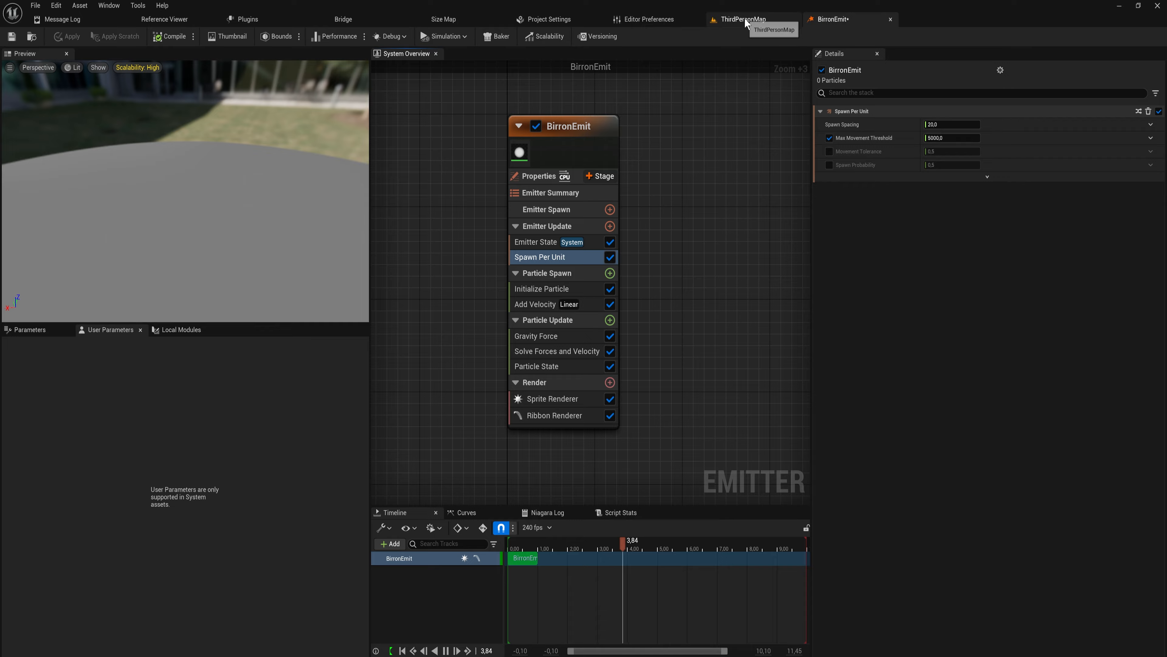
Switch to ThirdPersonMap and create a Niagara System from the BirronEmit emitter asset
{"action": "left_click", "coordinate": [756, 21]}
{"action": "key", "text": "ctrl+space"}
{"action": "right_click", "coordinate": [649, 437]}
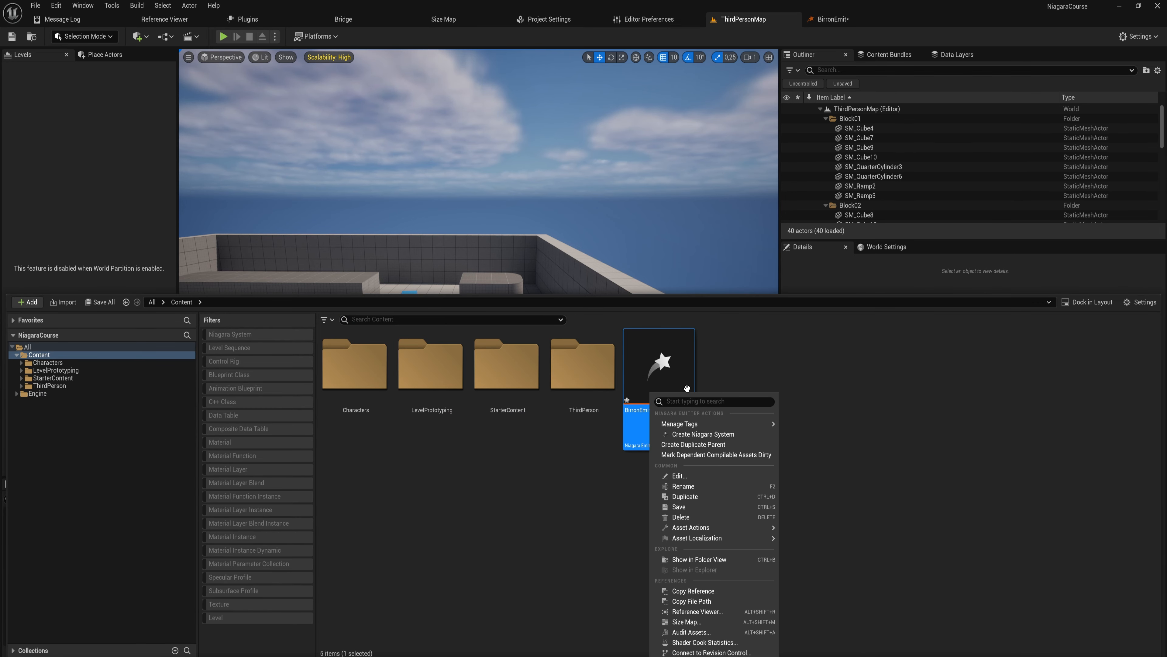
{"action": "left_click", "coordinate": [732, 435]}
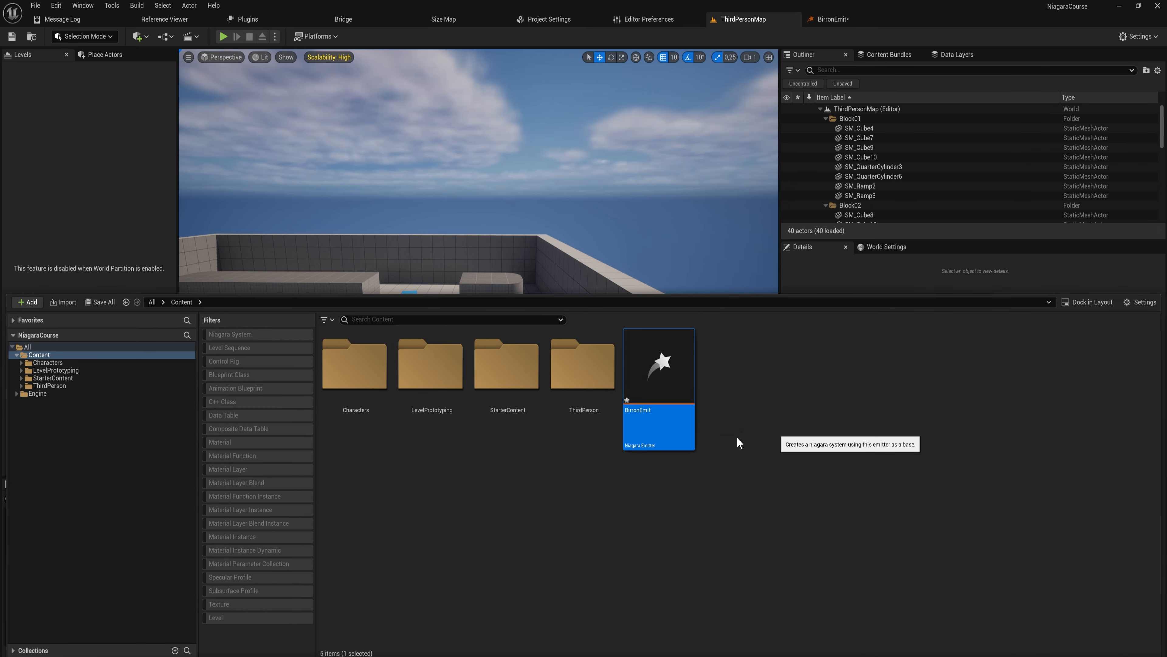
Place the new Niagara System in the level near the blue cube and raise it to a height of about 390
{"action": "left_click_drag", "start_coordinate": [706, 364], "coordinate": [495, 355]}
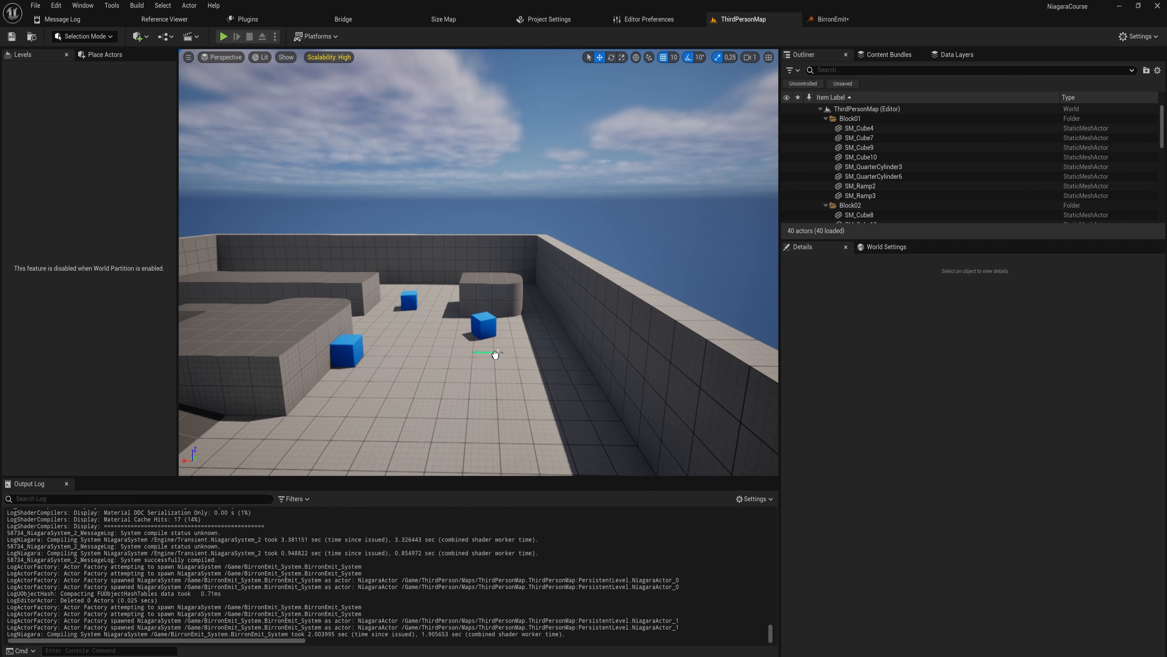
{"action": "left_click_drag", "start_coordinate": [502, 397], "coordinate": [494, 269]}
{"action": "right_click_drag", "start_coordinate": [494, 269], "coordinate": [473, 285]}
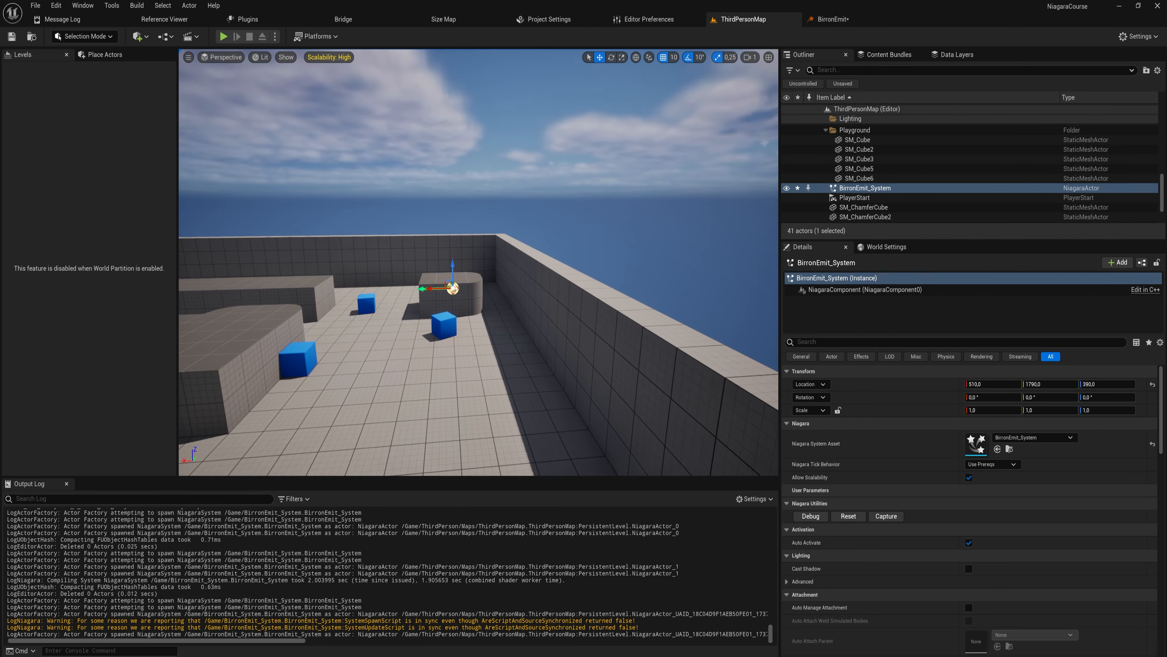
Disable the Add Velocity and Gravity Force modules of BirronEmit and compile the emitter
{"action": "left_click", "coordinate": [832, 20]}
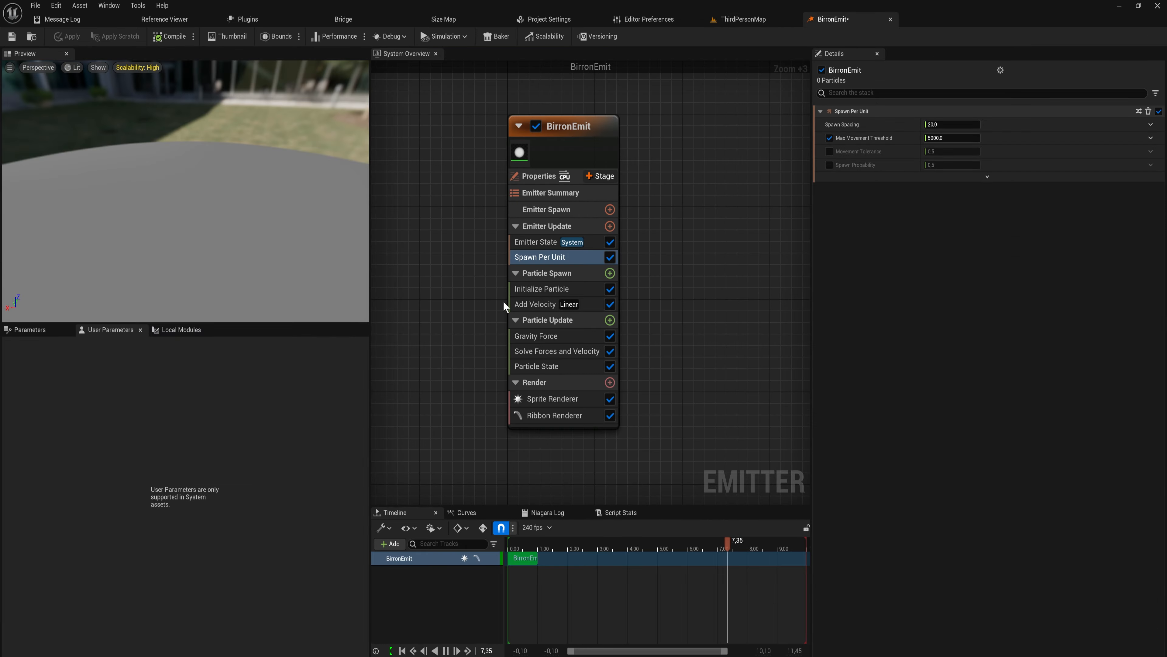
{"action": "left_click", "coordinate": [610, 304]}
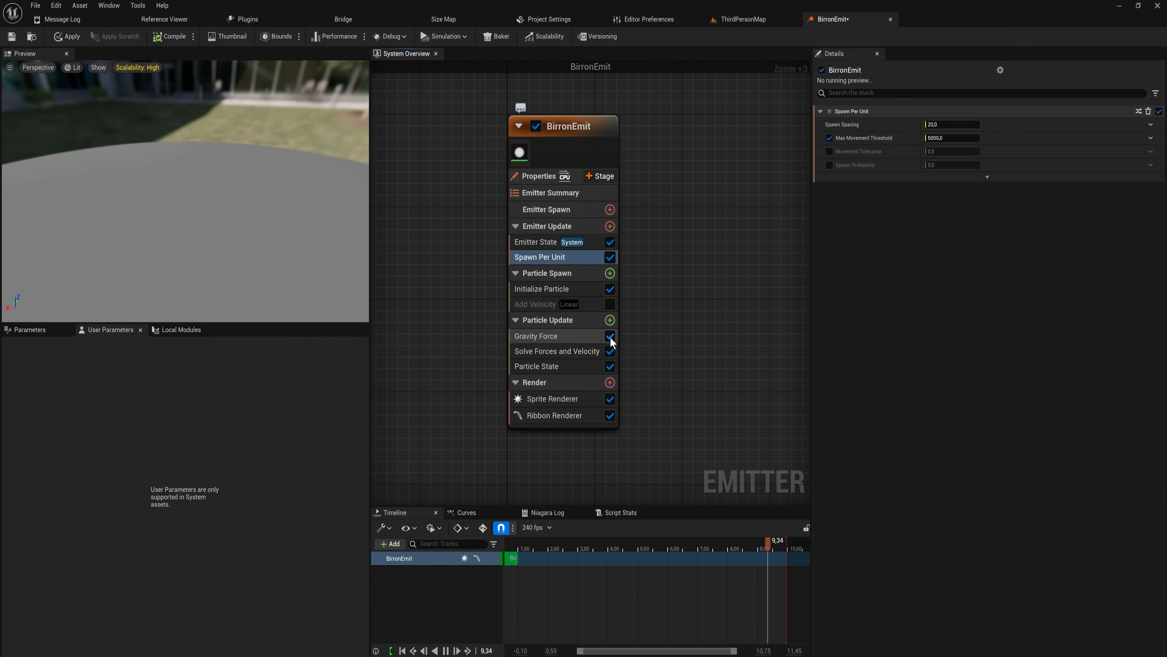
{"action": "left_click", "coordinate": [610, 335]}
{"action": "left_click", "coordinate": [157, 41]}
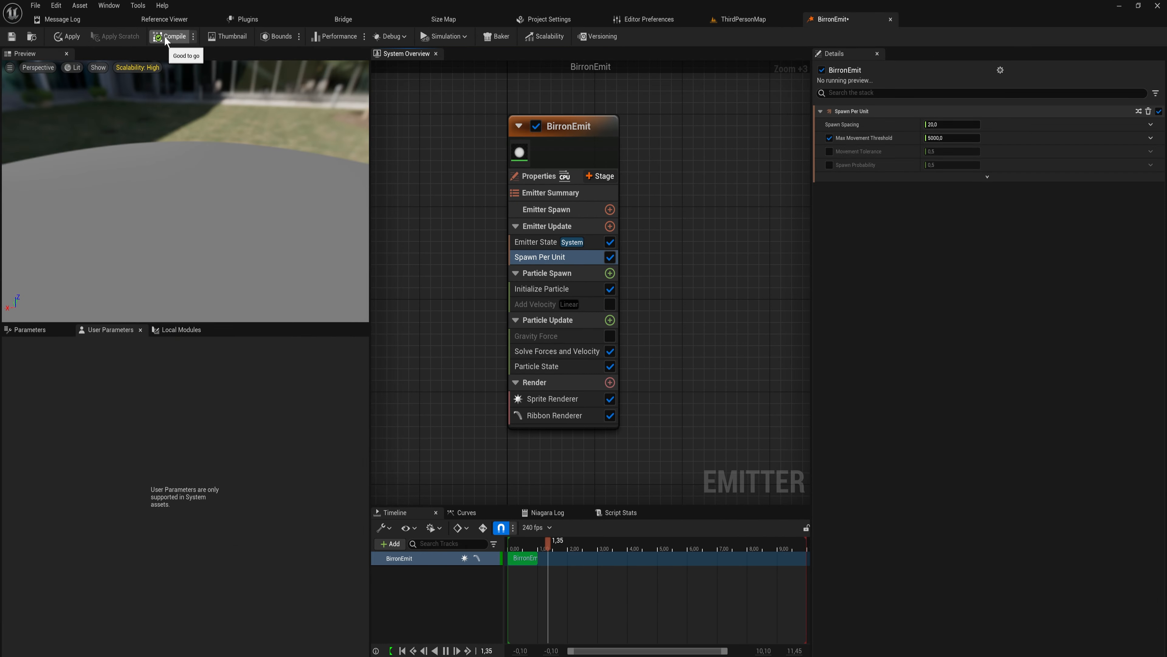
Select the BirronEmit_System actor in ThirdPersonMap and move it along X to about 720 to test the ribbon trail
{"action": "left_click", "coordinate": [746, 20]}
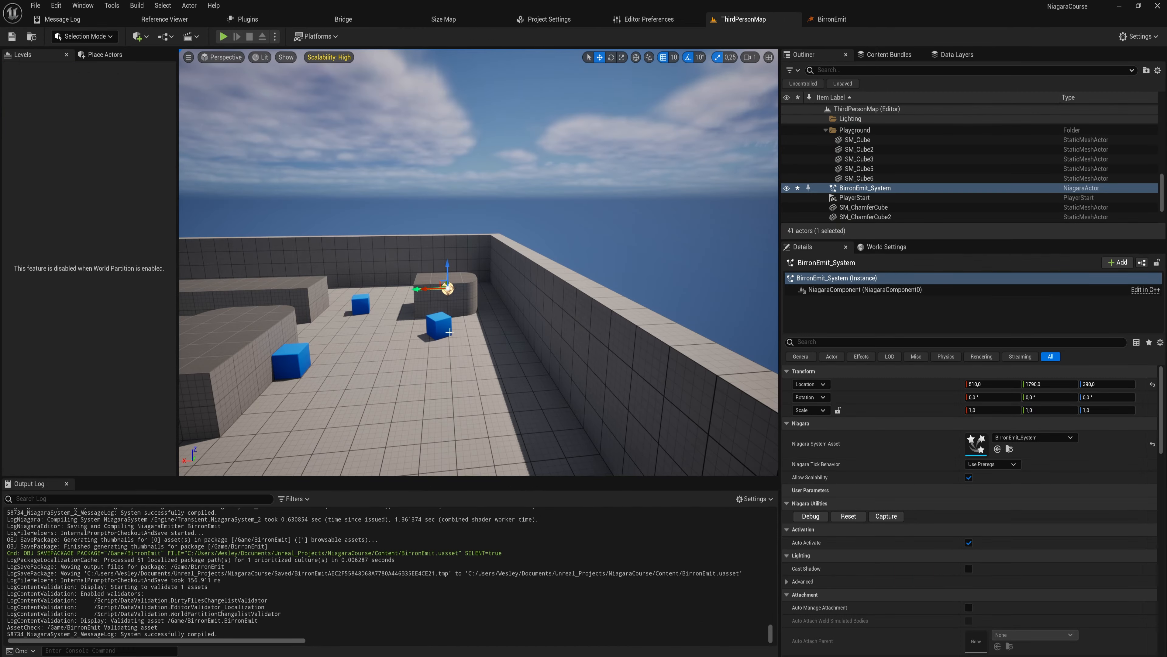
{"action": "left_click", "coordinate": [432, 287]}
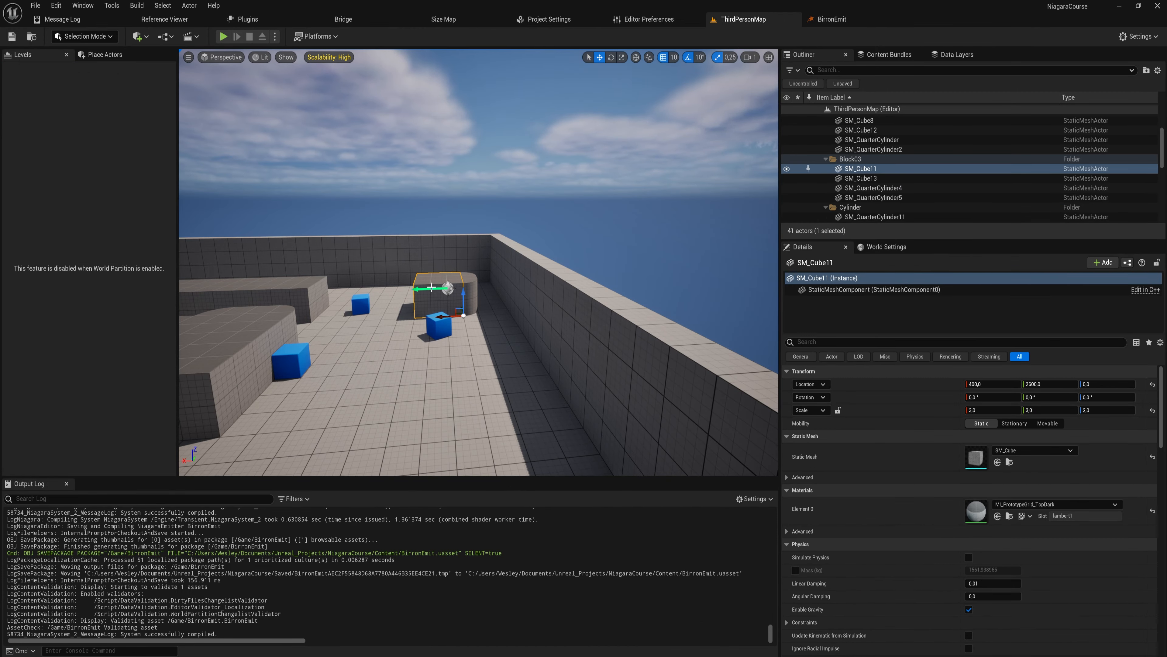
{"action": "left_click", "coordinate": [449, 288]}
{"action": "right_click_drag", "start_coordinate": [450, 288], "coordinate": [431, 263]}
{"action": "left_click_drag", "start_coordinate": [473, 228], "coordinate": [314, 296]}
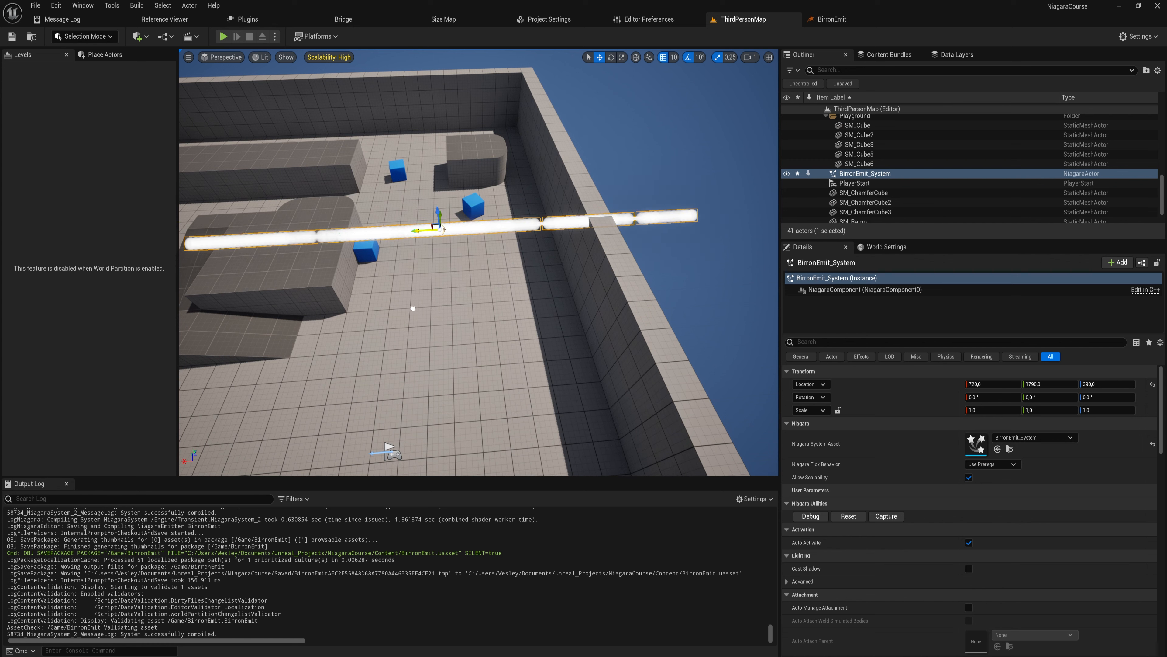
Set the Spawn Spacing of BirronEmit's Spawn Per Unit module to 1000, after trying 250
{"action": "left_click", "coordinate": [830, 19]}
{"action": "left_click", "coordinate": [950, 125]}
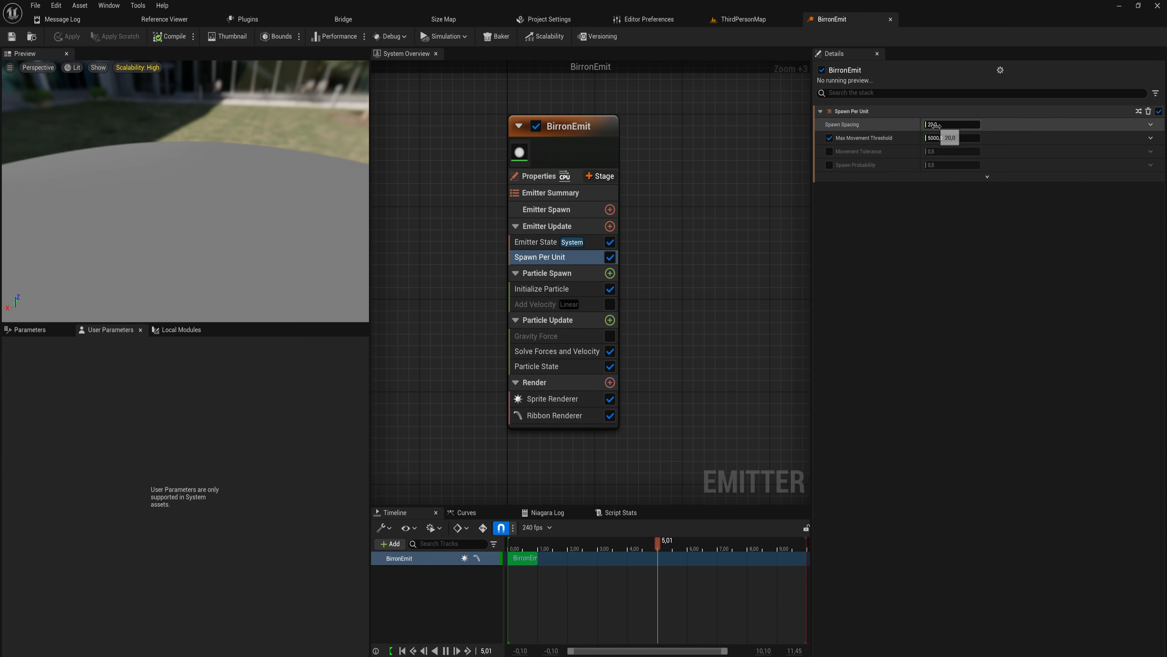
{"action": "type", "text": "250"}
{"action": "key", "text": "Return"}
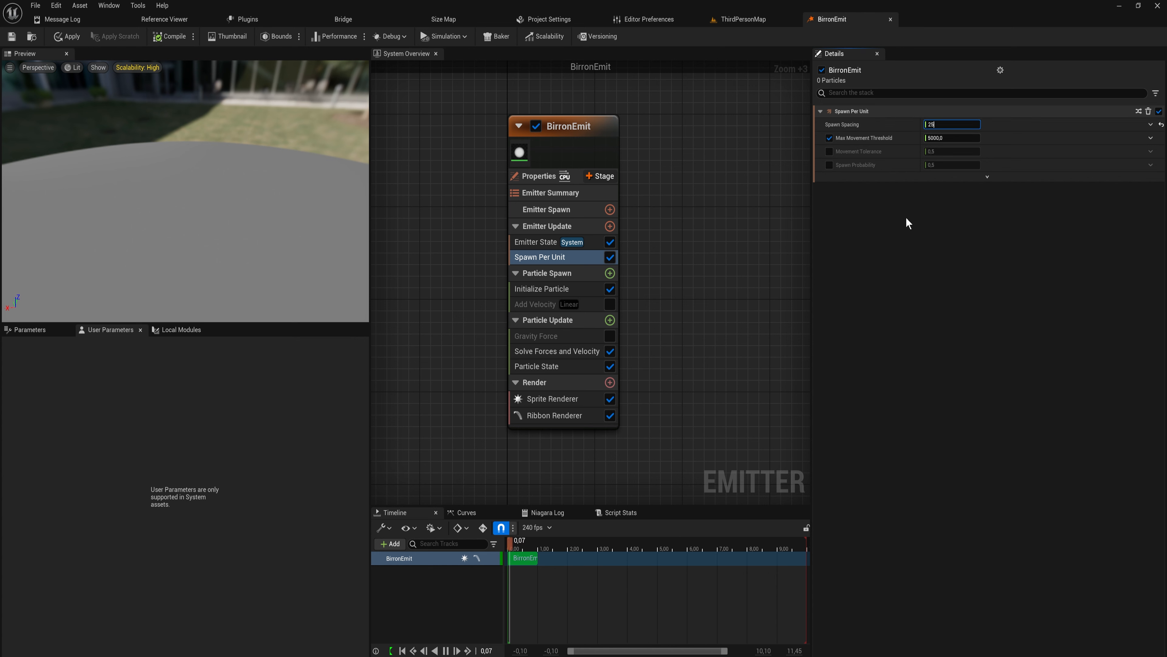
{"action": "type", "text": "1000"}
{"action": "key", "text": "Return"}
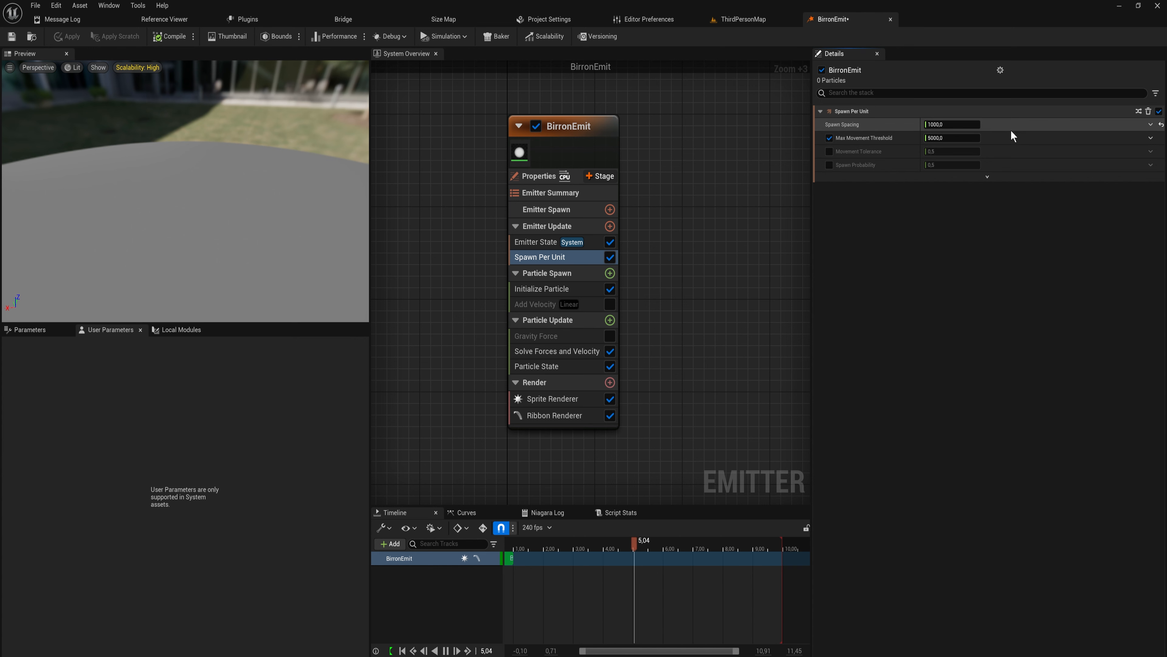
Move the BirronEmit_System actor back and forth along X in ThirdPersonMap to about 2730 to test the wider-spaced ribbon trail
{"action": "left_click", "coordinate": [753, 20]}
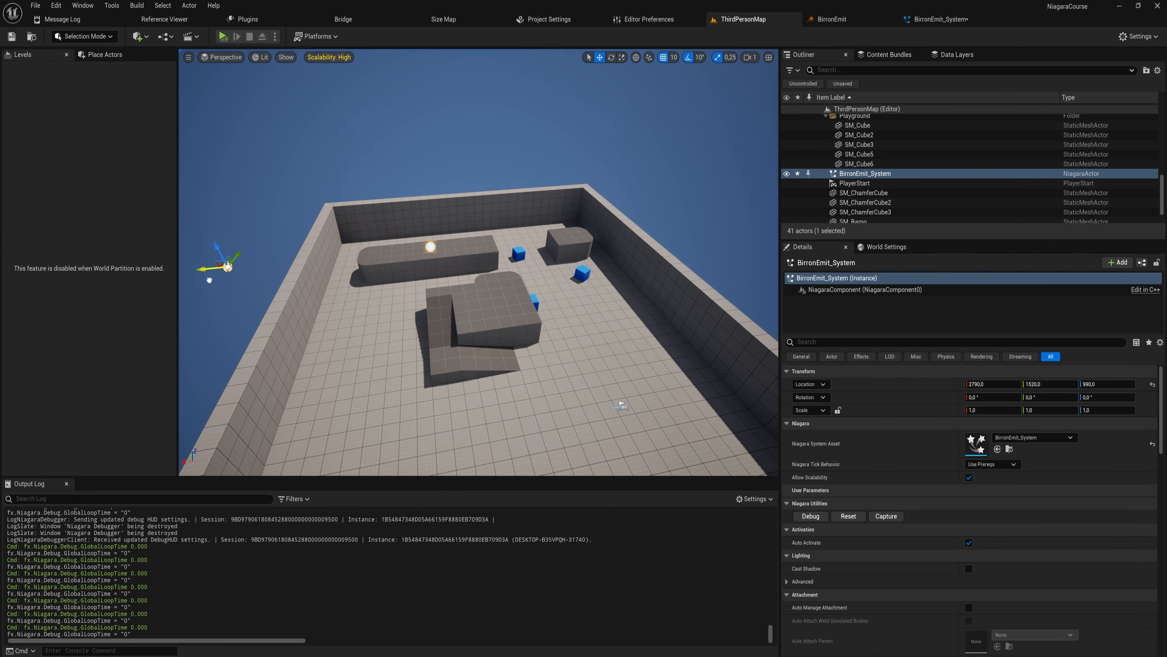
{"action": "left_click_drag", "start_coordinate": [209, 280], "coordinate": [179, 282]}
{"action": "left_click_drag", "start_coordinate": [383, 270], "coordinate": [490, 271]}
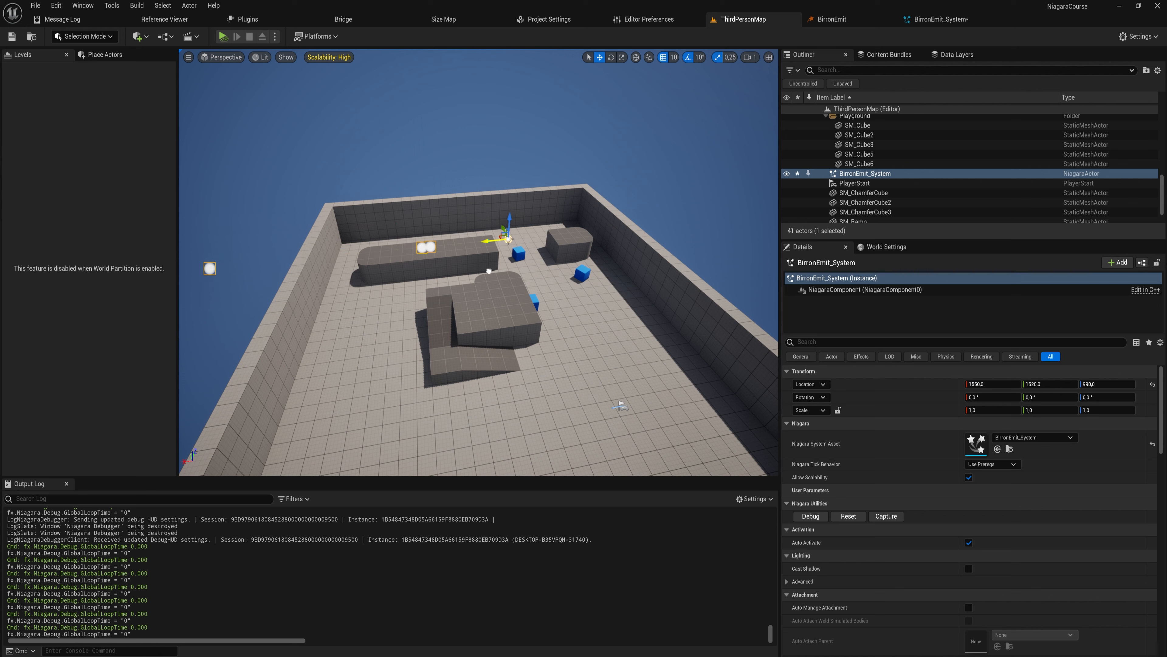
{"action": "left_click_drag", "start_coordinate": [745, 246], "coordinate": [782, 245]}
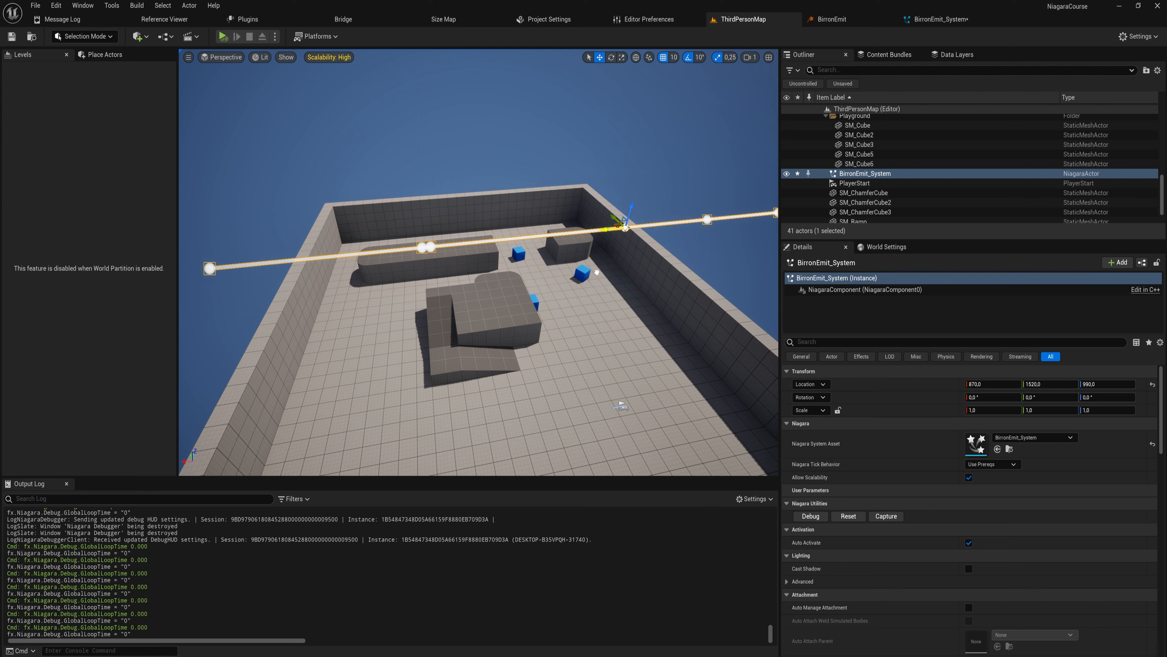
{"action": "left_click_drag", "start_coordinate": [597, 273], "coordinate": [487, 291]}
{"action": "left_click_drag", "start_coordinate": [367, 314], "coordinate": [252, 328]}
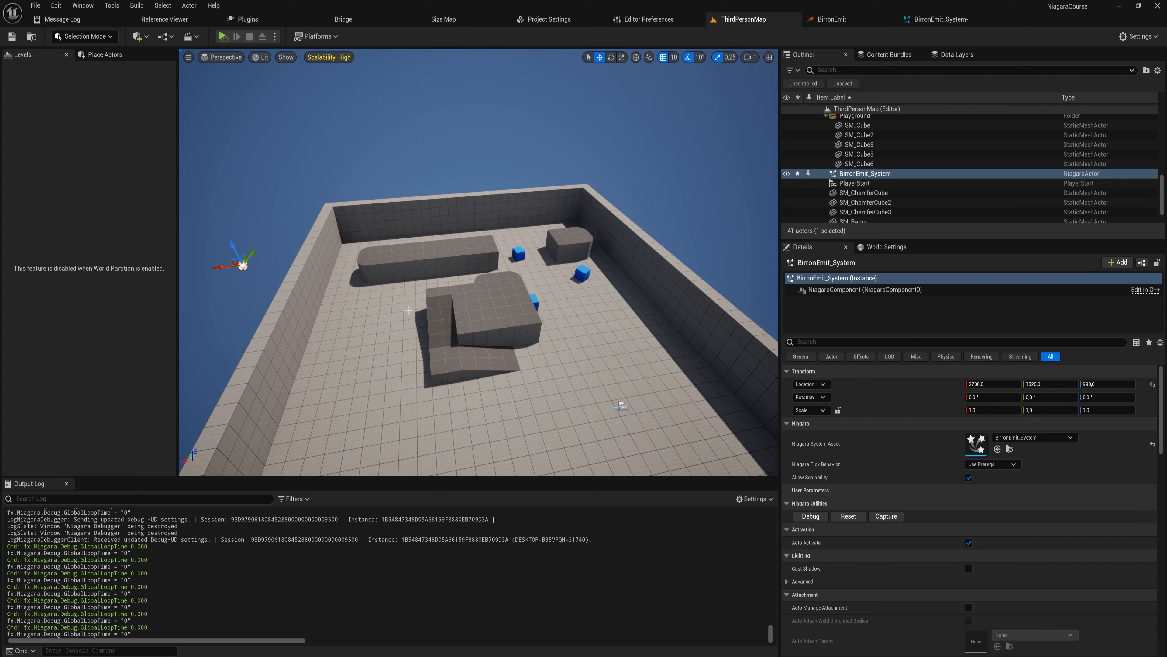
Simulate the level and move the BirronEmit_System actor along X and Z to about X 700 and Z 1440, tracing a curved ribbon
{"action": "left_click", "coordinate": [223, 36]}
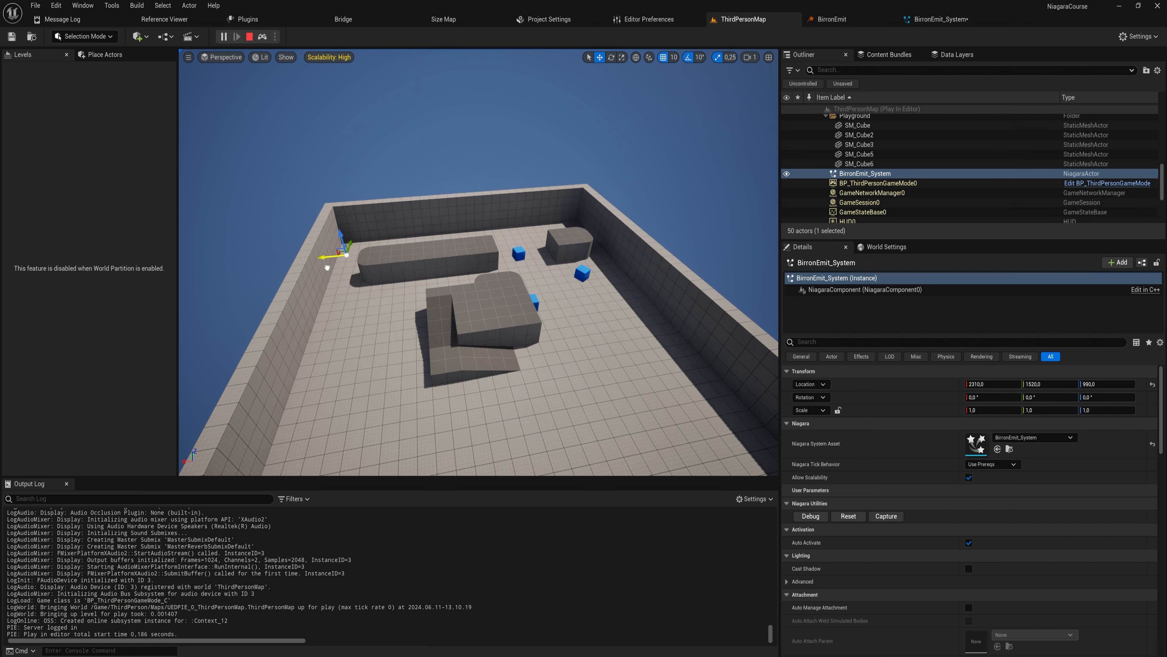
{"action": "left_click_drag", "start_coordinate": [561, 268], "coordinate": [745, 258]}
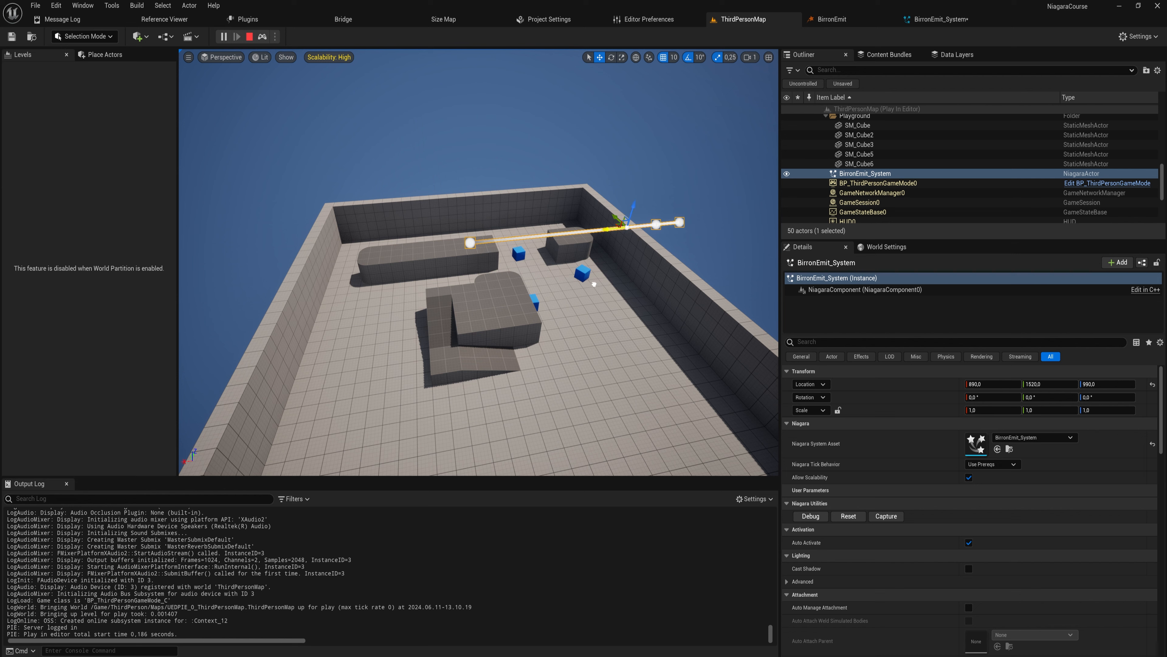
{"action": "left_click_drag", "start_coordinate": [594, 284], "coordinate": [375, 315]}
{"action": "left_click_drag", "start_coordinate": [317, 237], "coordinate": [258, 67]}
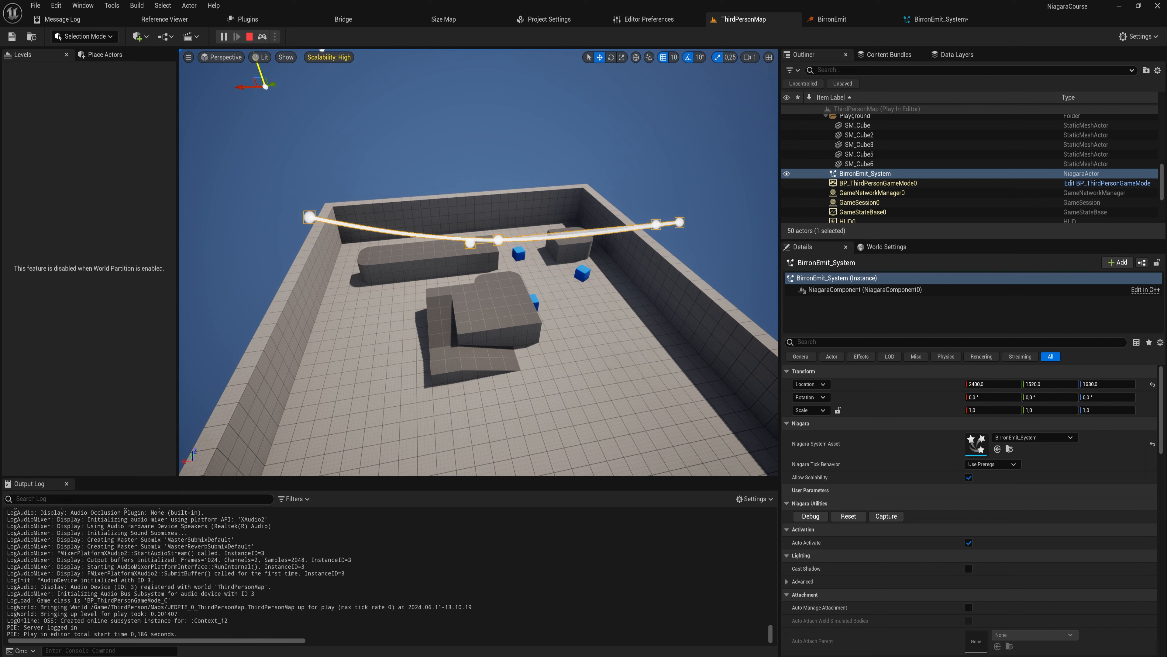
{"action": "left_click_drag", "start_coordinate": [268, 149], "coordinate": [362, 150]}
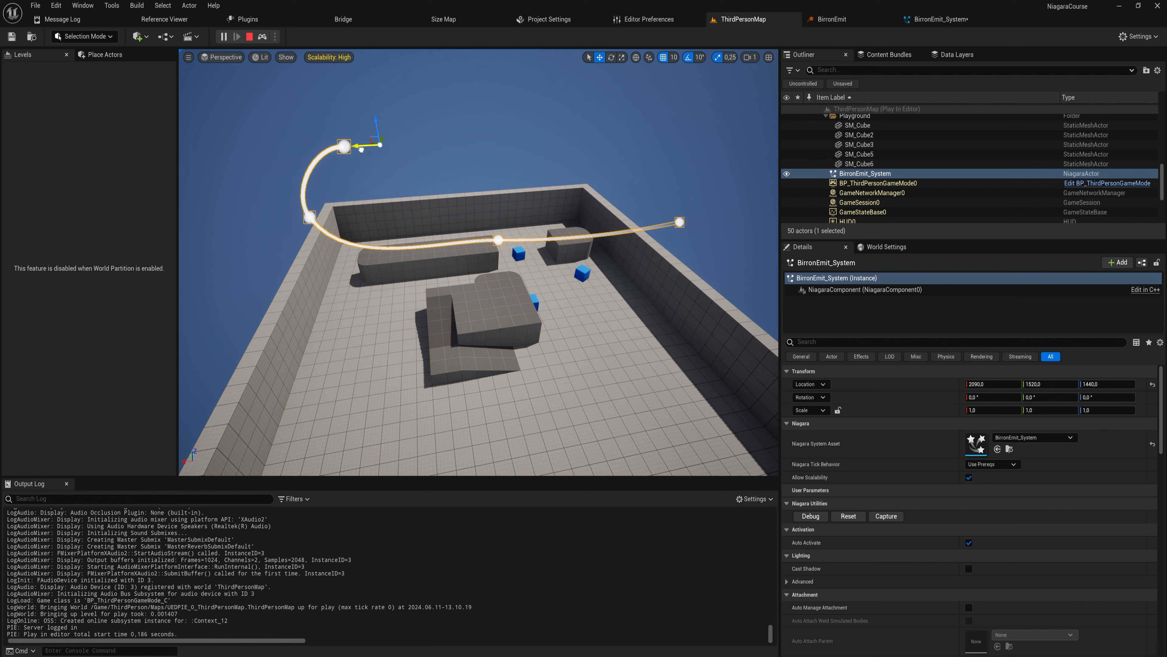
{"action": "left_click_drag", "start_coordinate": [574, 172], "coordinate": [658, 198]}
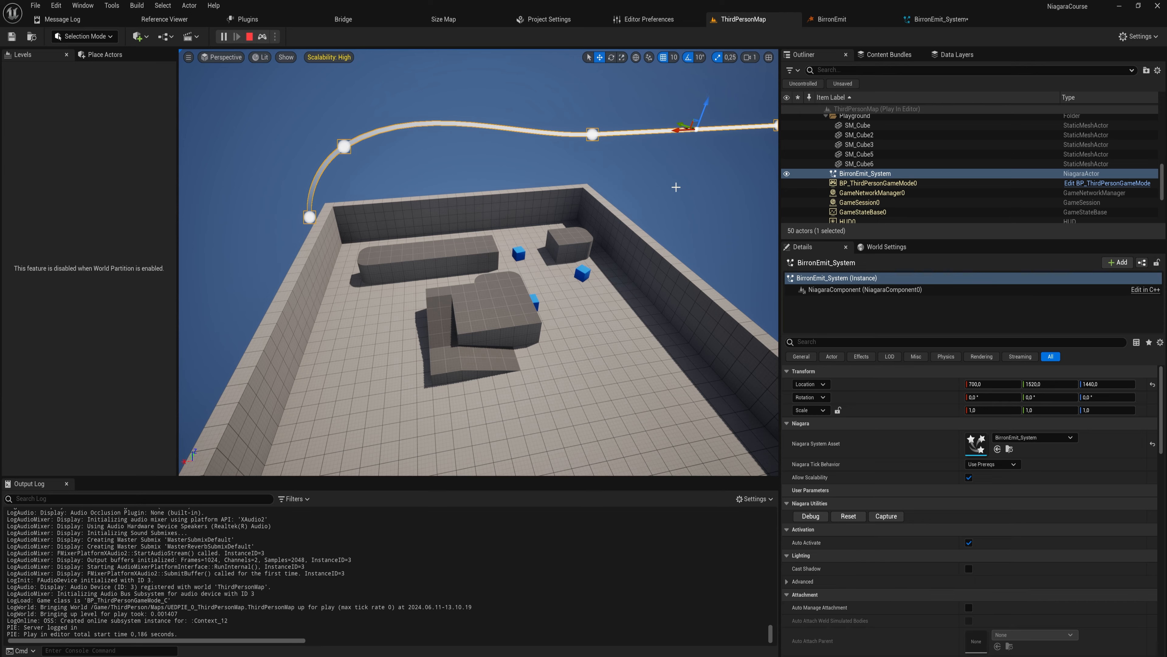
{"action": "mouse_move", "coordinate": [676, 187]}
{"action": "right_mouse_down"}
{"action": "mouse_move", "coordinate": [705, 150]}
{"action": "mouse_move", "coordinate": [684, 172]}
{"action": "right_mouse_up"}
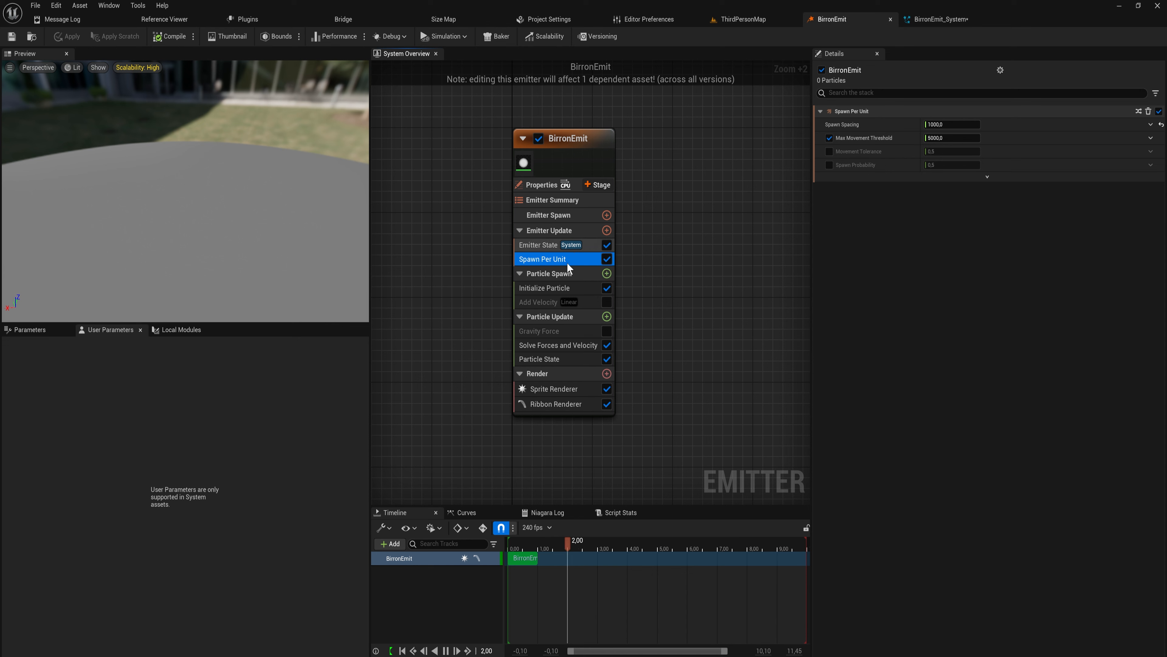
Delete the Spawn Per Unit module from BirronEmit and disable its Ribbon Renderer
{"action": "key", "text": "Delete"}
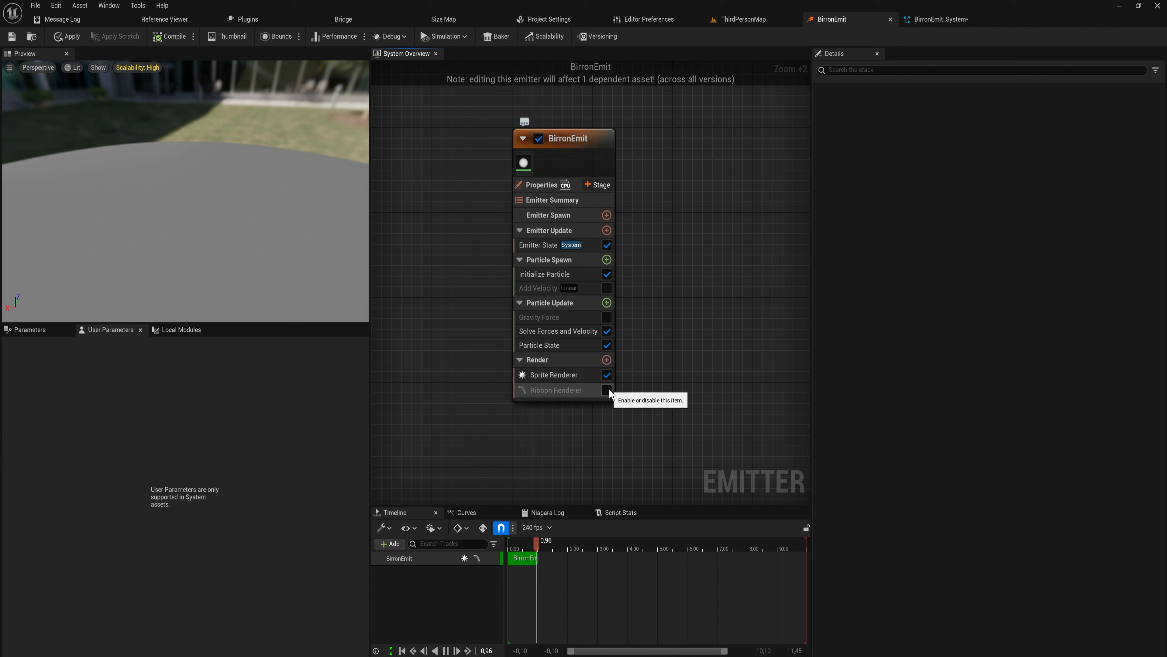
{"action": "left_click", "coordinate": [607, 390]}
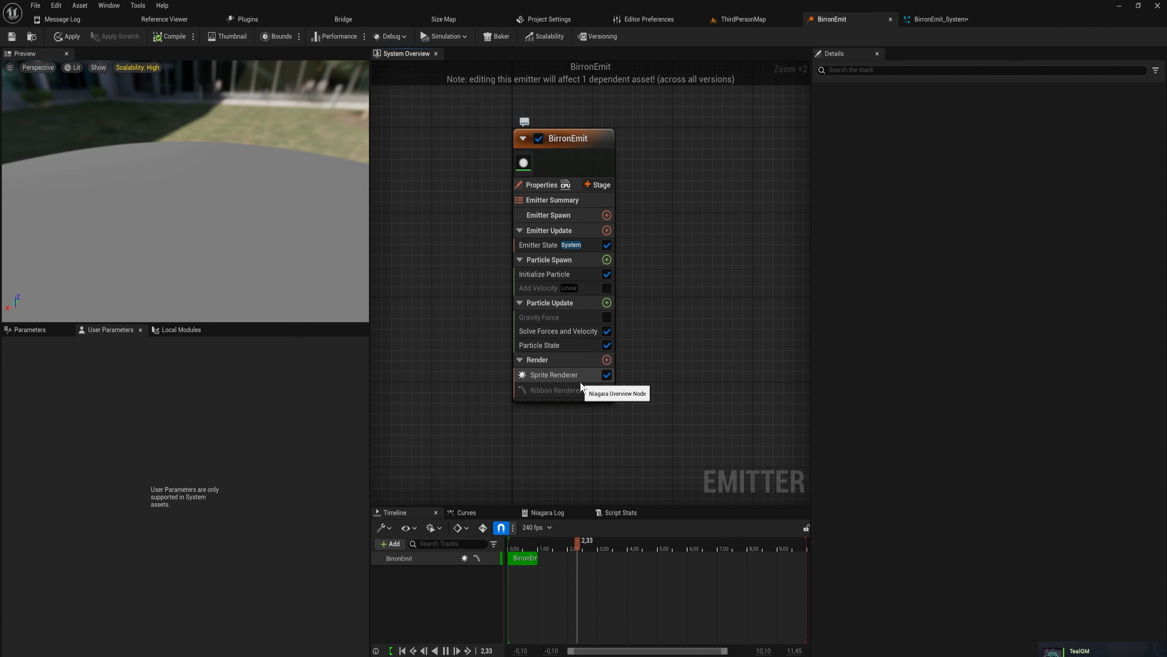
Add a Beam Emitter Setup module to Emitter Update and set its Beam End X to 150
{"action": "left_click", "coordinate": [606, 230]}
{"action": "type", "text": "bea"}
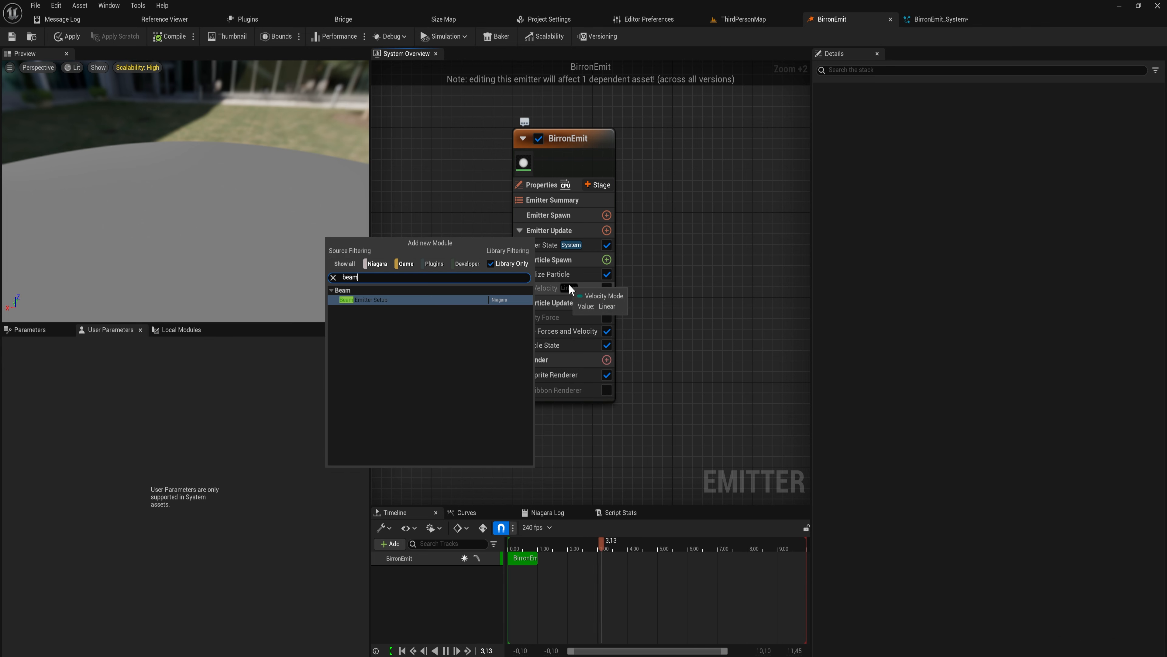
{"action": "type", "text": "m"}
{"action": "key", "text": "Return"}
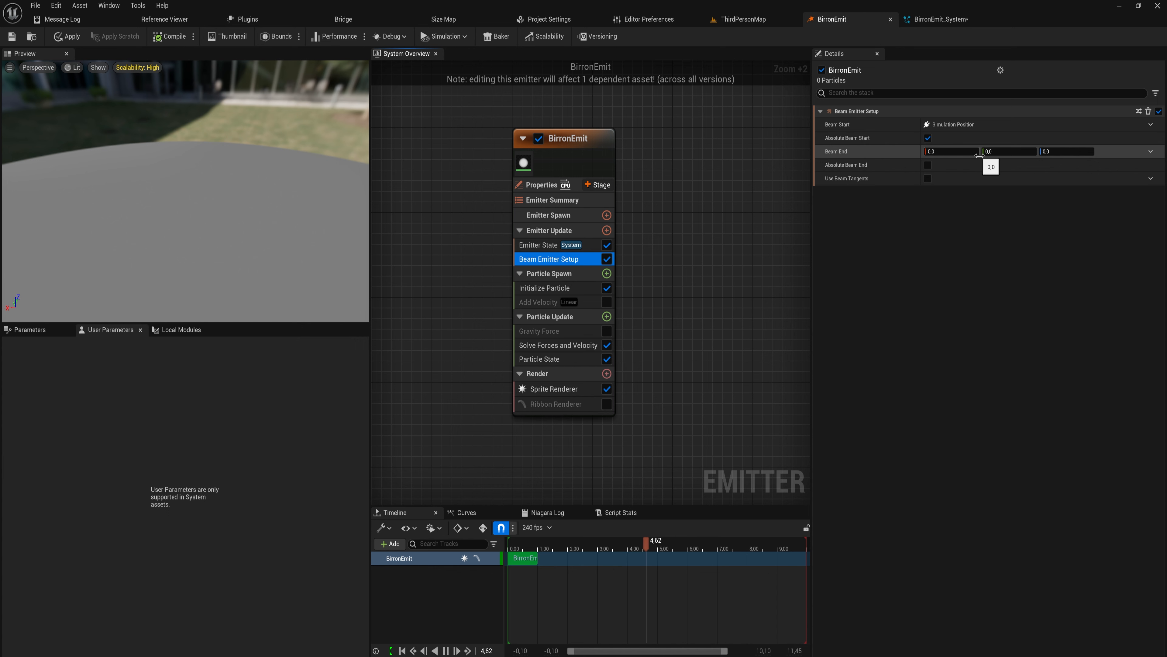
{"action": "left_click", "coordinate": [937, 151]}
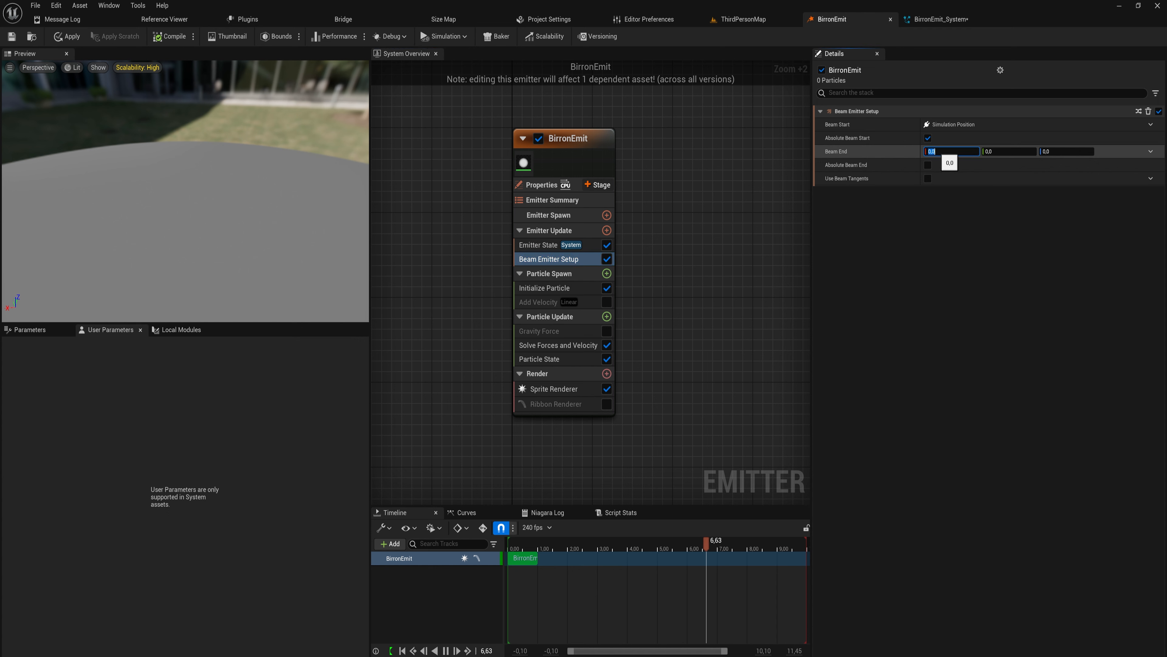
{"action": "type", "text": "15"}
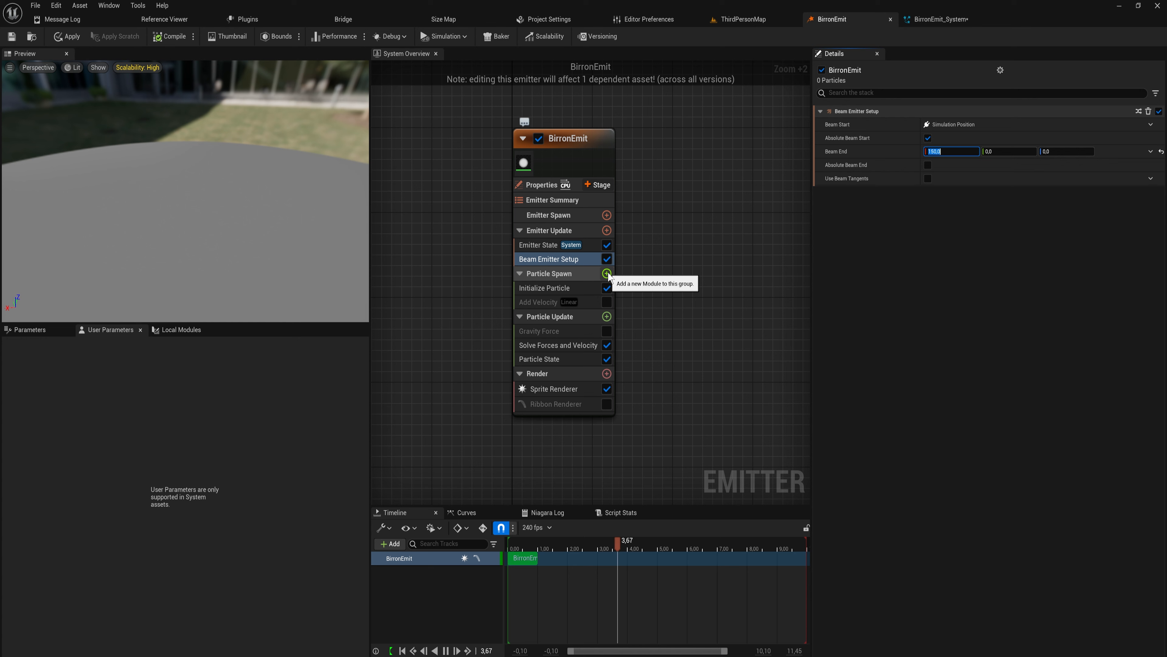
Add a Spawn Beam module to Particle Spawn and show its settings
{"action": "left_click", "coordinate": [607, 273]}
{"action": "type", "text": "beam"}
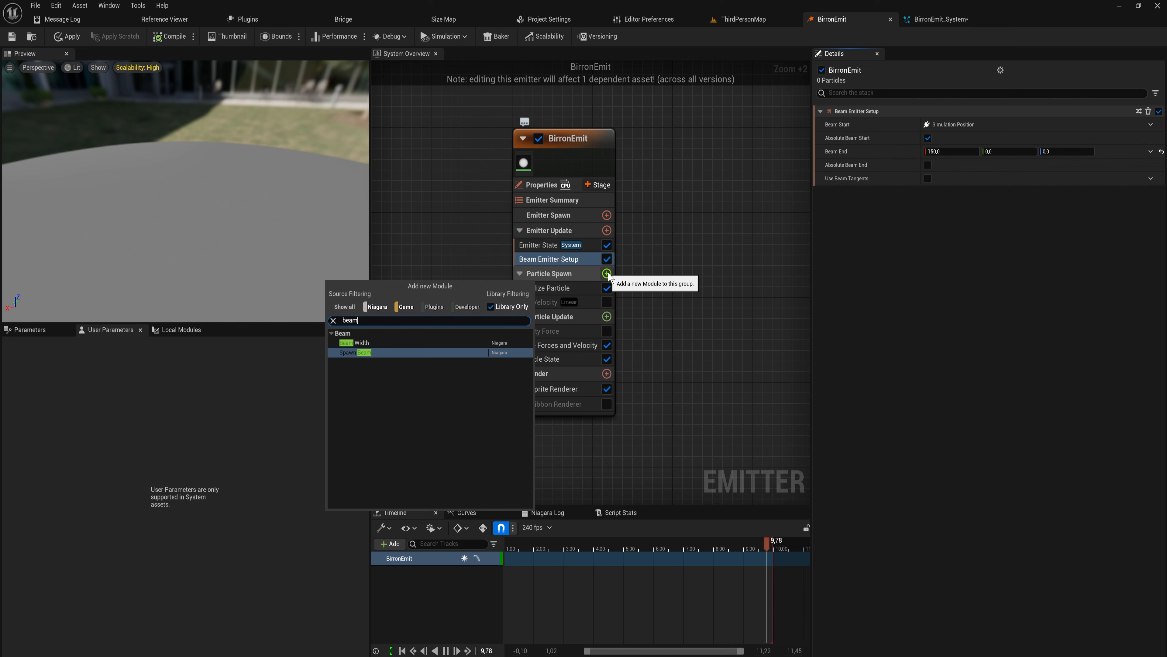
{"action": "key", "text": "Return"}
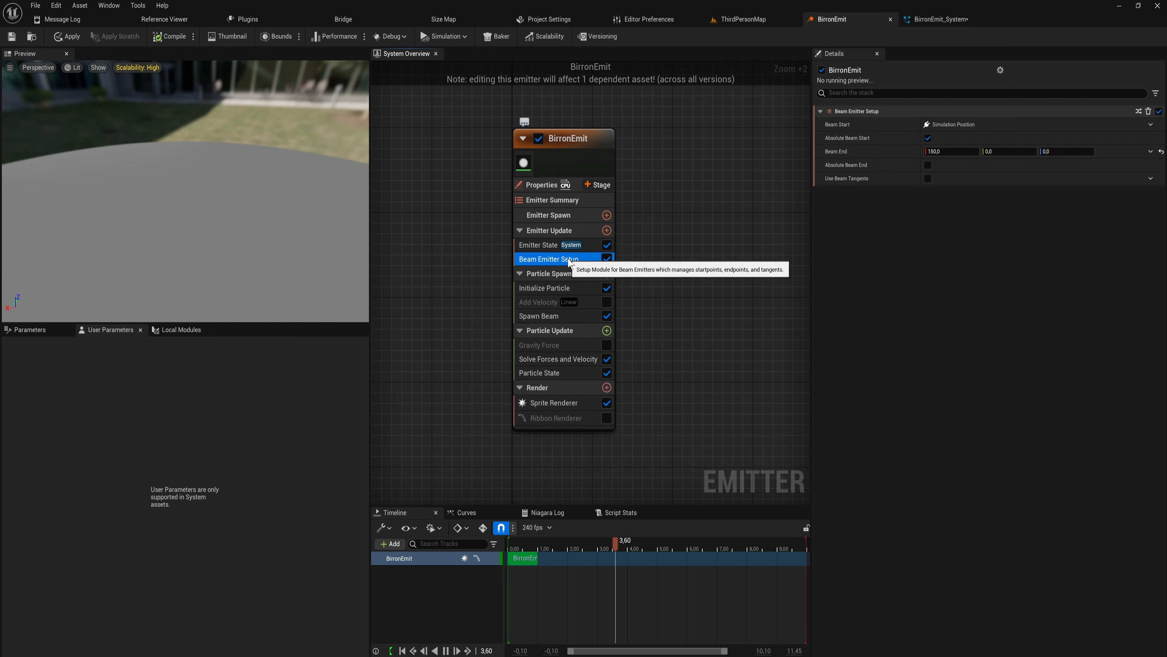
{"action": "left_click", "coordinate": [573, 316]}
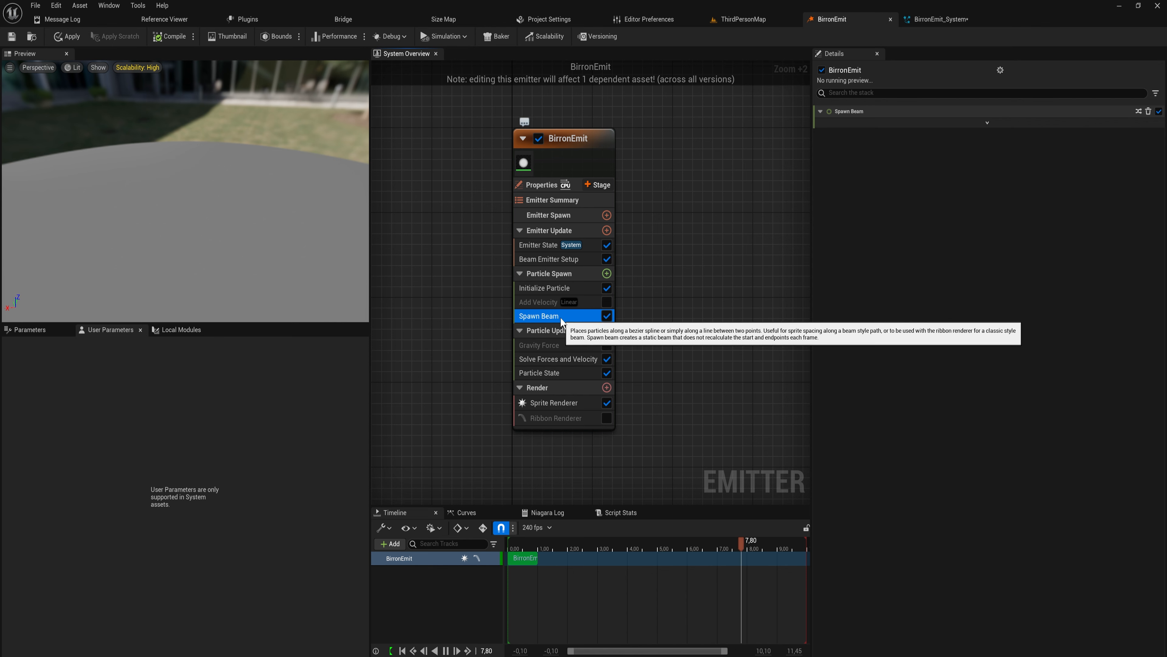
Add a Spawn Burst Instantaneous module to Emitter Update
{"action": "left_click", "coordinate": [606, 230]}
{"action": "type", "text": "s"}
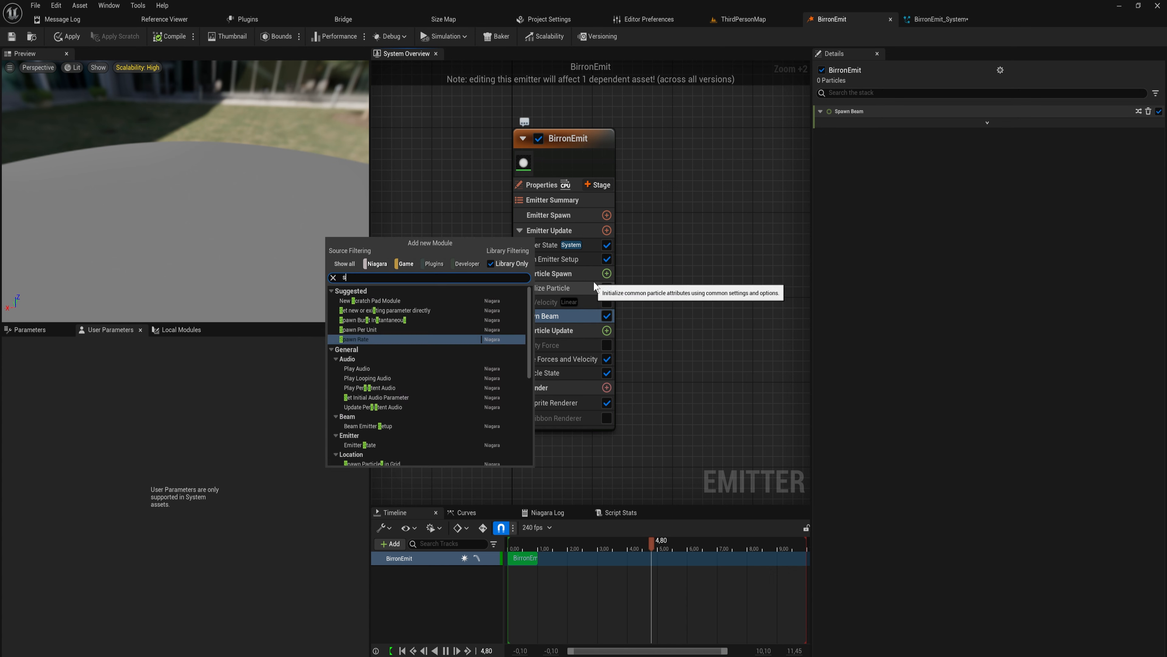
{"action": "type", "text": "pawn"}
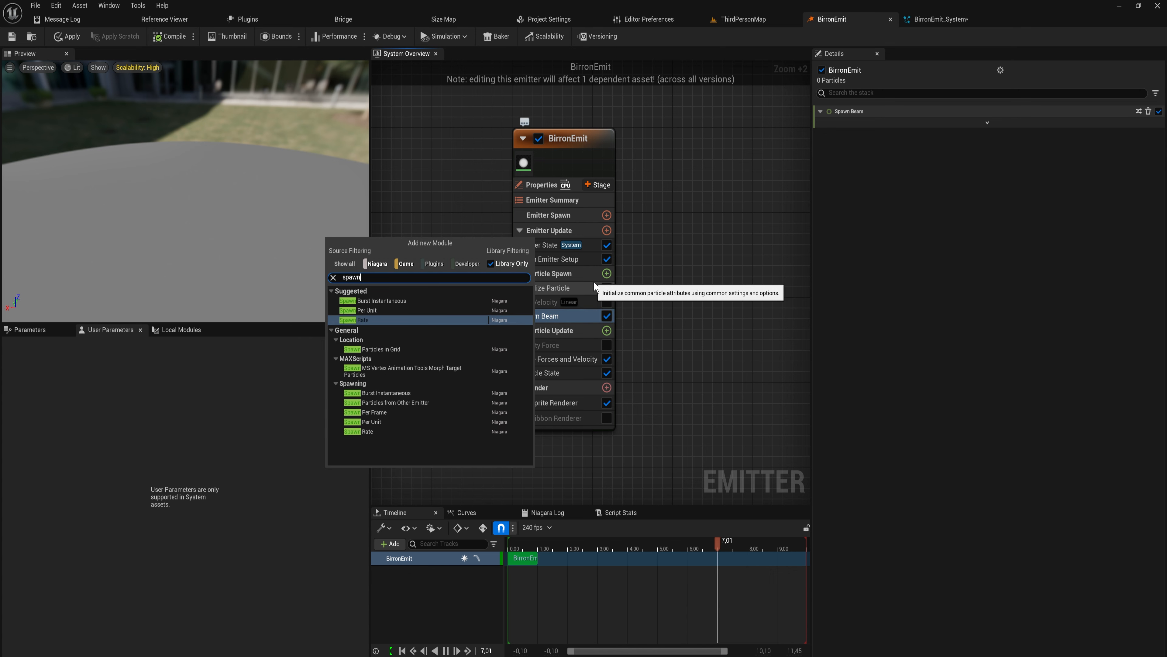
{"action": "key", "text": "Up"}
{"action": "key", "text": "Up"}
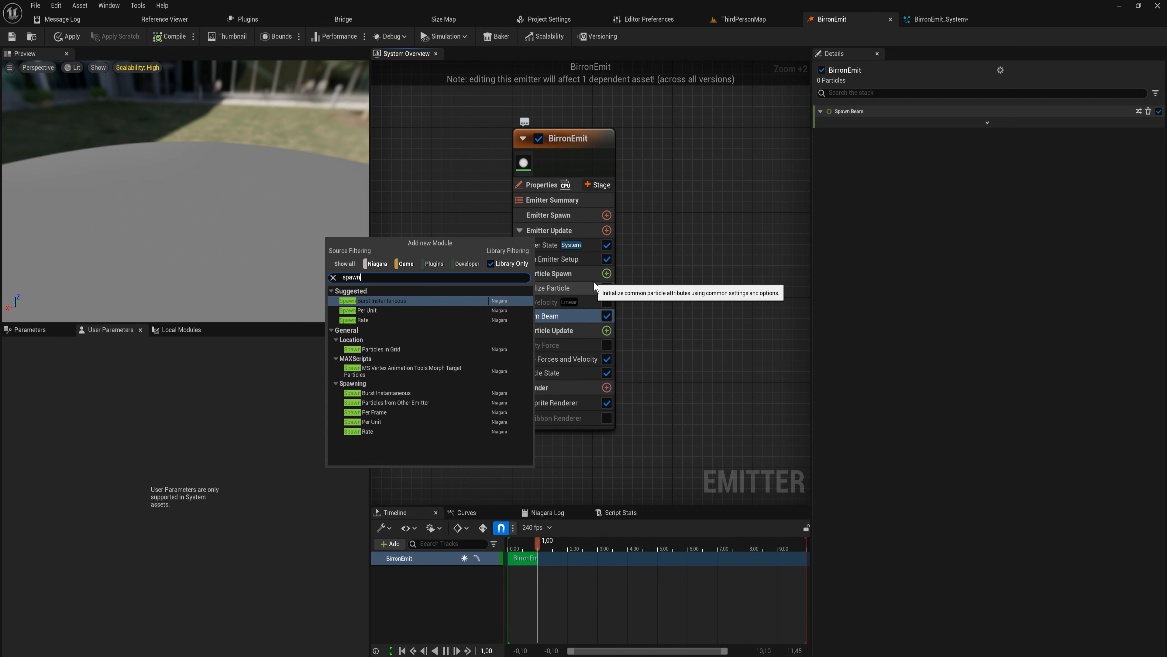
{"action": "key", "text": "Return"}
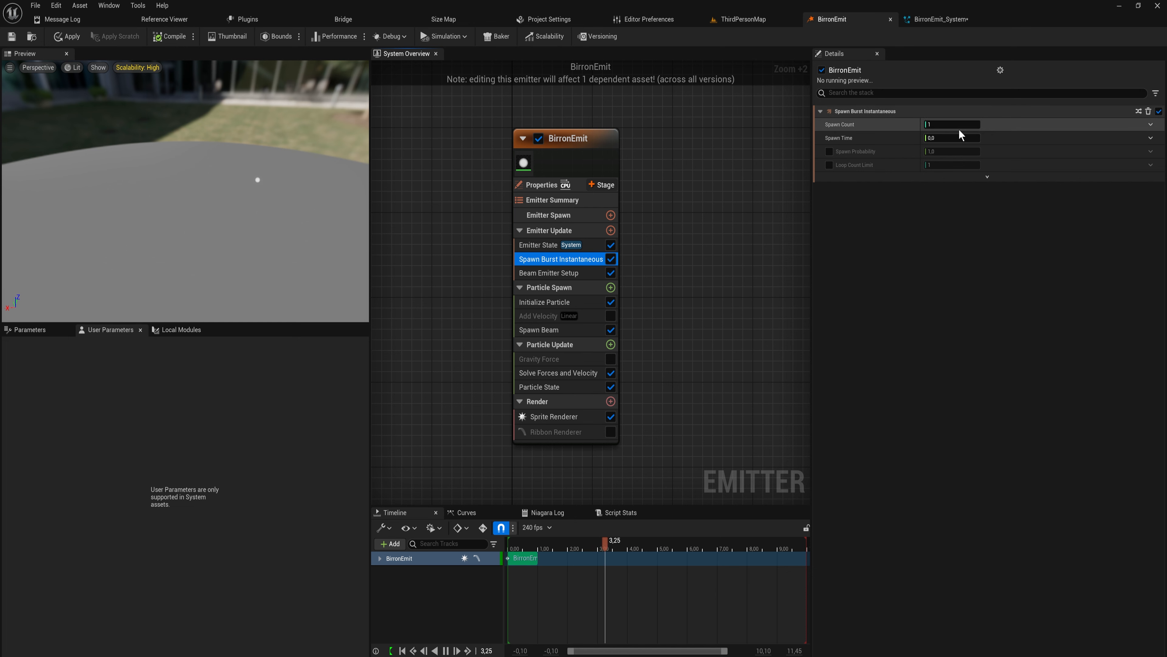
Set the Spawn Count of Spawn Burst Instantaneous to 10 and frame the particles in the preview
{"action": "left_click", "coordinate": [951, 125]}
{"action": "mouse_move", "coordinate": [882, 173]}
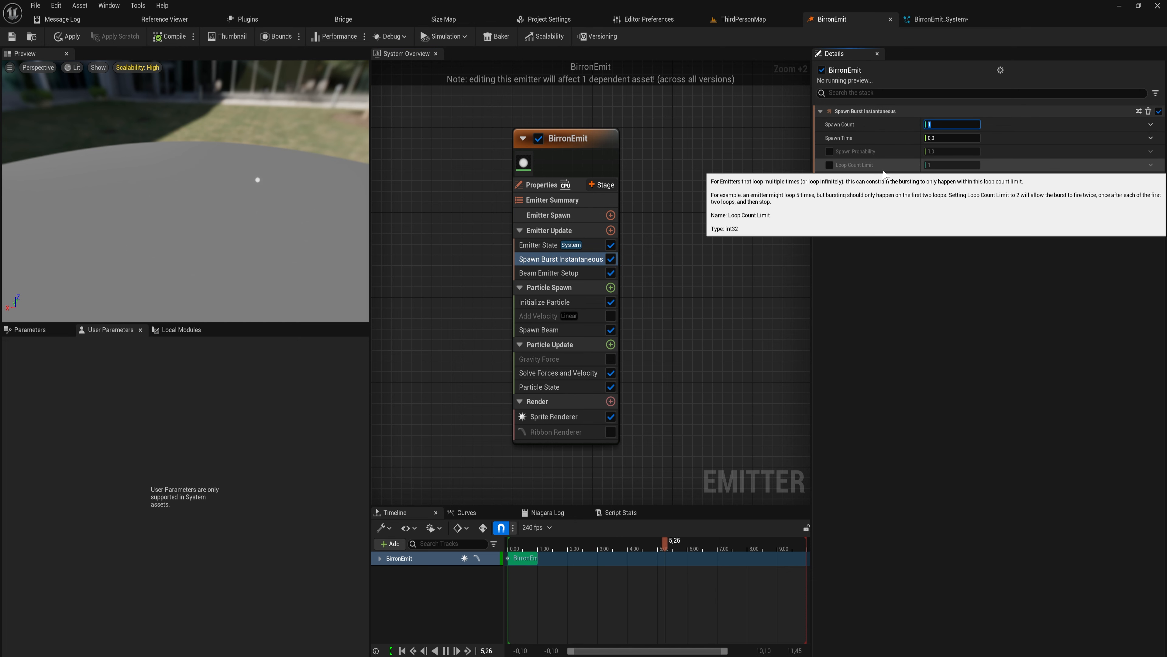
{"action": "type", "text": "10"}
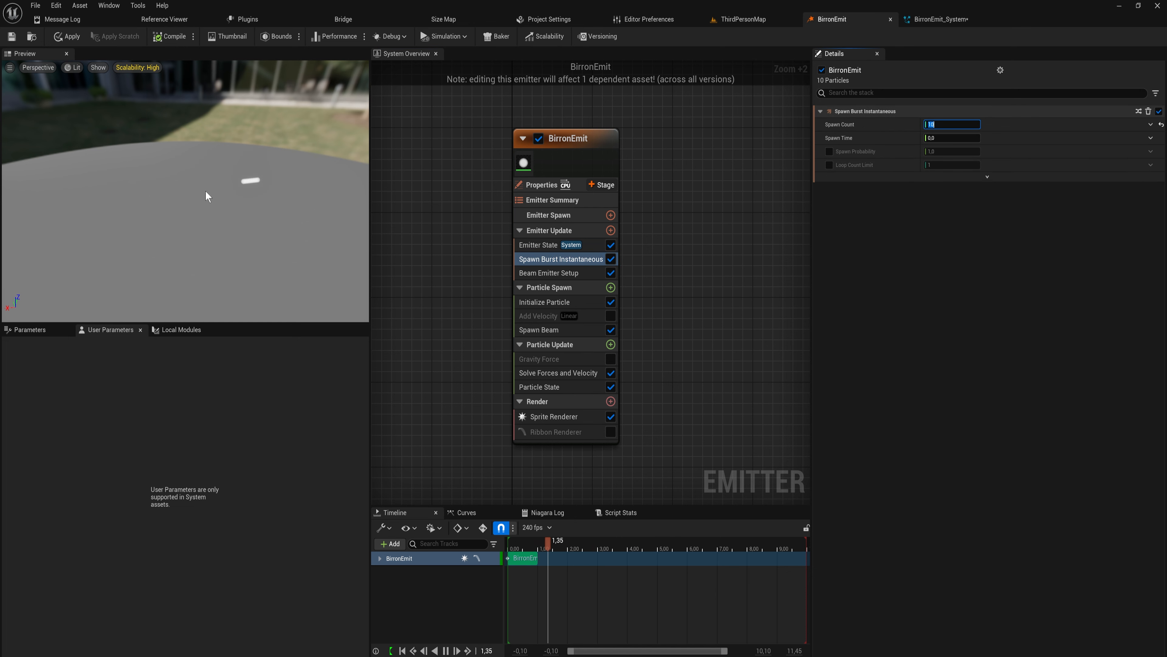
{"action": "key", "text": "Return"}
{"action": "key", "text": "f"}
{"action": "left_click_drag", "start_coordinate": [273, 200], "coordinate": [246, 173]}
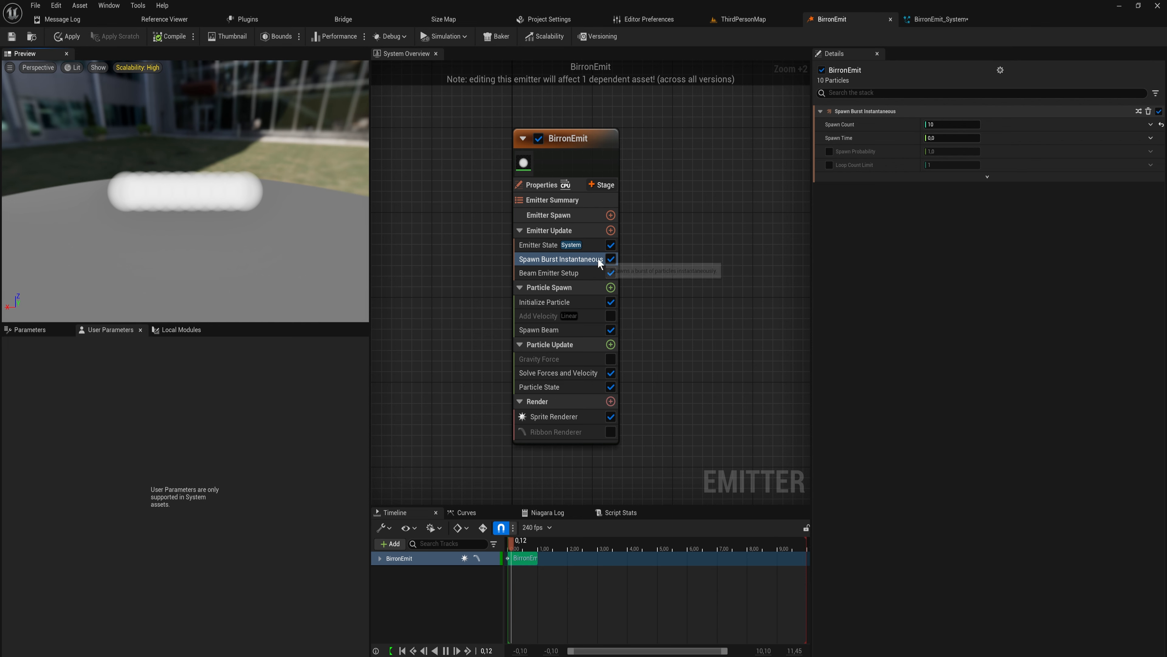
Disable Spawn Burst Instantaneous and add a Spawn Rate module with a SpawnRate of 15 to Emitter Update
{"action": "left_click", "coordinate": [611, 259]}
{"action": "left_click", "coordinate": [611, 230]}
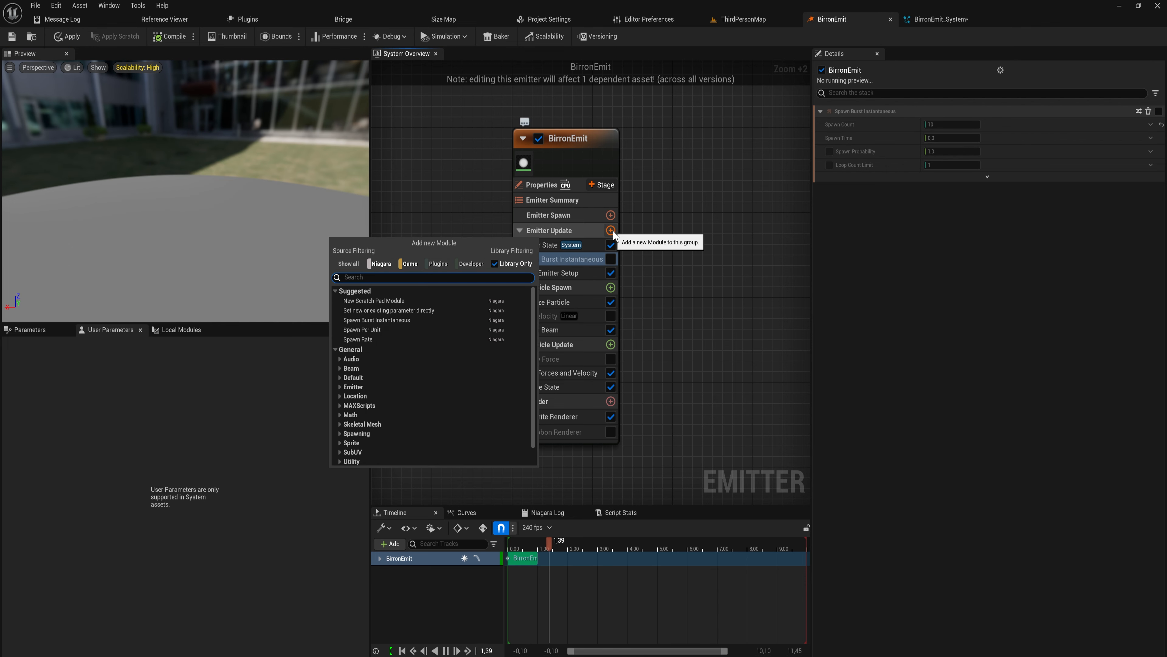
{"action": "type", "text": "spawn"}
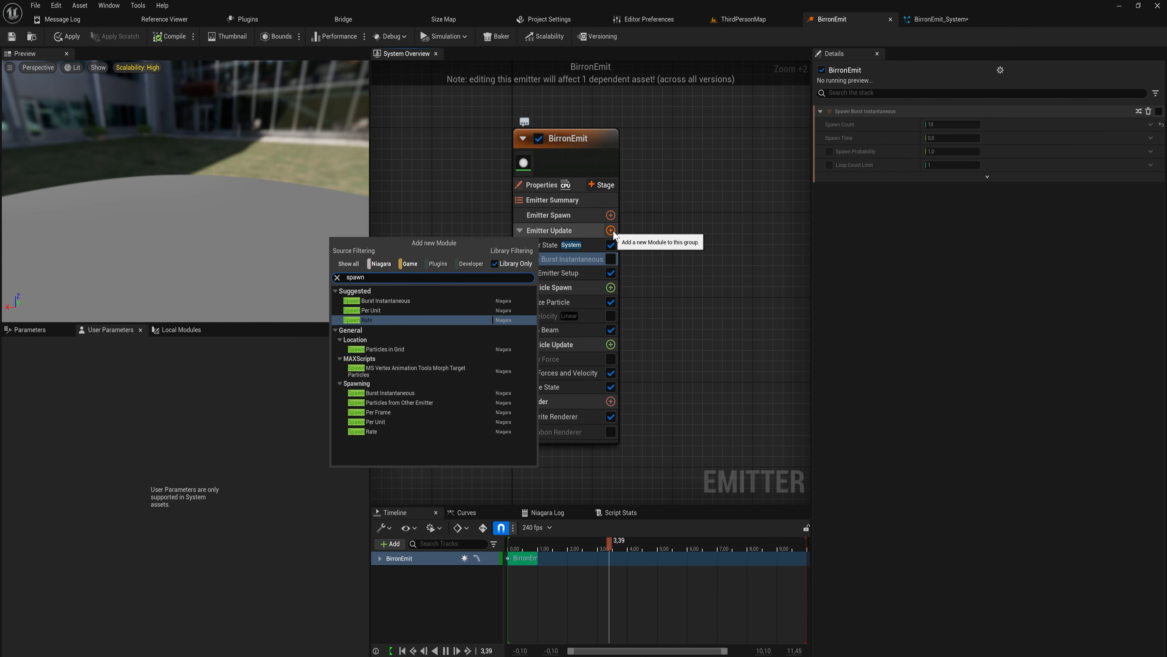
{"action": "key", "text": "Return"}
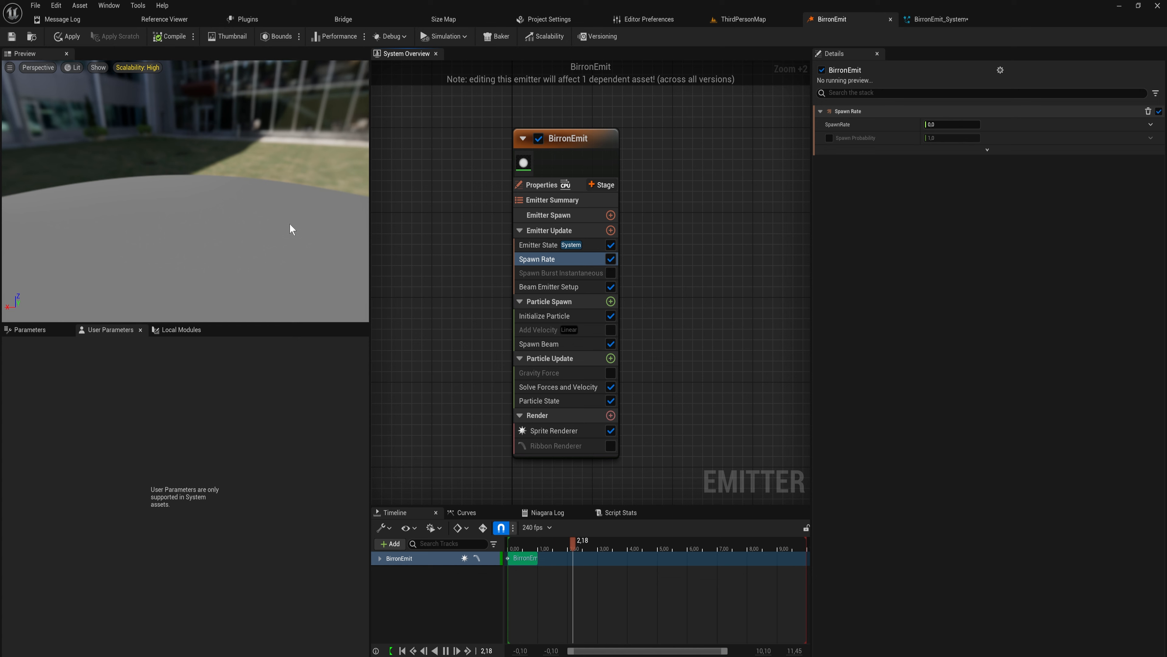
{"action": "left_click", "coordinate": [951, 124]}
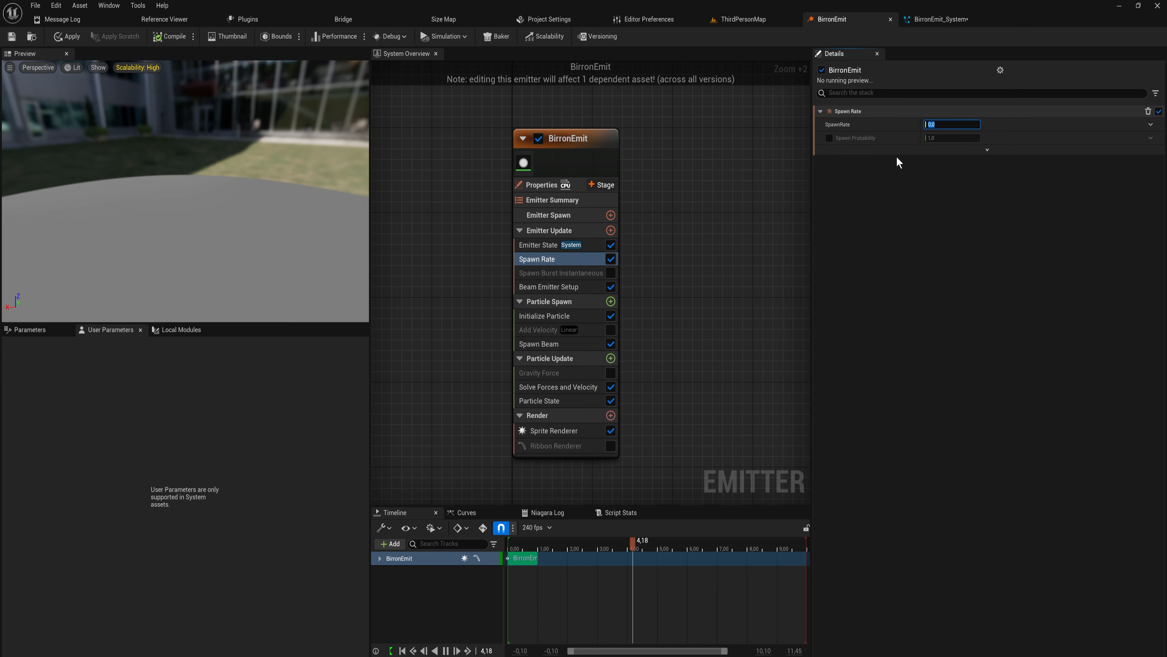
{"action": "type", "text": "15"}
{"action": "key", "text": "Return"}
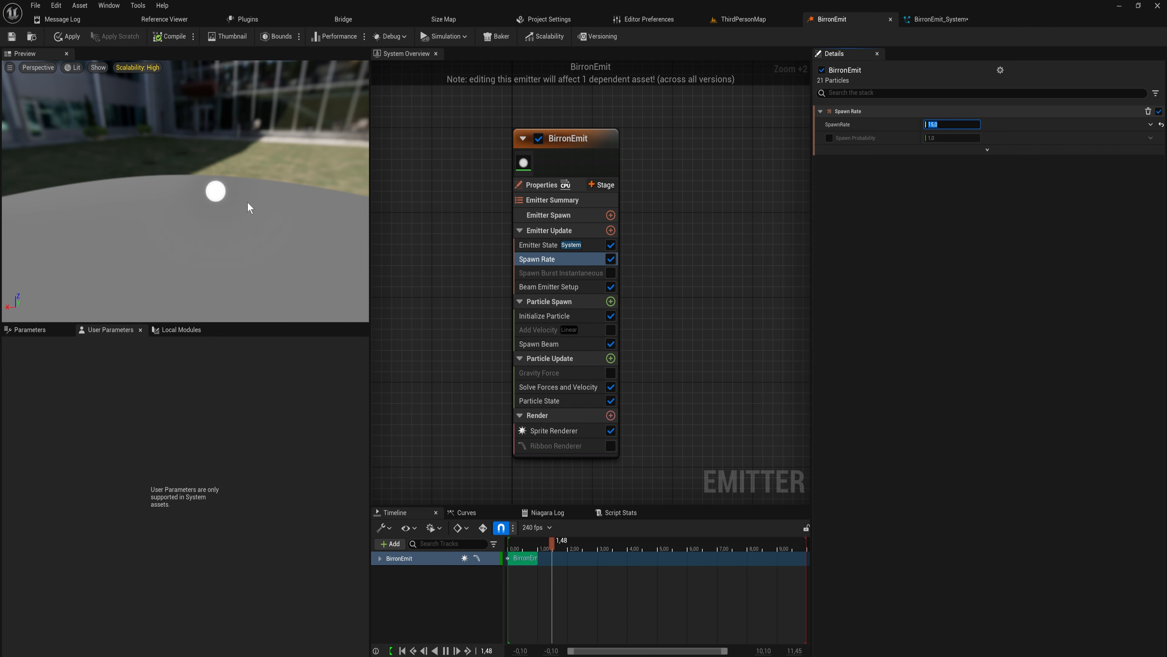
Disable the Spawn Rate module and re-enable Spawn Burst Instantaneous
{"action": "left_click", "coordinate": [611, 259]}
{"action": "left_click", "coordinate": [611, 273]}
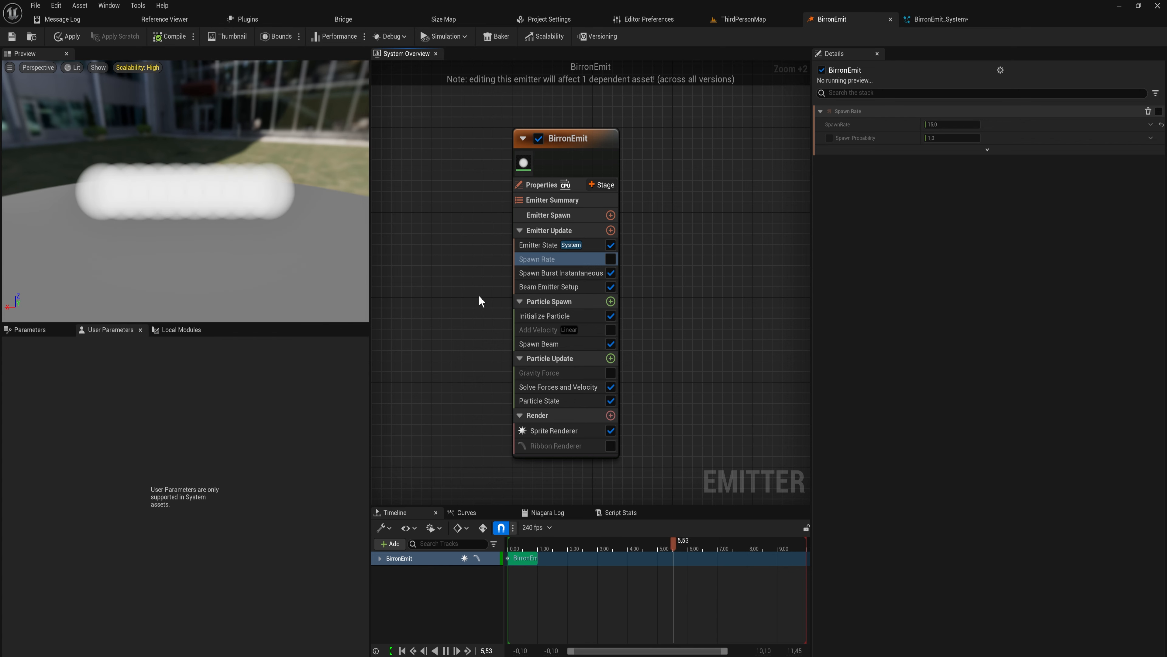
Disable the Sprite Renderer, enable the Ribbon Renderer and inspect the beam from different angles in the preview
{"action": "left_click", "coordinate": [611, 430]}
{"action": "left_click", "coordinate": [611, 446]}
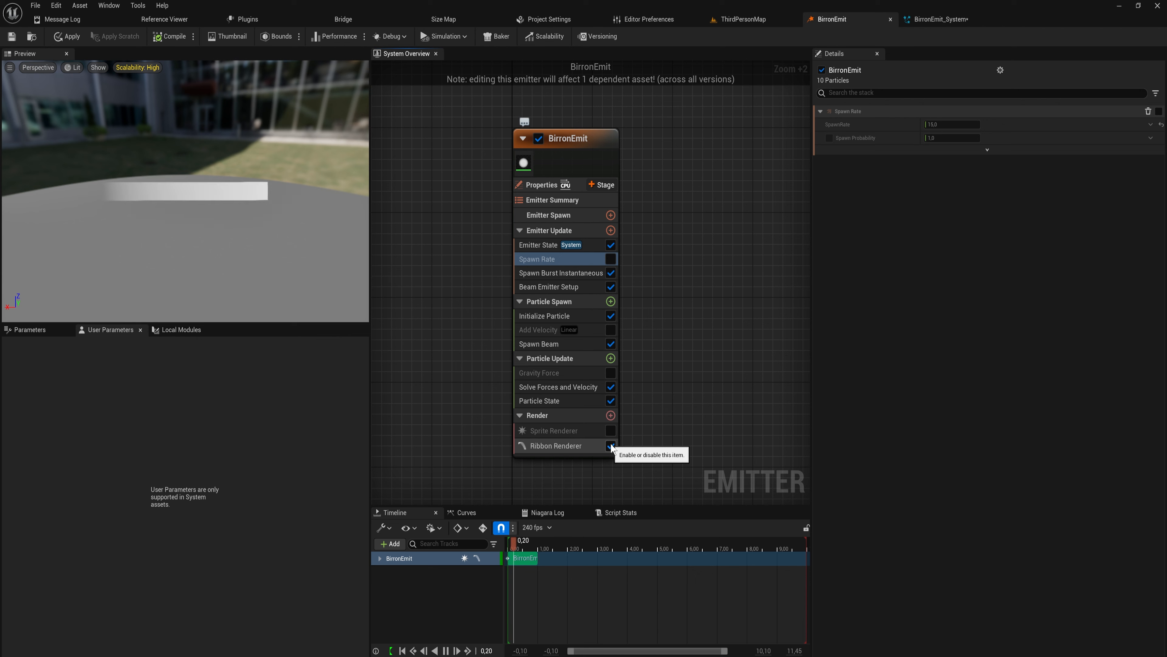
{"action": "left_click_drag", "start_coordinate": [151, 184], "coordinate": [344, 207]}
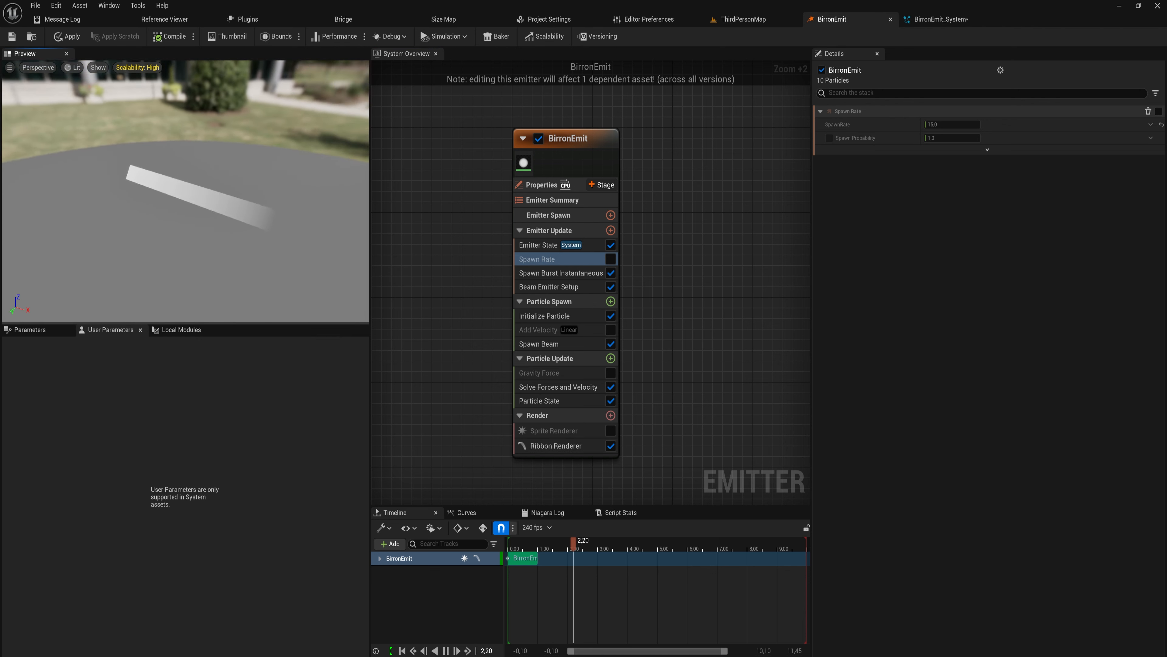
{"action": "left_click_drag", "start_coordinate": [184, 191], "coordinate": [308, 165]}
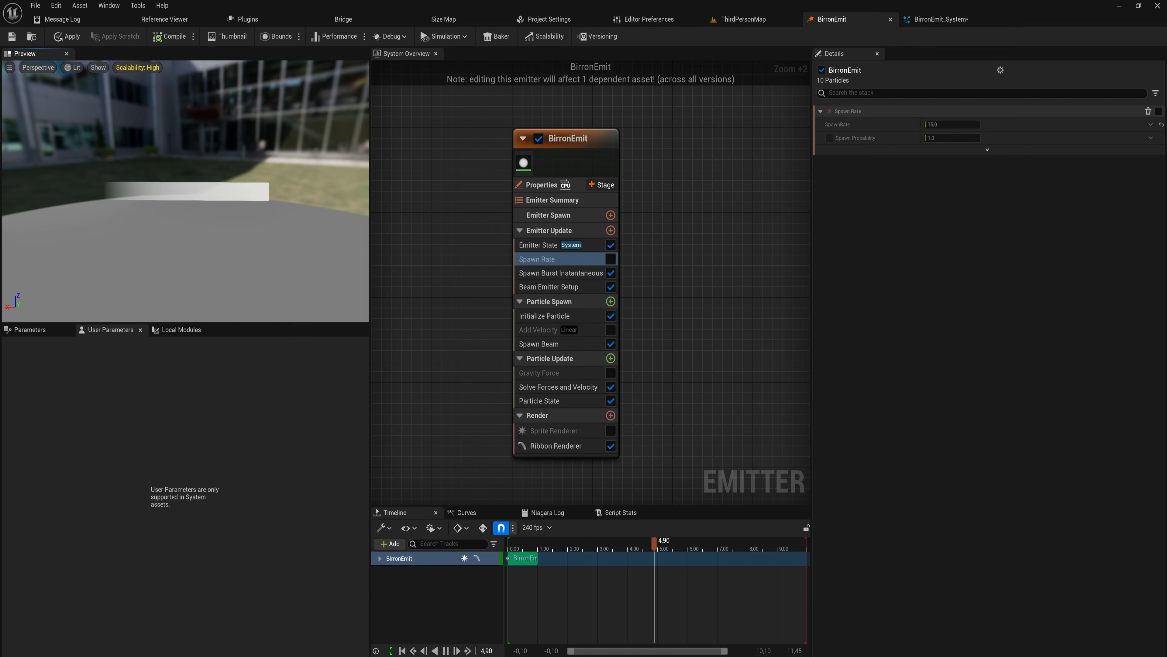
Add a Scale Color module to Particle Update and set its Scale Mode to RGBA Linear Color Curve
{"action": "left_click_drag", "start_coordinate": [91, 199], "coordinate": [192, 136]}
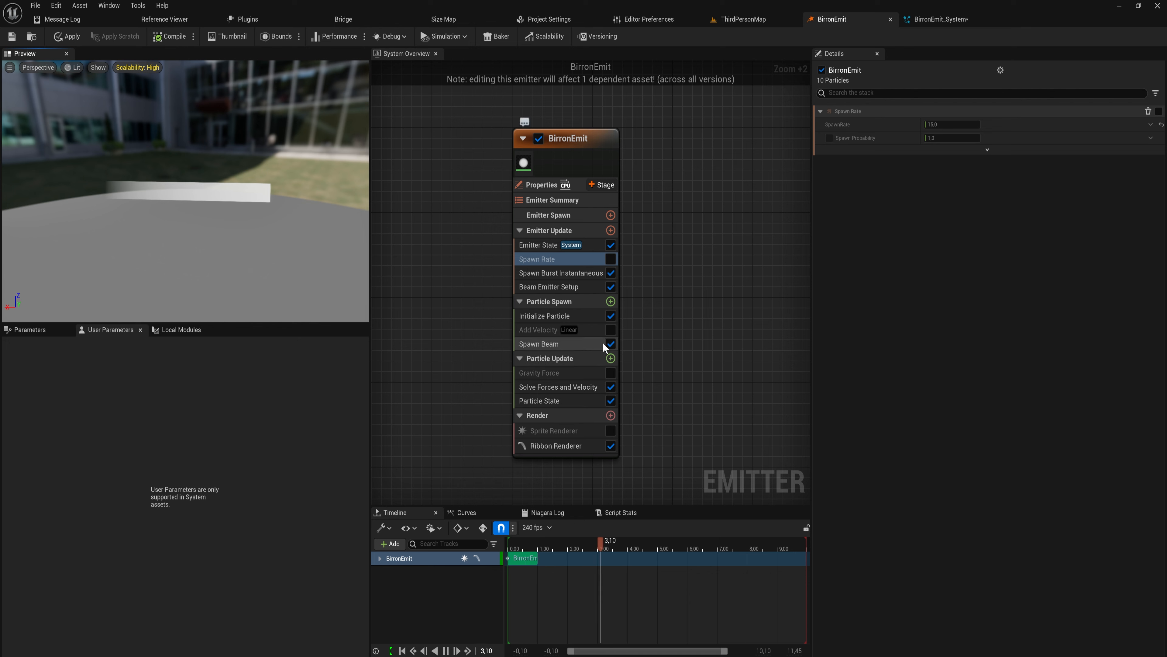
{"action": "left_click", "coordinate": [610, 359]}
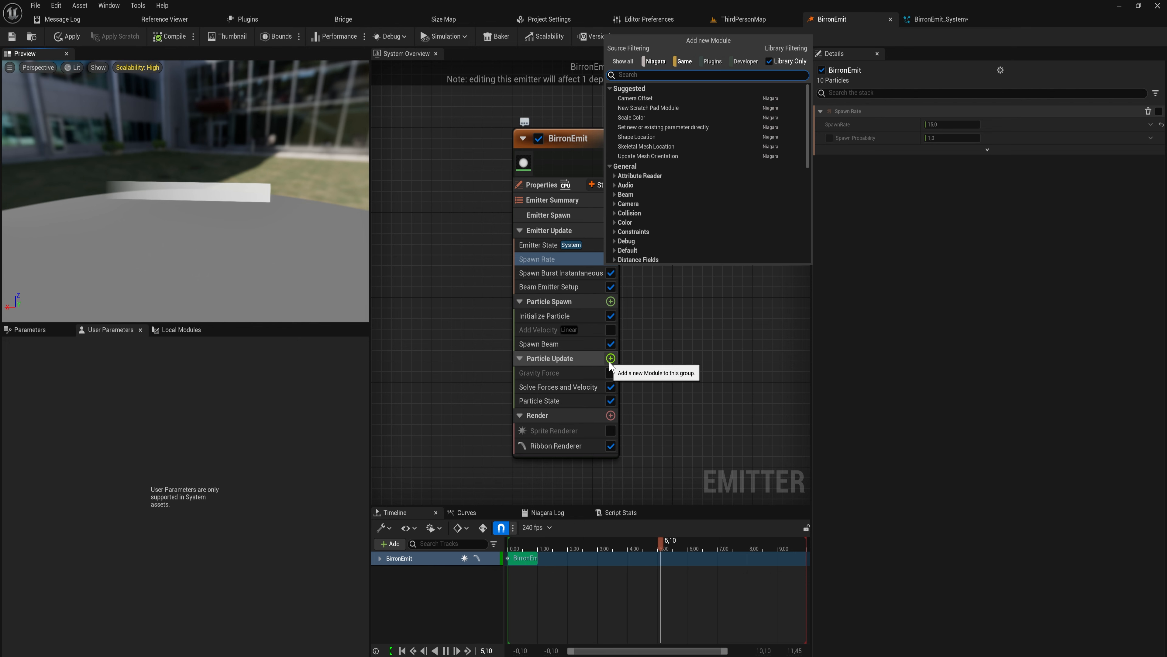
{"action": "type", "text": "scale"}
{"action": "key", "text": "Return"}
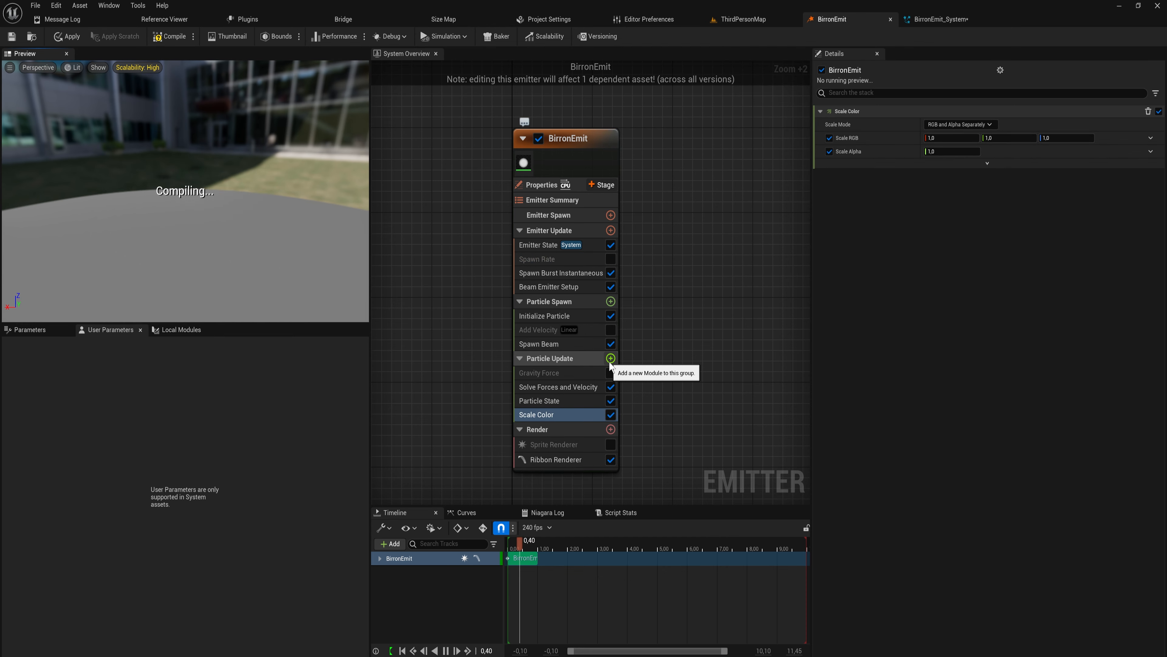
{"action": "left_click", "coordinate": [959, 124]}
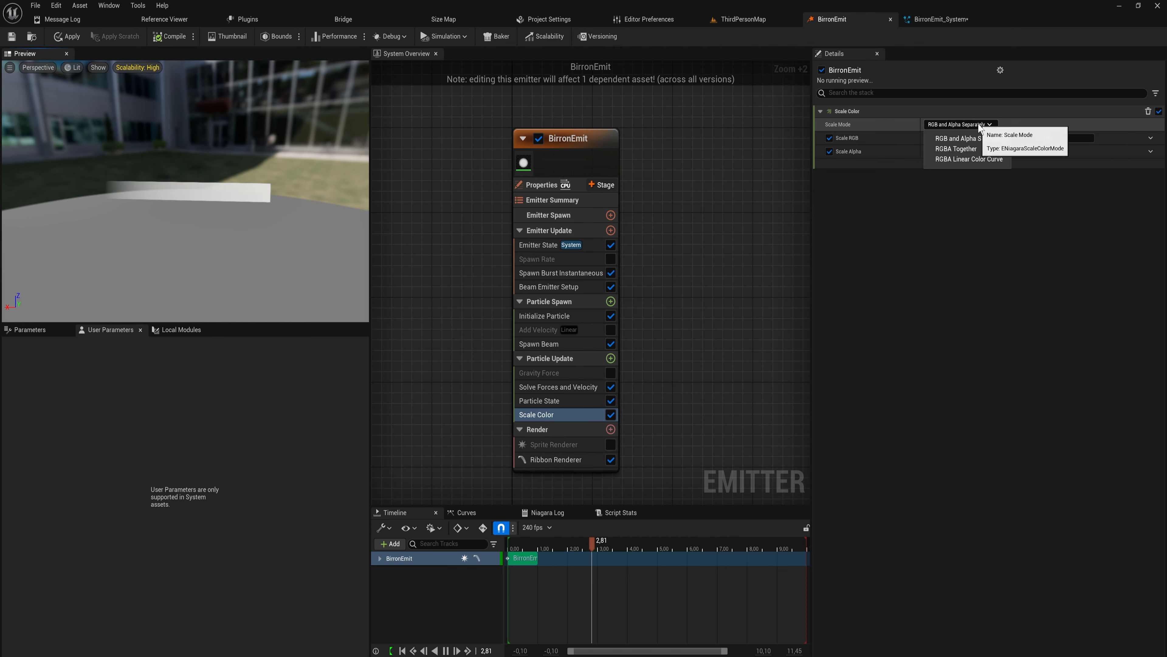
{"action": "left_click", "coordinate": [945, 158]}
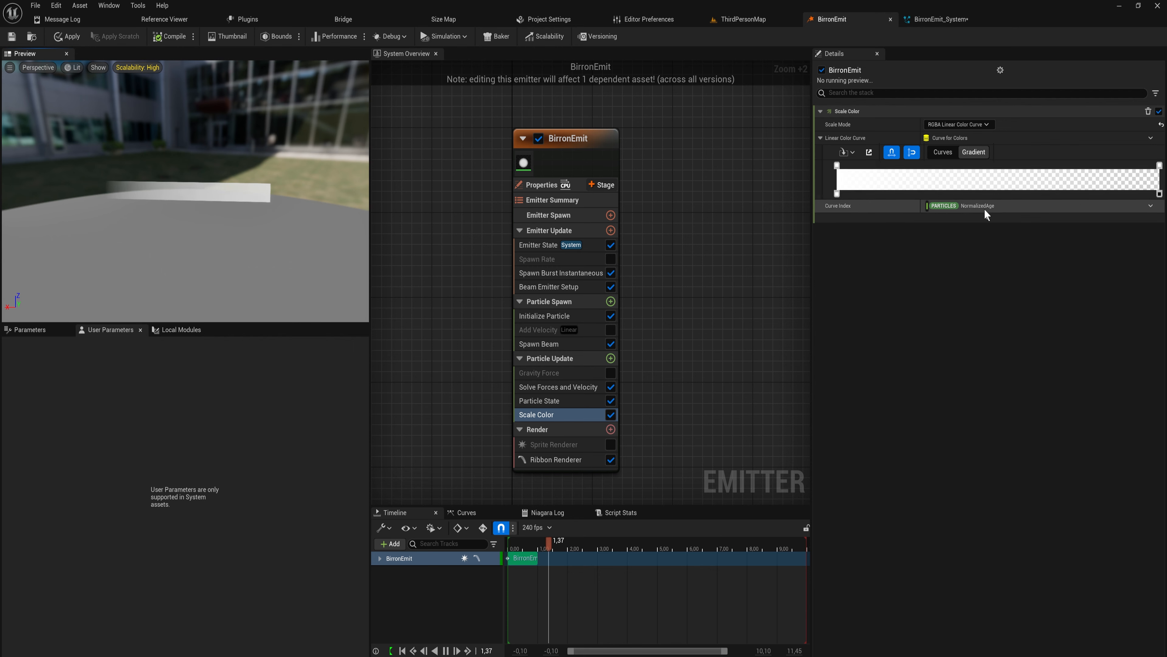
Set the opacity of the end alpha stop in the Scale Color gradient to 1 and check the beam in the preview
{"action": "double_click", "coordinate": [1159, 194]}
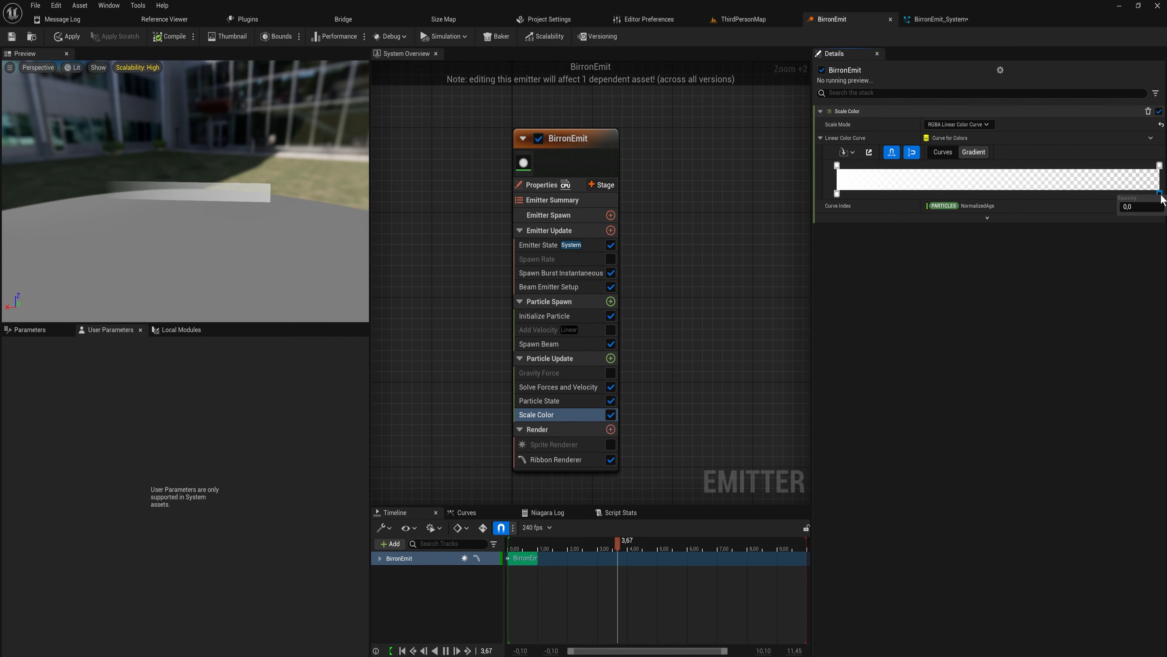
{"action": "mouse_move", "coordinate": [1130, 207]}
{"action": "left_mouse_down"}
{"action": "mouse_move", "coordinate": [1164, 207]}
{"action": "mouse_move", "coordinate": [1153, 207]}
{"action": "left_mouse_up"}
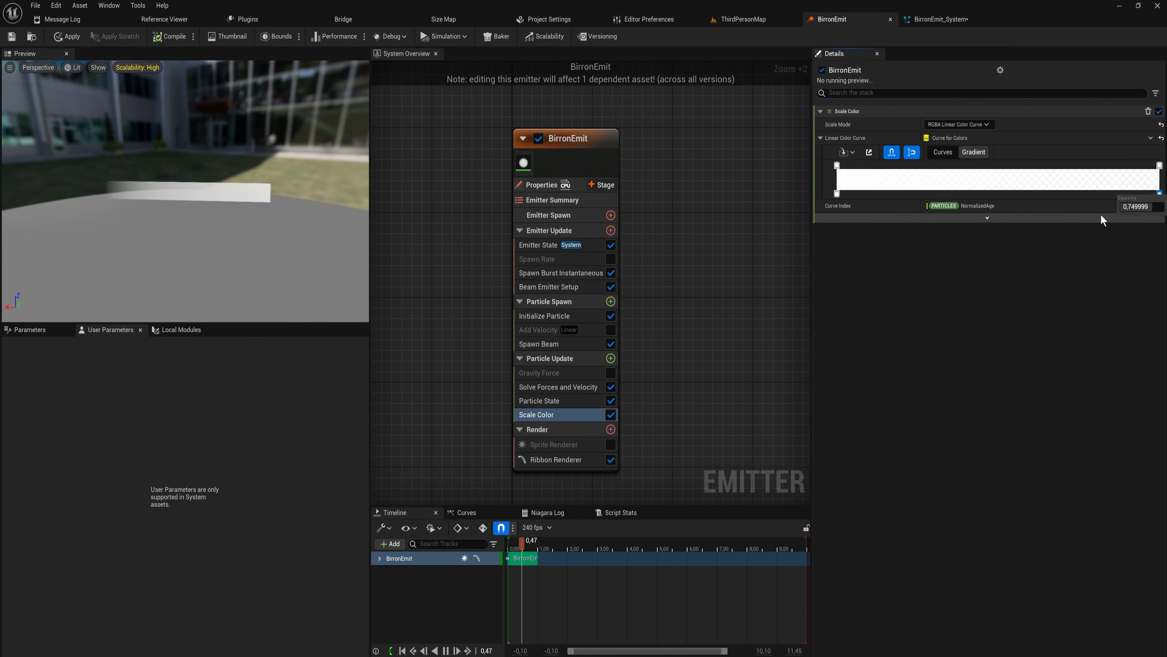
{"action": "left_click", "coordinate": [1151, 203]}
{"action": "type", "text": "1"}
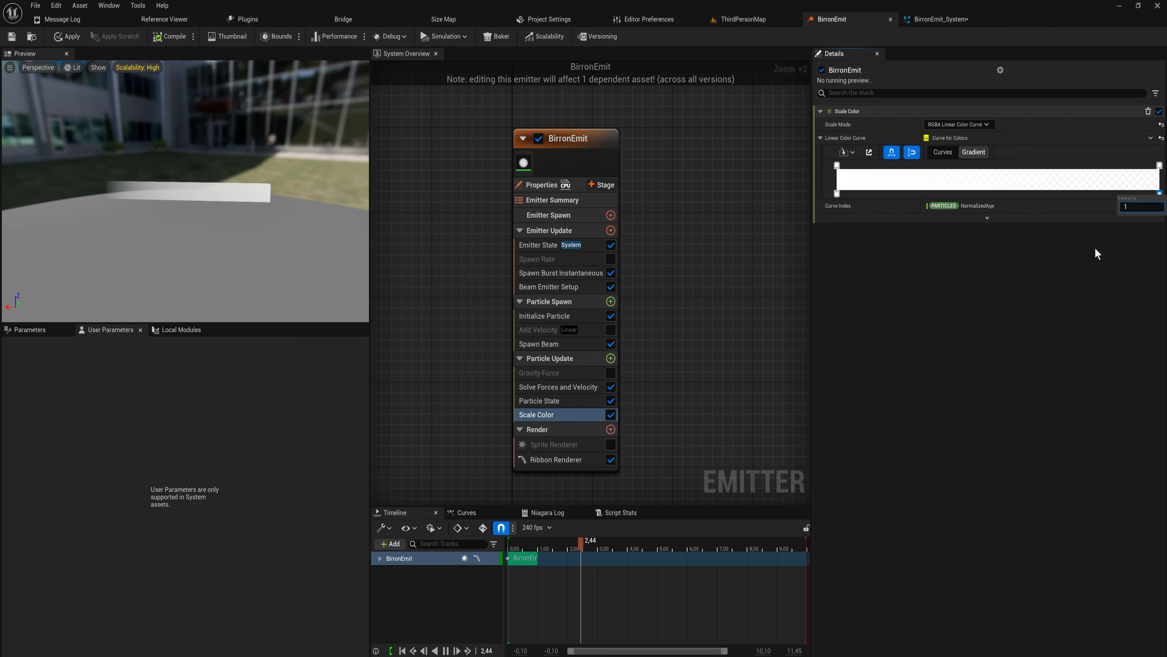
{"action": "key", "text": "Return"}
{"action": "left_click_drag", "start_coordinate": [232, 175], "coordinate": [248, 167]}
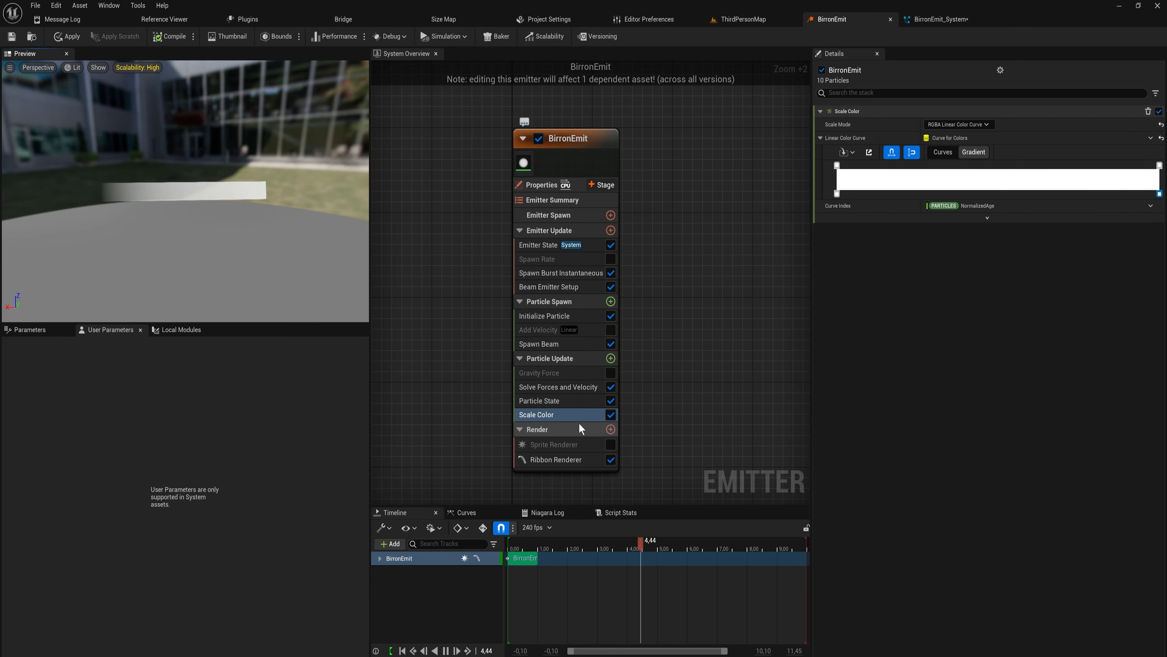
Open the Ribbon Renderer's DefaultRibbonMaterial and examine its TexCoord, Mask and 1-x nodes
{"action": "left_click", "coordinate": [568, 460]}
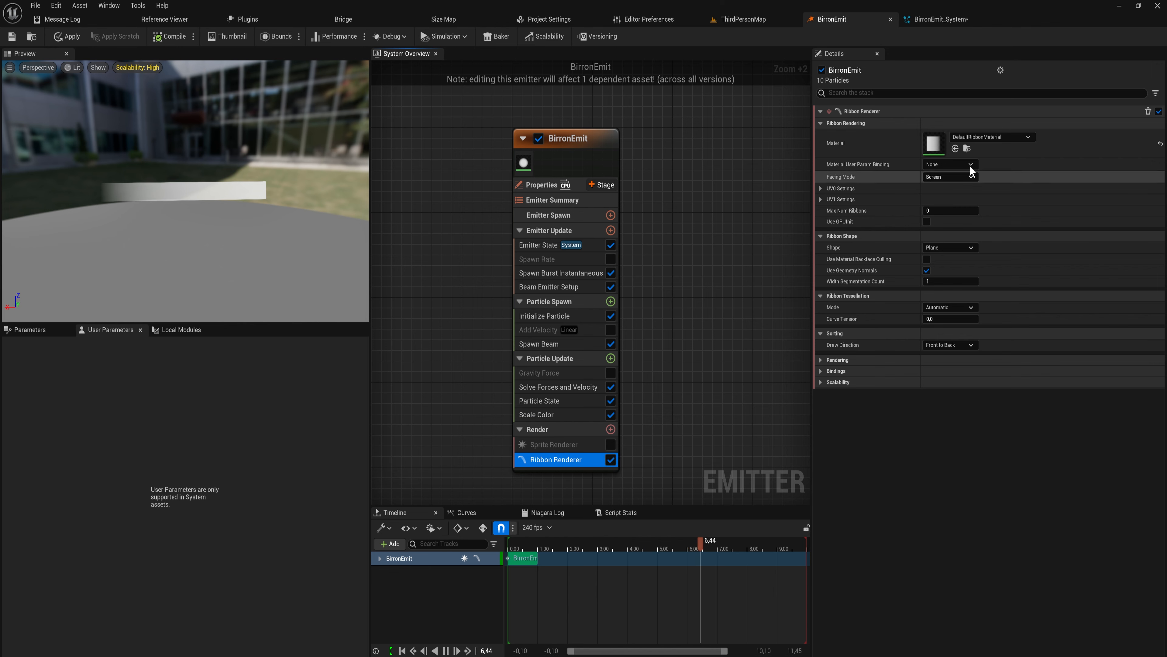
{"action": "left_click", "coordinate": [936, 145]}
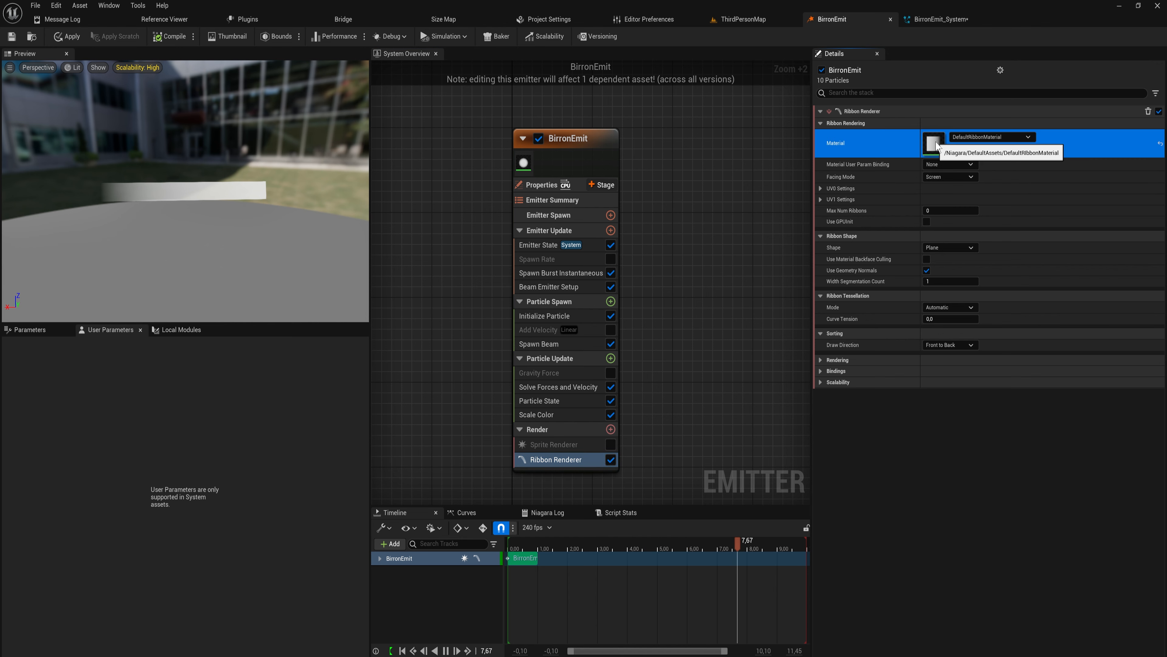
{"action": "double_click", "coordinate": [936, 146]}
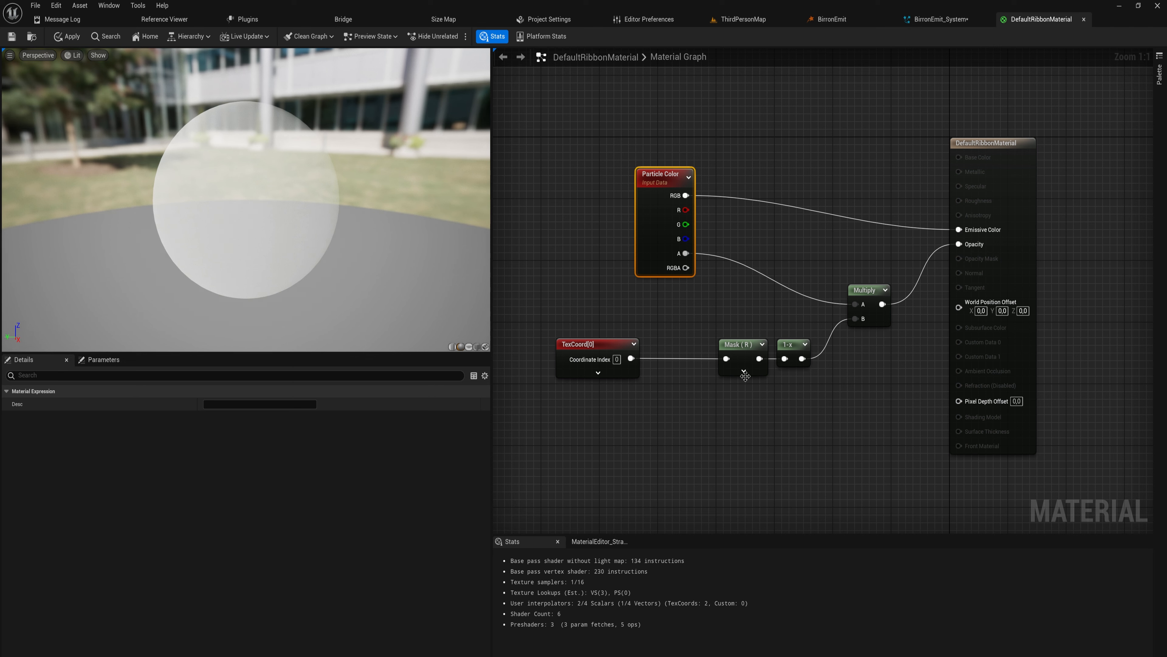
{"action": "left_click_drag", "start_coordinate": [841, 428], "coordinate": [565, 345]}
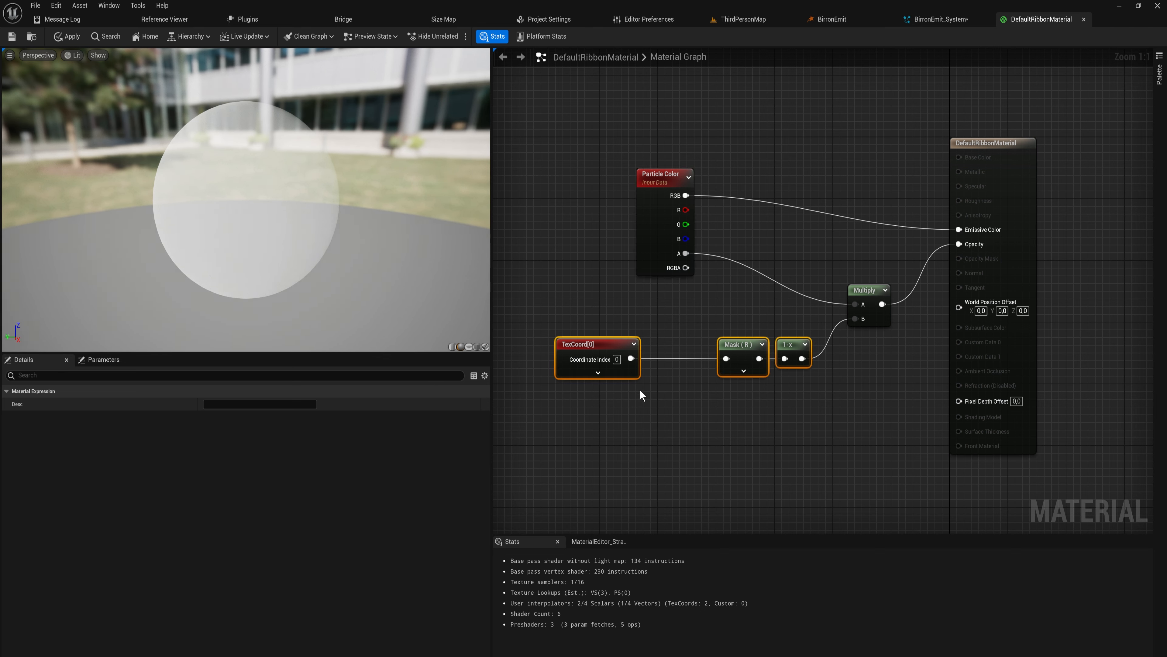
{"action": "left_click", "coordinate": [825, 425]}
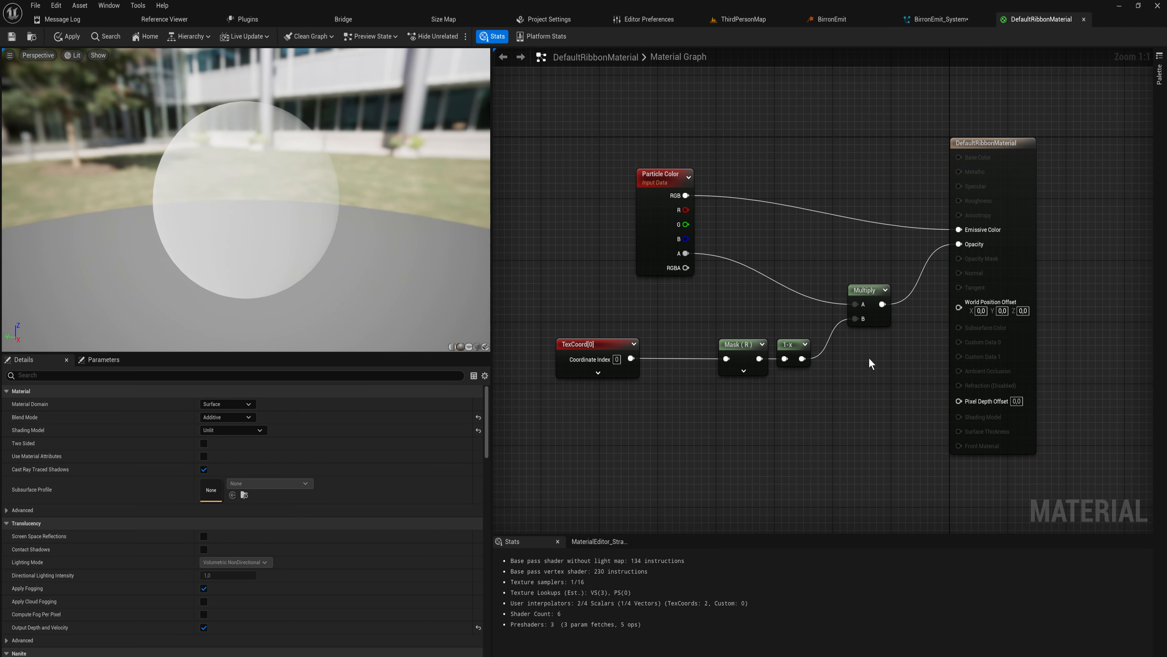
Disconnect the 1-x node from the Multiply node's B input and save DefaultRibbonMaterial
{"action": "left_click", "coordinate": [842, 321], "text": "alt"}
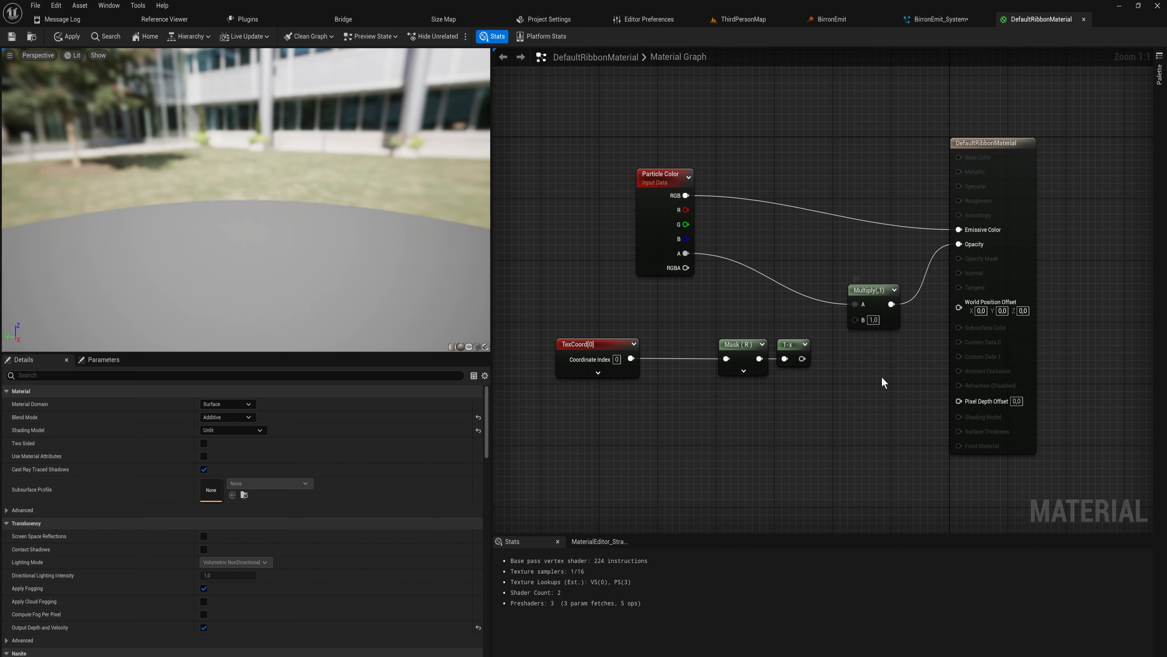
{"action": "right_click_drag", "start_coordinate": [886, 356], "coordinate": [819, 373]}
{"action": "left_click_drag", "start_coordinate": [757, 422], "coordinate": [671, 346]}
{"action": "right_click_drag", "start_coordinate": [950, 409], "coordinate": [676, 417]}
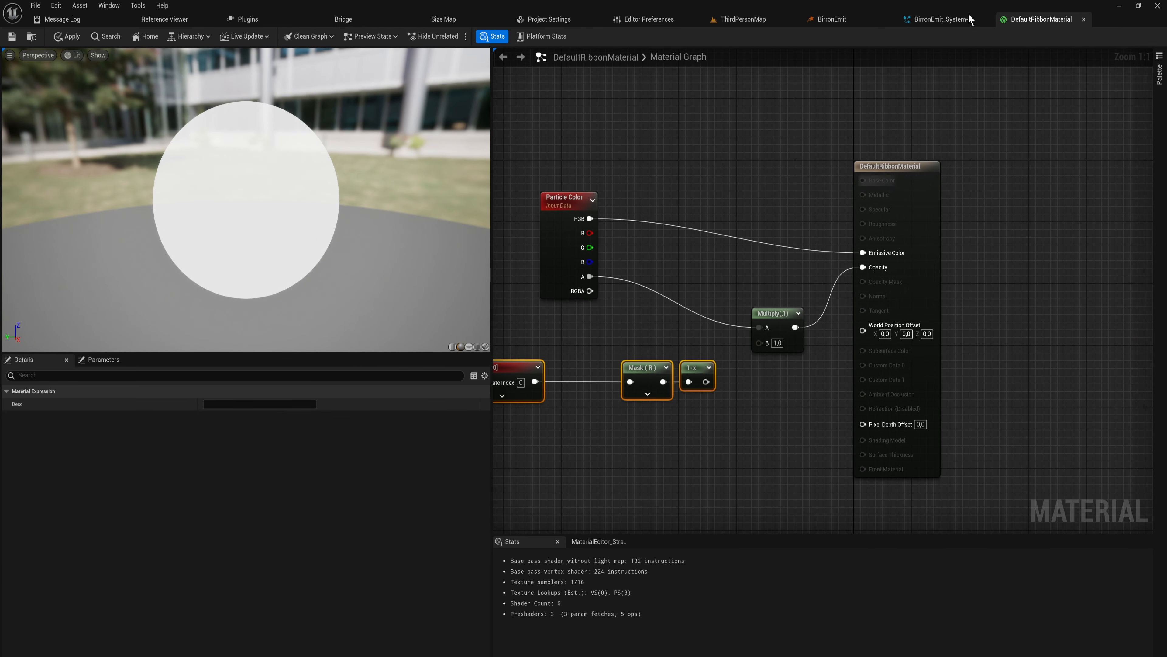
{"action": "key", "text": "ctrl+s"}
Move the Multiply node closer to Particle Color and shift the TexCoord, Mask and 1-x nodes further below it
{"action": "left_click_drag", "start_coordinate": [735, 437], "coordinate": [498, 364]}
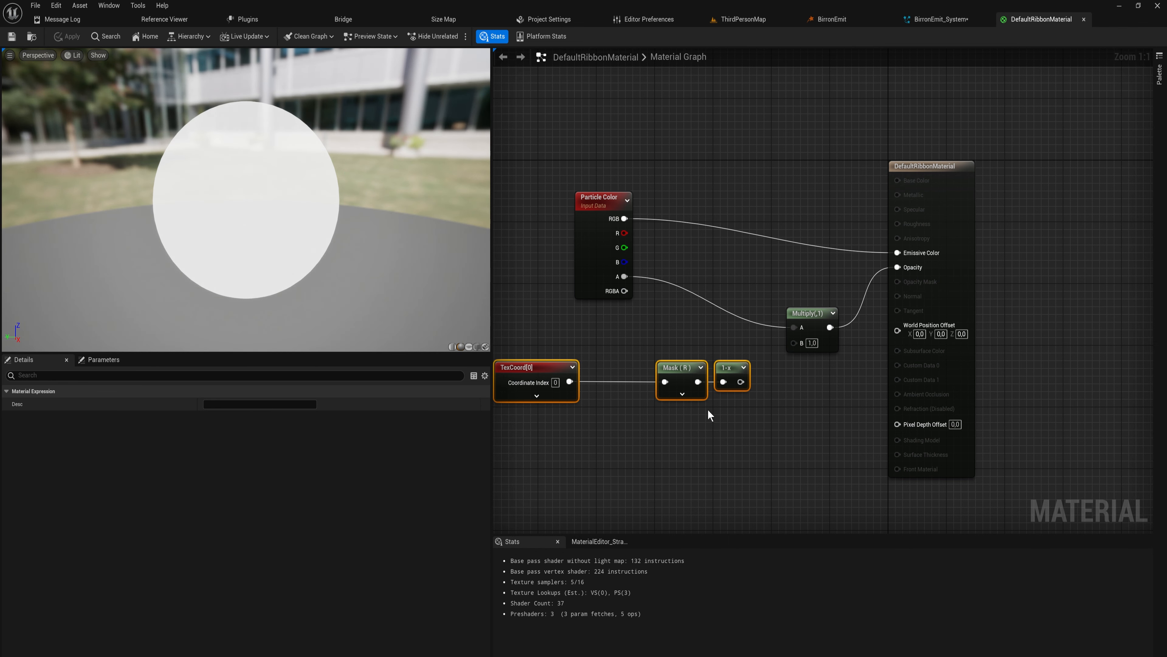
{"action": "left_click_drag", "start_coordinate": [816, 312], "coordinate": [750, 305]}
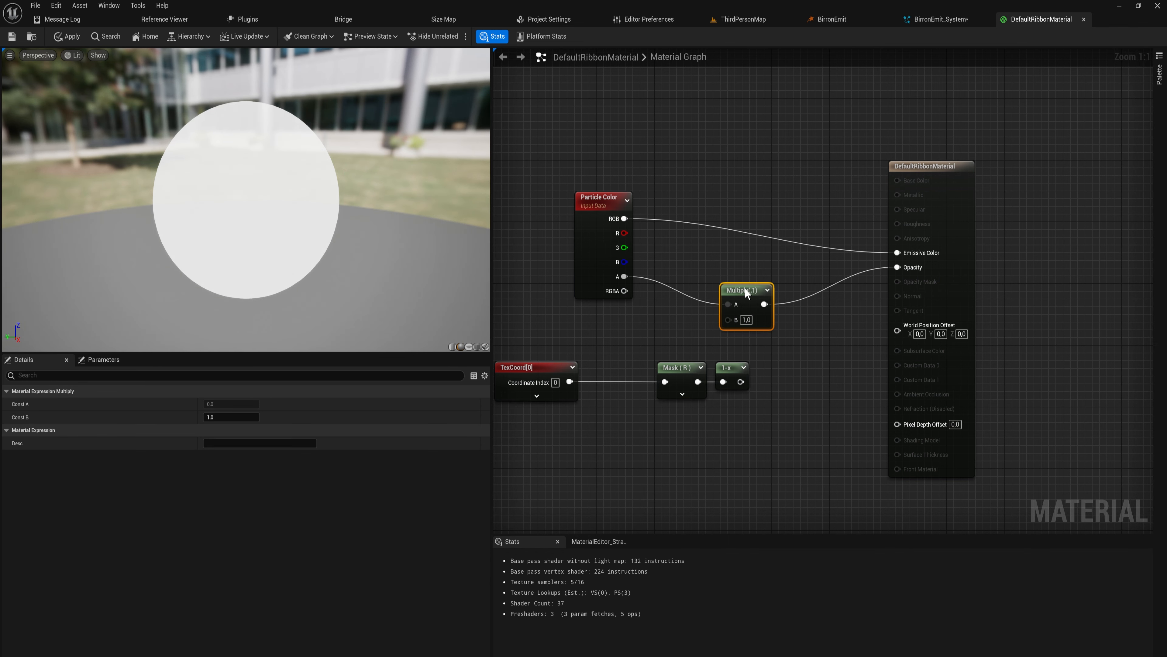
{"action": "left_click_drag", "start_coordinate": [785, 477], "coordinate": [664, 361]}
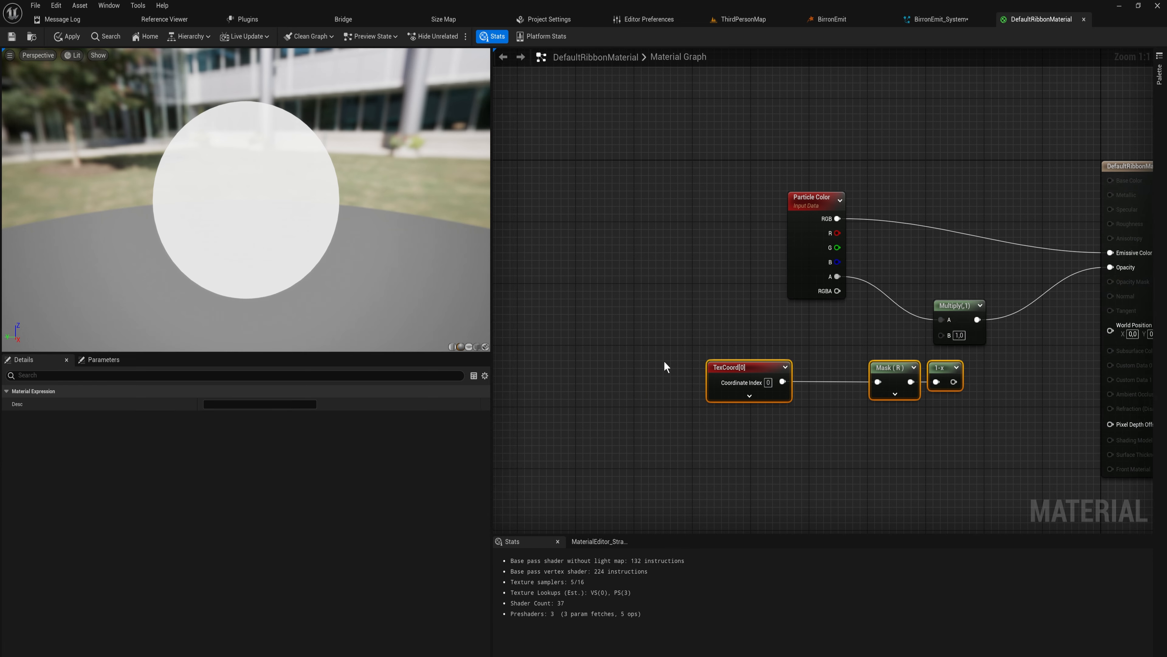
{"action": "left_click_drag", "start_coordinate": [765, 370], "coordinate": [767, 393]}
{"action": "right_click_drag", "start_coordinate": [913, 337], "coordinate": [635, 360]}
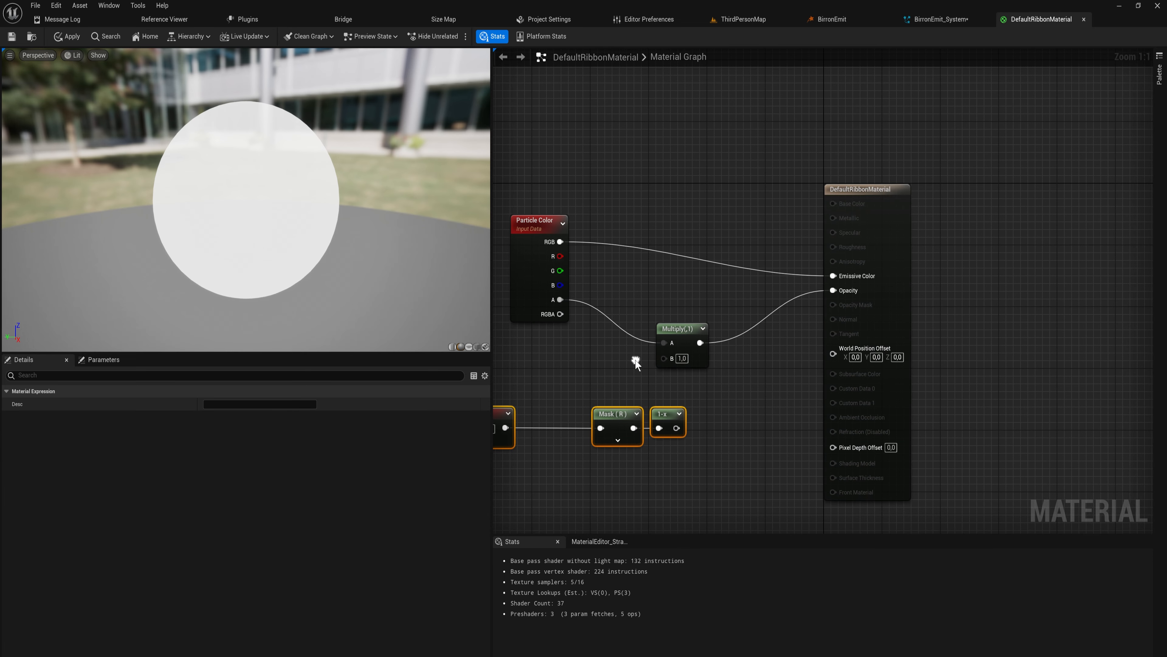
{"action": "left_click_drag", "start_coordinate": [519, 192], "coordinate": [875, 364]}
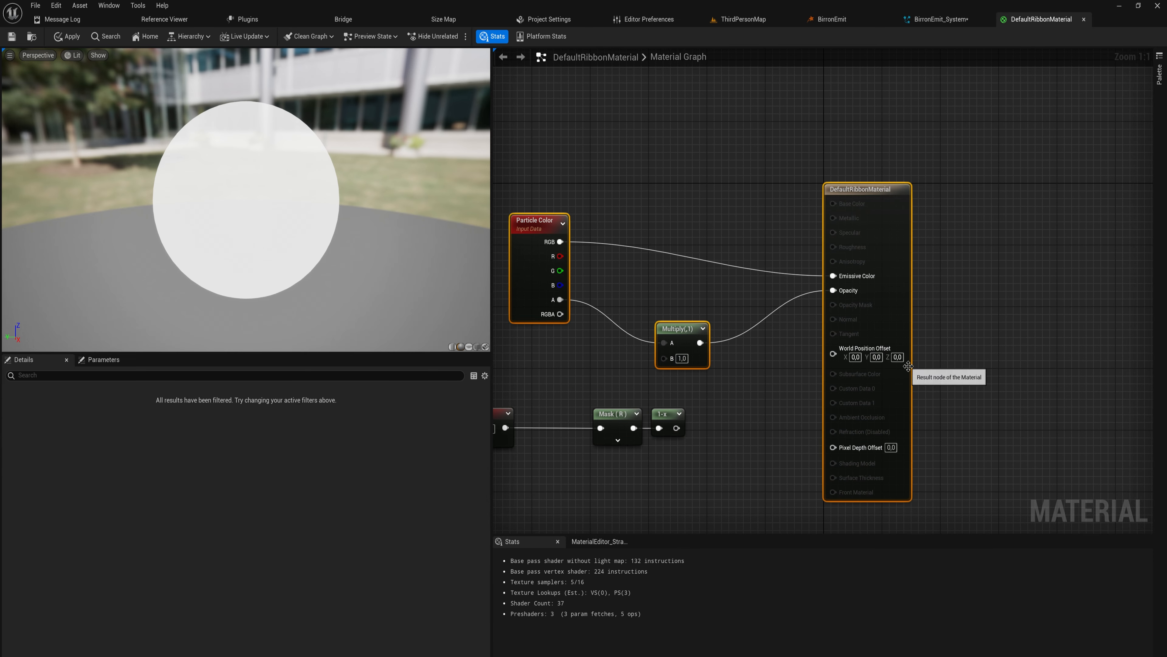
Apply the changes to DefaultRibbonMaterial and return to the BirronEmit emitter
{"action": "left_click", "coordinate": [66, 36]}
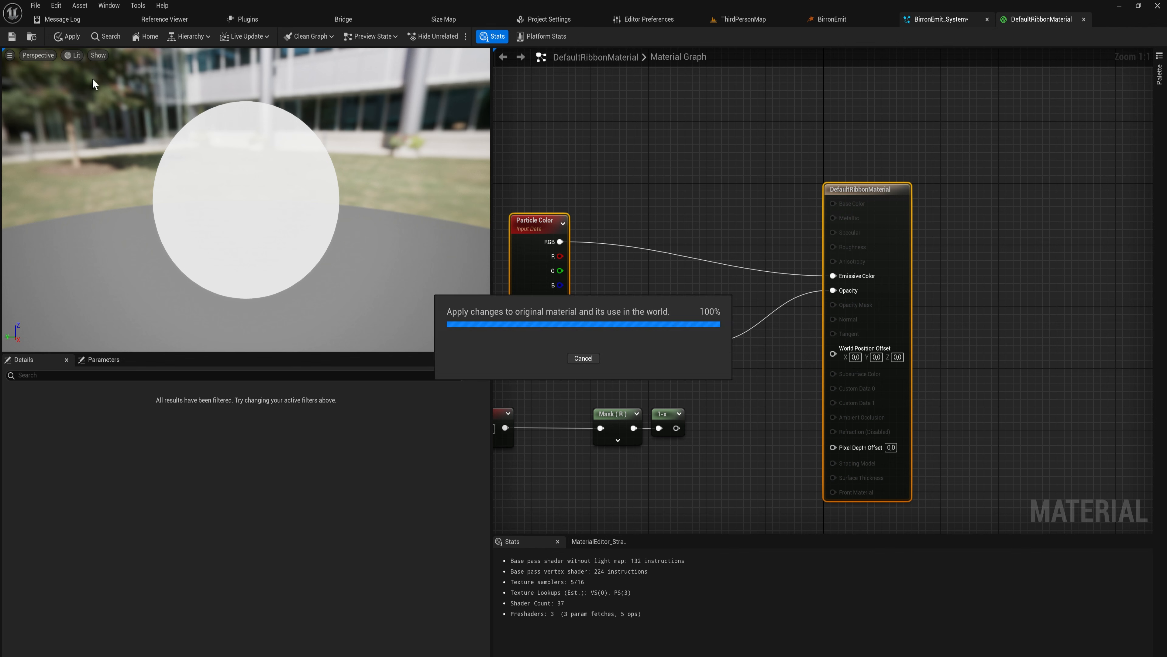
{"action": "left_click", "coordinate": [950, 20]}
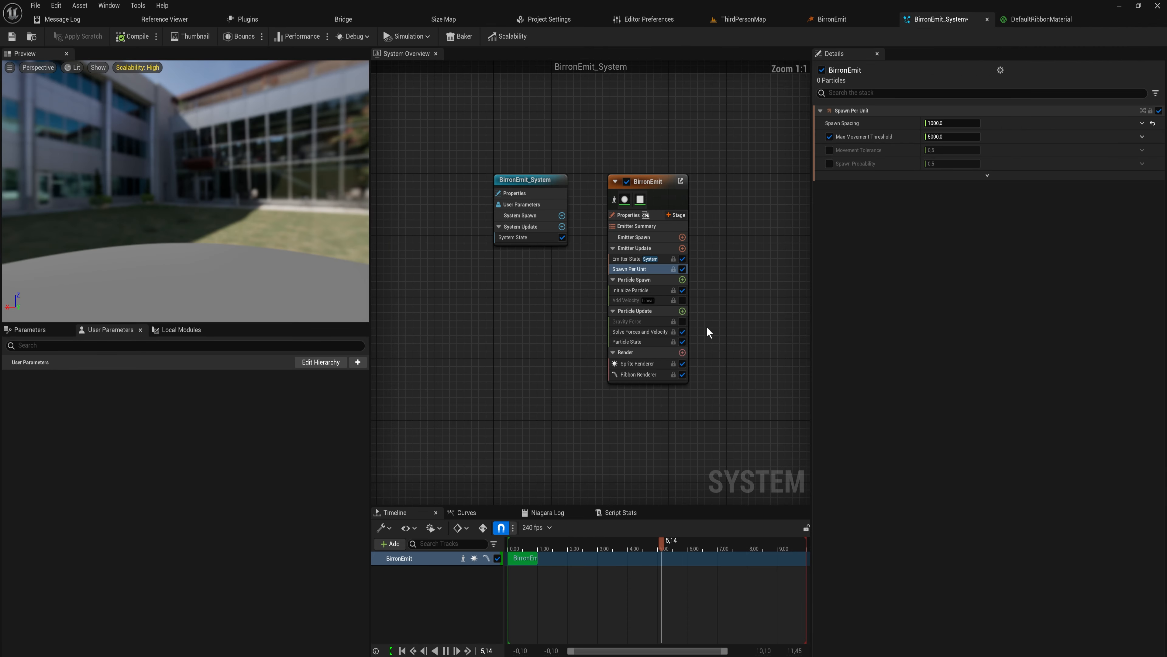
{"action": "left_click", "coordinate": [832, 19]}
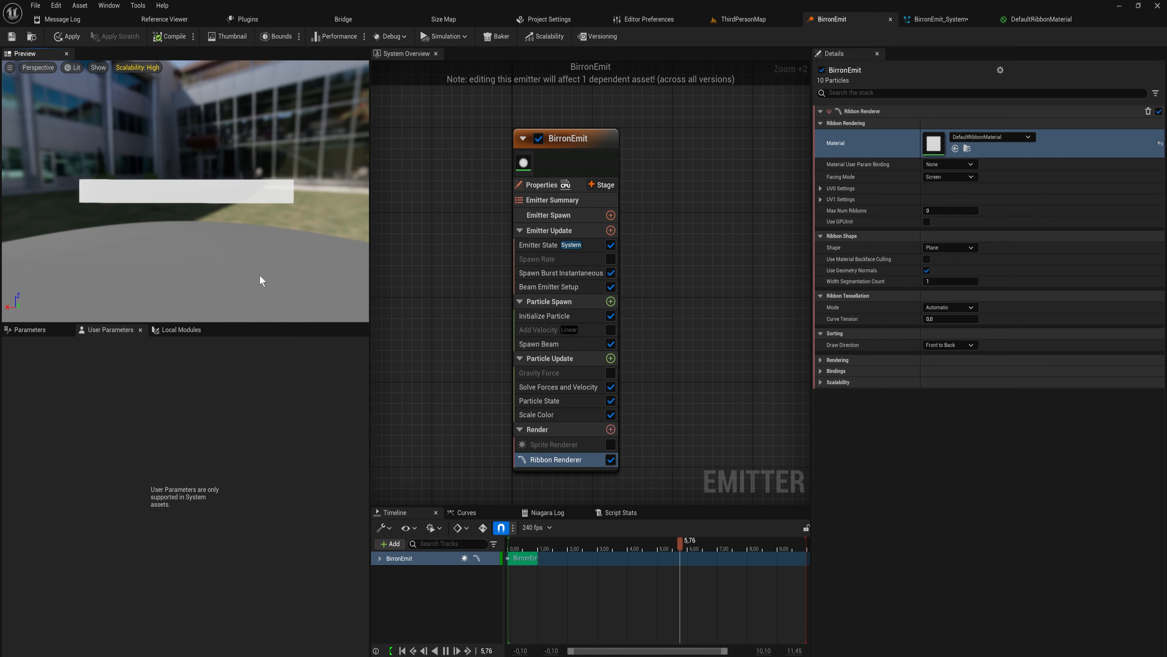
Set the Scale Color gradient's start color to light blue and its end color to magenta
{"action": "left_click", "coordinate": [537, 414]}
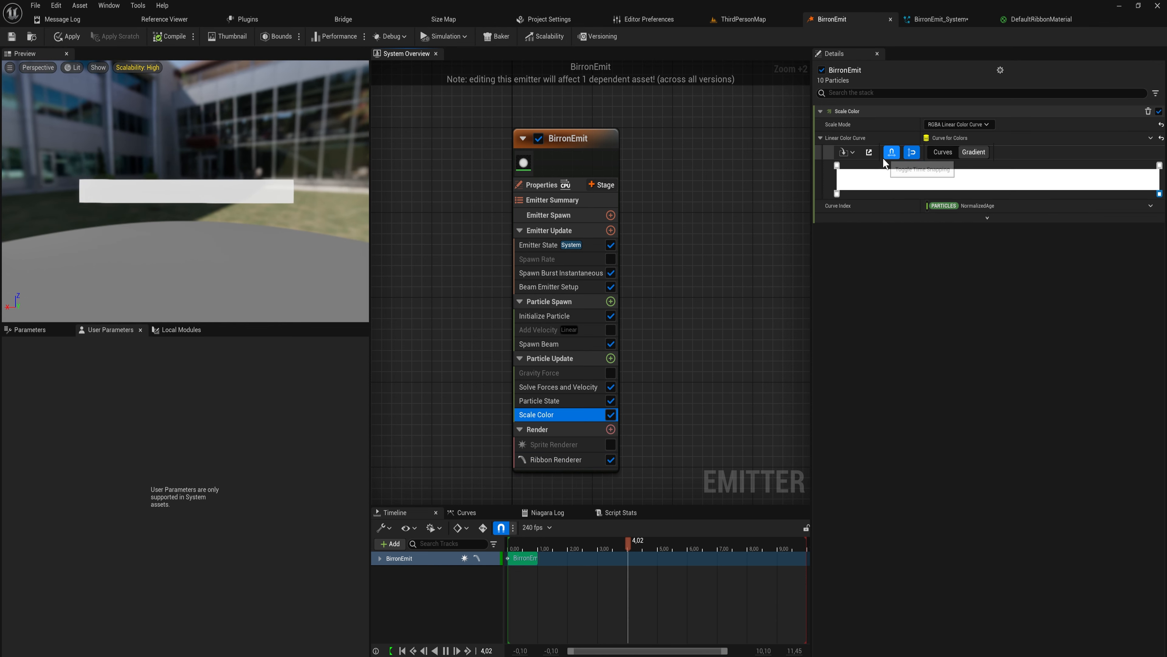
{"action": "double_click", "coordinate": [837, 165]}
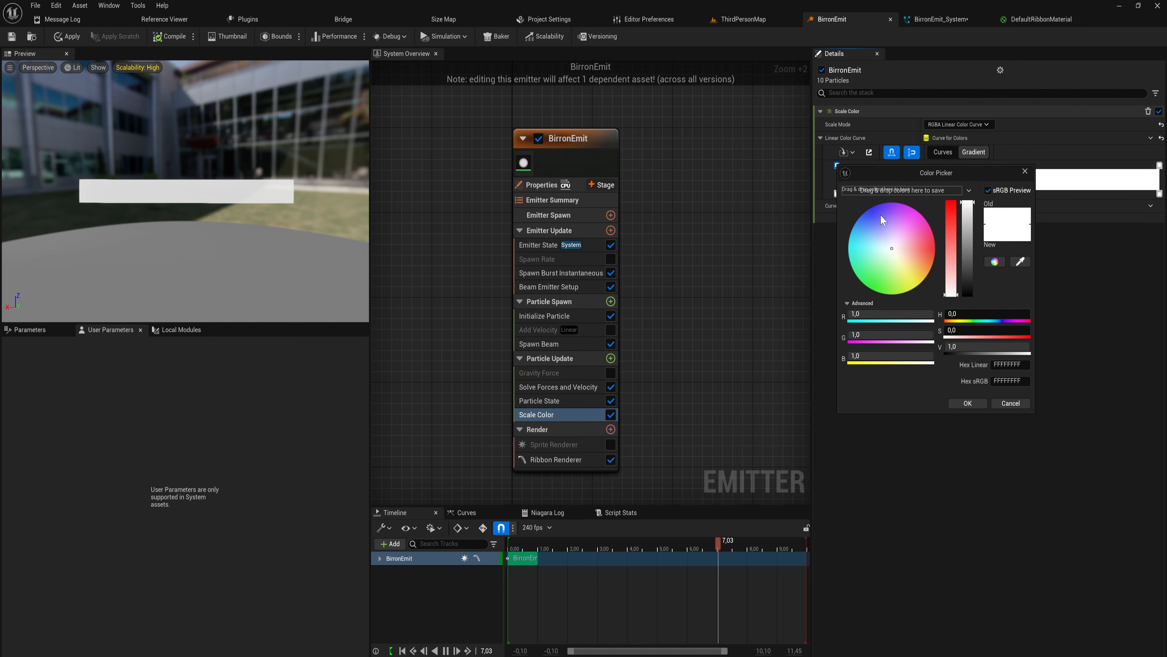
{"action": "left_click_drag", "start_coordinate": [880, 215], "coordinate": [833, 188]}
{"action": "left_click", "coordinate": [966, 401]}
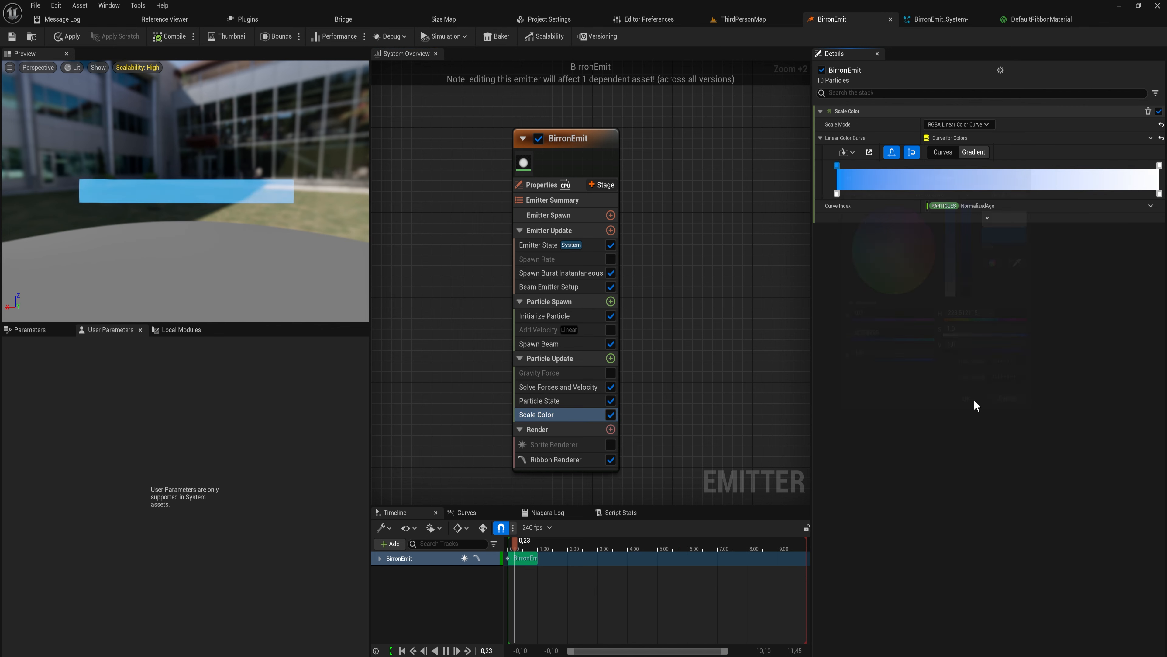
{"action": "double_click", "coordinate": [1159, 165]}
{"action": "left_click_drag", "start_coordinate": [1030, 230], "coordinate": [1050, 221]}
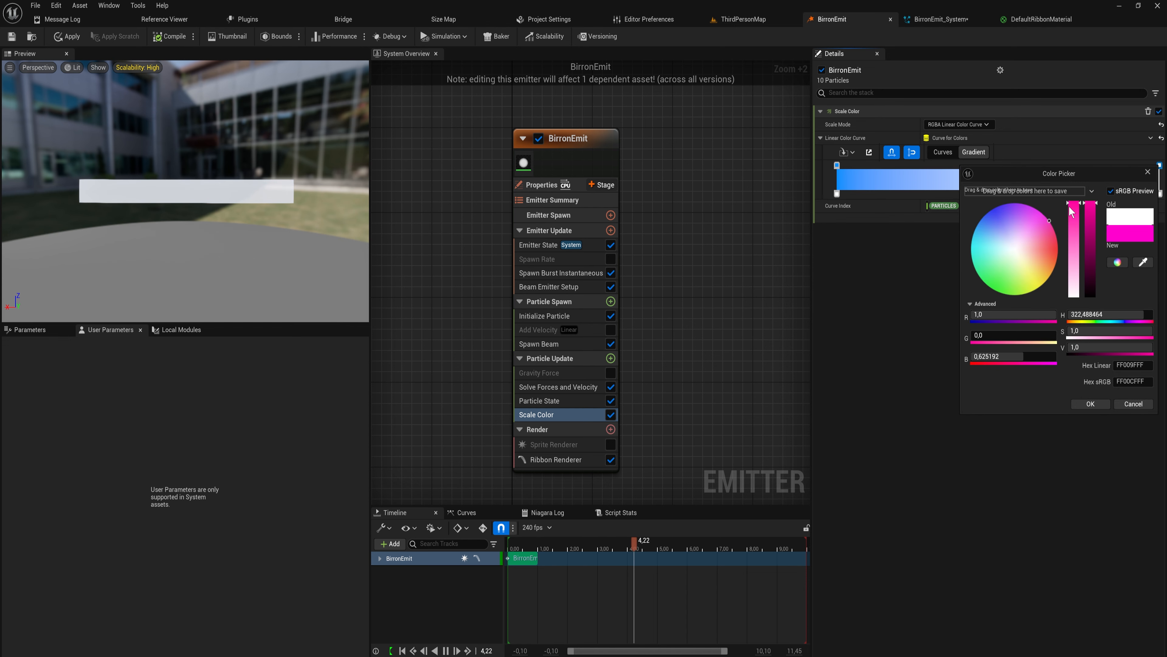
{"action": "left_click", "coordinate": [1095, 402]}
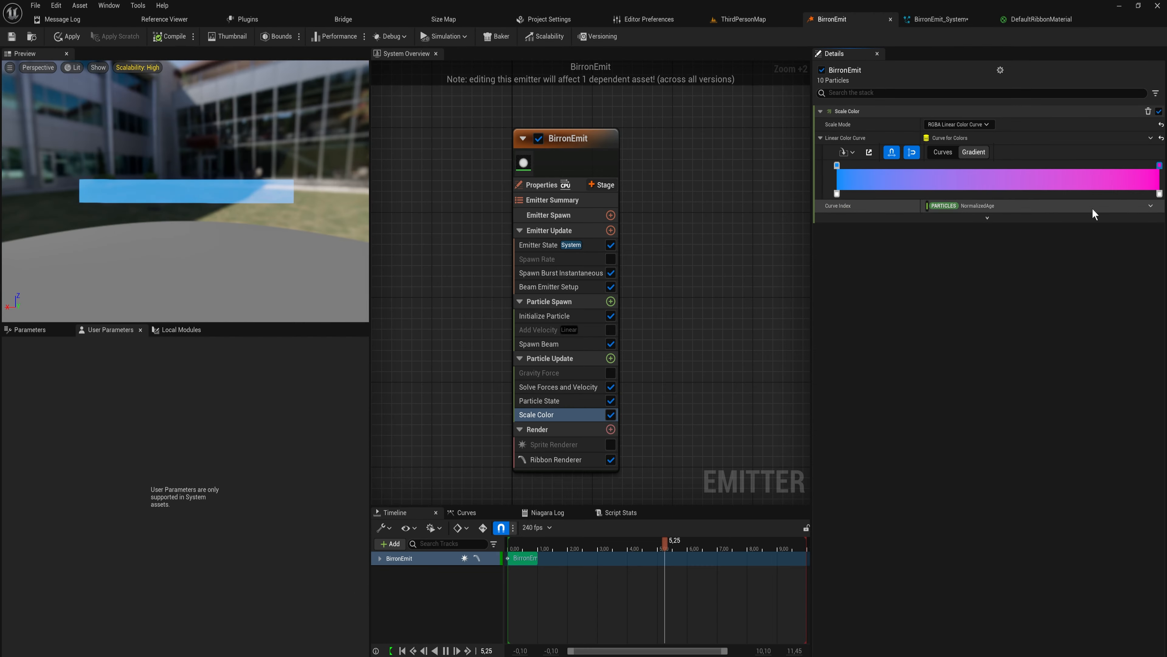
Link the Scale Color module's Curve Index to the PARTICLES RibbonLinkOrder parameter
{"action": "left_click", "coordinate": [1152, 206]}
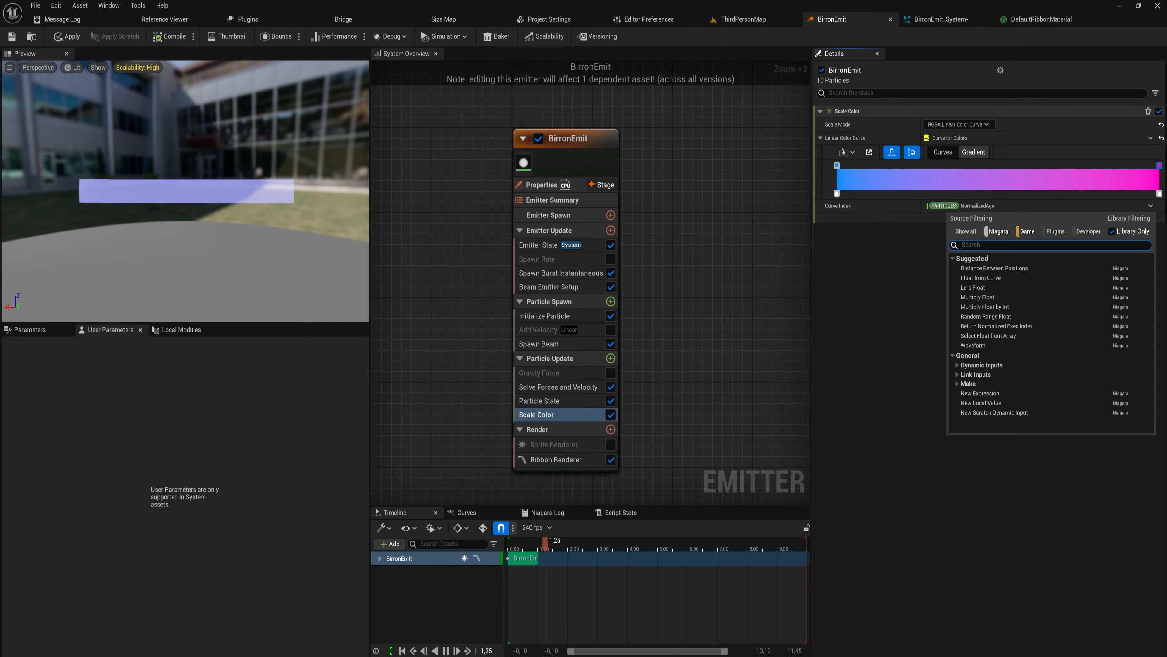
{"action": "type", "text": "link"}
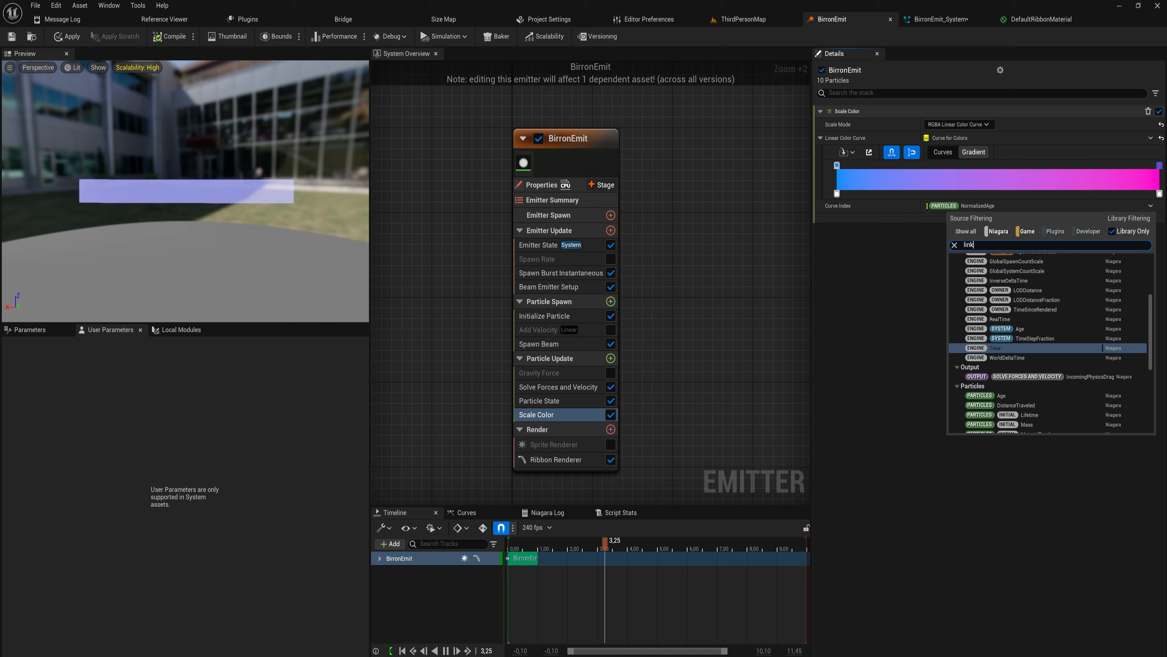
{"action": "type", "text": "or"}
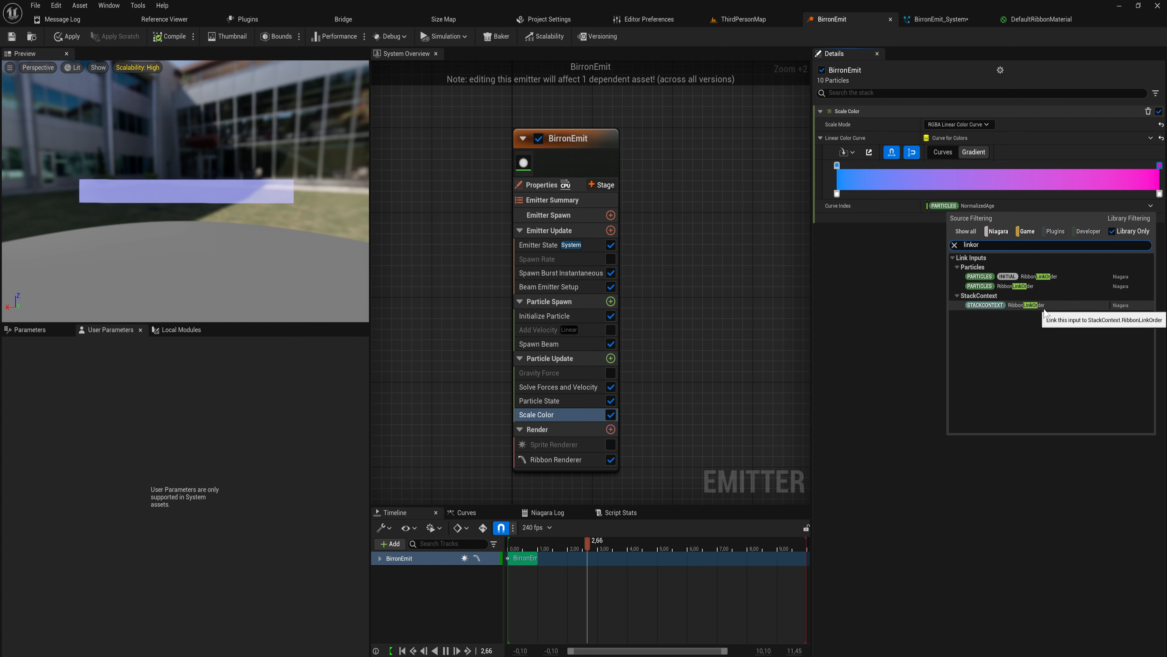
{"action": "left_click", "coordinate": [1046, 287]}
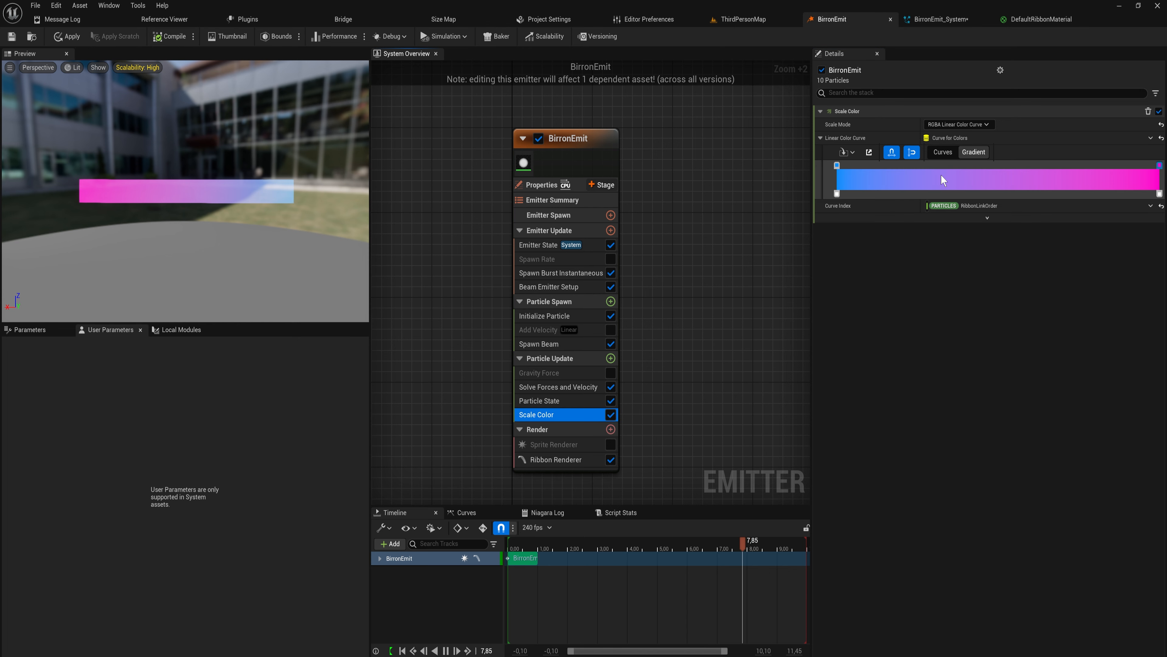
Add a green color stop about a third of the way along the Scale Color gradient
{"action": "left_click", "coordinate": [950, 168]}
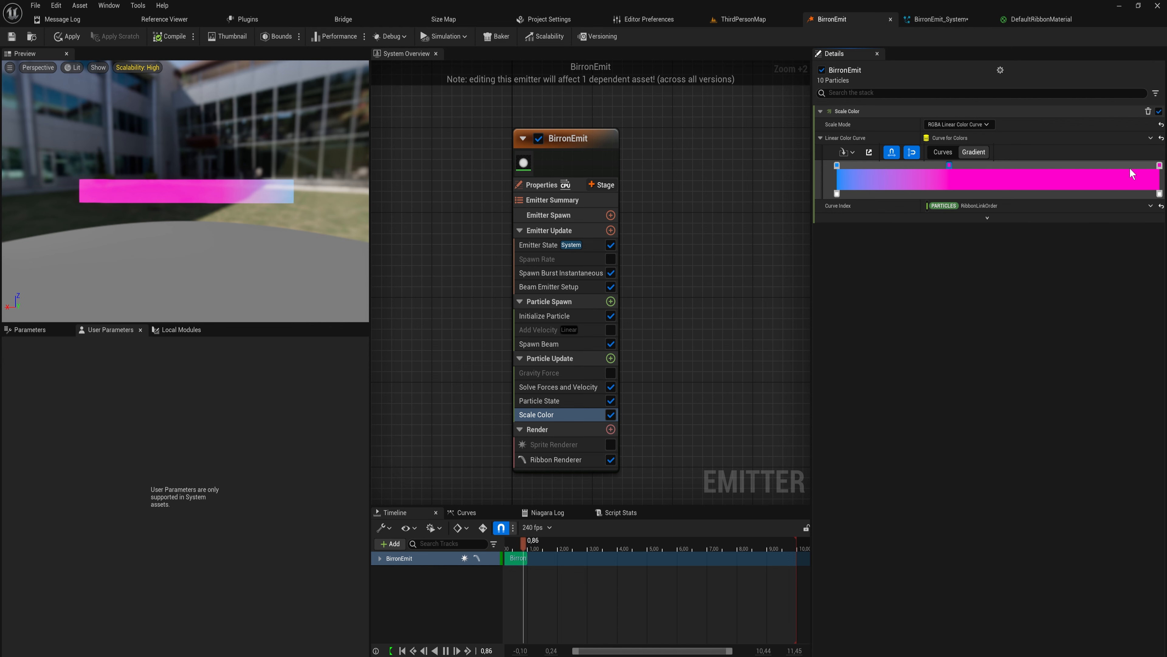
{"action": "double_click", "coordinate": [950, 165]}
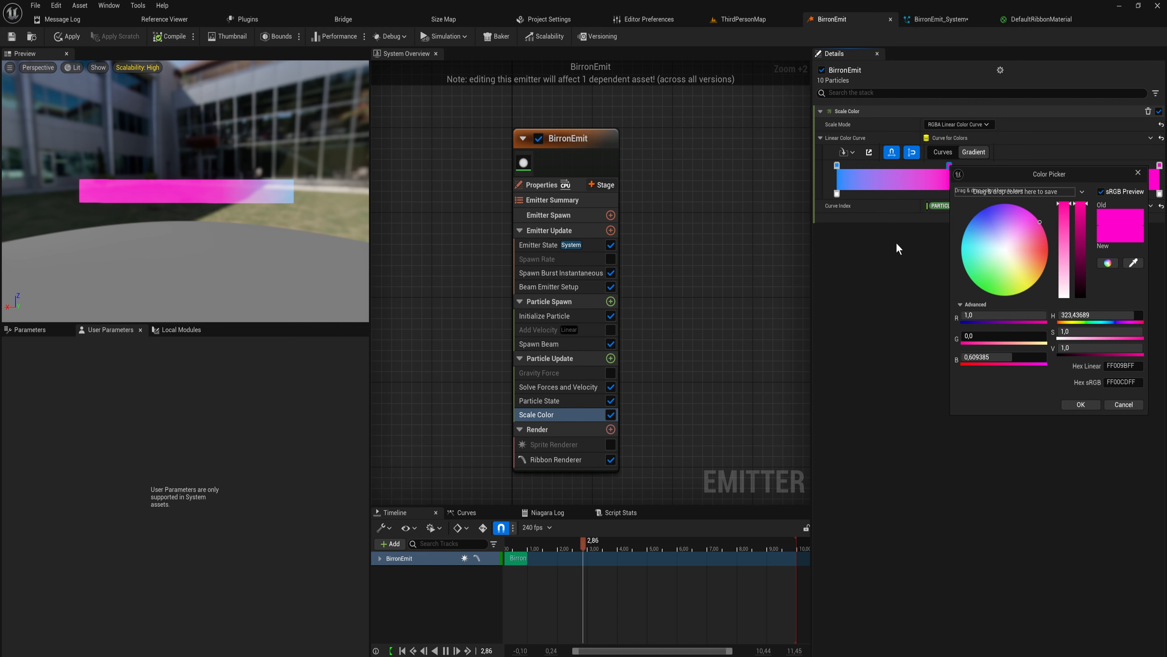
{"action": "left_click", "coordinate": [980, 287]}
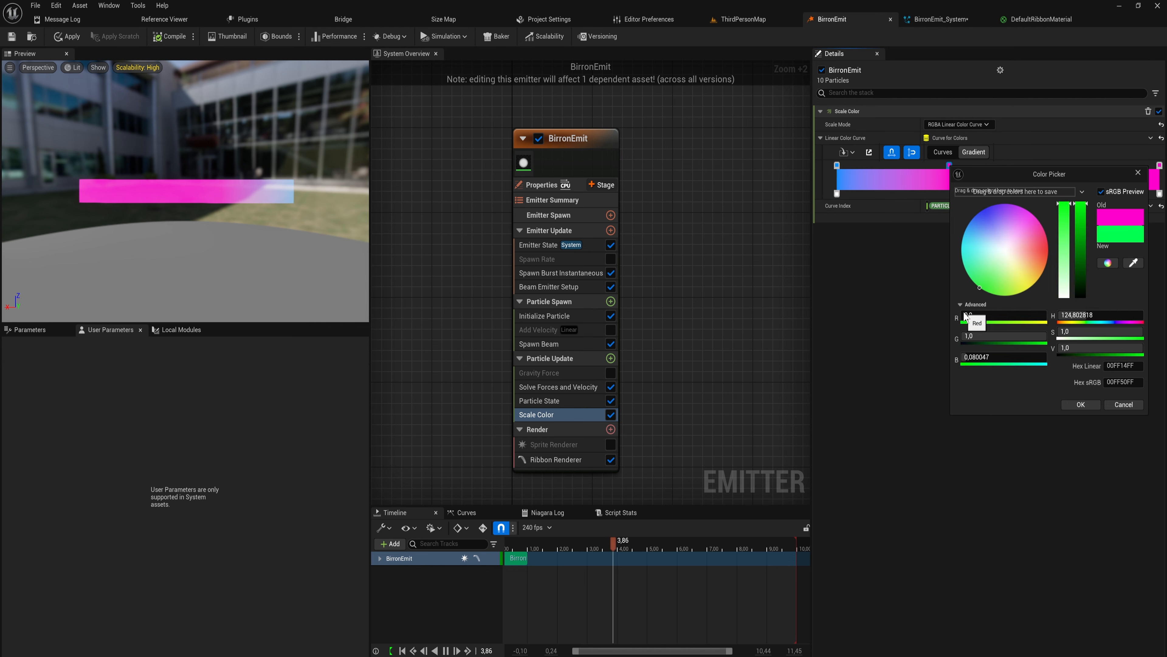
{"action": "left_click", "coordinate": [1078, 404]}
Add a near-white color stop about three quarters of the way along the Scale Color gradient
{"action": "left_click", "coordinate": [1074, 170]}
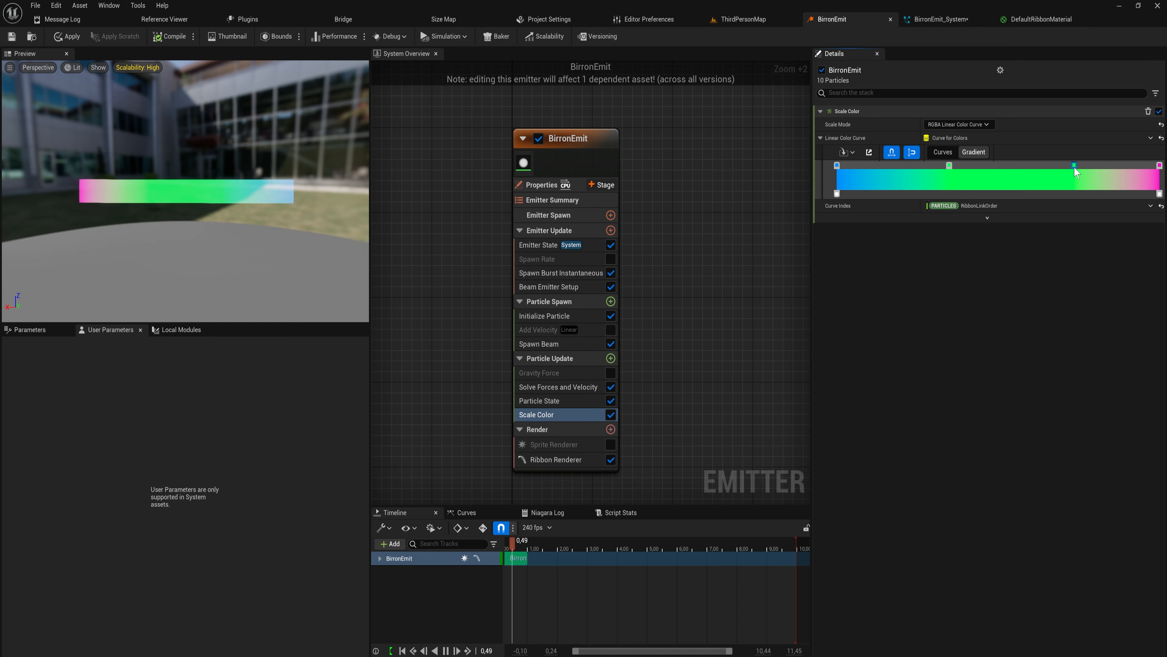
{"action": "double_click", "coordinate": [1074, 165]}
{"action": "left_click_drag", "start_coordinate": [951, 290], "coordinate": [928, 255]}
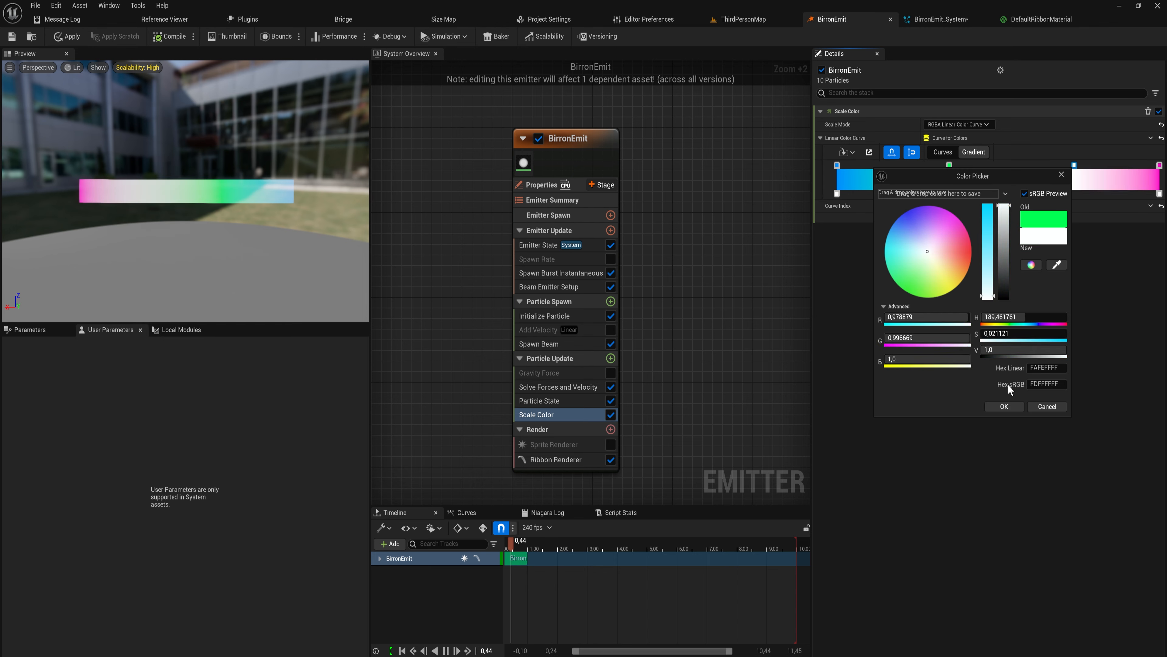
{"action": "left_click", "coordinate": [1004, 406]}
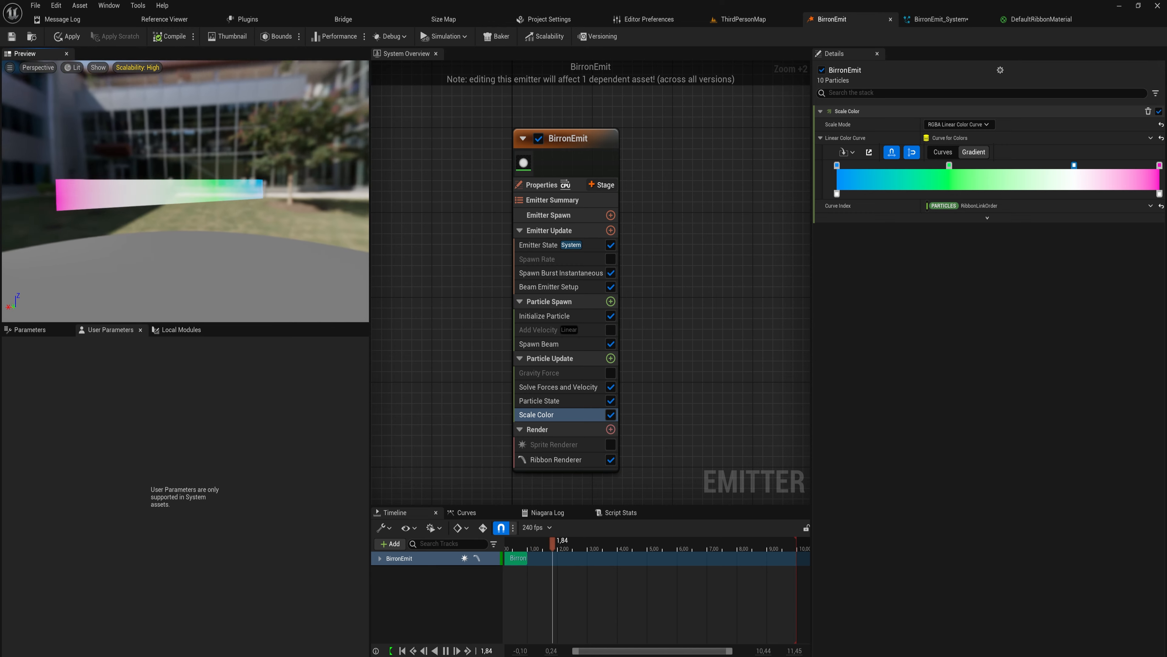
{"action": "left_click_drag", "start_coordinate": [252, 206], "coordinate": [207, 210]}
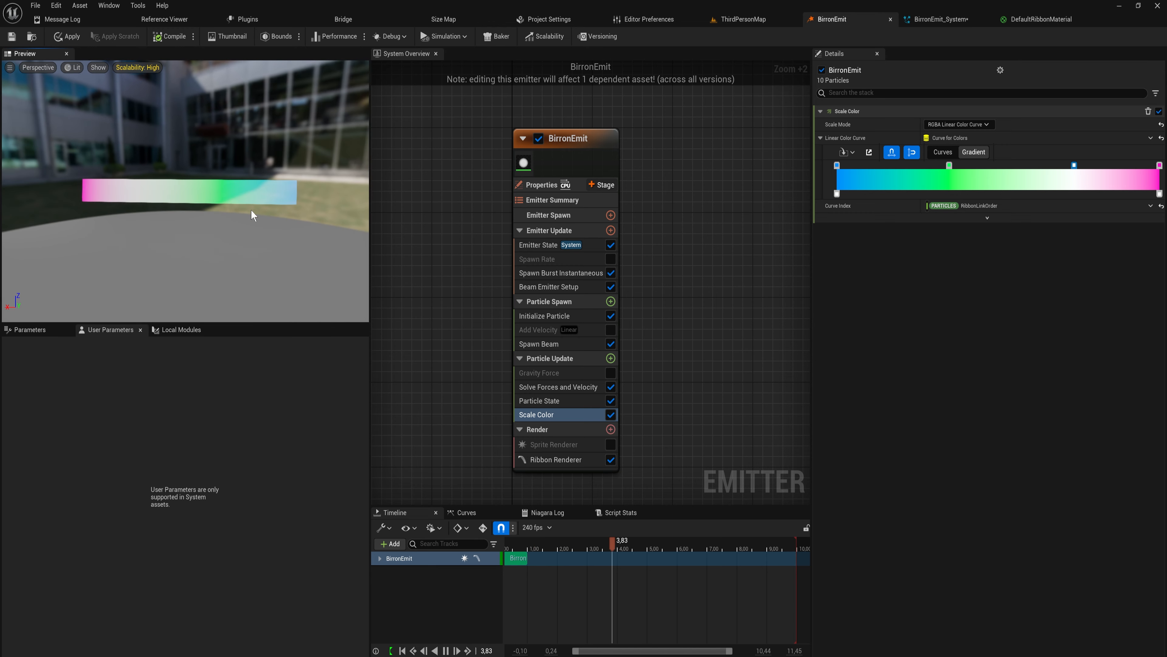
Add a Scale Ribbon Width module to Particle Update and drive its Ribbon Width Scale with Float from Curve
{"action": "left_click", "coordinate": [610, 358]}
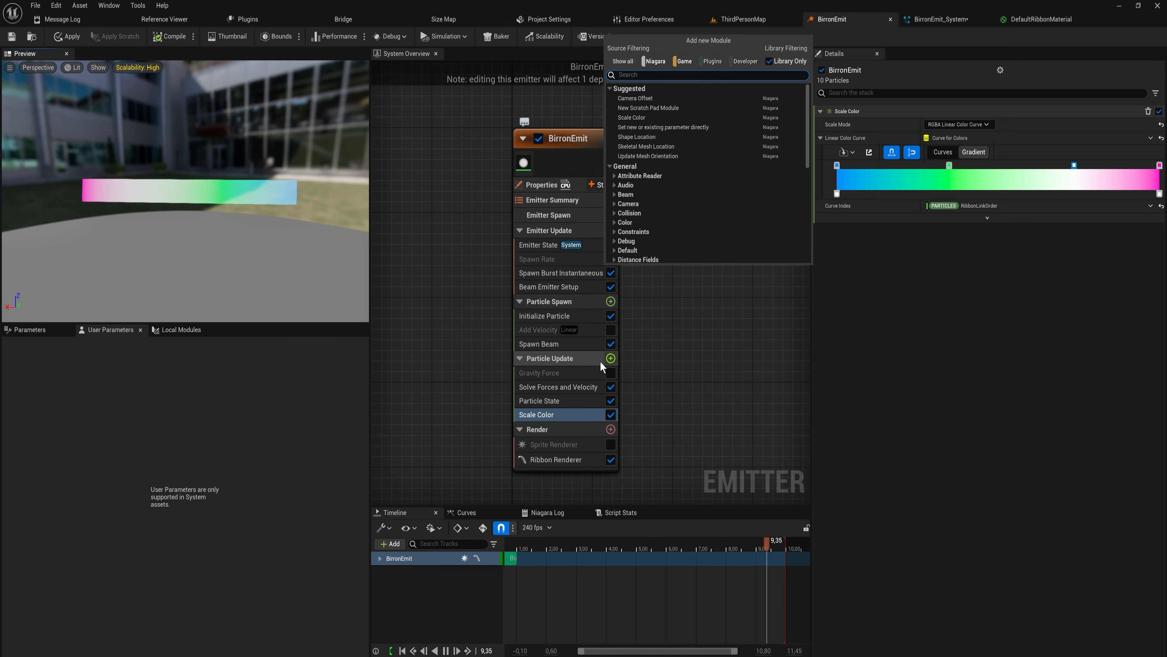
{"action": "type", "text": "scale ribb"}
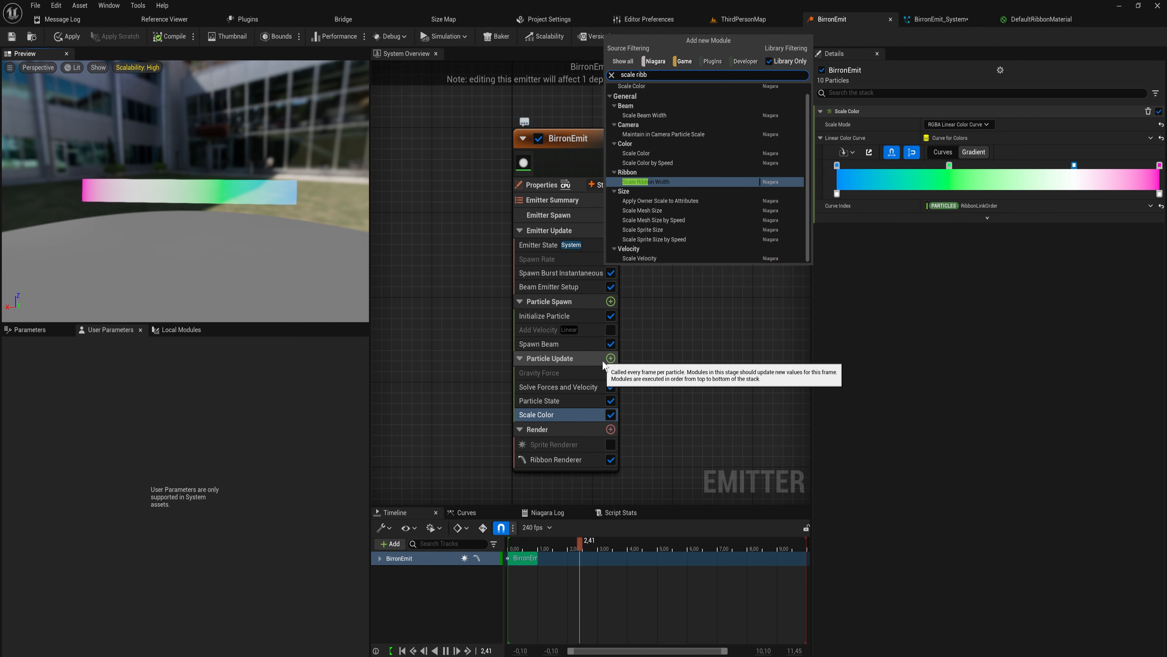
{"action": "key", "text": "Return"}
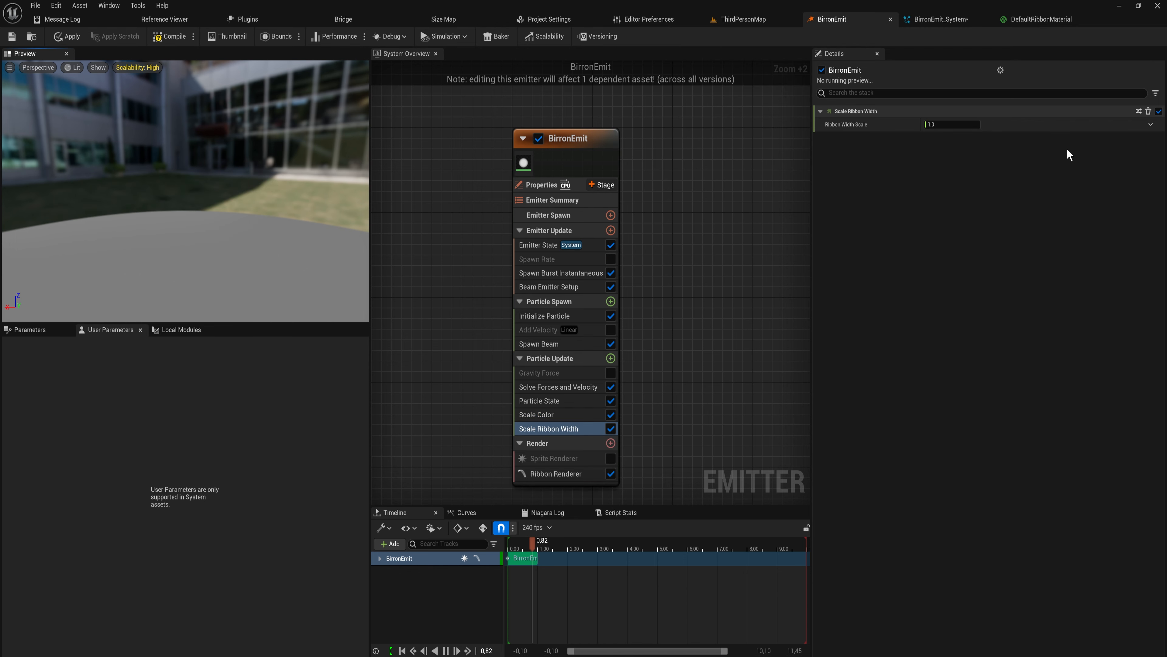
{"action": "left_click", "coordinate": [1151, 124]}
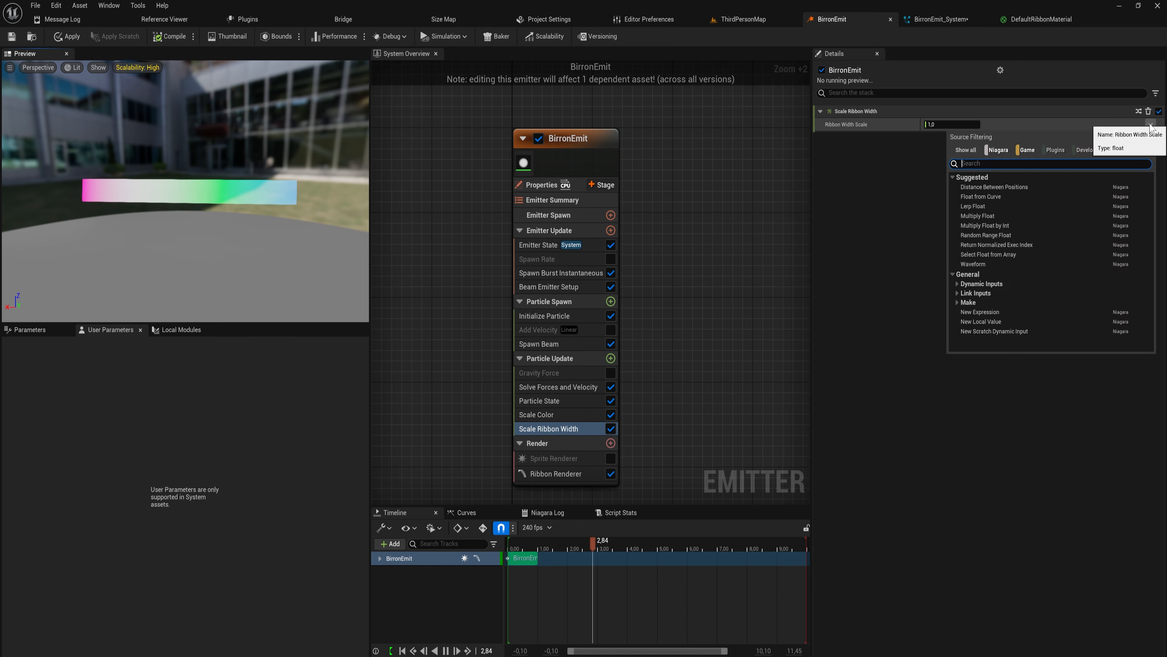
{"action": "type", "text": "cur"}
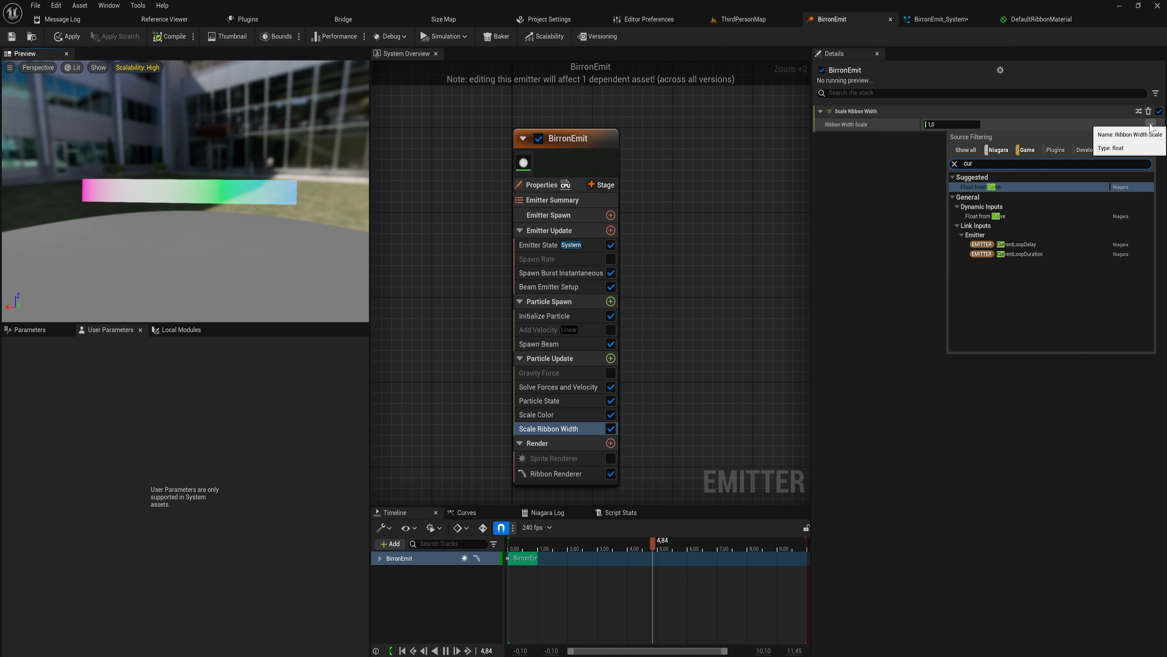
{"action": "key", "text": "Return"}
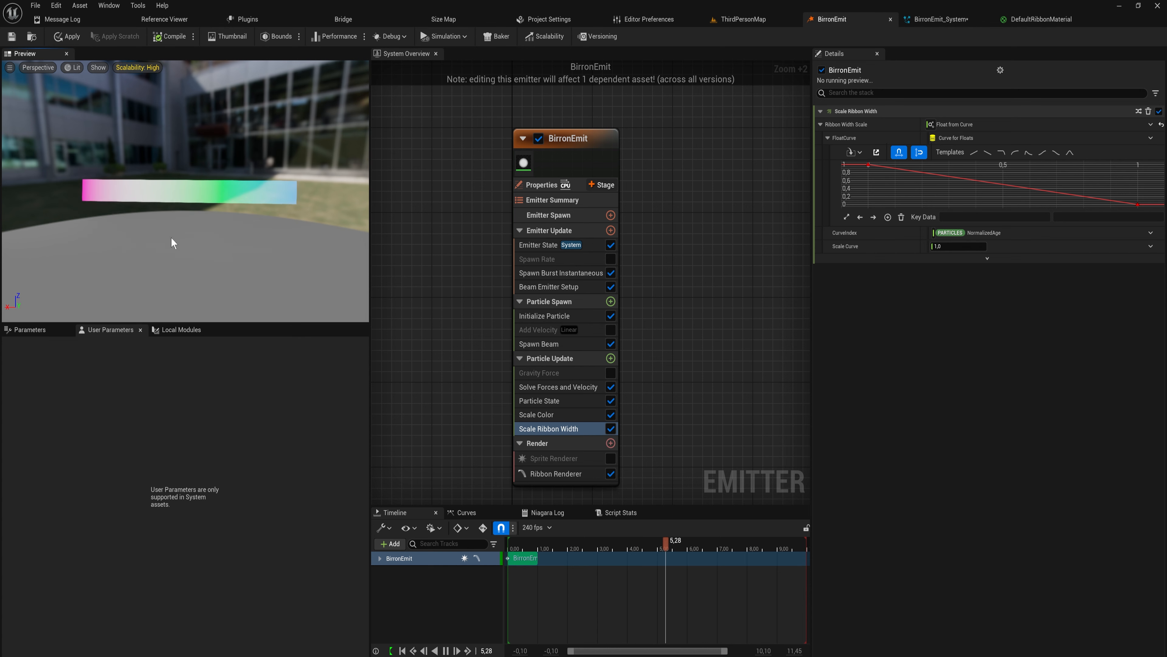
Link the Scale Ribbon Width module's CurveIndex to the PARTICLES RibbonLinkOrder parameter
{"action": "left_click", "coordinate": [1151, 233]}
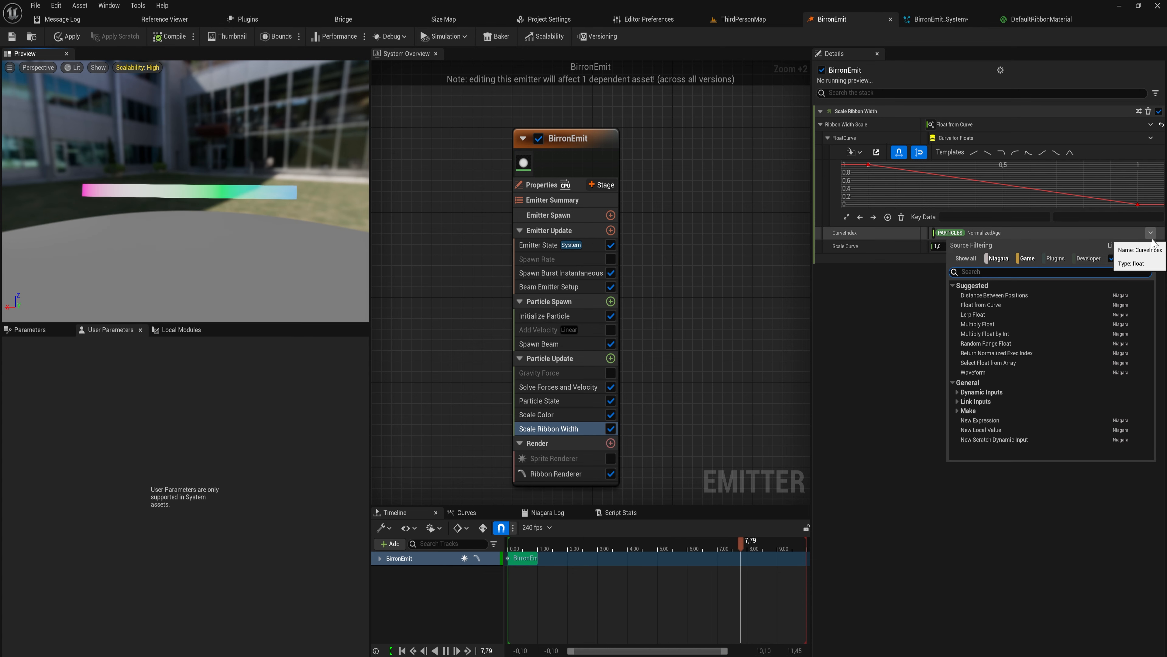
{"action": "type", "text": "linkor"}
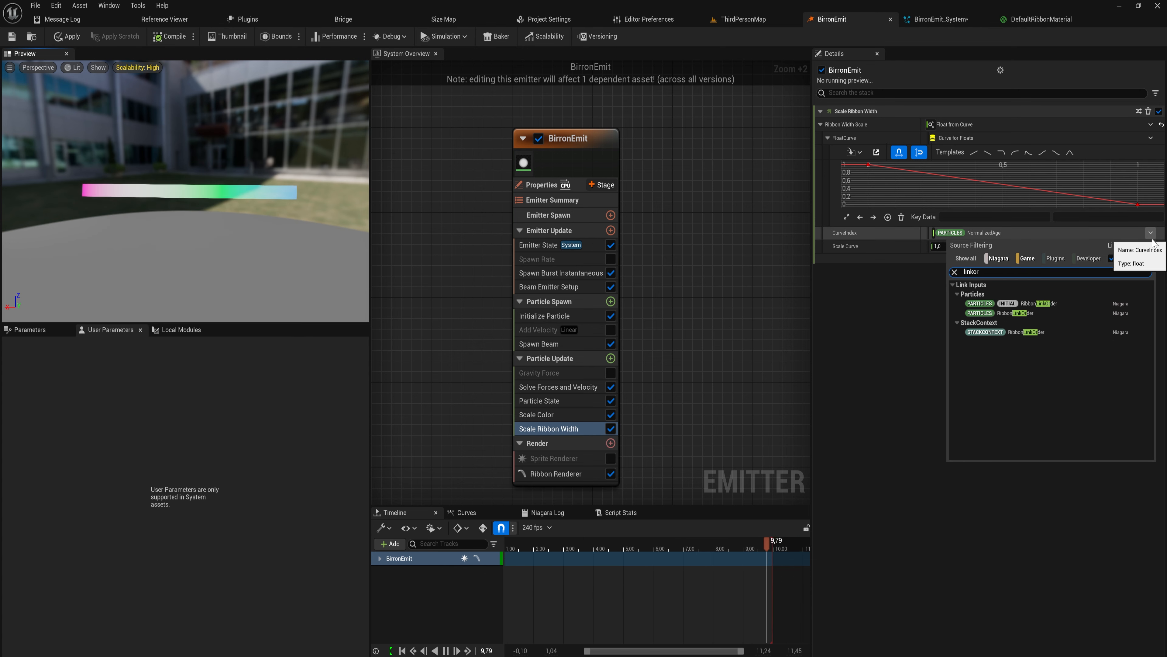
{"action": "left_click", "coordinate": [1017, 314]}
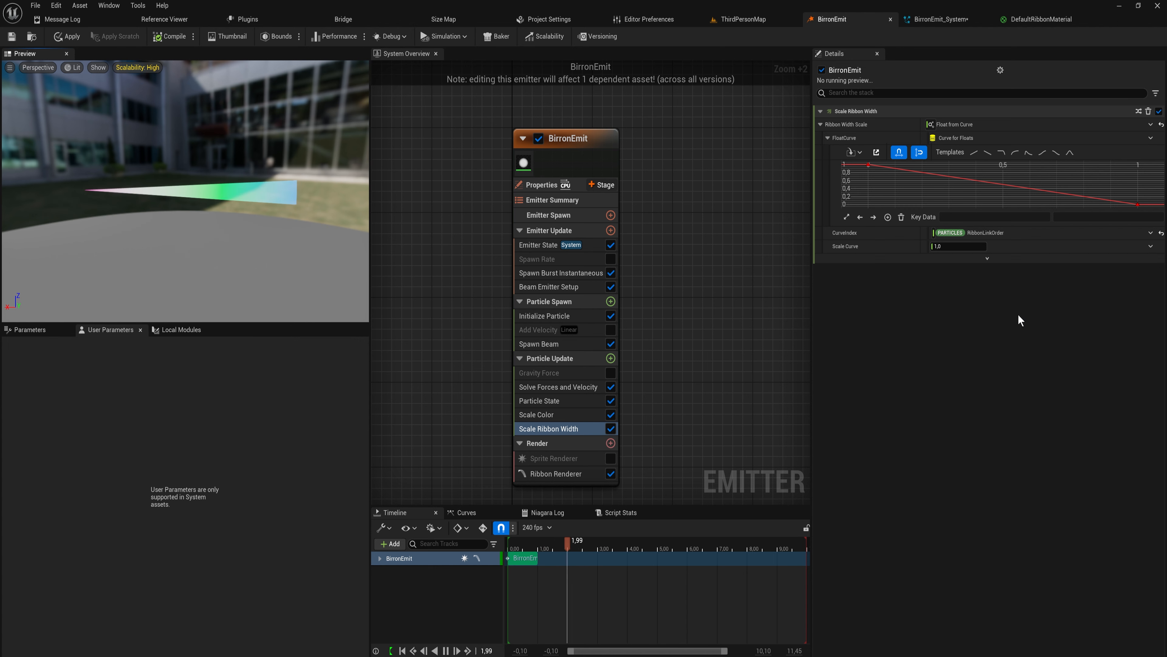
Apply a curve template that keeps the ribbon width at full scale and eases it down to 0 near the end
{"action": "left_click", "coordinate": [869, 166]}
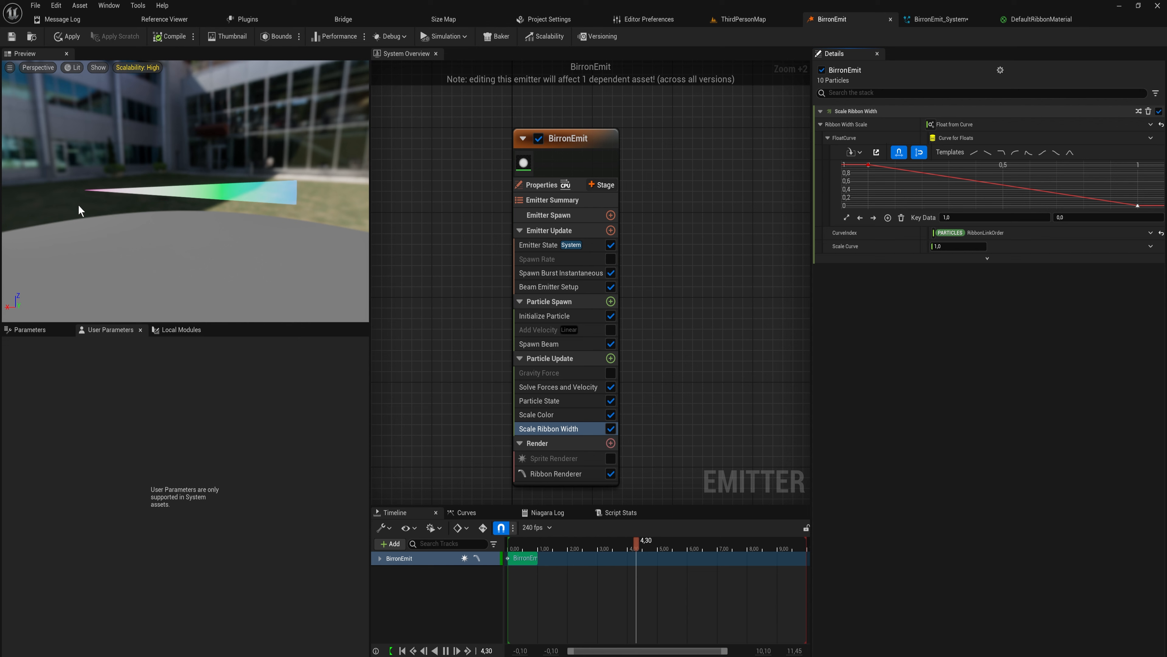
{"action": "left_click", "coordinate": [1028, 152]}
{"action": "left_click", "coordinate": [1015, 152]}
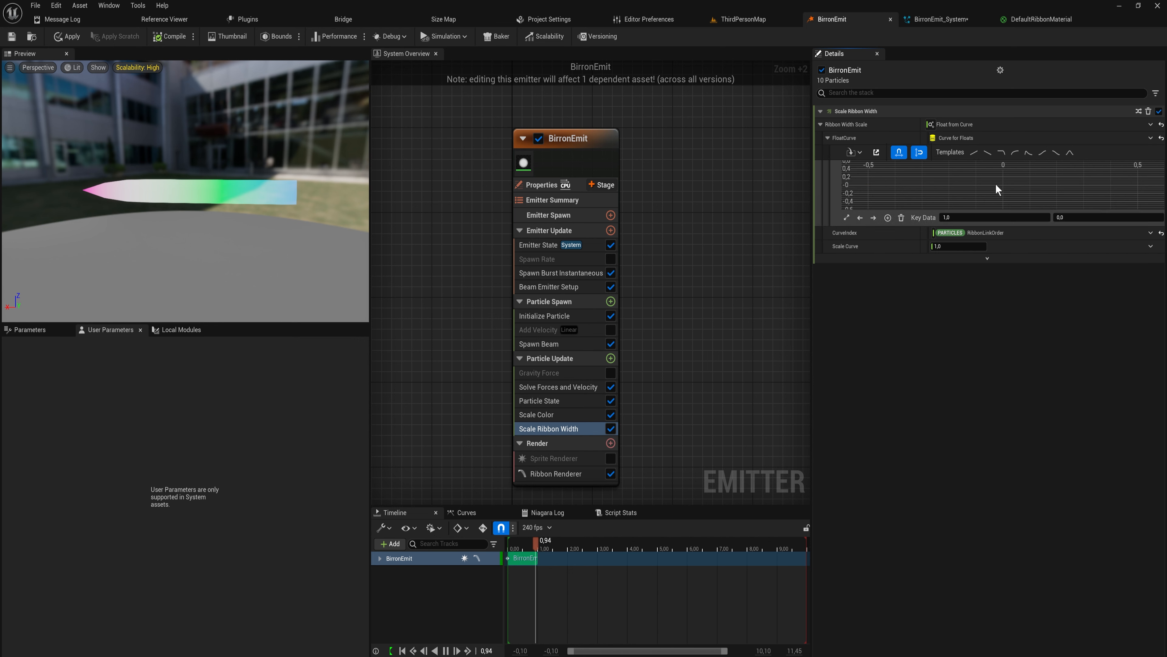
Delete the Scale Ribbon Width module from Particle Update
{"action": "left_click", "coordinate": [572, 430]}
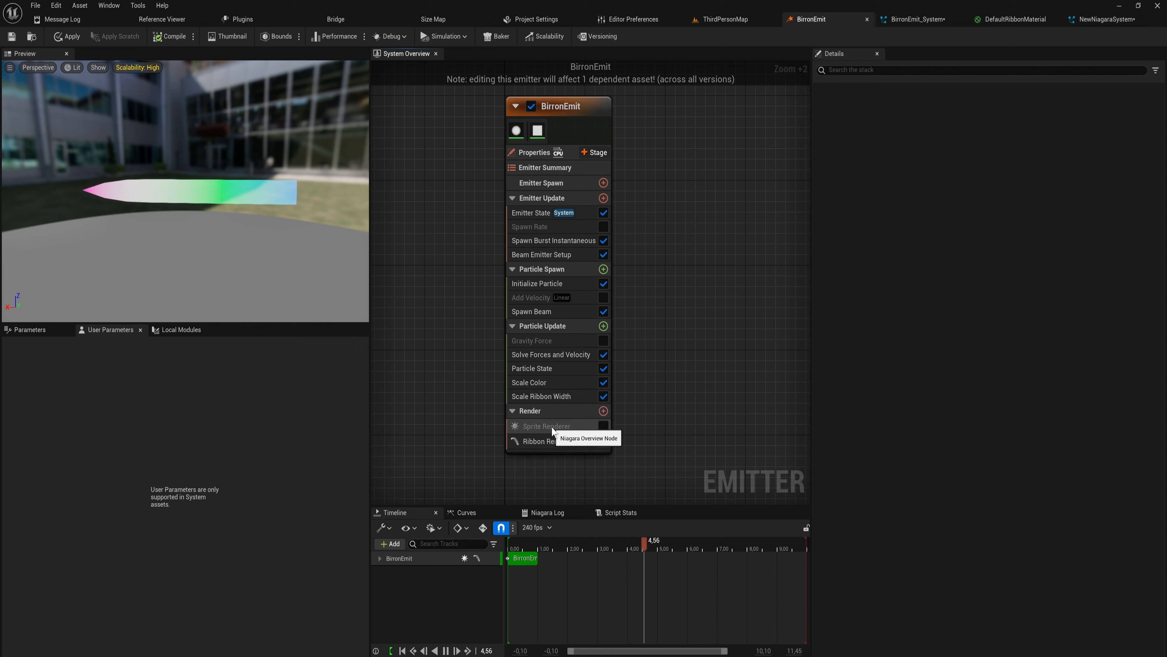
{"action": "left_click", "coordinate": [576, 397]}
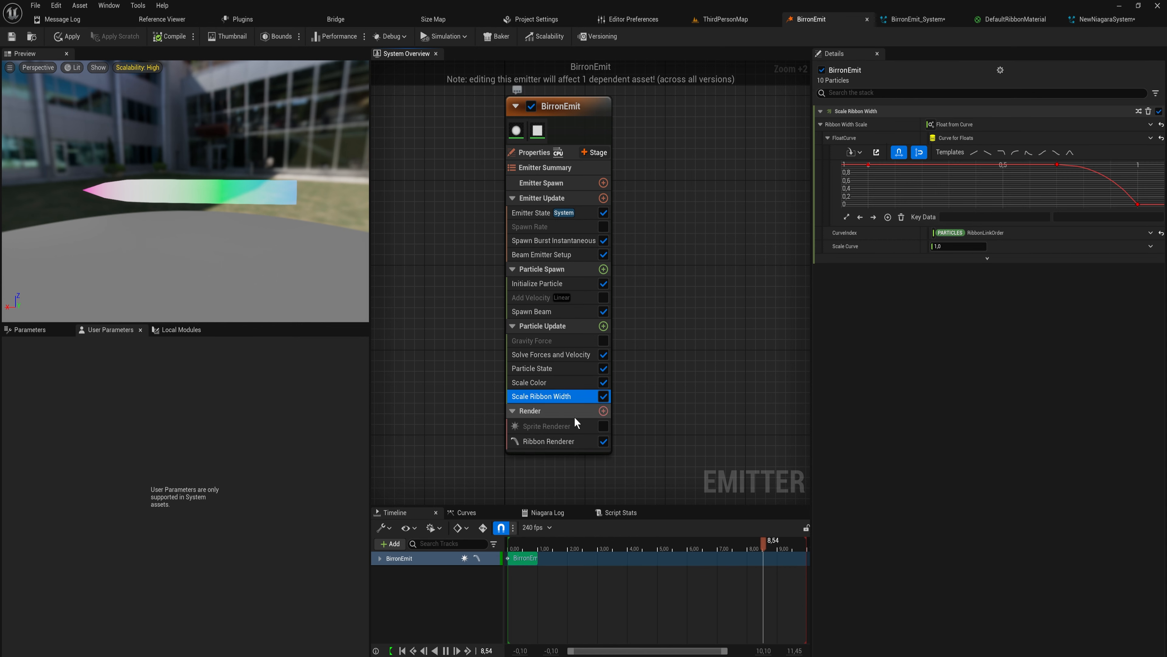
{"action": "key", "text": "Delete"}
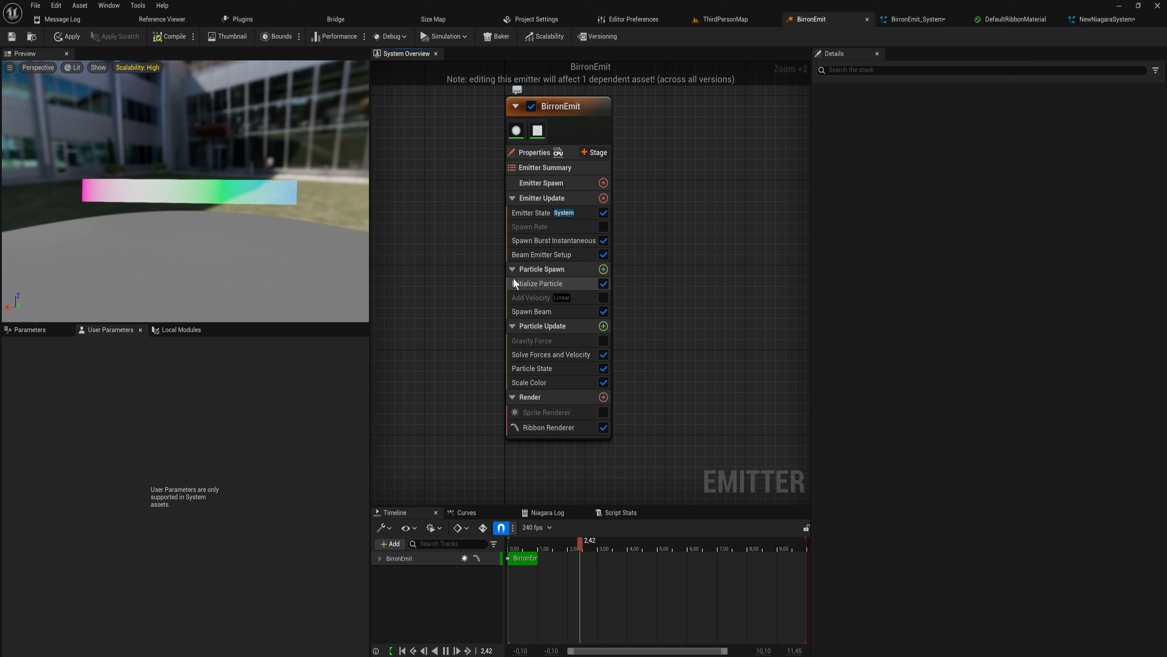
Add a Beam Width module to Particle Spawn, leaving its Beam Twist Amount at 0
{"action": "left_click", "coordinate": [603, 270]}
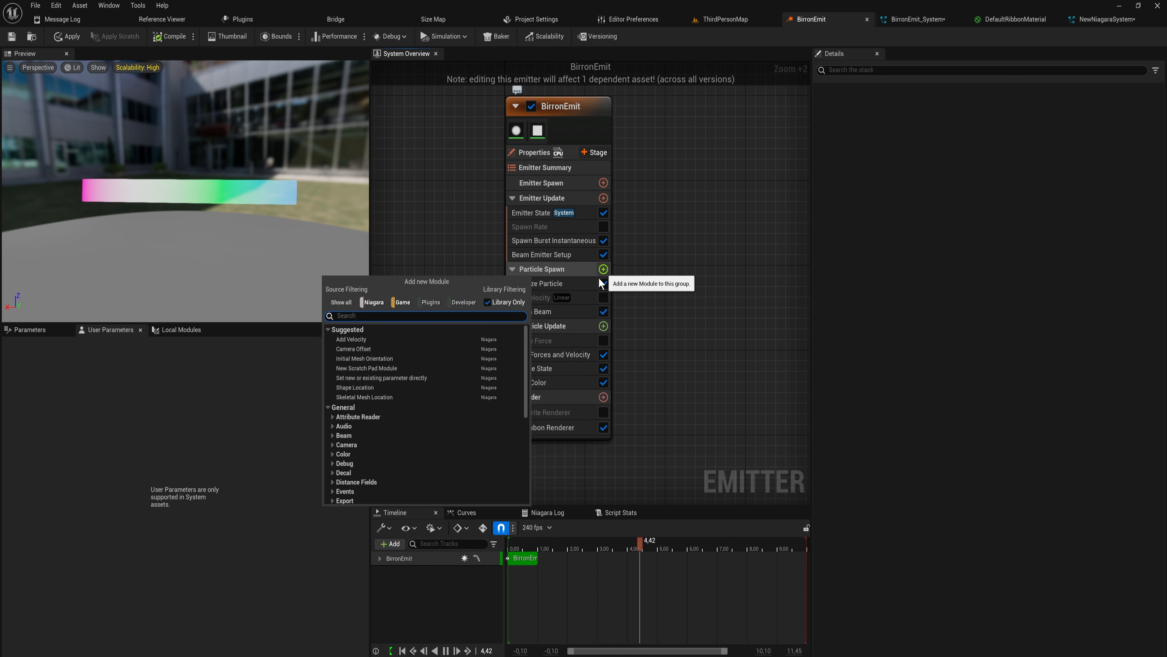
{"action": "type", "text": "beam"}
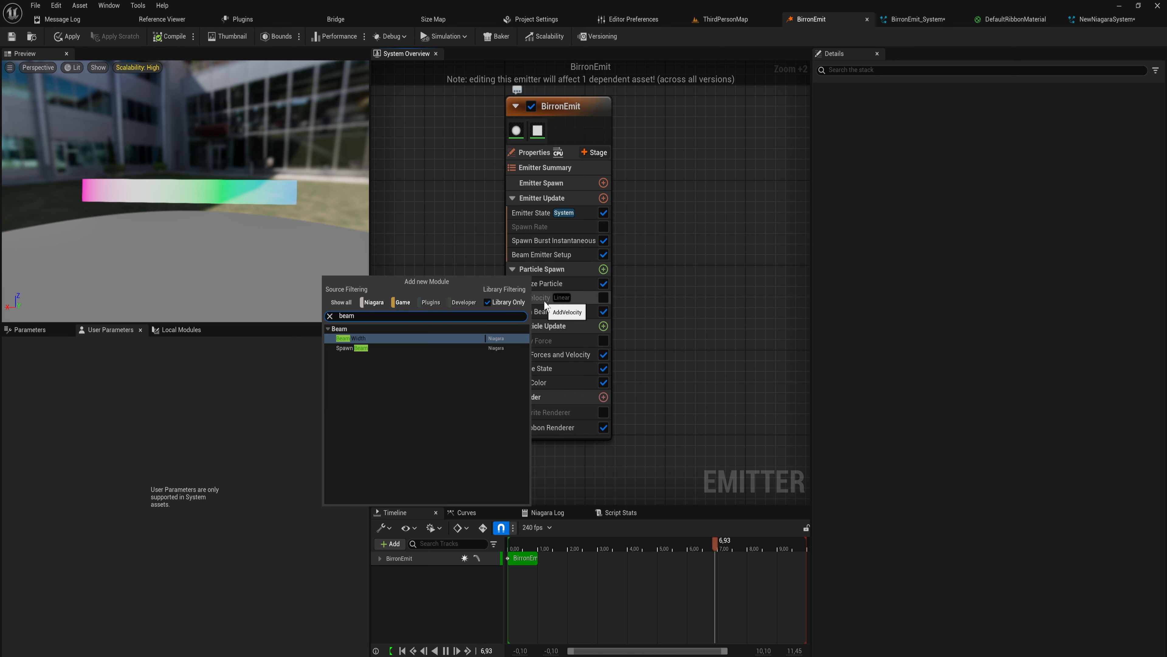
{"action": "key", "text": "Return"}
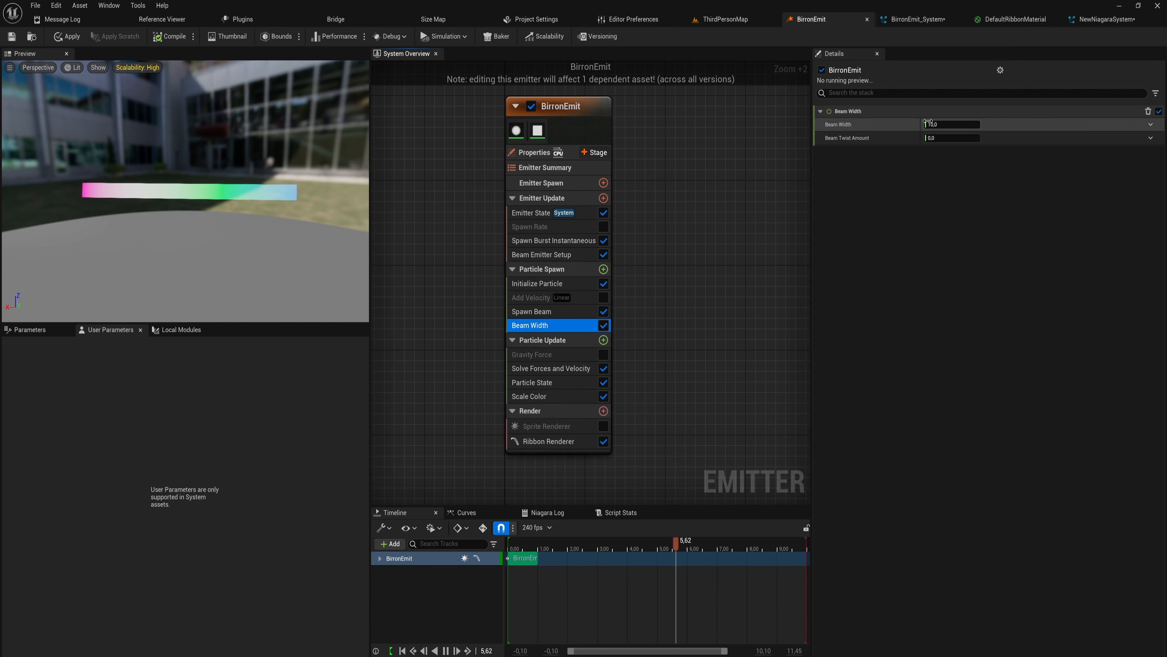
{"action": "mouse_move", "coordinate": [946, 138]}
{"action": "left_mouse_down"}
{"action": "mouse_move", "coordinate": [965, 138]}
{"action": "mouse_move", "coordinate": [946, 137]}
{"action": "left_mouse_up"}
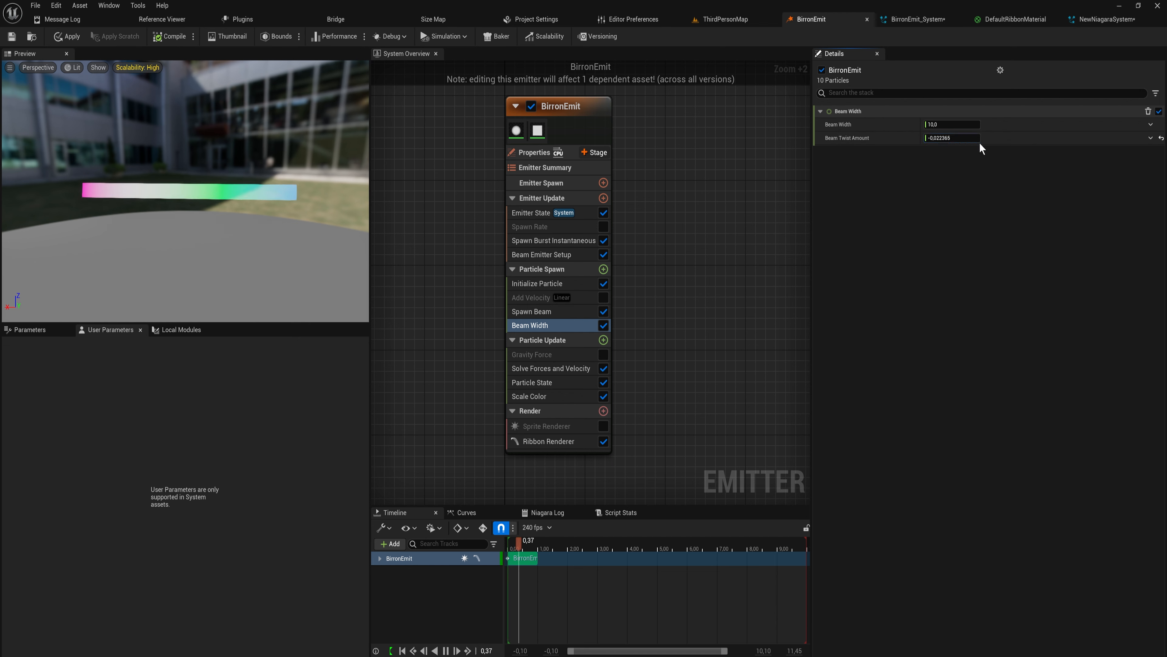
{"action": "key", "text": "ctrl+z"}
Drive Beam Width with Float from Curve, setting Scale Curve to about 11.93 and linking CurveIndex to PARTICLES RibbonLinkOrder
{"action": "left_click", "coordinate": [1151, 124]}
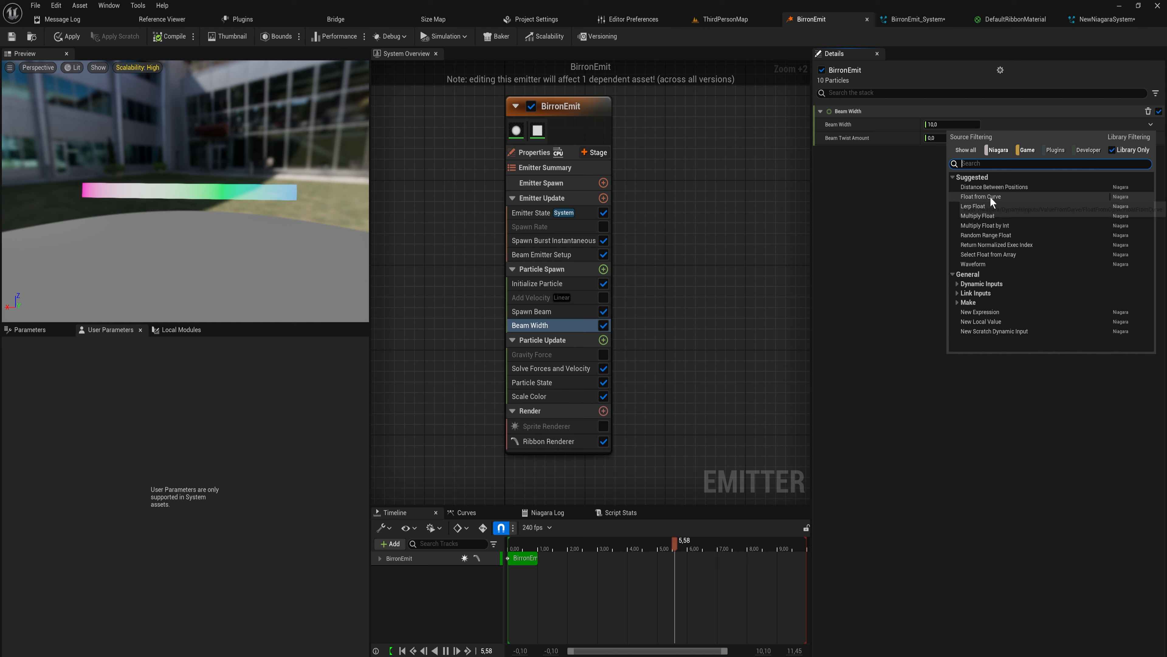
{"action": "left_click", "coordinate": [1002, 197]}
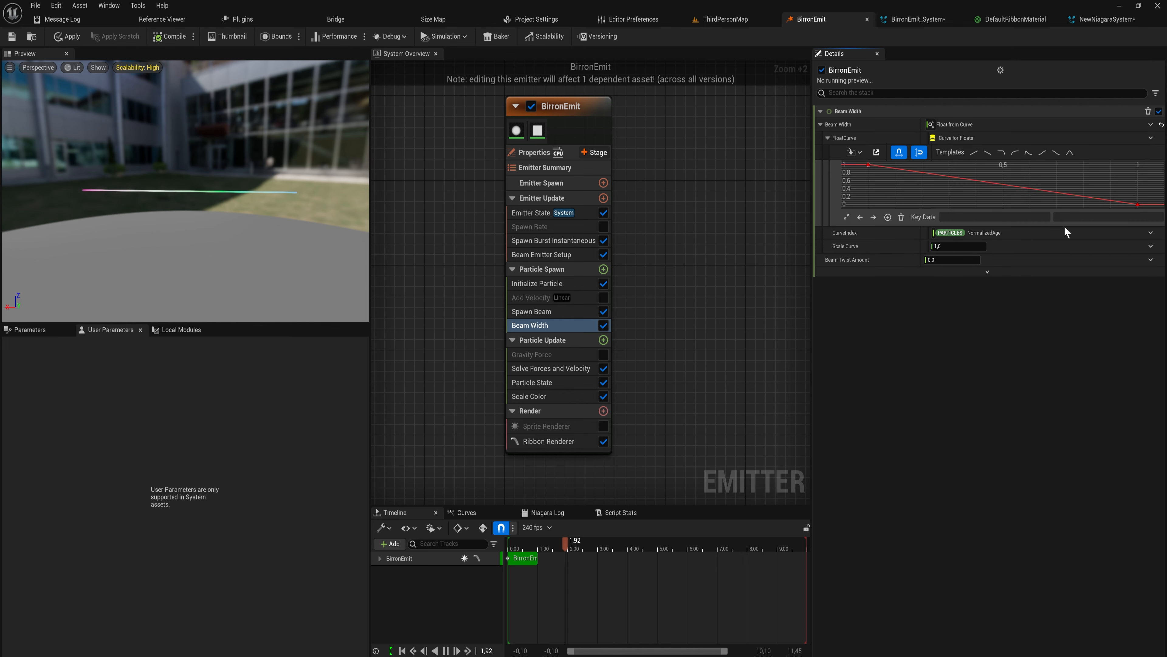
{"action": "mouse_move", "coordinate": [962, 248]}
{"action": "left_mouse_down"}
{"action": "mouse_move", "coordinate": [988, 247]}
{"action": "mouse_move", "coordinate": [971, 246]}
{"action": "left_mouse_up"}
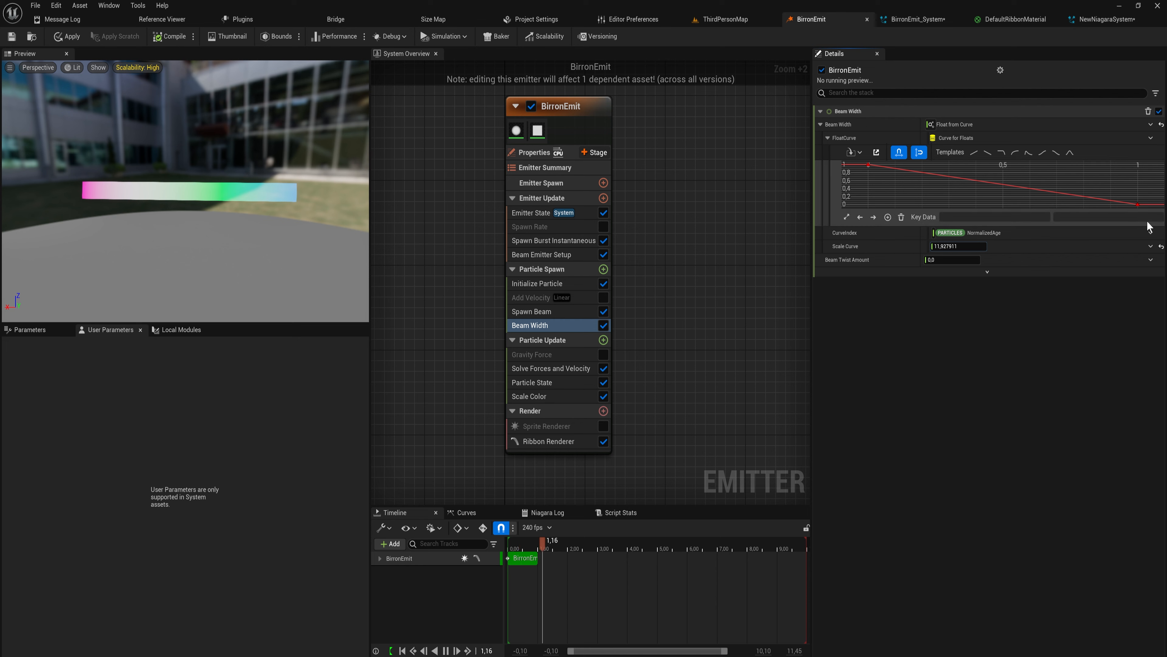
{"action": "left_click", "coordinate": [1151, 246]}
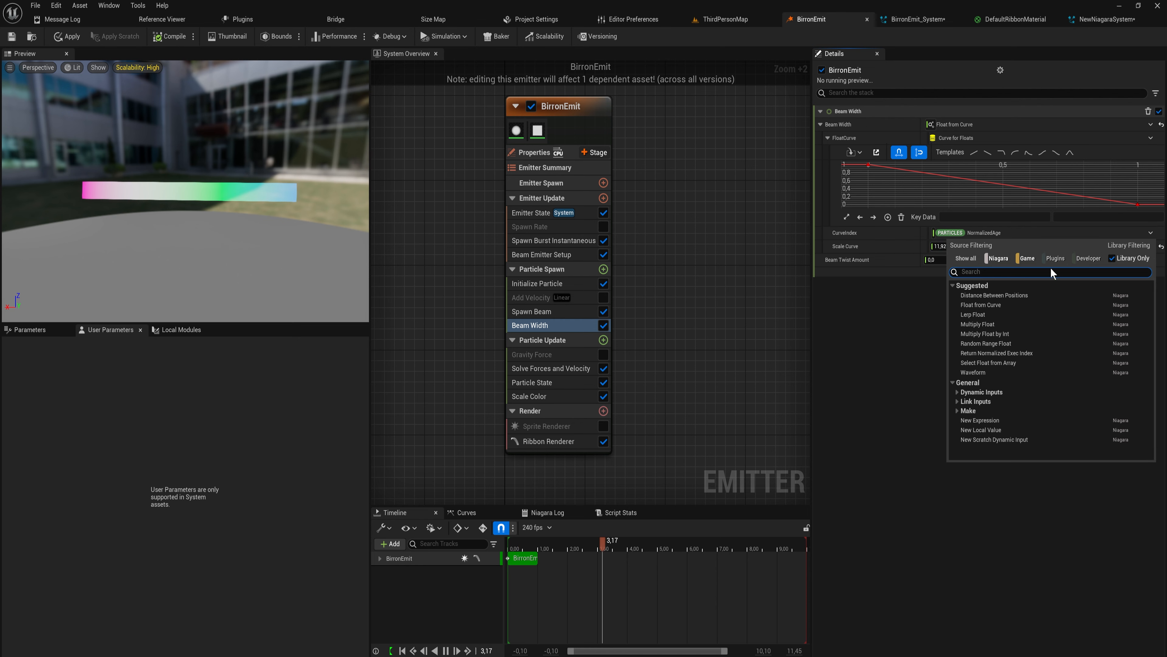
{"action": "type", "text": "link"}
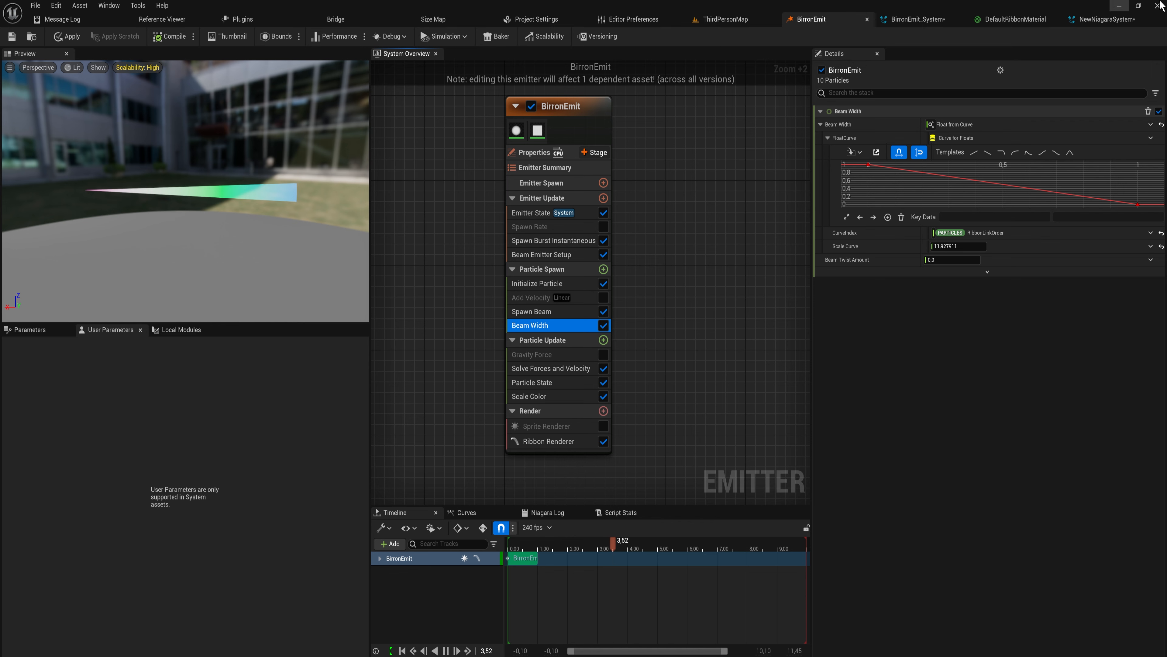
Examine the DynamicBeam emitter's Update Beam module in NewNiagaraSystem and the BirronEmit_System overview, then return to the BirronEmit emitter
{"action": "left_click", "coordinate": [1119, 24]}
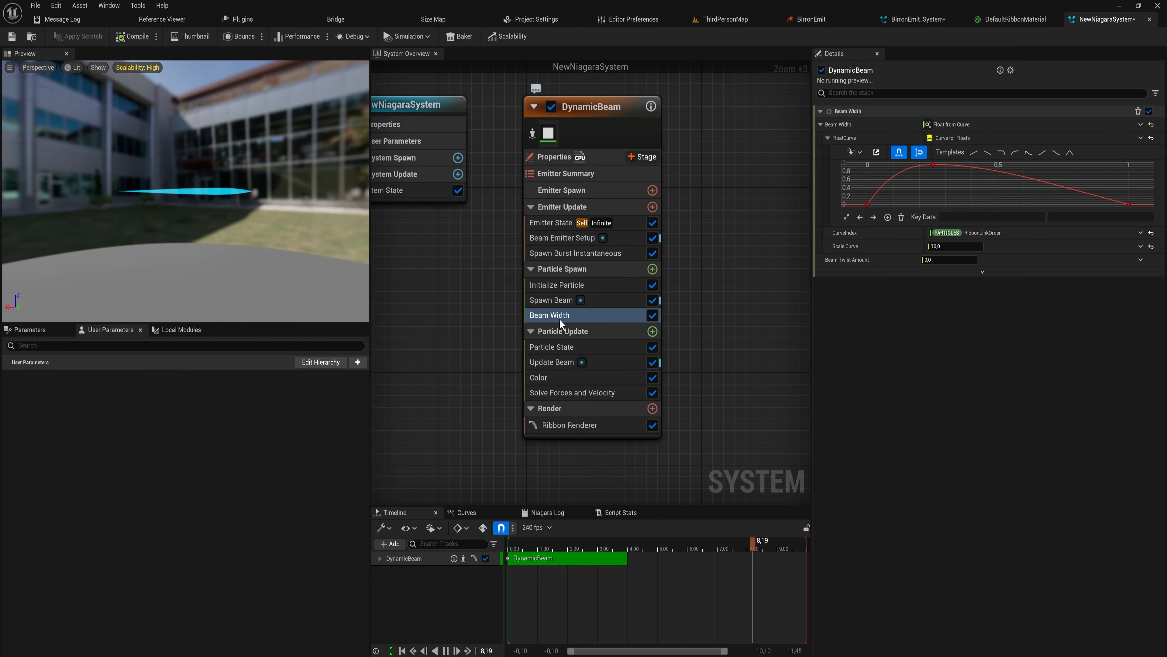
{"action": "left_click", "coordinate": [620, 364]}
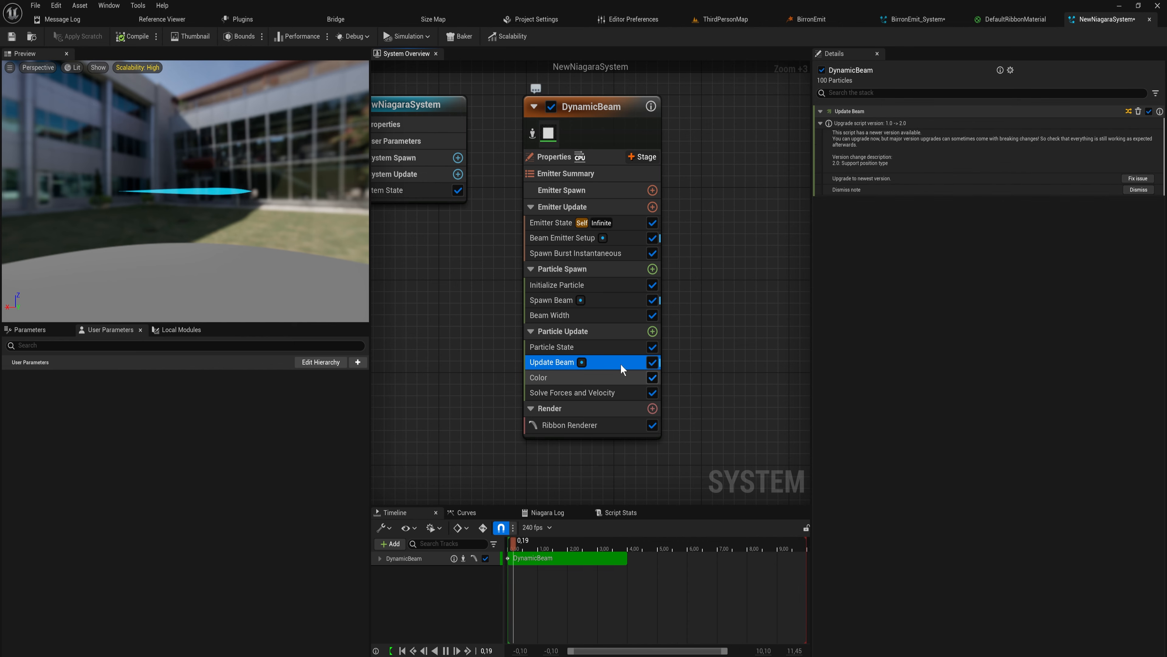
{"action": "left_click", "coordinate": [917, 19]}
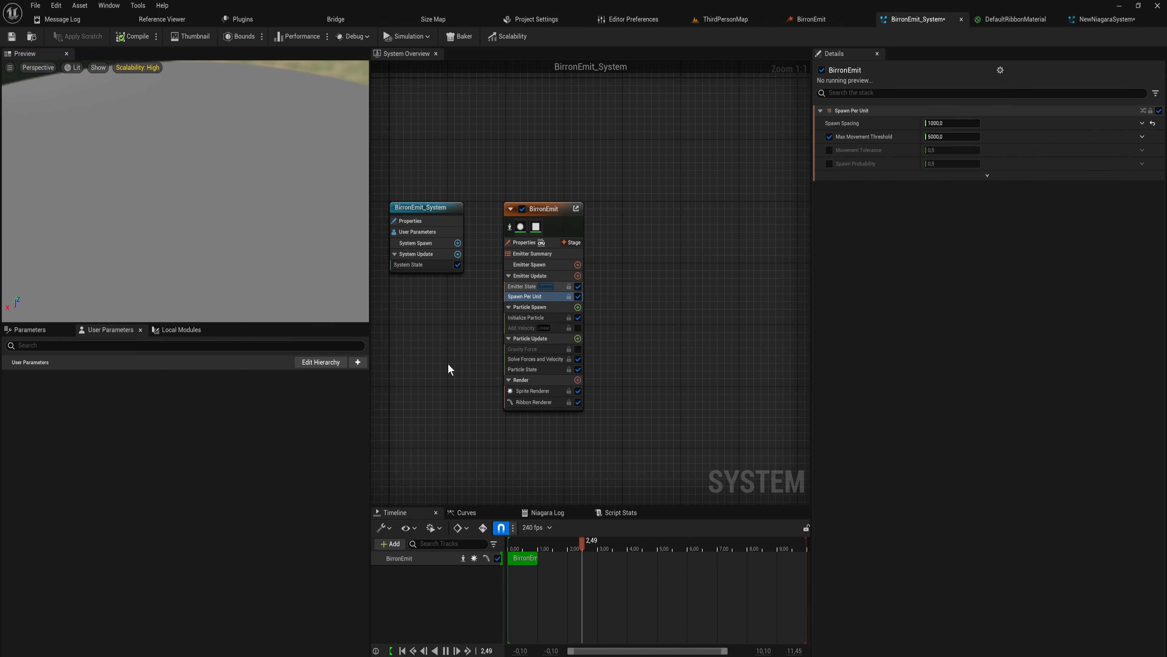
{"action": "left_click", "coordinate": [811, 19]}
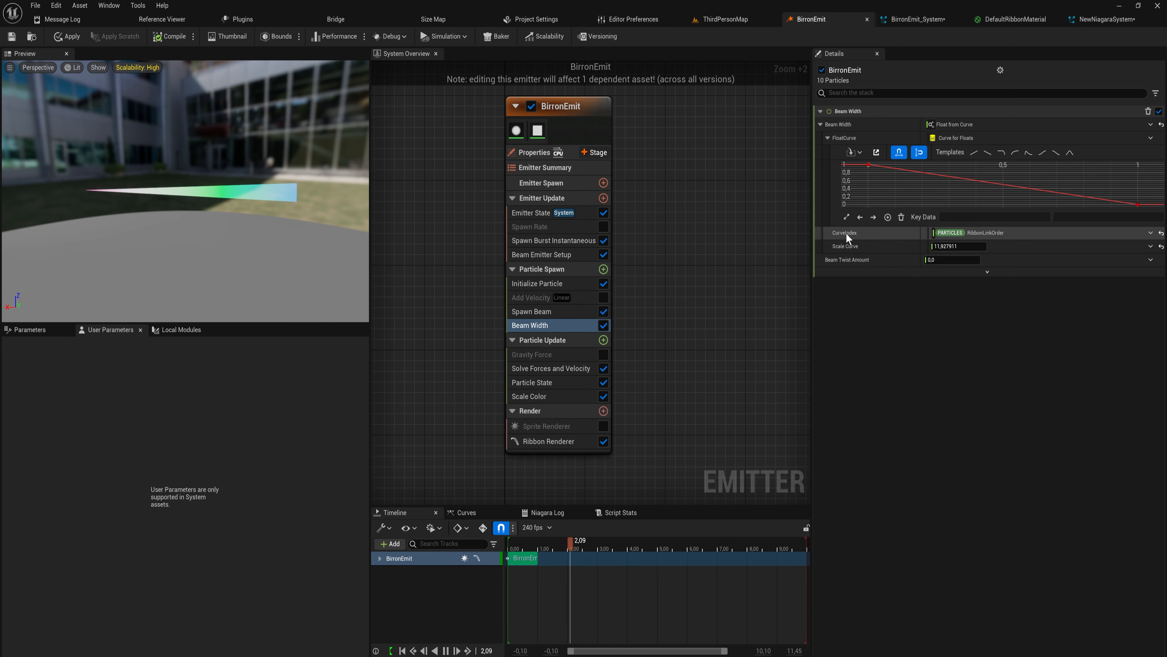
Drive Beam Twist Amount in the Beam Width module with Float from Curve and link its CurveIndex to PARTICLES RibbonLinkOrder
{"action": "left_click", "coordinate": [1151, 260]}
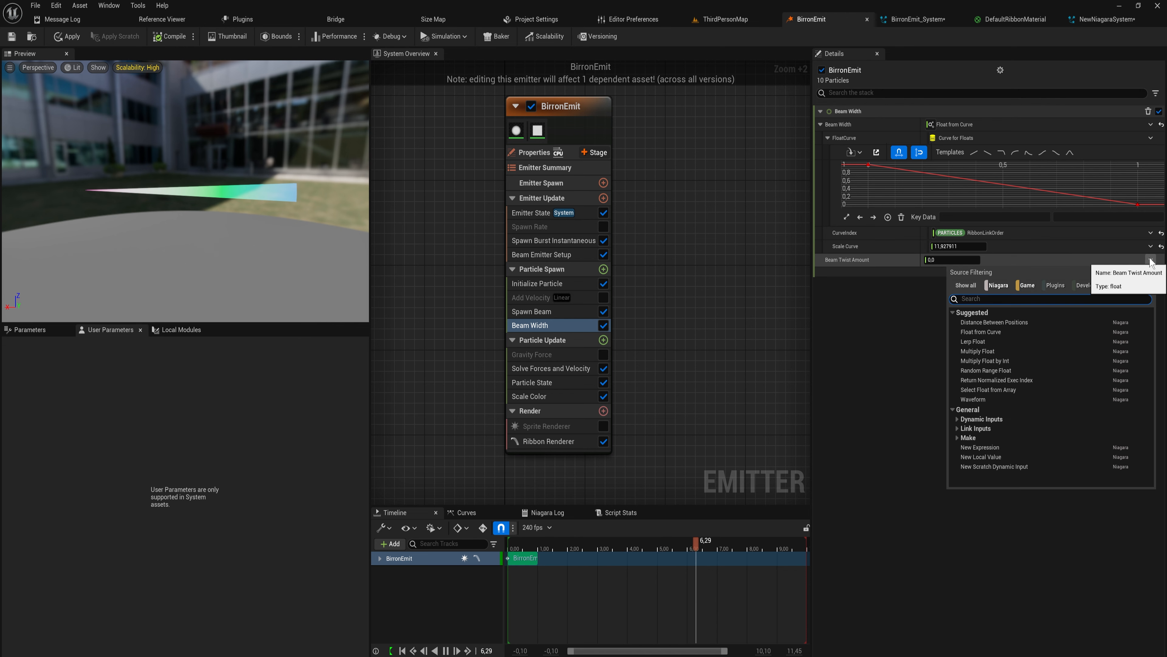
{"action": "type", "text": "curve"}
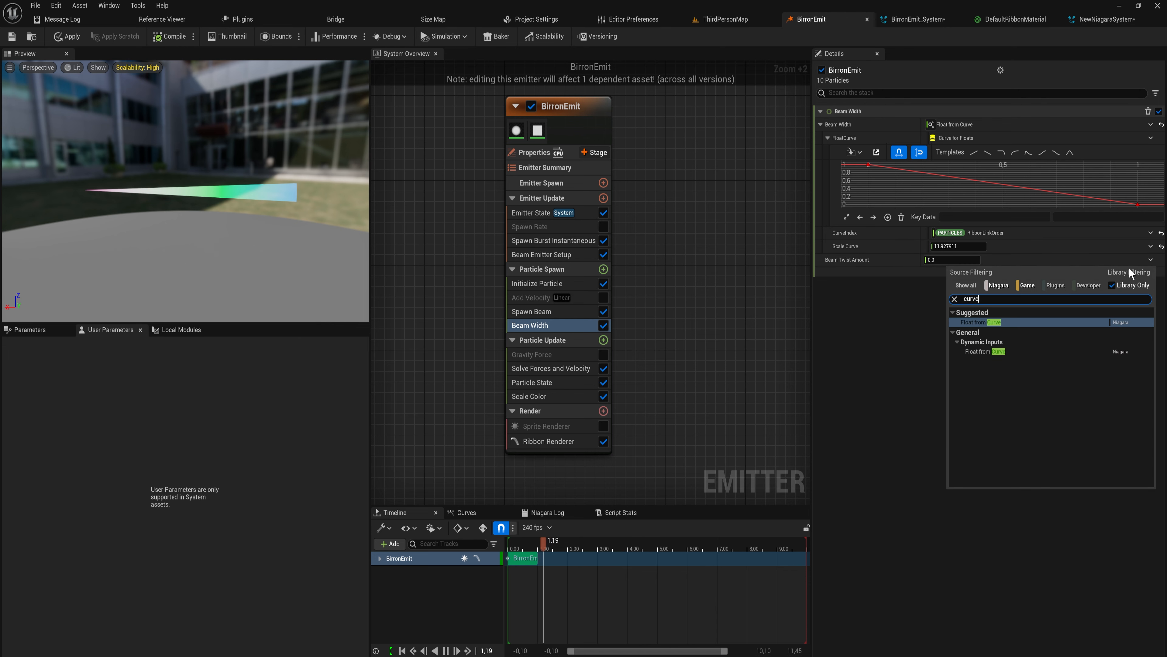
{"action": "key", "text": "Return"}
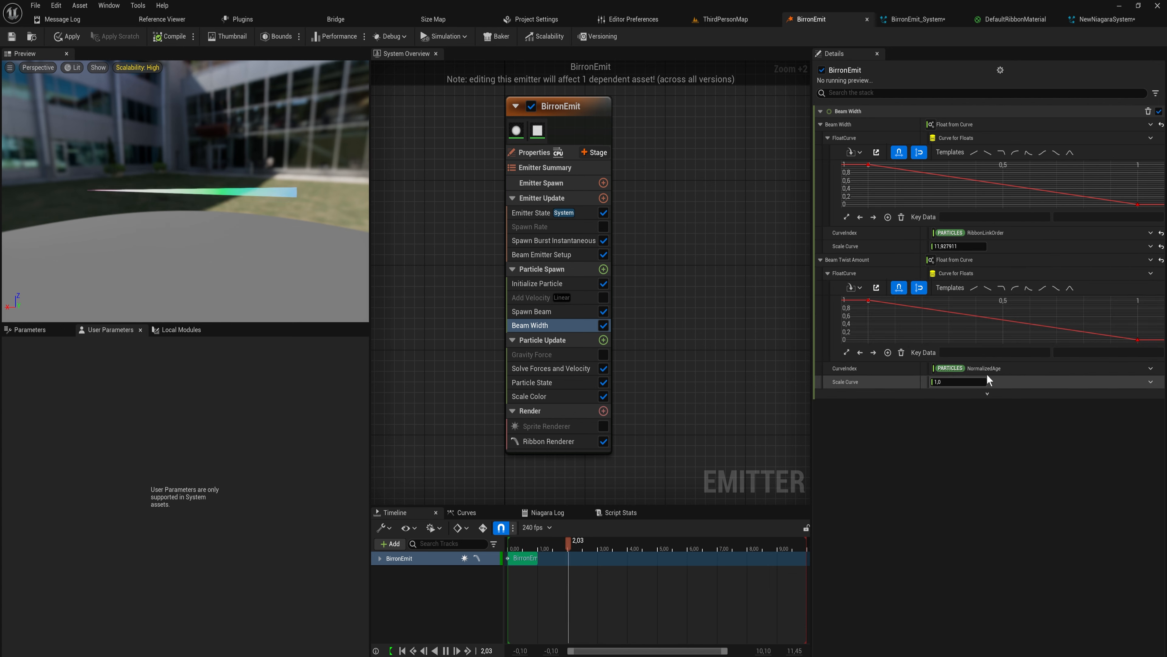
{"action": "right_click", "coordinate": [1014, 240]}
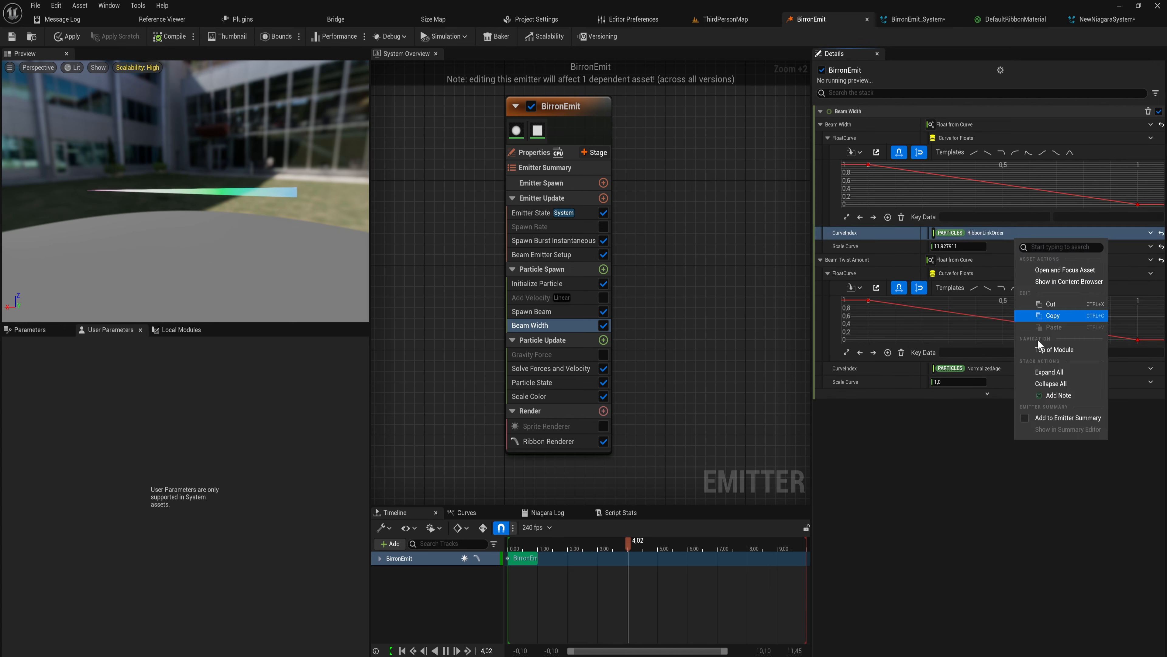
{"action": "left_click", "coordinate": [1052, 315]}
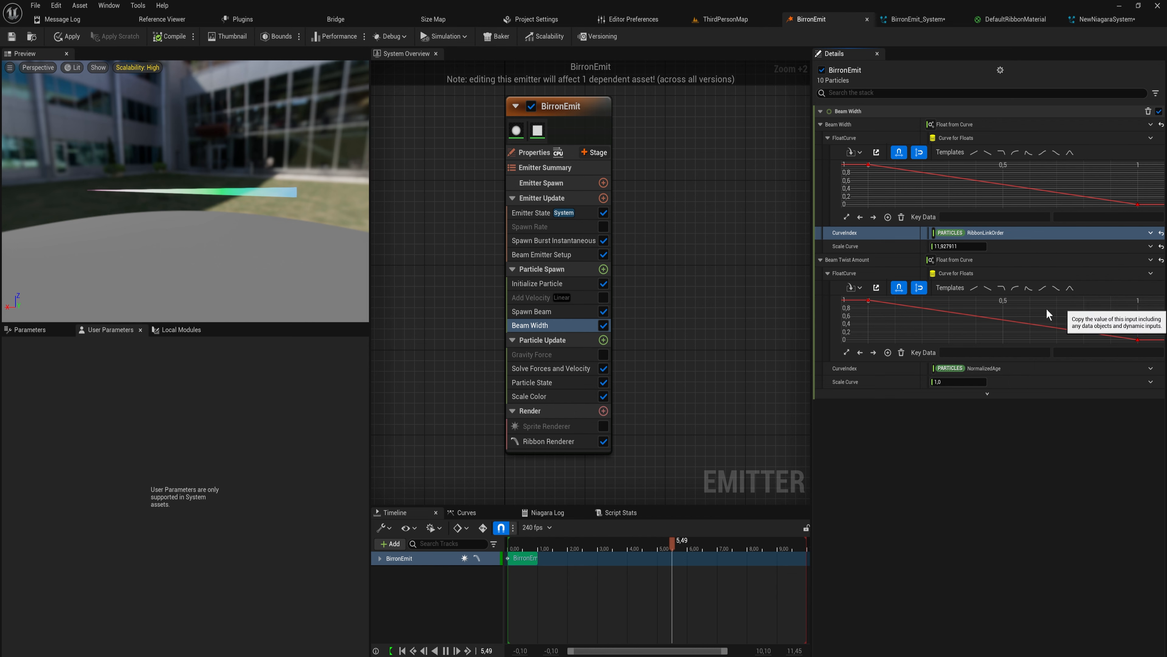
{"action": "right_click", "coordinate": [1015, 372]}
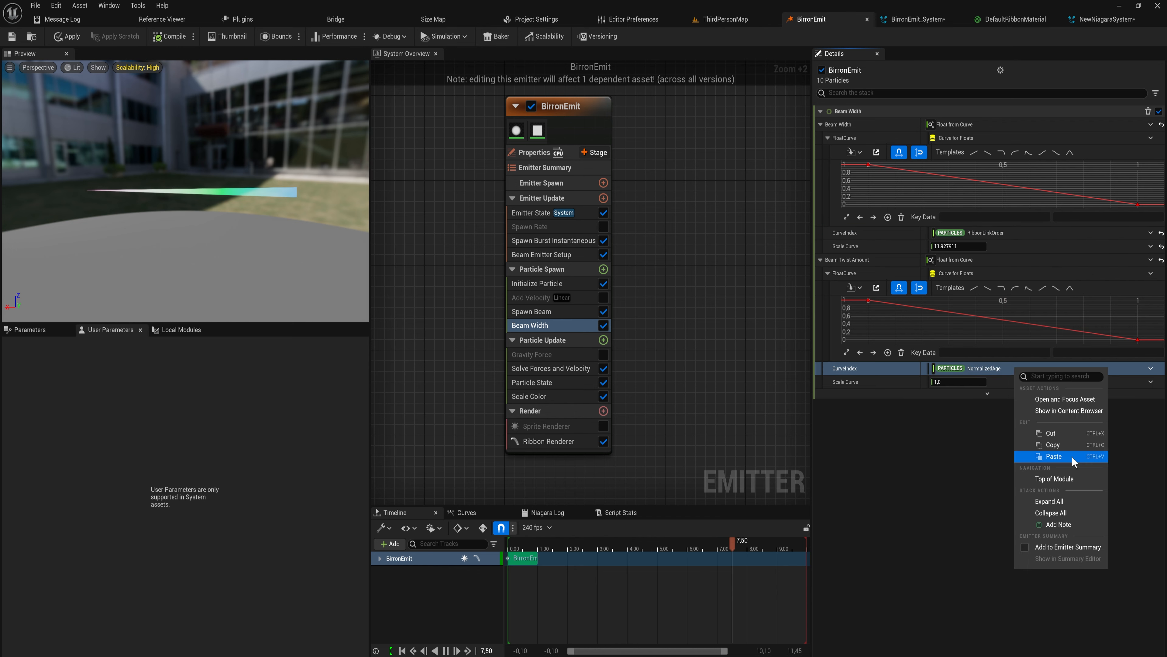
{"action": "left_click", "coordinate": [1053, 457]}
Set the Beam Twist Amount's Scale Curve to about 3.0 and inspect the twisted beam from several angles
{"action": "left_click_drag", "start_coordinate": [958, 381], "coordinate": [983, 382]}
{"action": "mouse_move", "coordinate": [201, 190]}
{"action": "left_mouse_down"}
{"action": "mouse_move", "coordinate": [243, 203]}
{"action": "mouse_move", "coordinate": [285, 248]}
{"action": "mouse_move", "coordinate": [336, 241]}
{"action": "mouse_move", "coordinate": [342, 170]}
{"action": "mouse_move", "coordinate": [216, 177]}
{"action": "mouse_move", "coordinate": [128, 207]}
{"action": "mouse_move", "coordinate": [156, 170]}
{"action": "mouse_move", "coordinate": [206, 188]}
{"action": "left_mouse_up"}
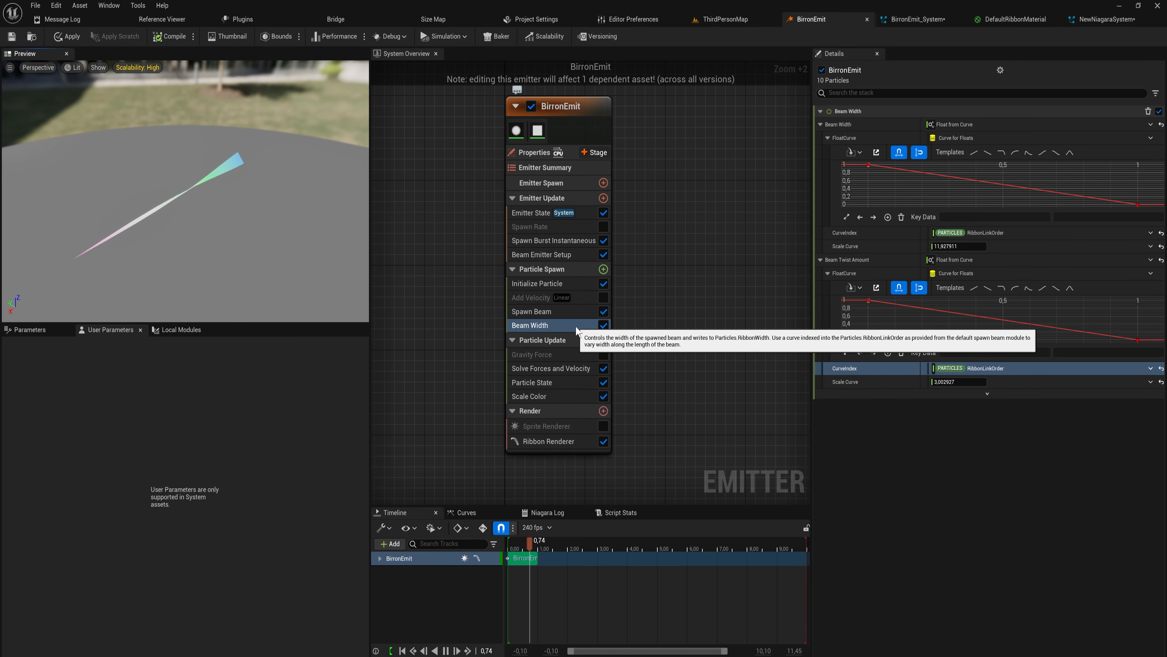
{"action": "left_click_drag", "start_coordinate": [264, 220], "coordinate": [267, 186]}
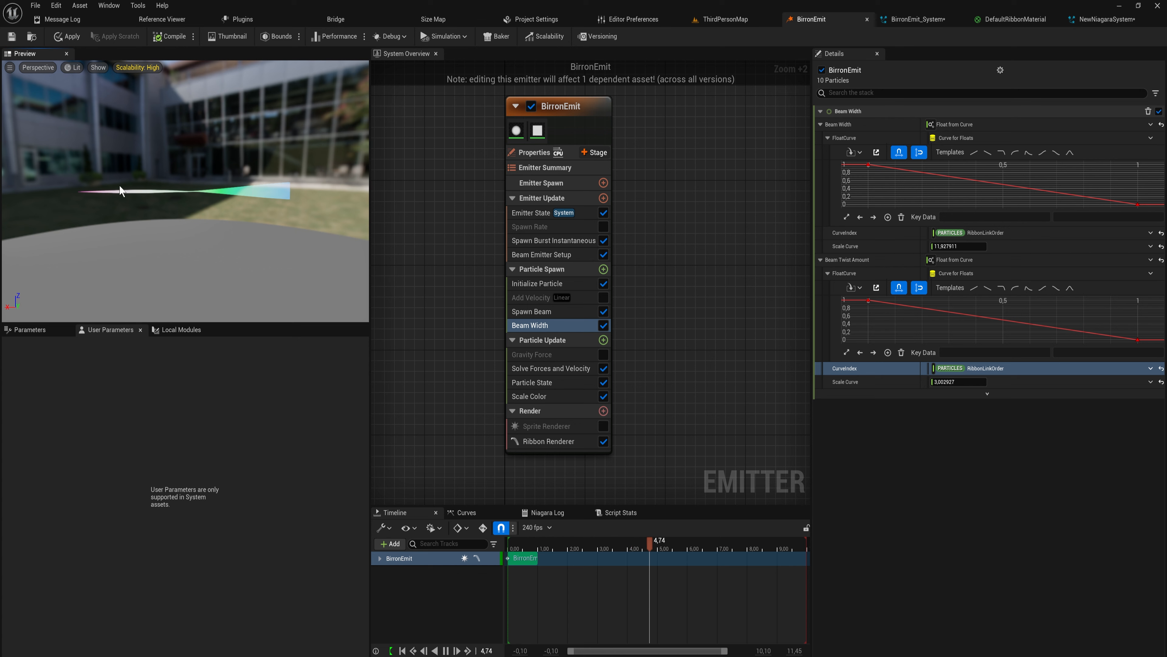
{"action": "left_click_drag", "start_coordinate": [180, 212], "coordinate": [224, 211]}
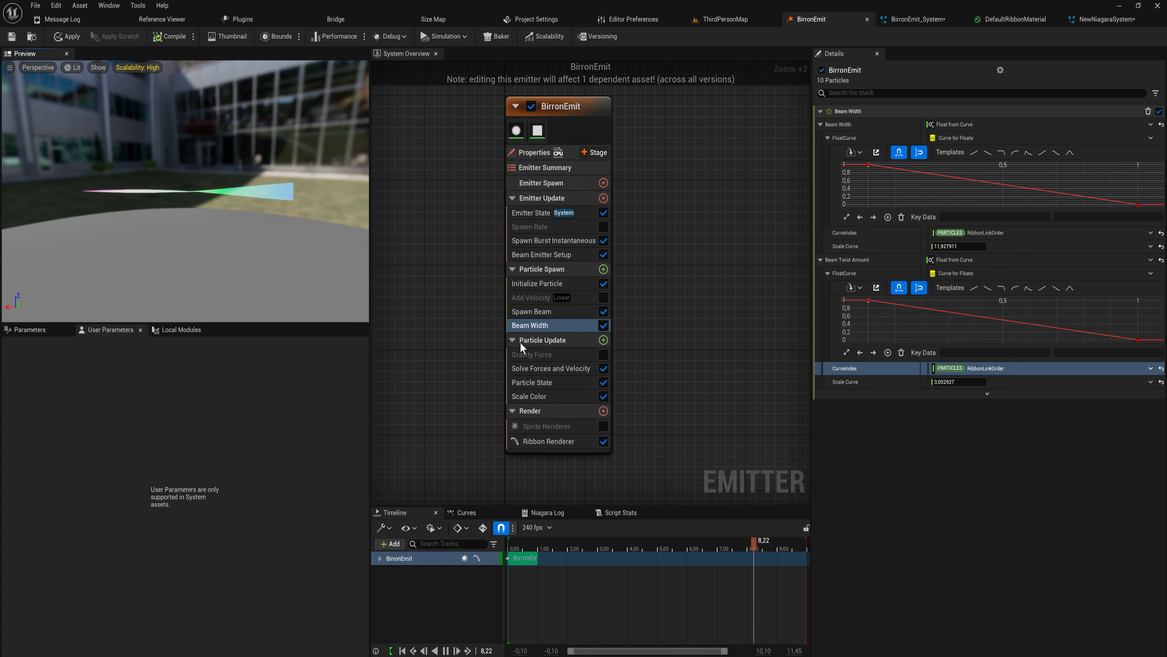
Replace Beam Width with a Scale Ribbon Width module in Particle Update, driven by Float from Curve with CurveIndex linked to RibbonLinkOrder
{"action": "key", "text": "Delete"}
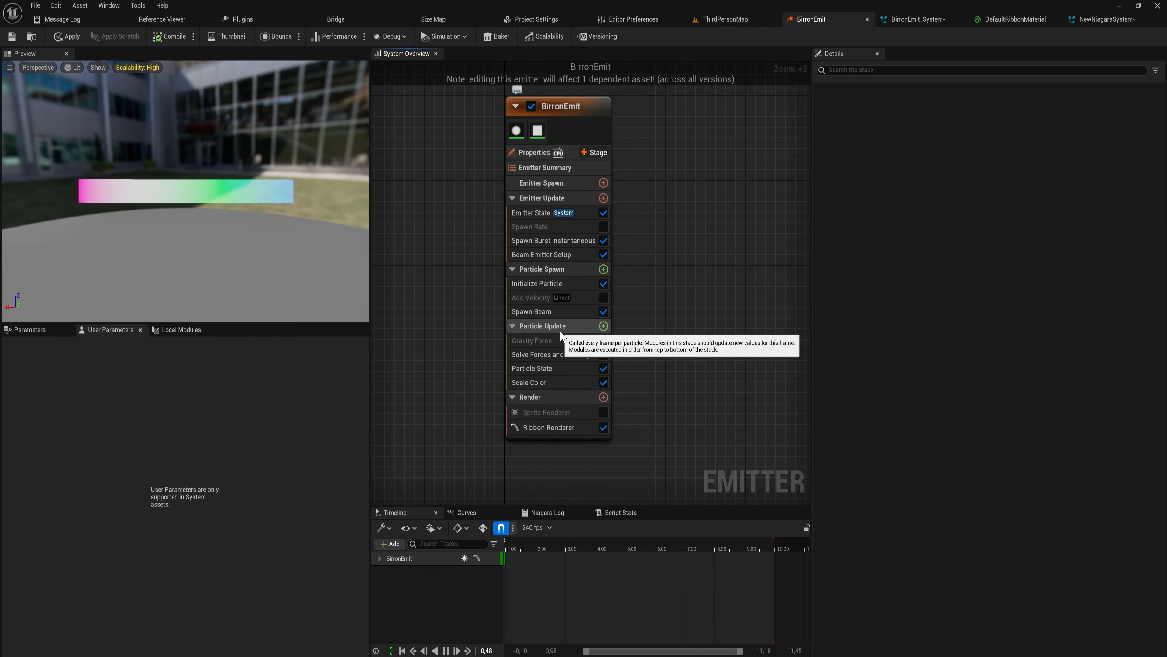
{"action": "left_click", "coordinate": [603, 326]}
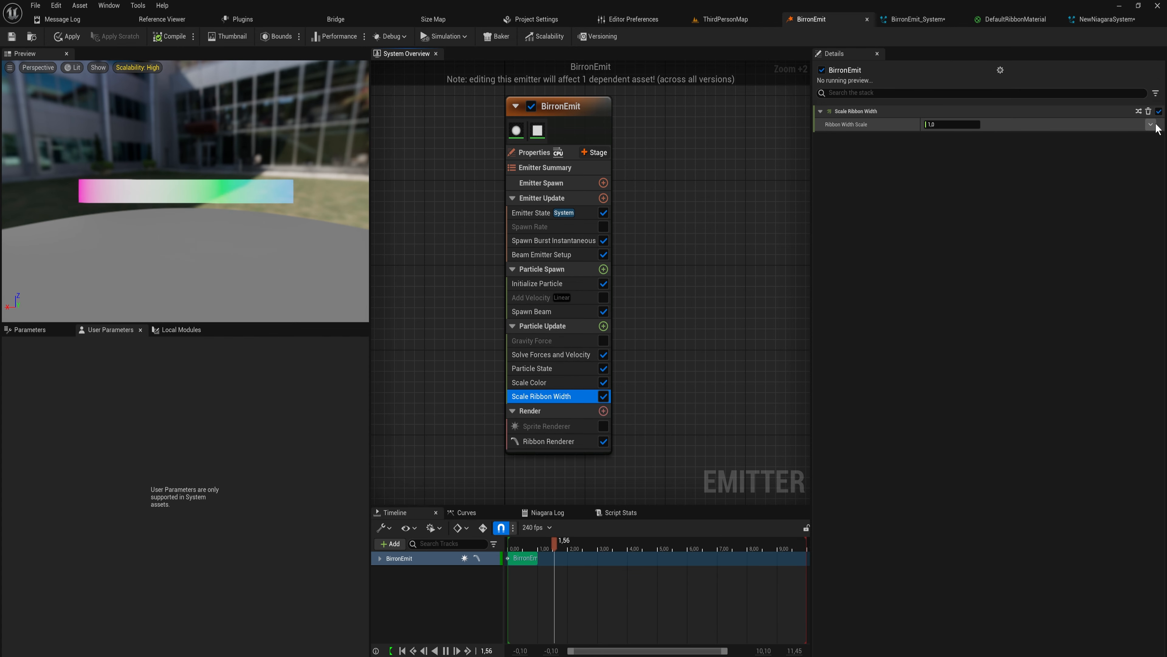
{"action": "left_click", "coordinate": [1151, 124]}
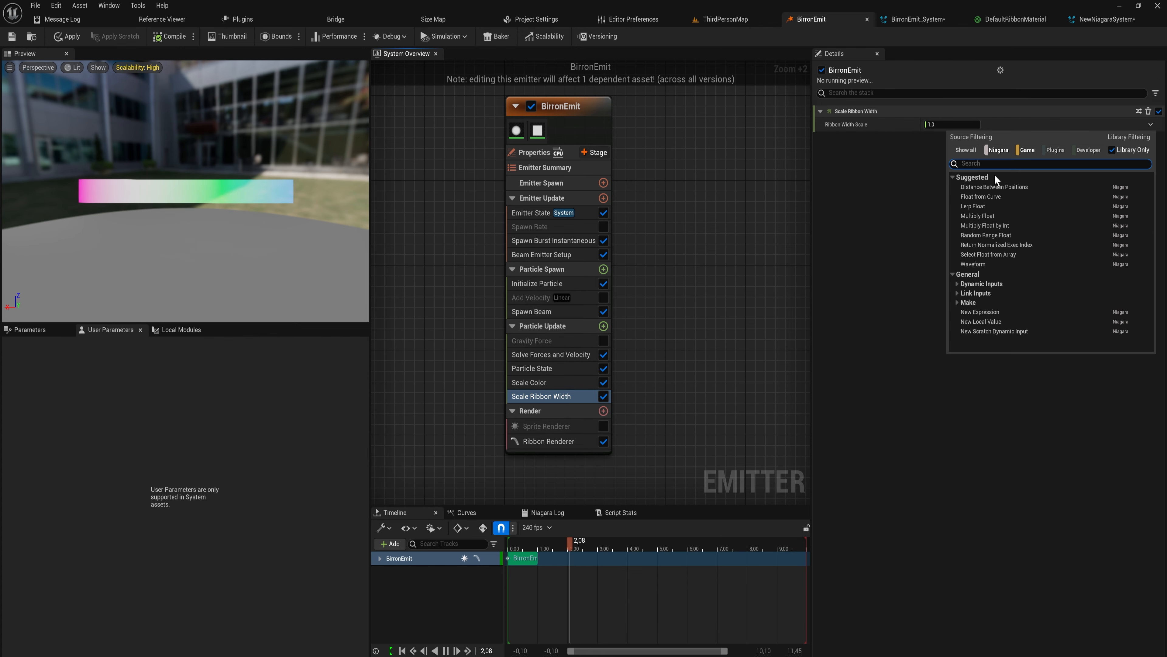
{"action": "type", "text": "curve"}
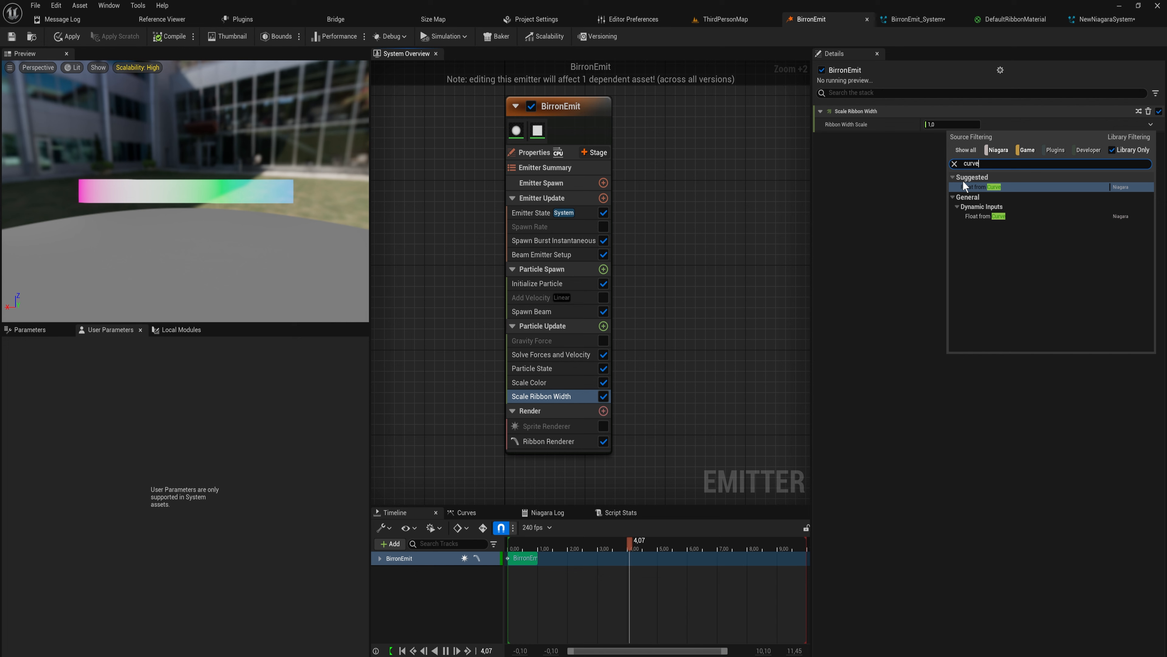
{"action": "left_click", "coordinate": [1025, 187]}
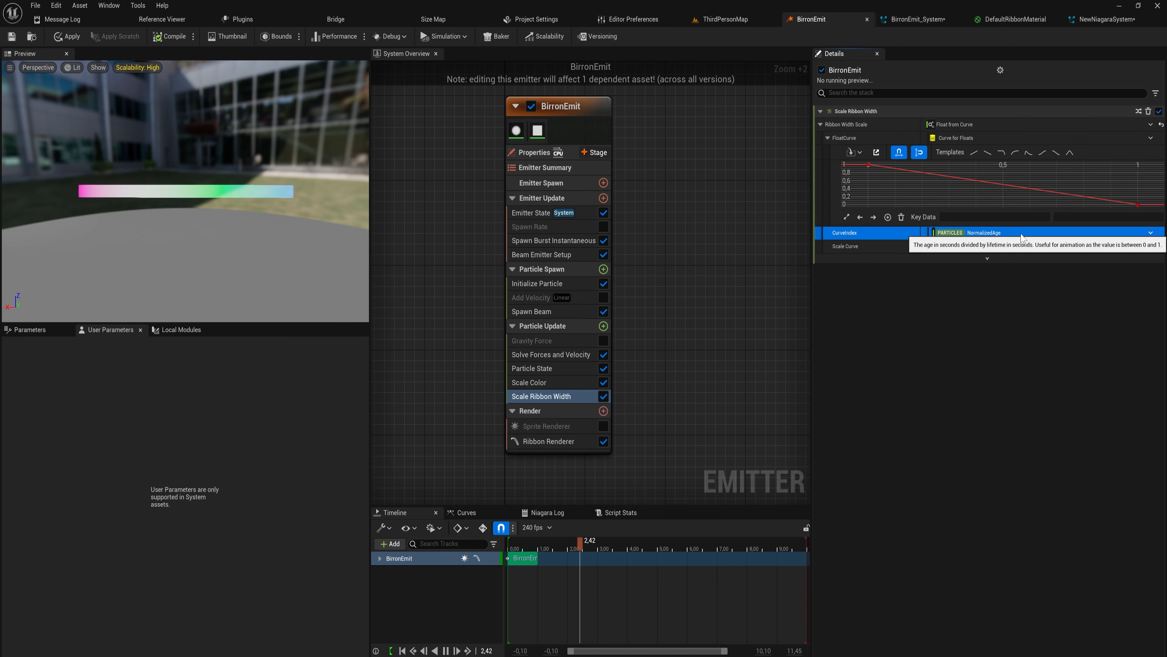
{"action": "right_click", "coordinate": [995, 235]}
{"action": "left_click", "coordinate": [1043, 324]}
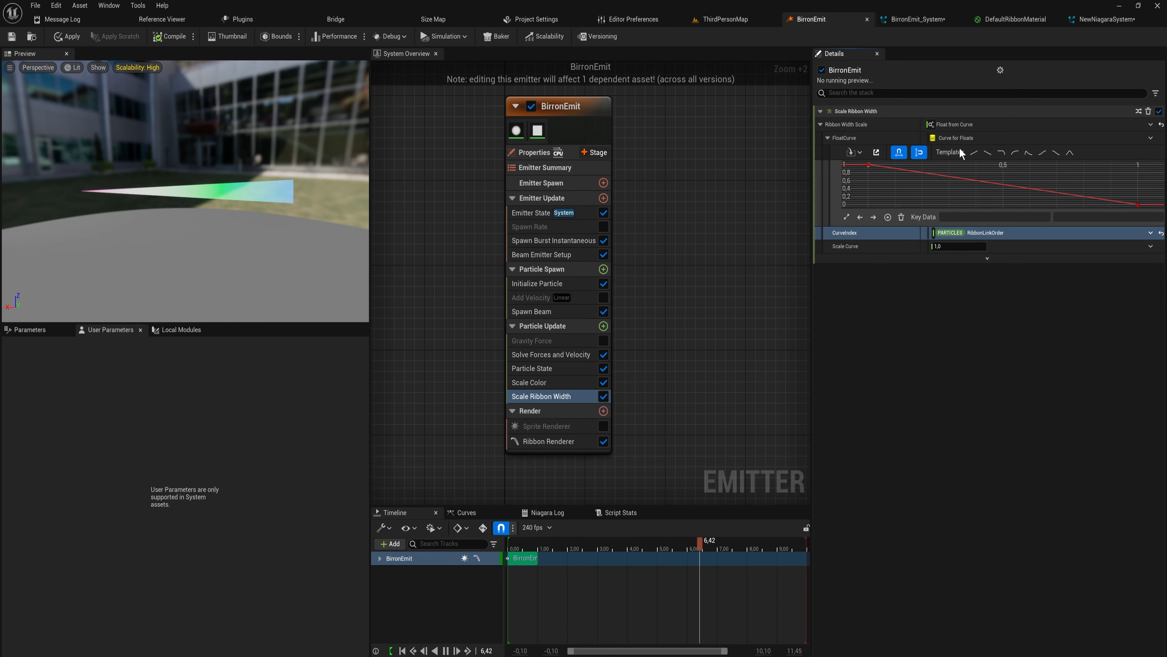
Add keys to the Scale Ribbon Width curve so it rises from 0 to 1.0 at 0.1 and drops to 0 from about 0.9 to 1
{"action": "middle_click", "coordinate": [921, 170]}
{"action": "mouse_move", "coordinate": [921, 171]}
{"action": "left_mouse_down"}
{"action": "mouse_move", "coordinate": [908, 165]}
{"action": "mouse_move", "coordinate": [937, 167]}
{"action": "left_mouse_up"}
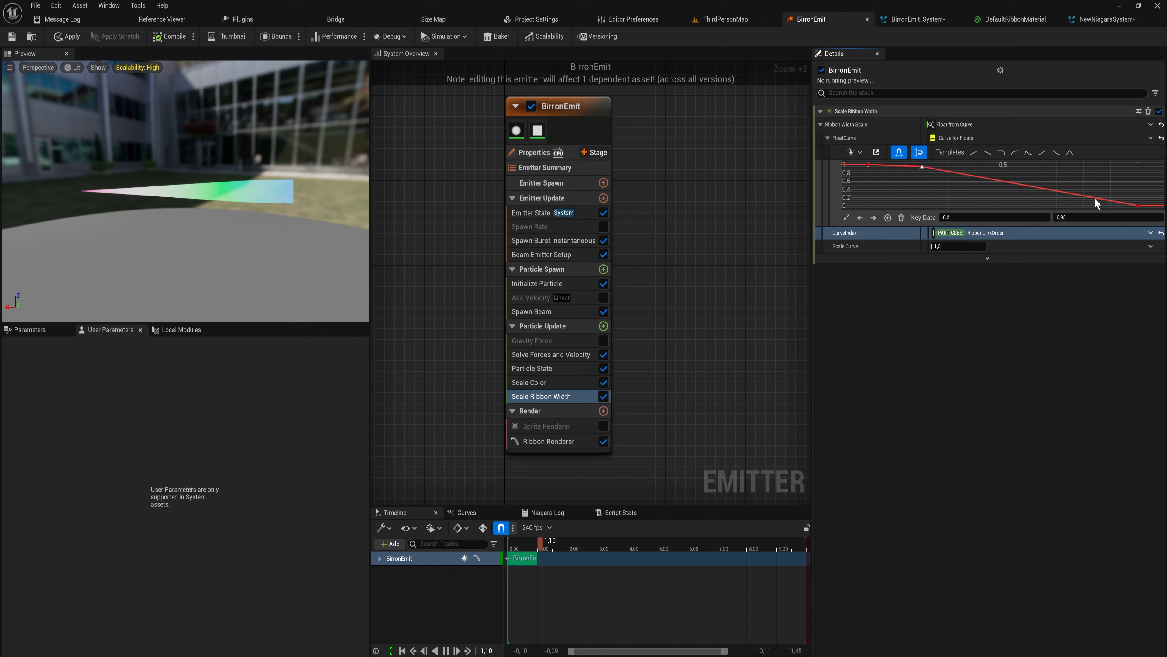
{"action": "middle_click", "coordinate": [1095, 198]}
{"action": "left_click_drag", "start_coordinate": [1085, 196], "coordinate": [1120, 166]}
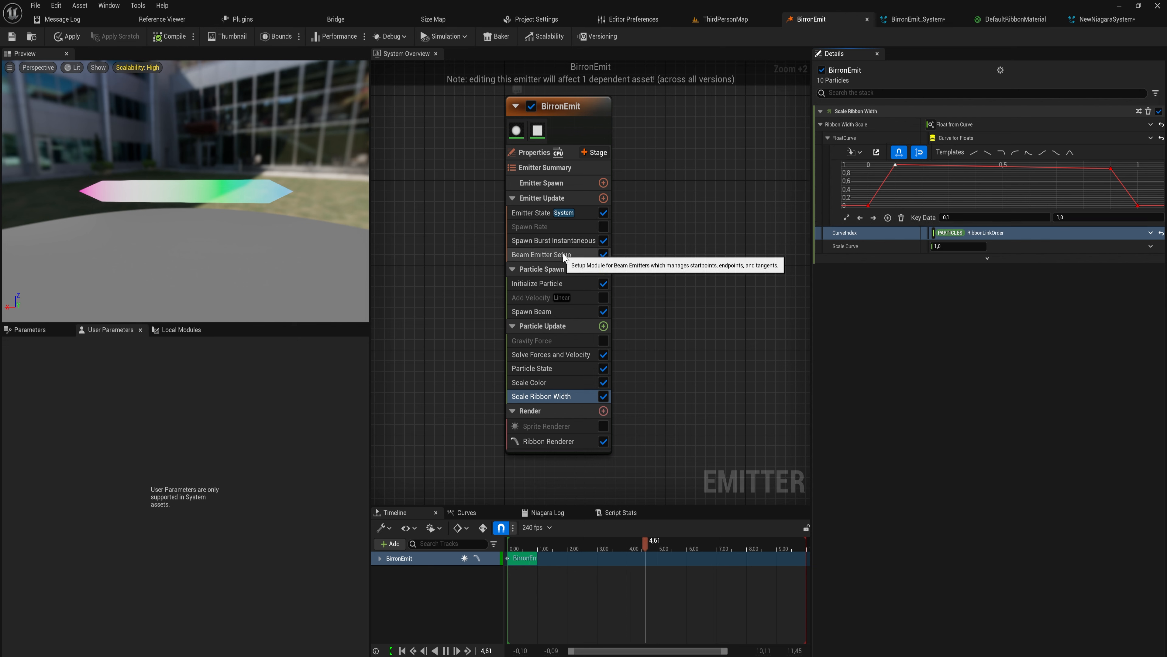
Set the Ribbon Width in the Initialize Particle module to 5
{"action": "left_click", "coordinate": [556, 285]}
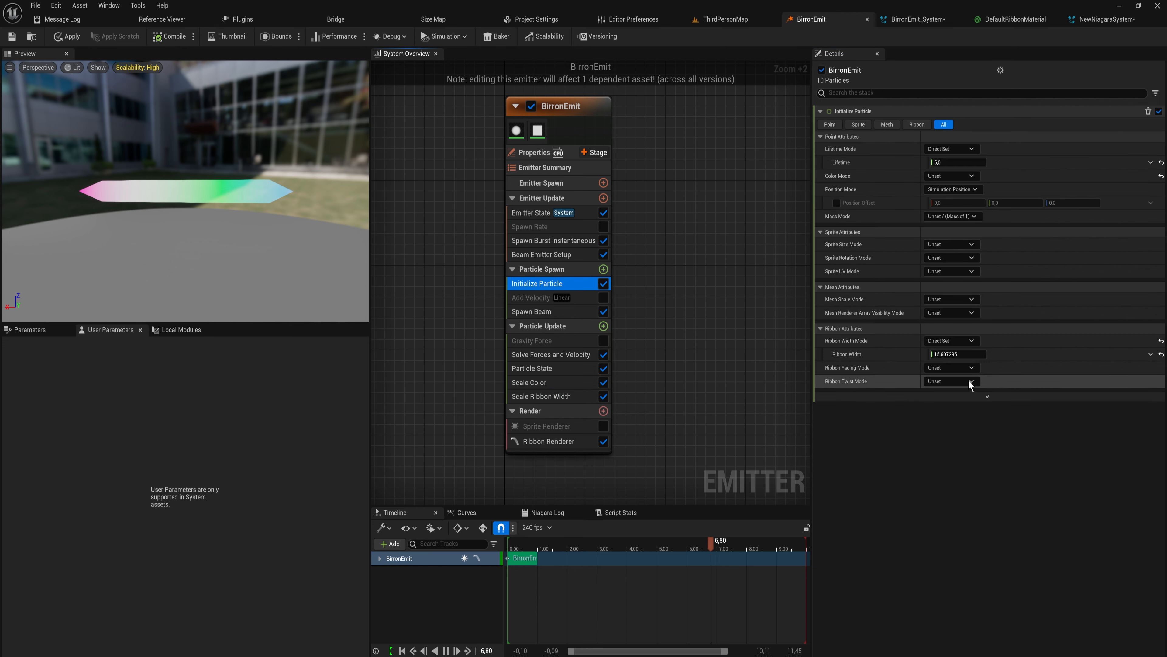
{"action": "left_click", "coordinate": [956, 354]}
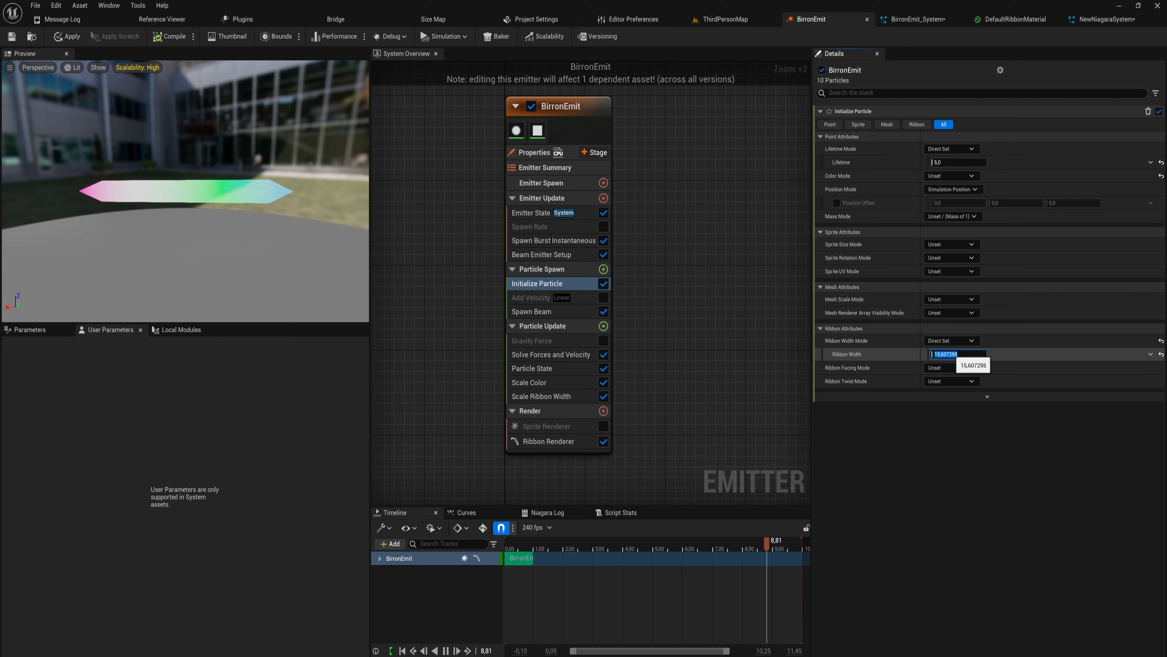
{"action": "type", "text": "5"}
{"action": "key", "text": "Return"}
{"action": "left_click_drag", "start_coordinate": [115, 156], "coordinate": [367, 182]}
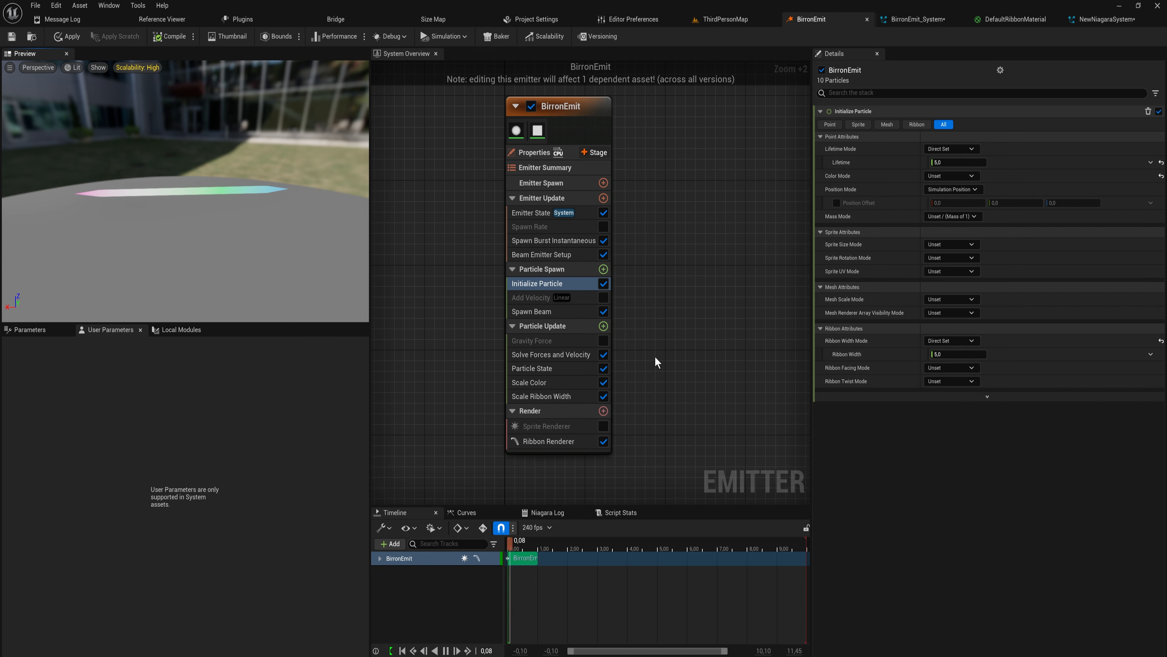
Add a Jitter Position module to Particle Update and set its Jitter Amount to 1
{"action": "left_click", "coordinate": [604, 325]}
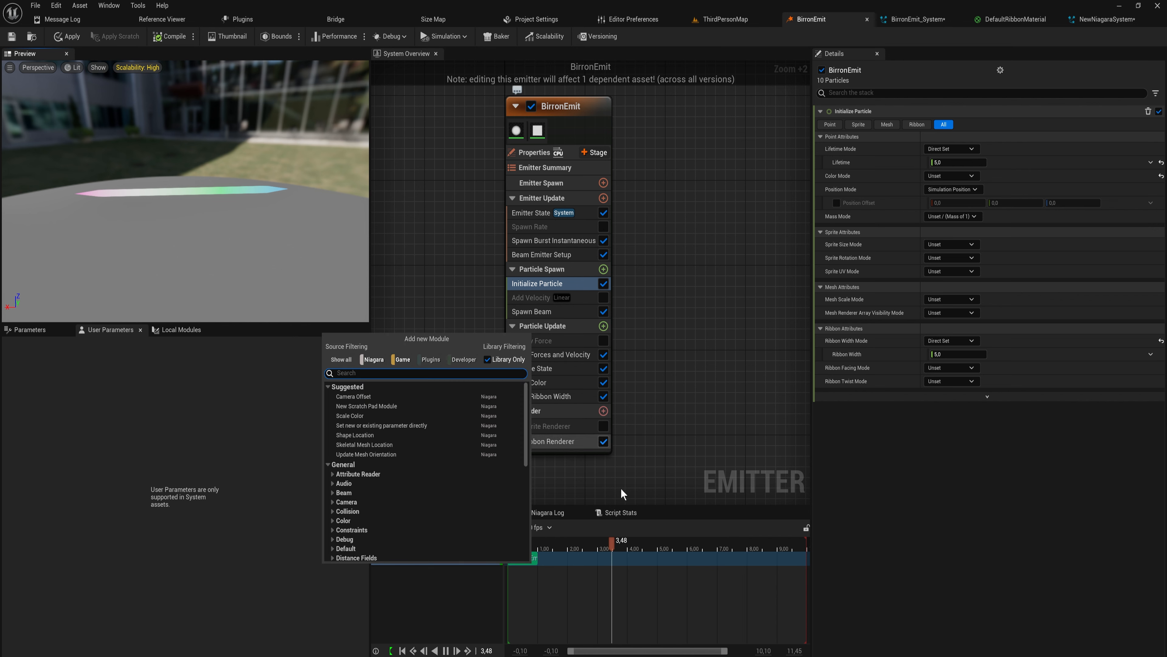
{"action": "type", "text": "ji"}
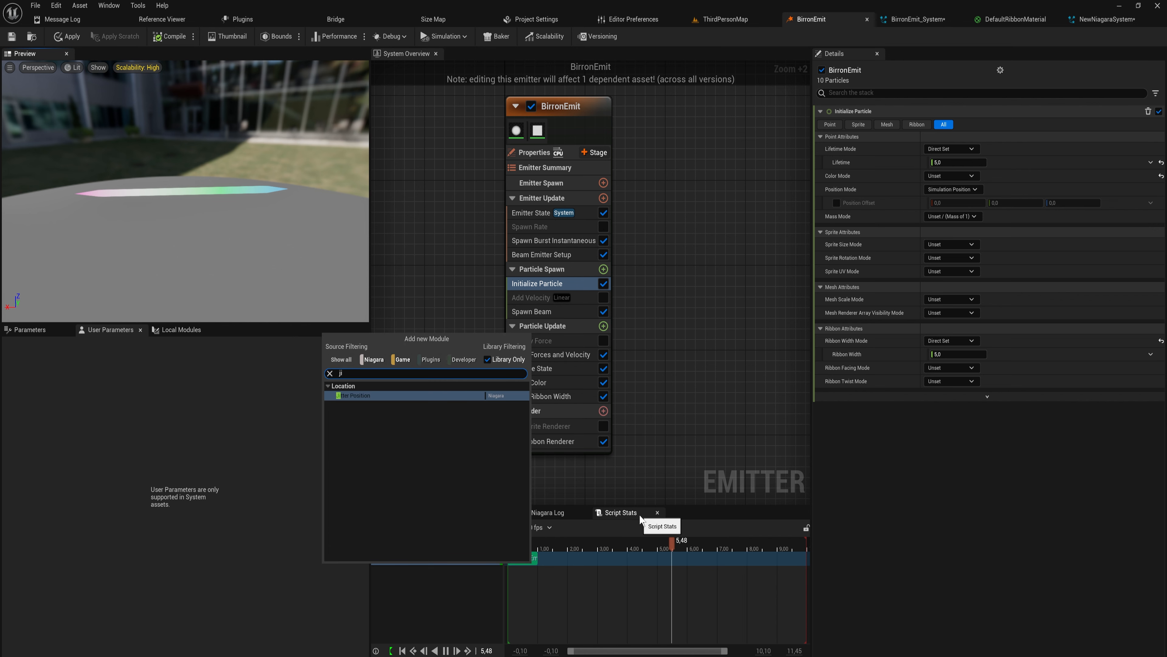
{"action": "key", "text": "Return"}
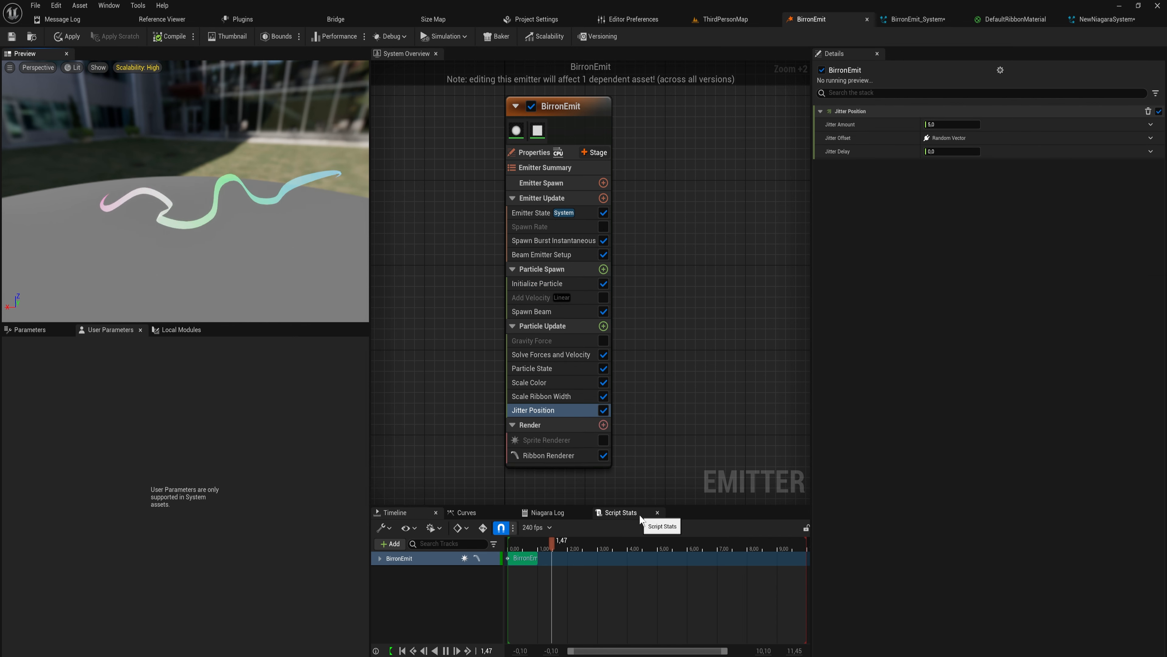
{"action": "mouse_move", "coordinate": [286, 159]}
{"action": "left_mouse_down"}
{"action": "mouse_move", "coordinate": [296, 124]}
{"action": "mouse_move", "coordinate": [304, 151]}
{"action": "left_mouse_up"}
{"action": "left_click_drag", "start_coordinate": [276, 234], "coordinate": [248, 225]}
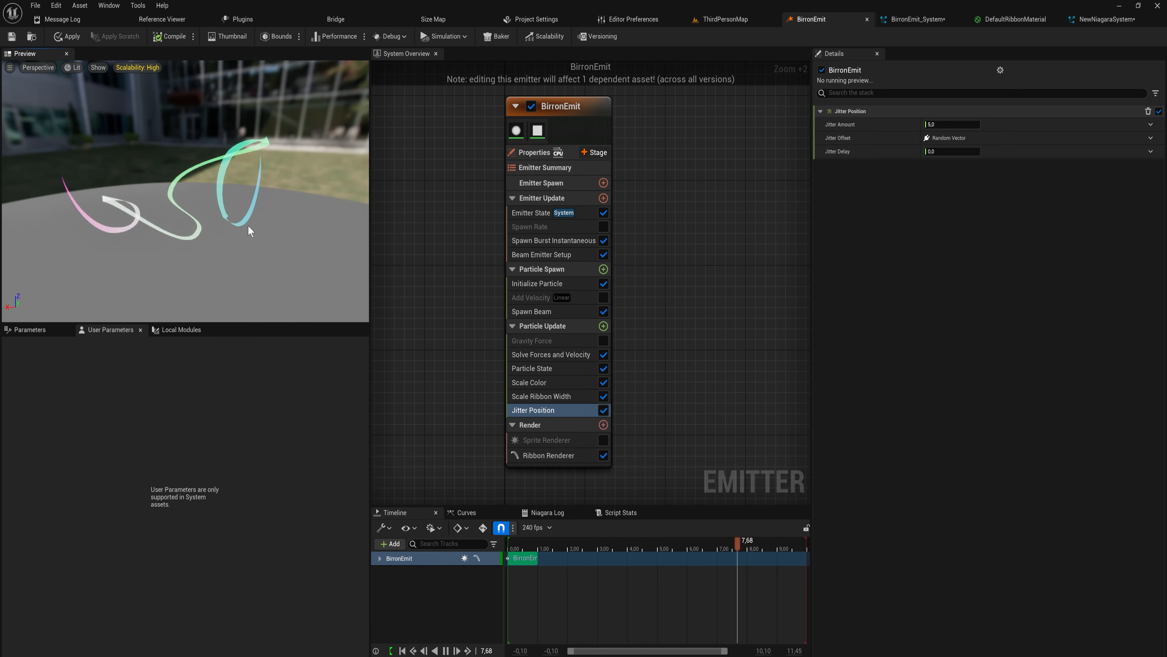
{"action": "left_click", "coordinate": [949, 124]}
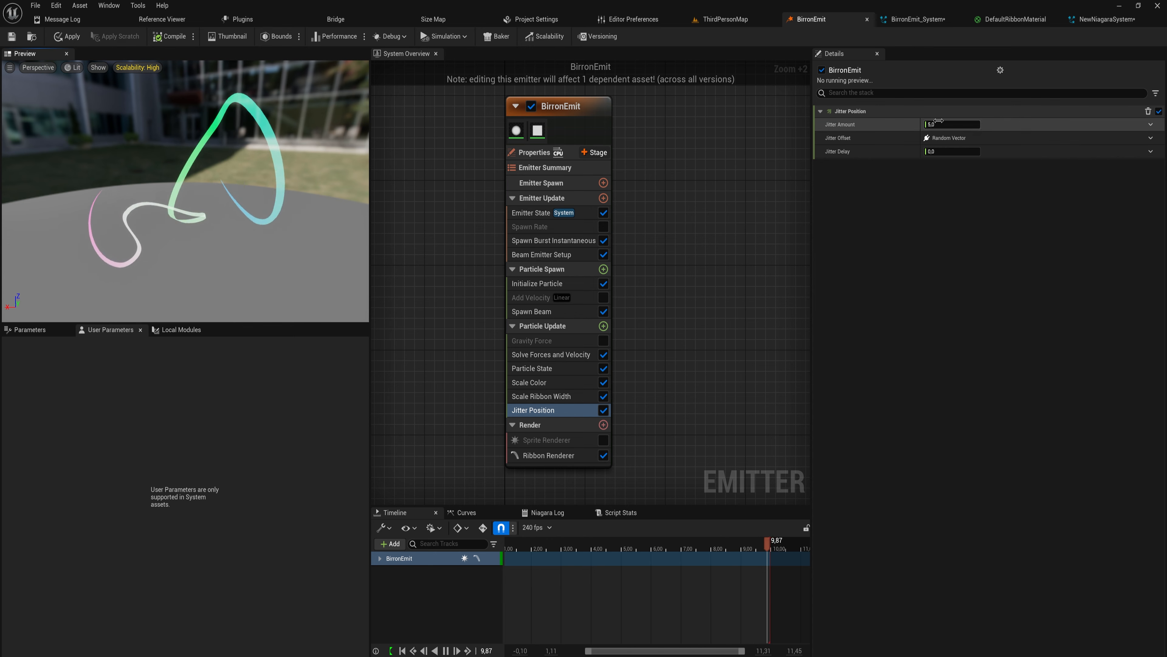
{"action": "type", "text": "1"}
{"action": "key", "text": "Return"}
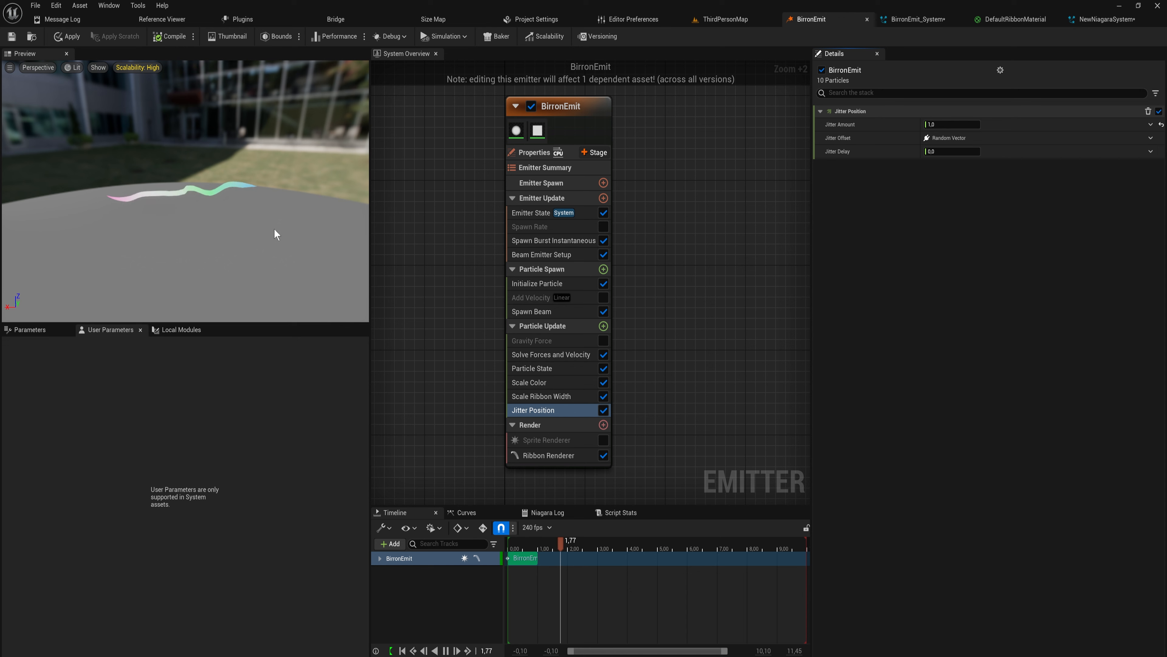
Preview the beam's particles with only the Sprite Renderer enabled and with both the Sprite and Ribbon Renderers enabled
{"action": "left_click", "coordinate": [604, 455]}
{"action": "left_click", "coordinate": [603, 440]}
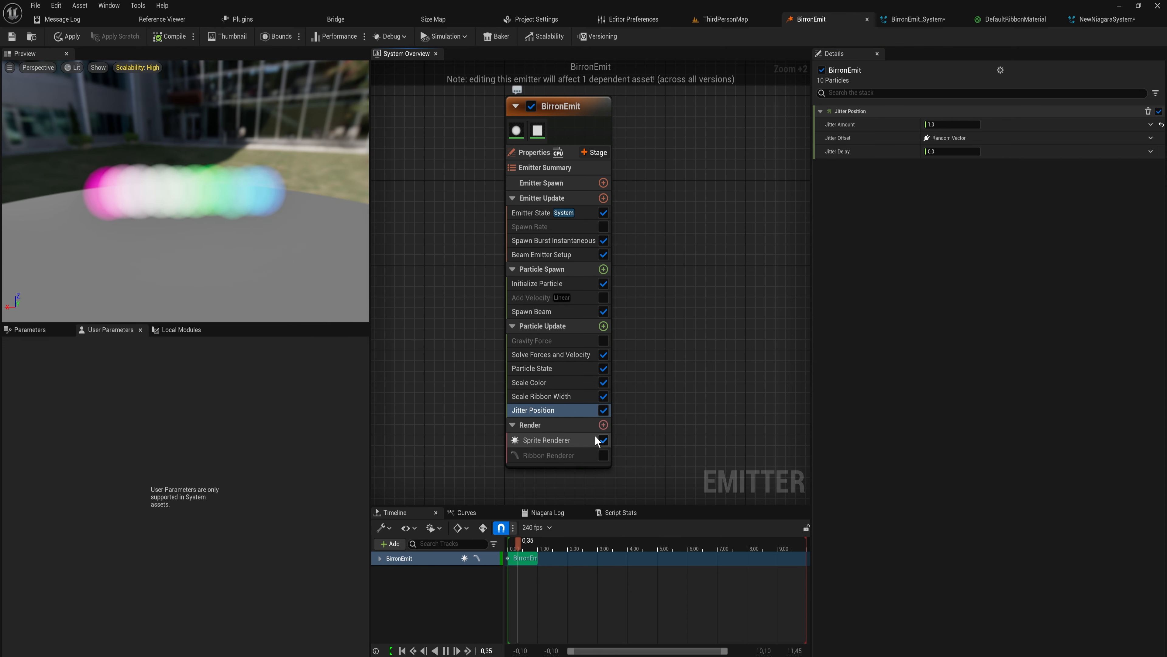
{"action": "left_click_drag", "start_coordinate": [185, 191], "coordinate": [258, 240]}
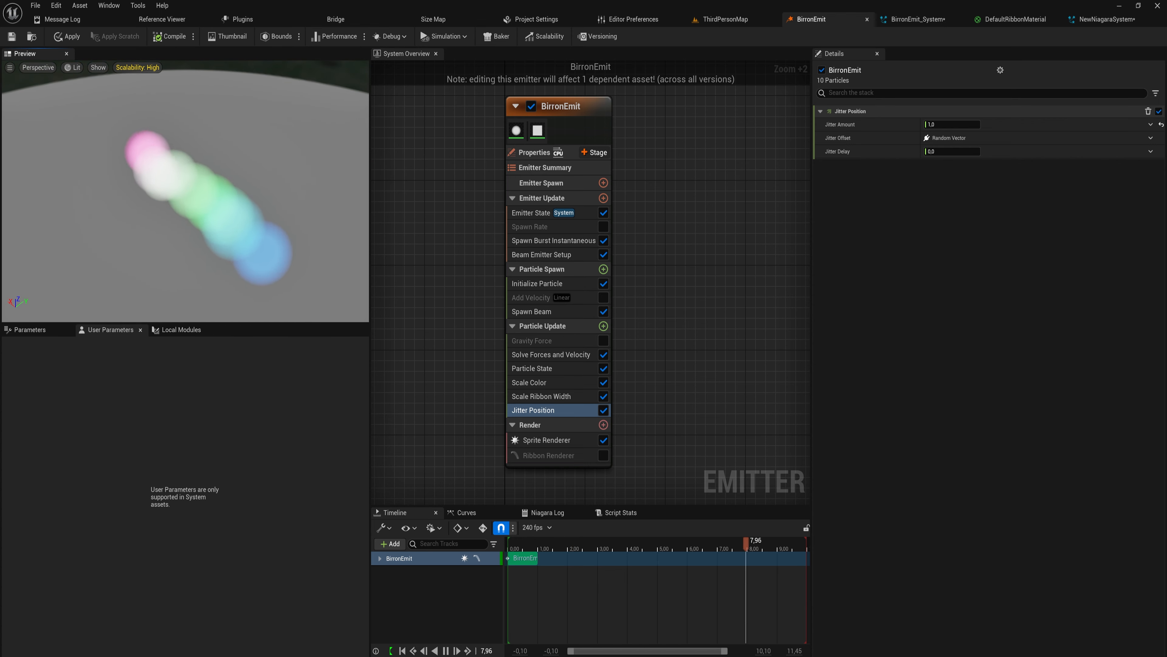
{"action": "left_click", "coordinate": [601, 455]}
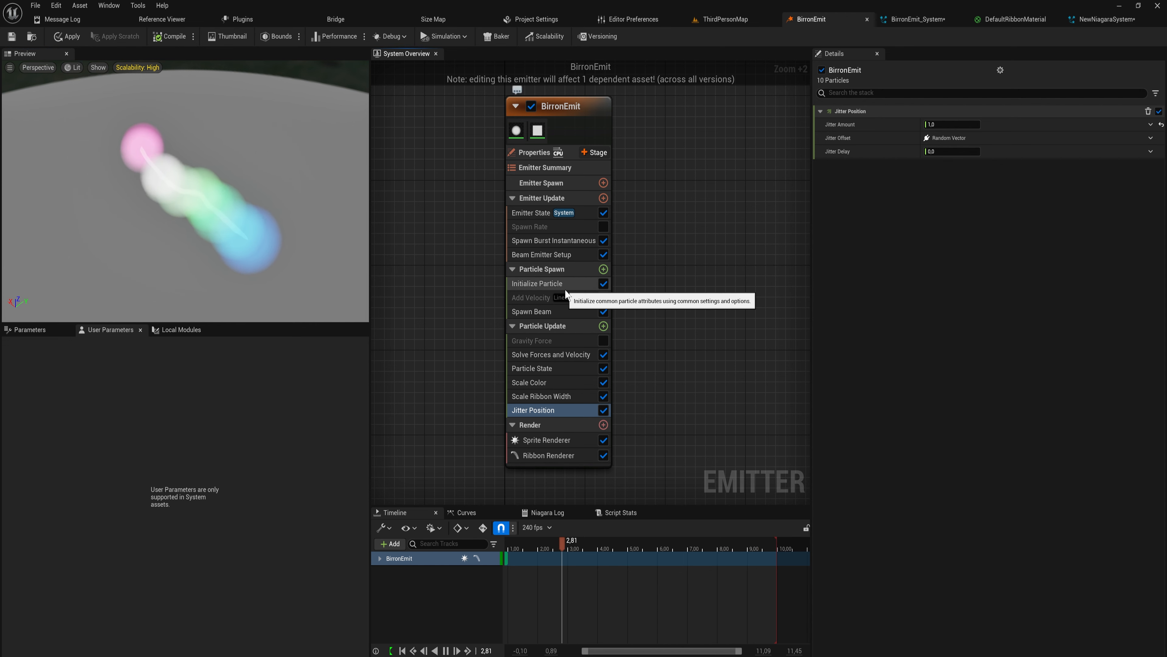
Set the Lifetime in Initialize Particle to 1 and shorten the timeline's playback range to end at about 1 second
{"action": "left_click", "coordinate": [552, 283]}
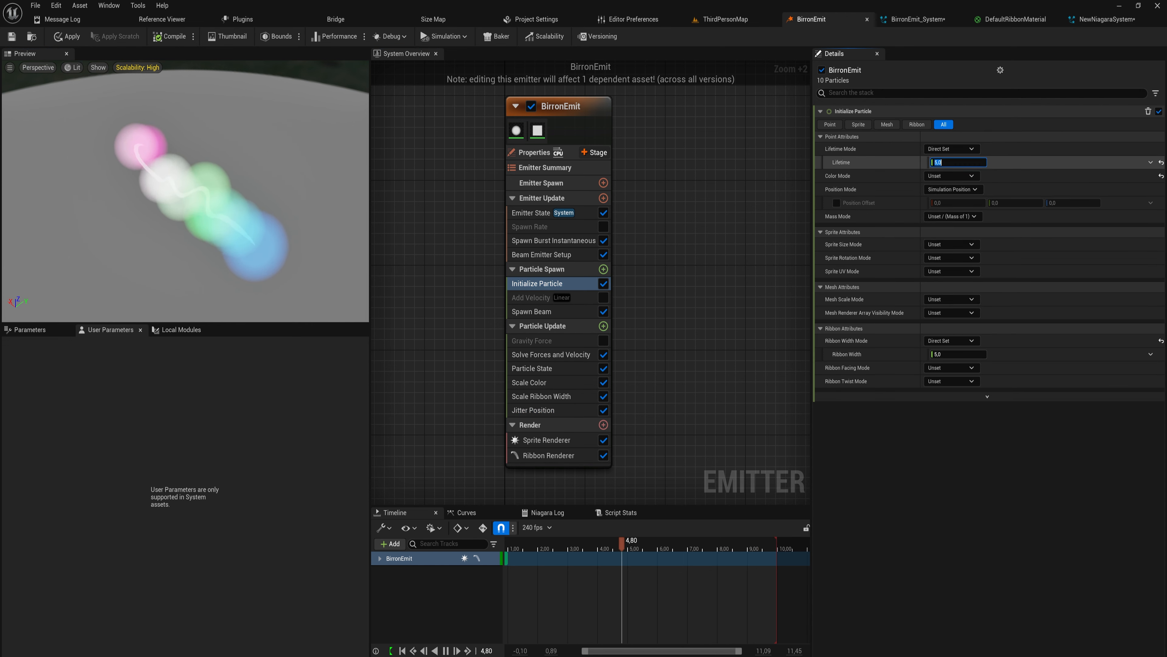
{"action": "left_click", "coordinate": [948, 161]}
{"action": "type", "text": "1"}
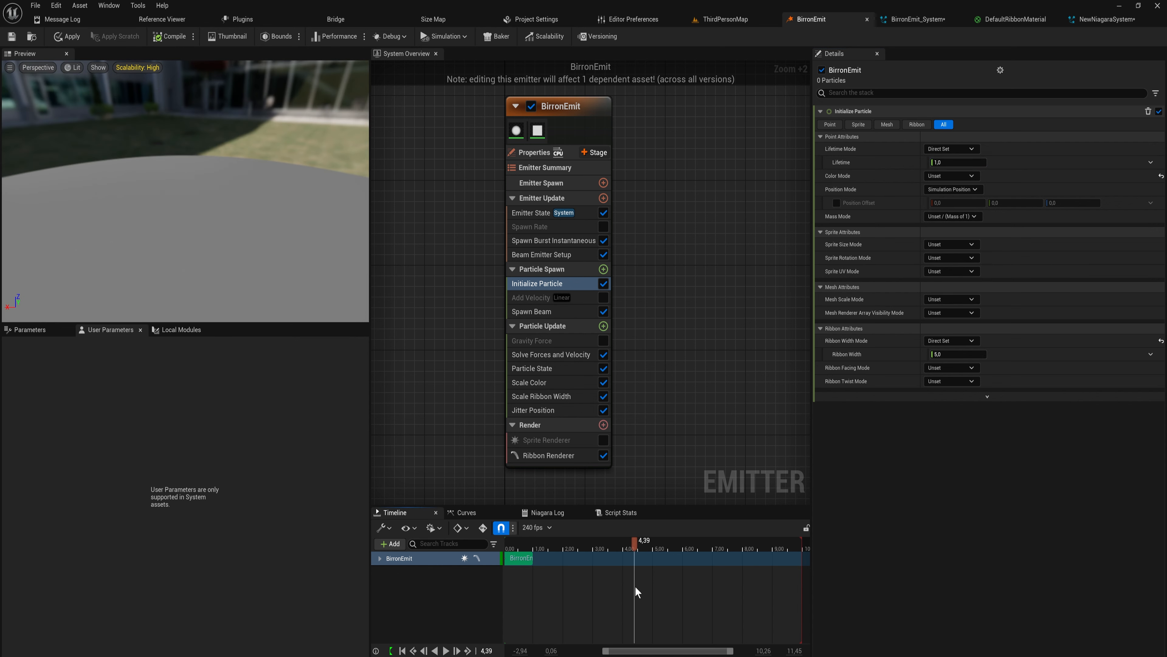
{"action": "left_click_drag", "start_coordinate": [801, 549], "coordinate": [543, 591]}
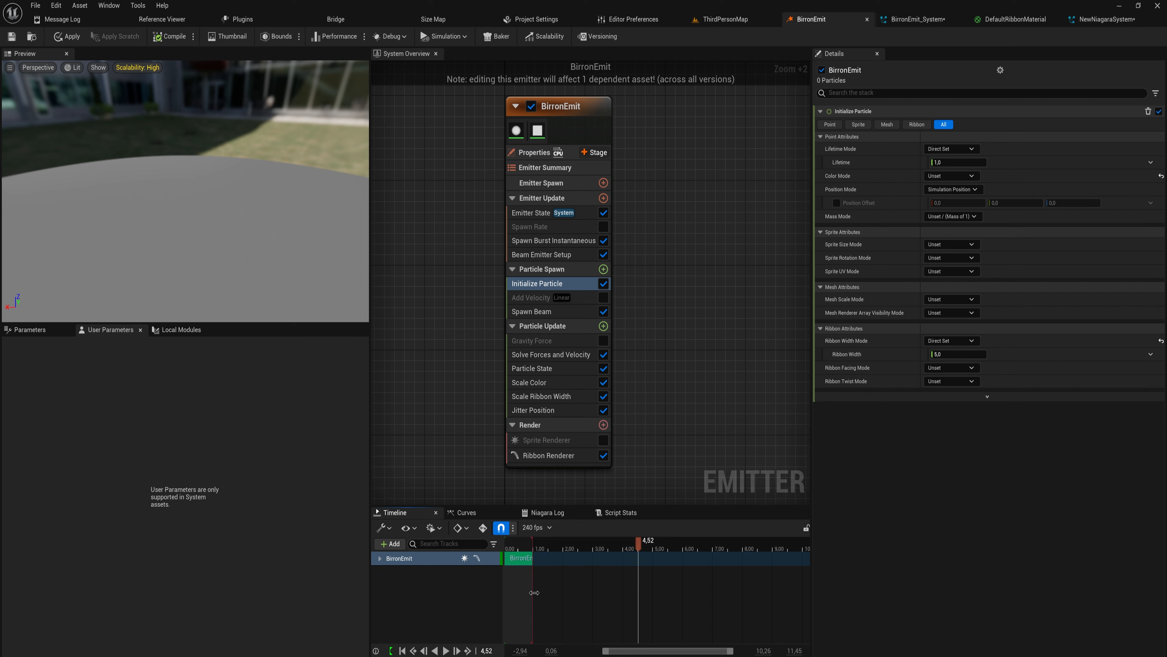
{"action": "right_click_drag", "start_coordinate": [534, 592], "coordinate": [614, 571]}
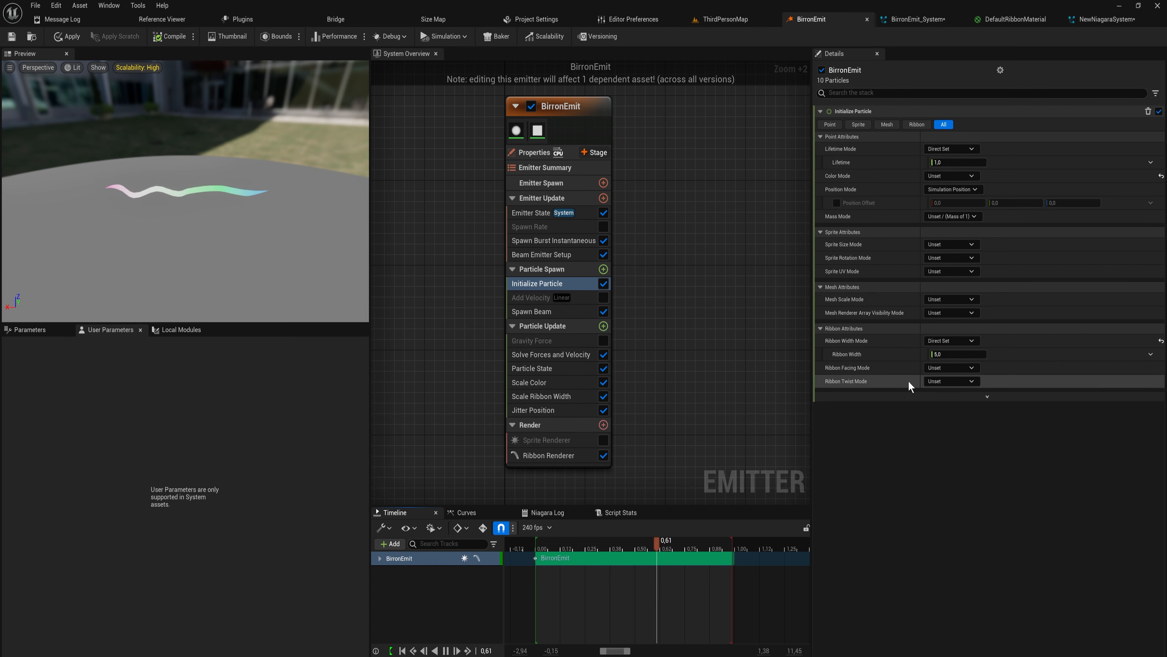
Set the Sprite Size Mode to Uniform with a sprite size of 2, and enable the Sprite Renderer in place of the Ribbon Renderer
{"action": "left_click", "coordinate": [949, 245]}
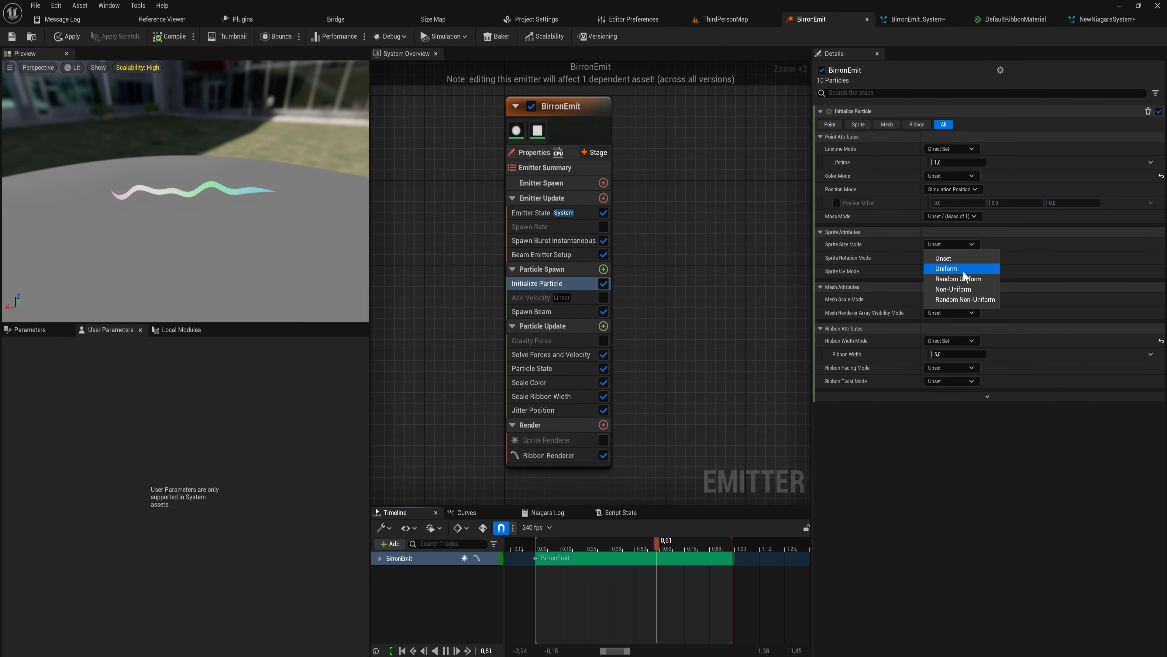
{"action": "left_click", "coordinate": [963, 272]}
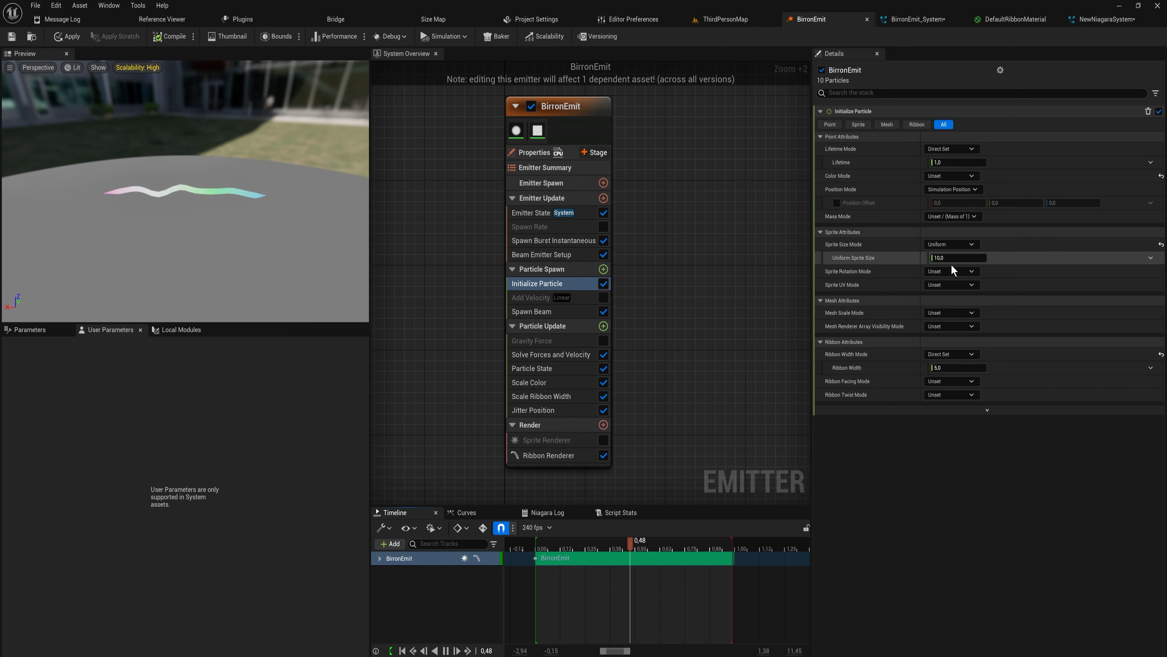
{"action": "left_click_drag", "start_coordinate": [961, 254], "coordinate": [937, 254]}
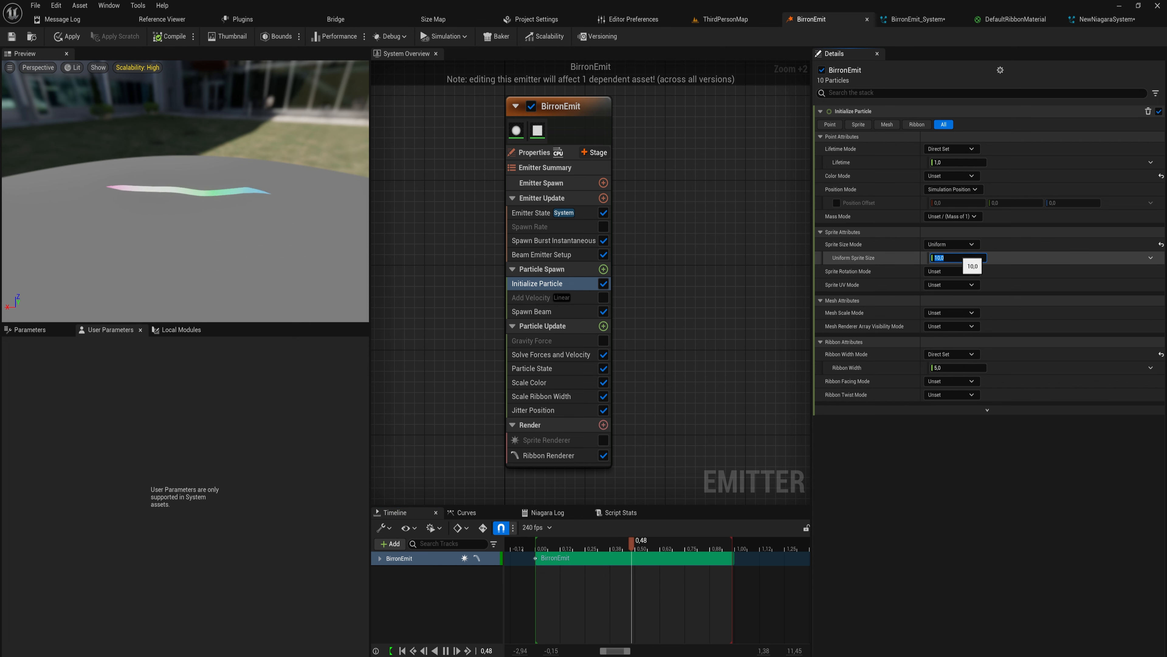
{"action": "left_click", "coordinate": [604, 441]}
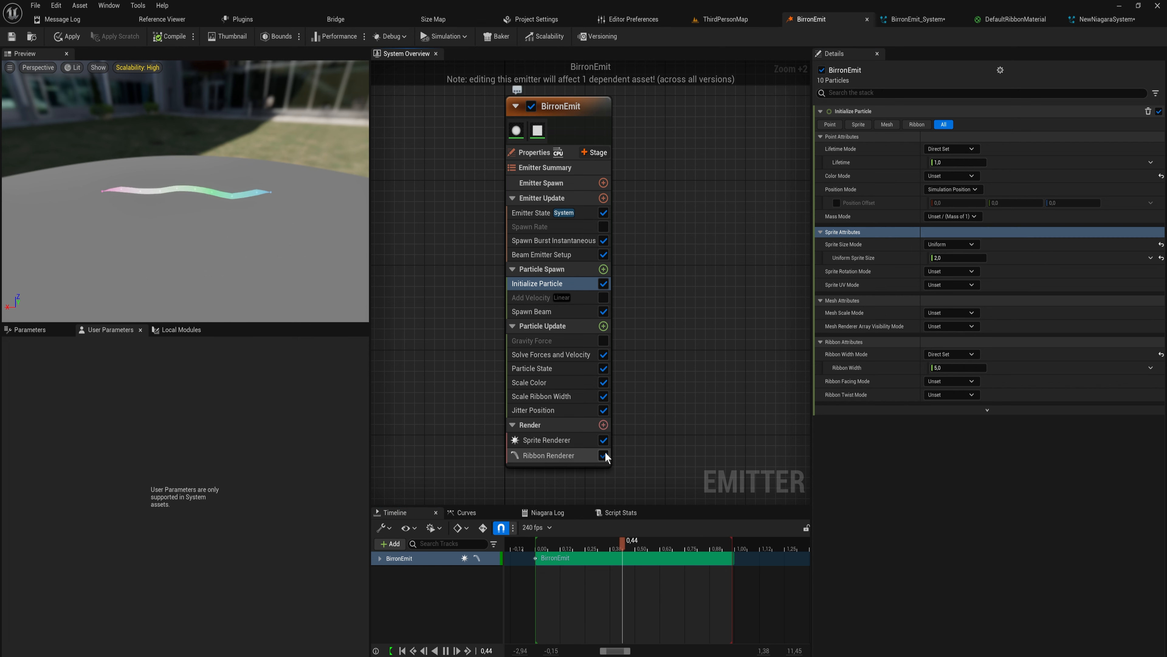
{"action": "left_click", "coordinate": [604, 454]}
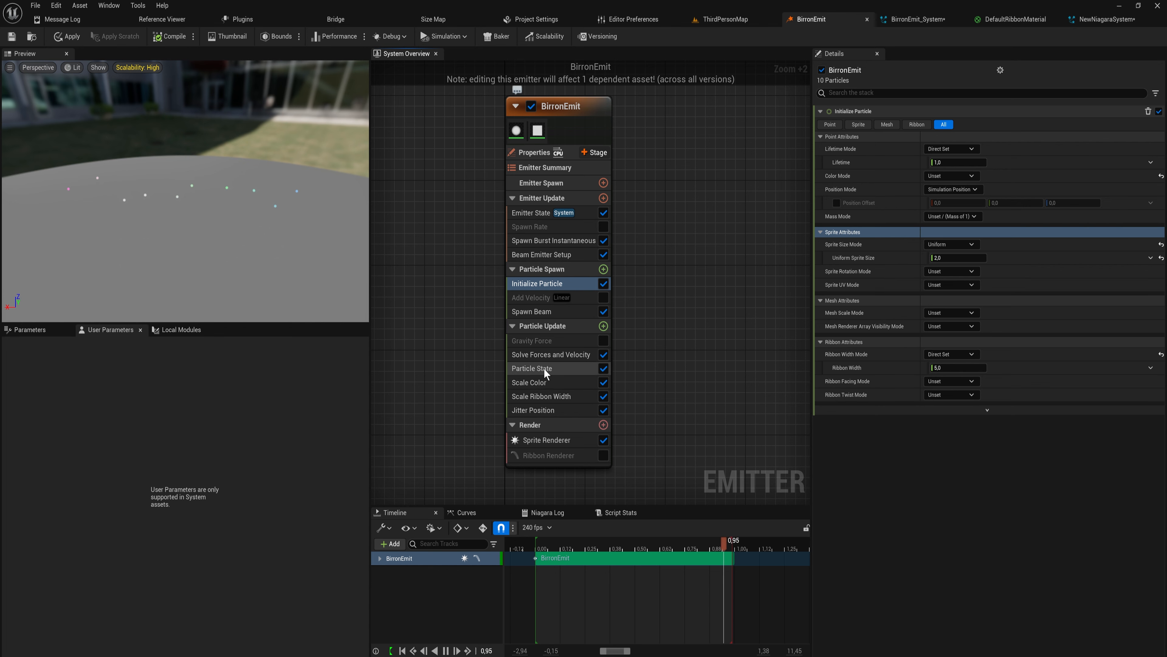
Set the Spawn Count of the Spawn Burst Instantaneous module to 50
{"action": "left_click", "coordinate": [570, 240]}
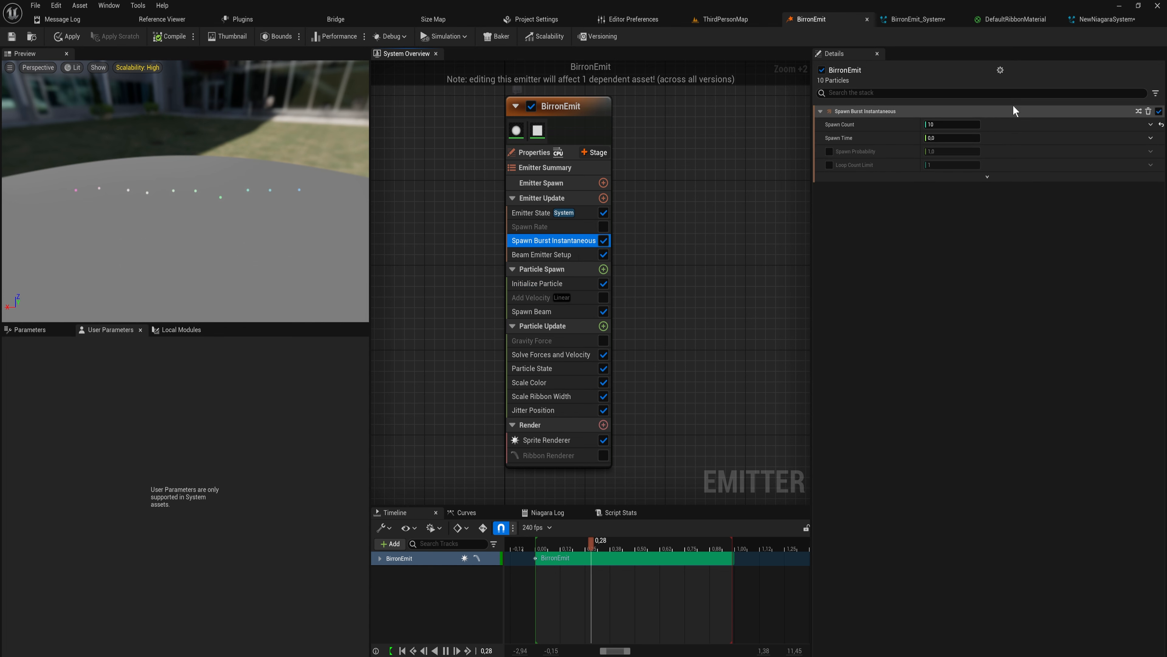
{"action": "left_click", "coordinate": [975, 123]}
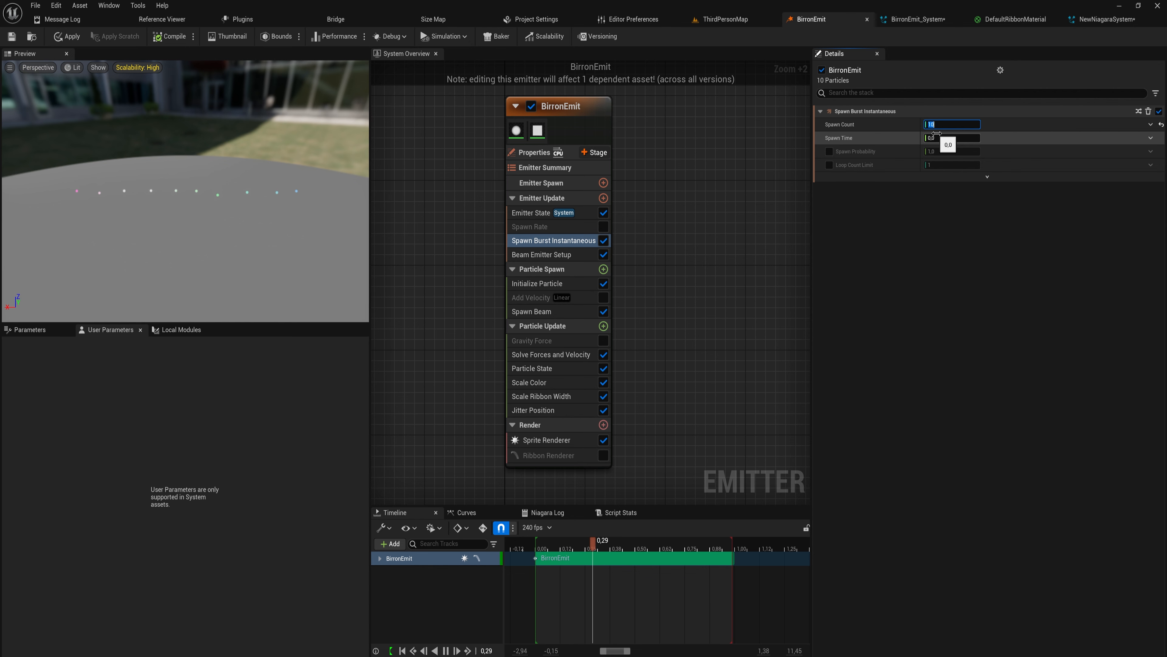
{"action": "type", "text": "50"}
{"action": "key", "text": "Return"}
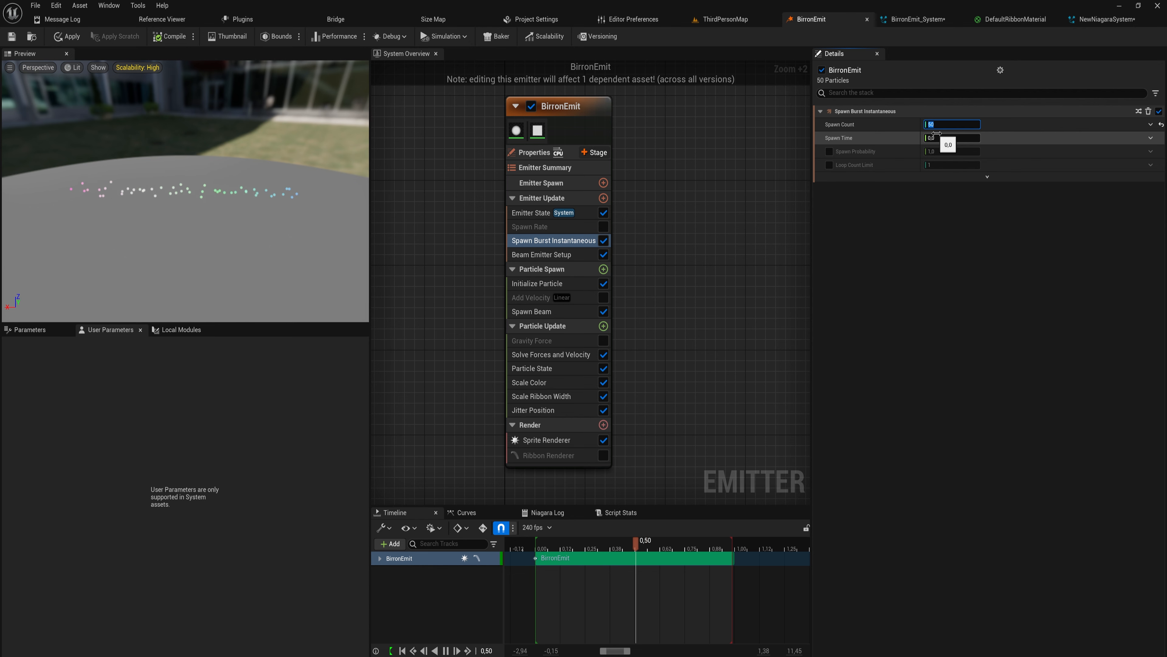
Disable the Sprite Renderer, re-enable the Ribbon Renderer and inspect the beam up close in the preview
{"action": "left_click", "coordinate": [603, 441]}
{"action": "left_click", "coordinate": [604, 455]}
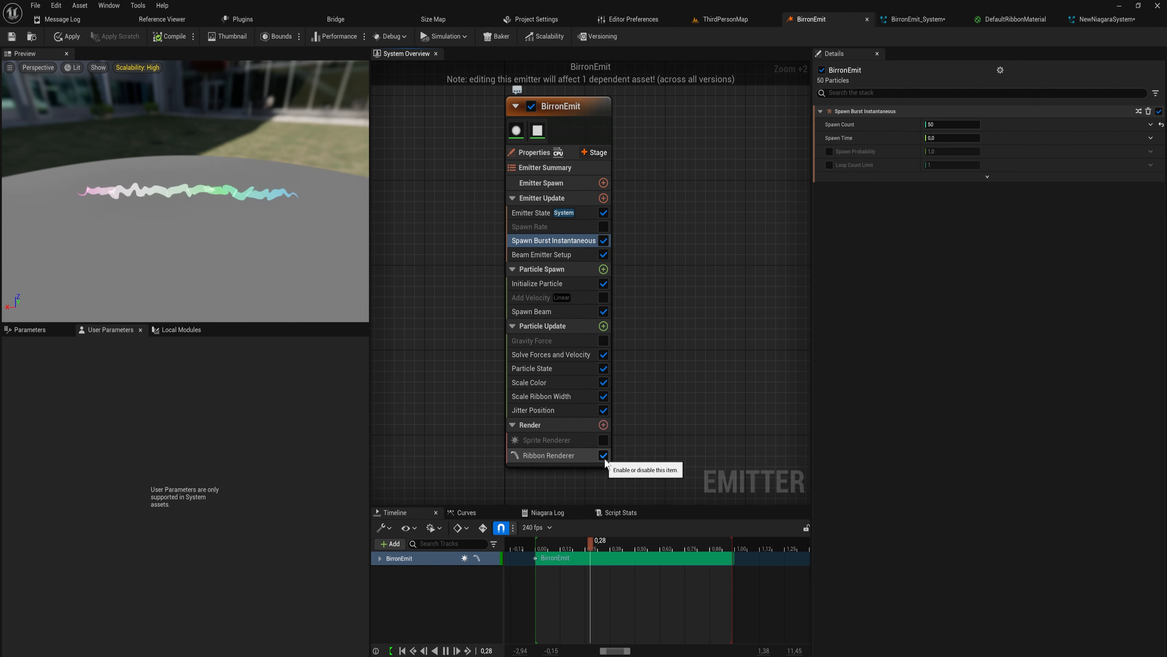
{"action": "mouse_move", "coordinate": [196, 204]}
{"action": "left_mouse_down"}
{"action": "mouse_move", "coordinate": [239, 198]}
{"action": "mouse_move", "coordinate": [170, 207]}
{"action": "mouse_move", "coordinate": [216, 200]}
{"action": "mouse_move", "coordinate": [209, 216]}
{"action": "left_mouse_up"}
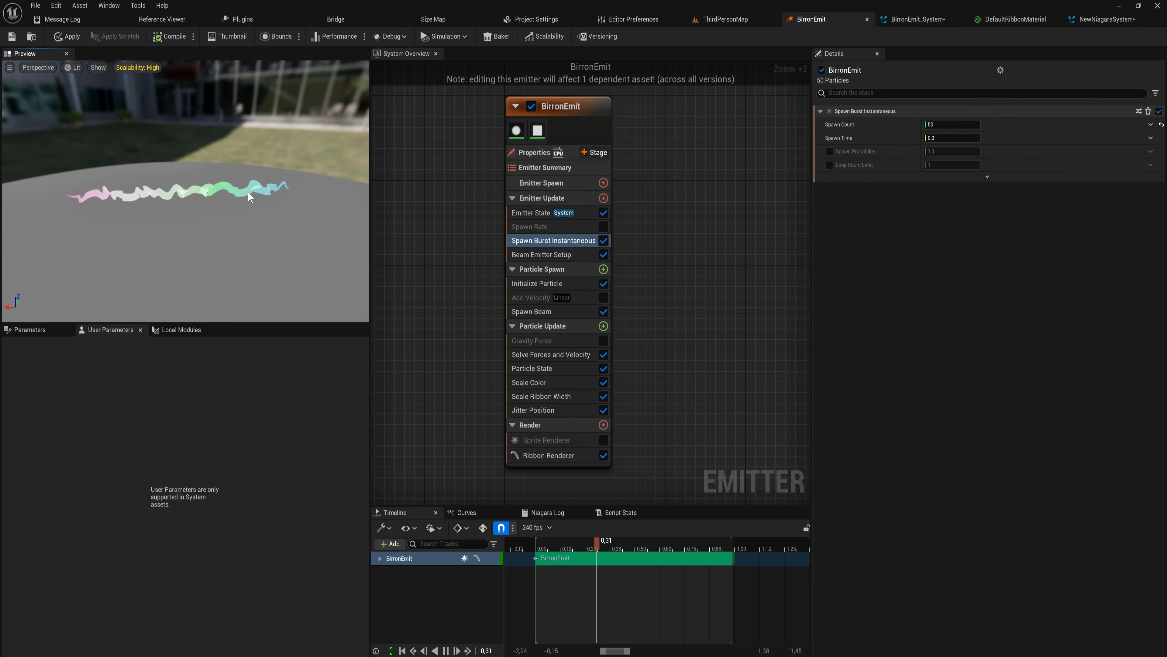
{"action": "scroll", "coordinate": [244, 194], "scroll_direction": "up", "scroll_amount": 5}
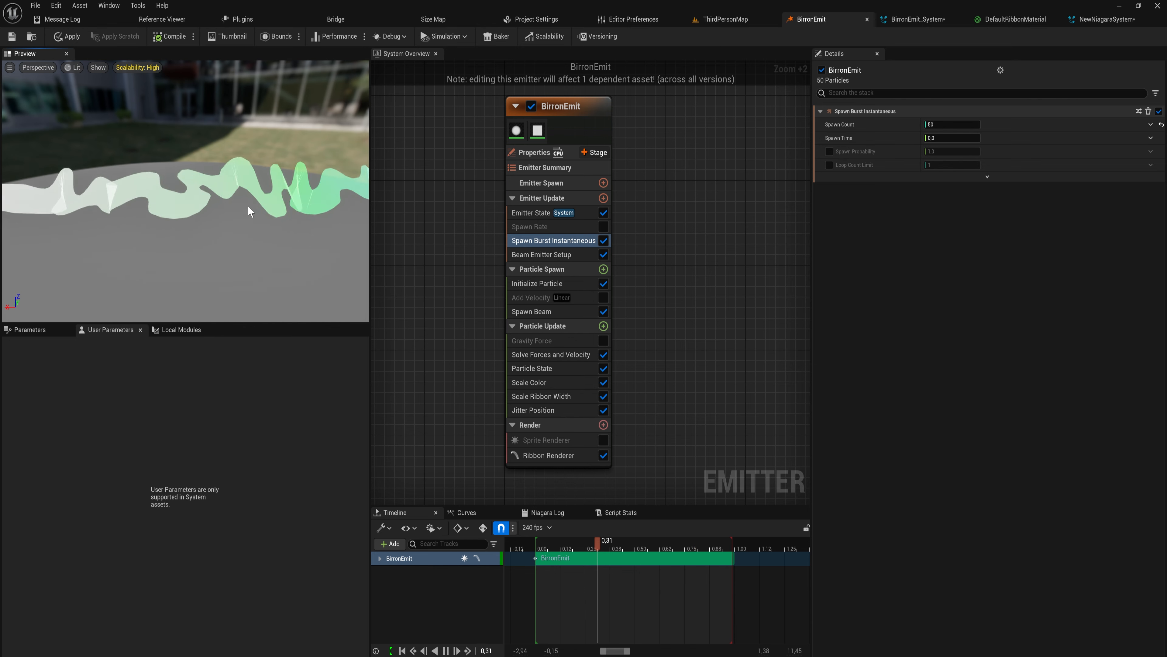
Try a Spawn Count of 20 for the burst, and settle on 30
{"action": "left_click", "coordinate": [973, 122]}
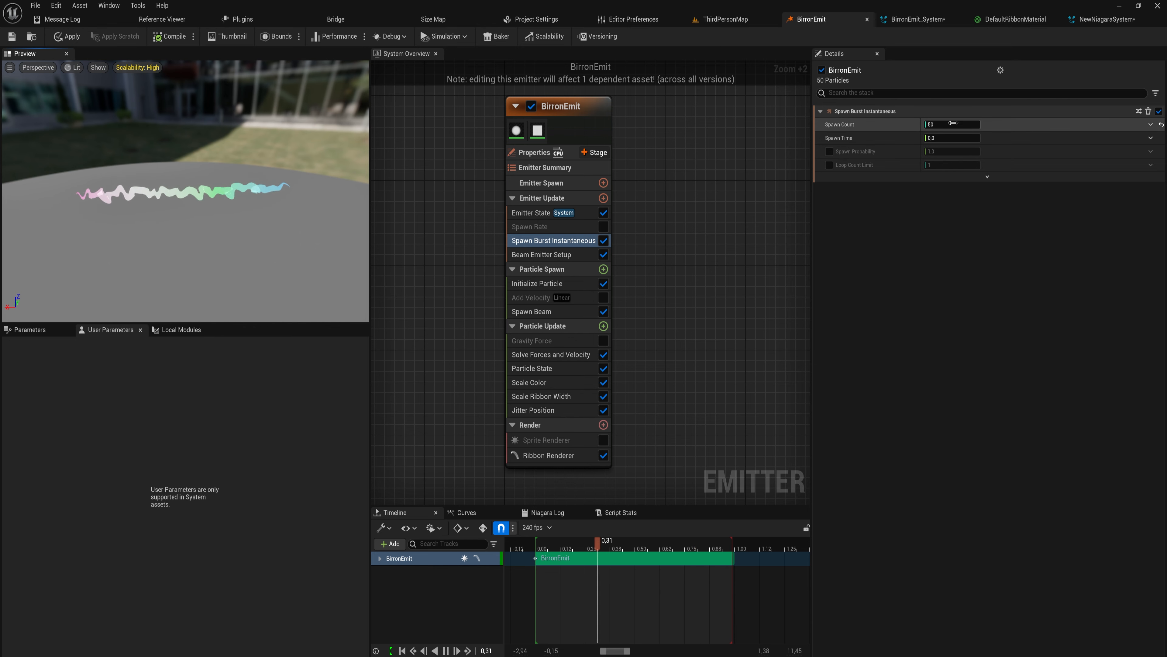
{"action": "type", "text": "20"}
{"action": "key", "text": "Return"}
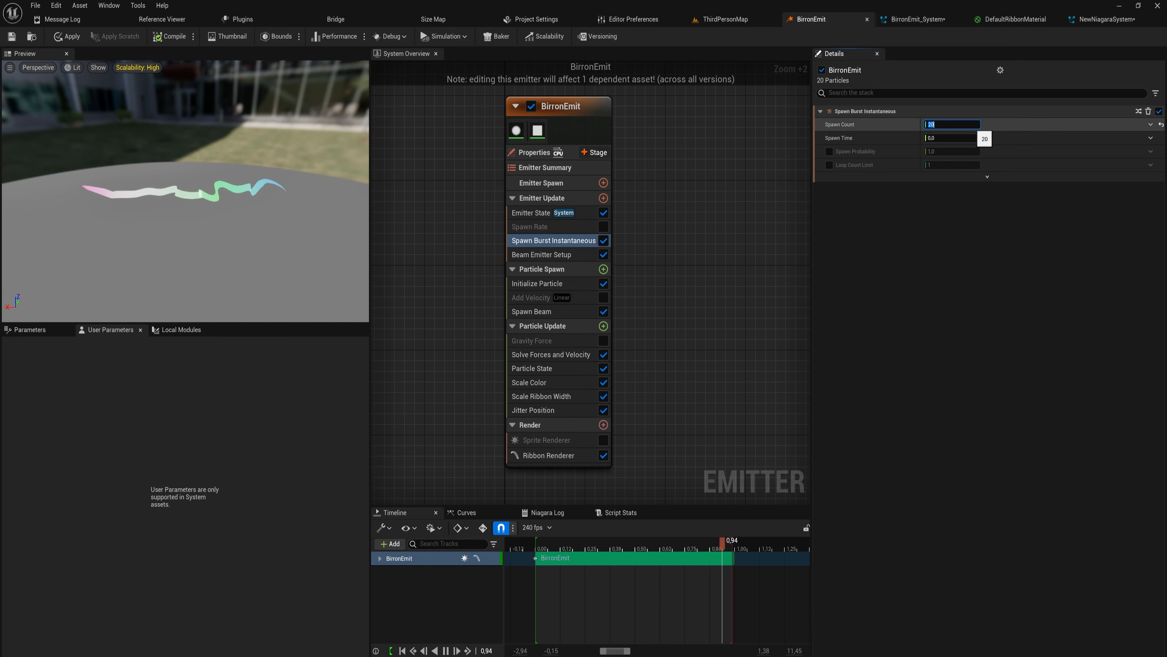
{"action": "type", "text": "30"}
{"action": "key", "text": "Return"}
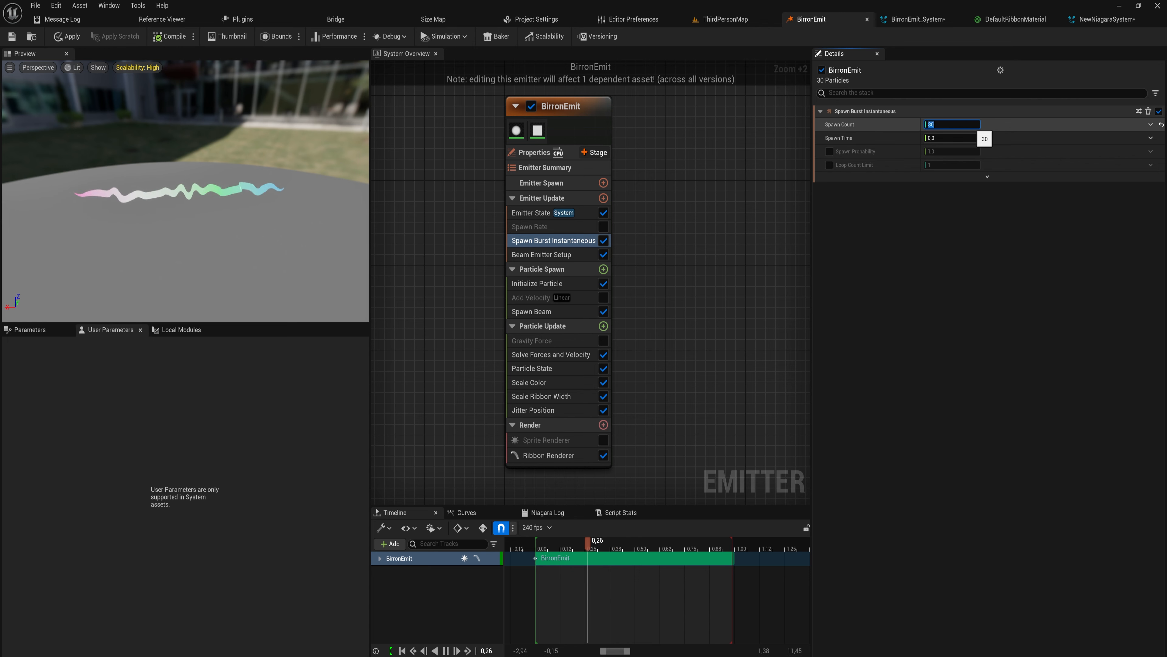
Set the Jitter Amount of the Jitter Position module to 2
{"action": "left_click", "coordinate": [534, 410]}
{"action": "left_click", "coordinate": [951, 124]}
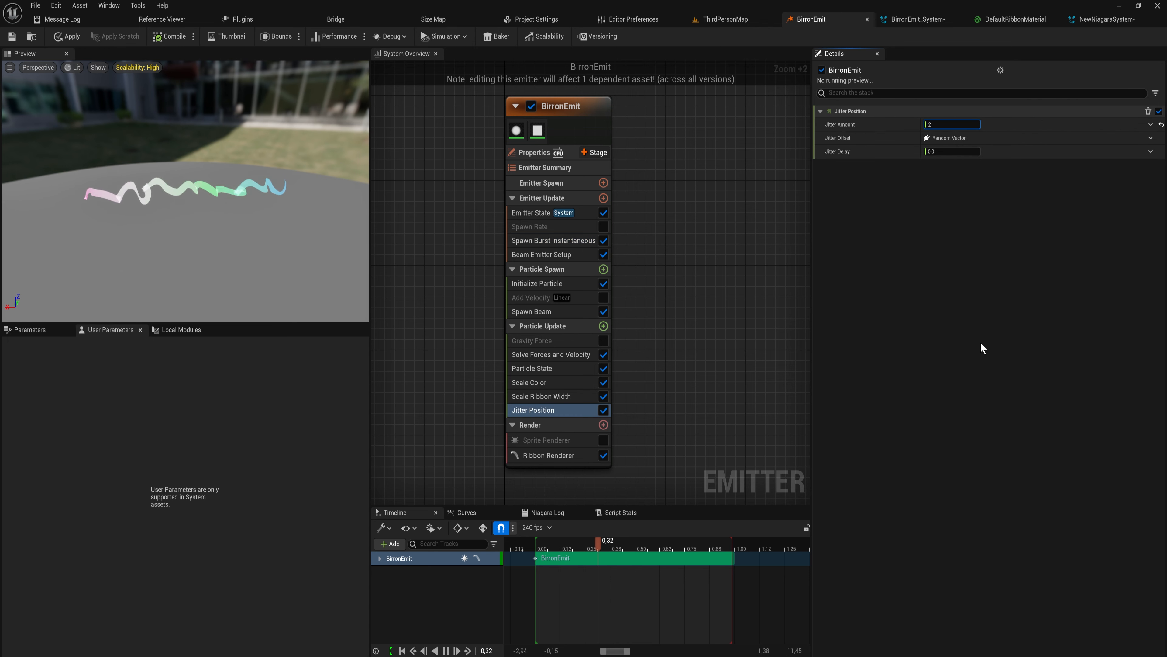
{"action": "type", "text": "2"}
{"action": "key", "text": "Return"}
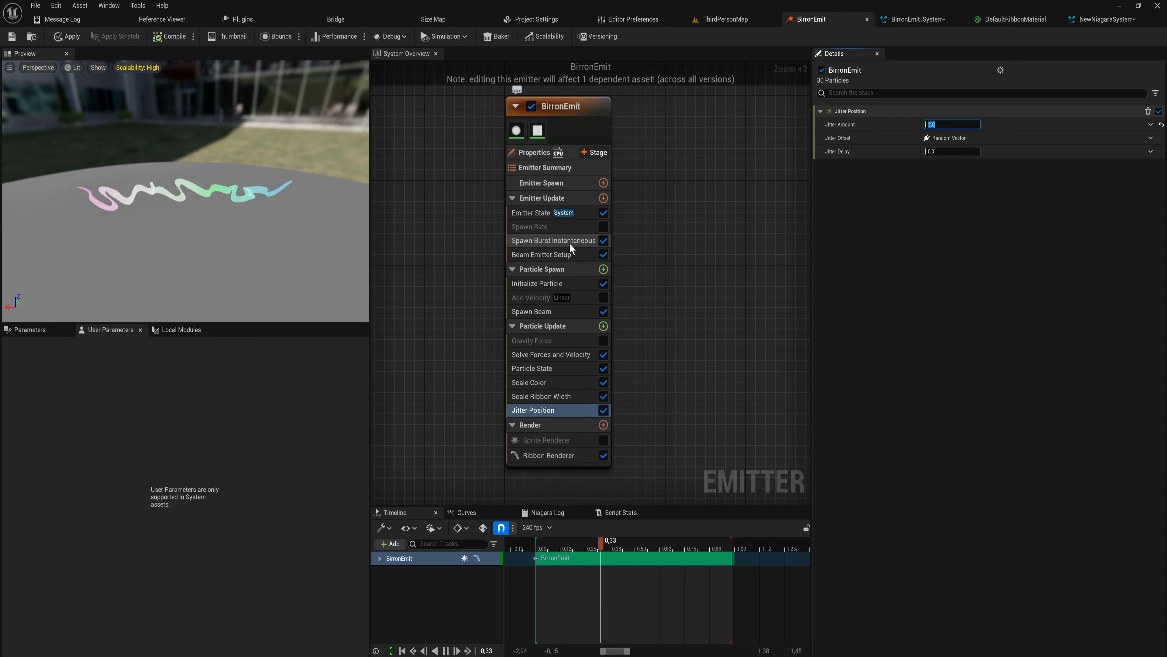
Set the Lifetime to 0.2 and the Ribbon Width to 2 in the Initialize Particle module
{"action": "left_click", "coordinate": [559, 284]}
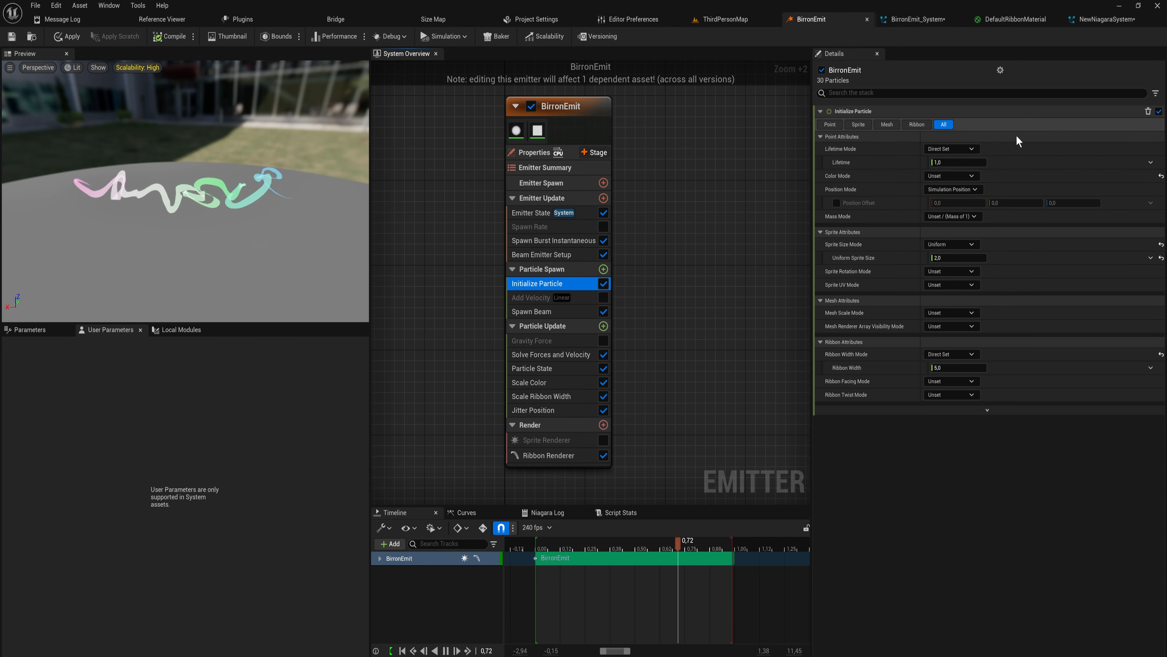
{"action": "left_click", "coordinate": [970, 164]}
{"action": "type", "text": "0,2"}
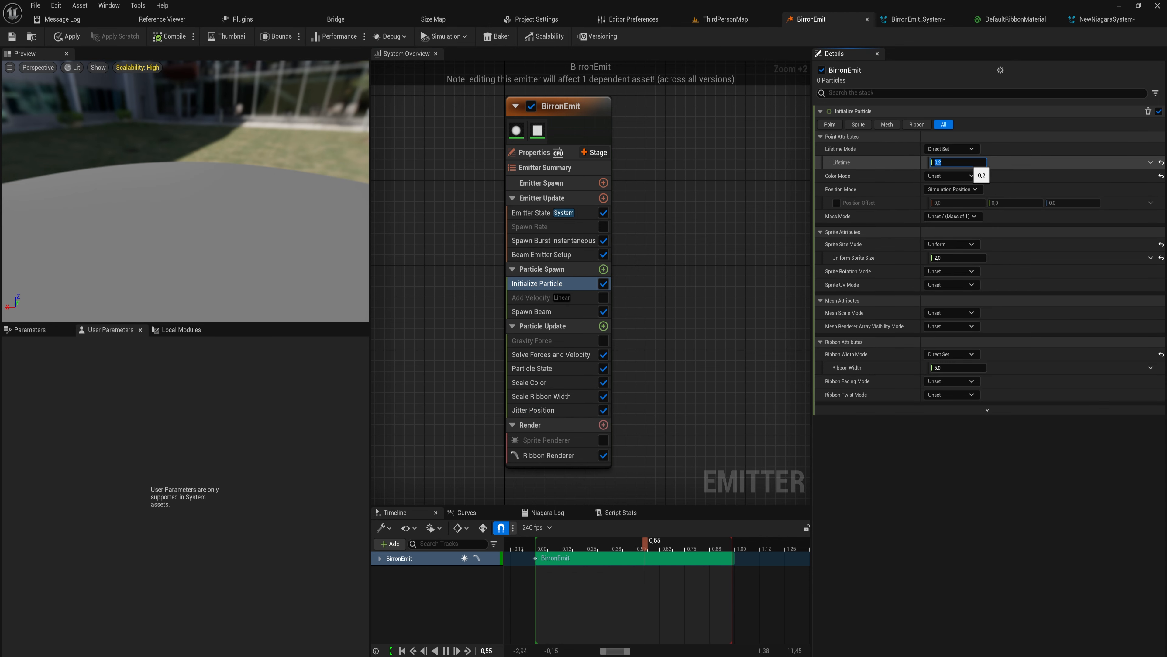
{"action": "key", "text": "Return"}
{"action": "left_click", "coordinate": [957, 367]}
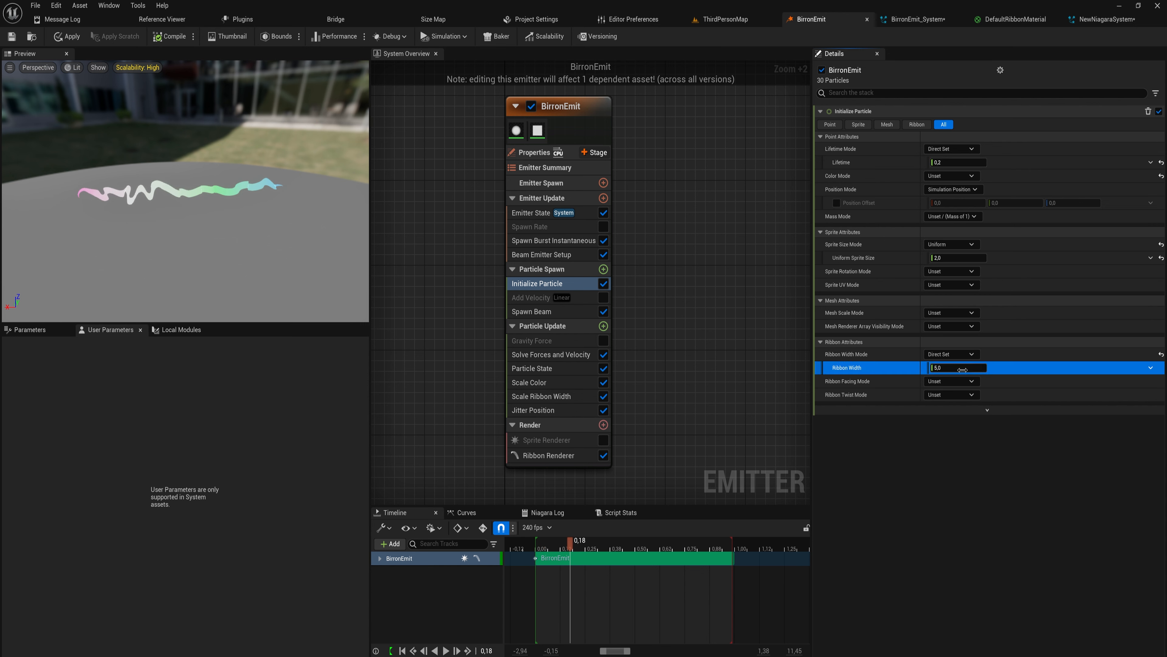
{"action": "type", "text": "2"}
{"action": "key", "text": "Return"}
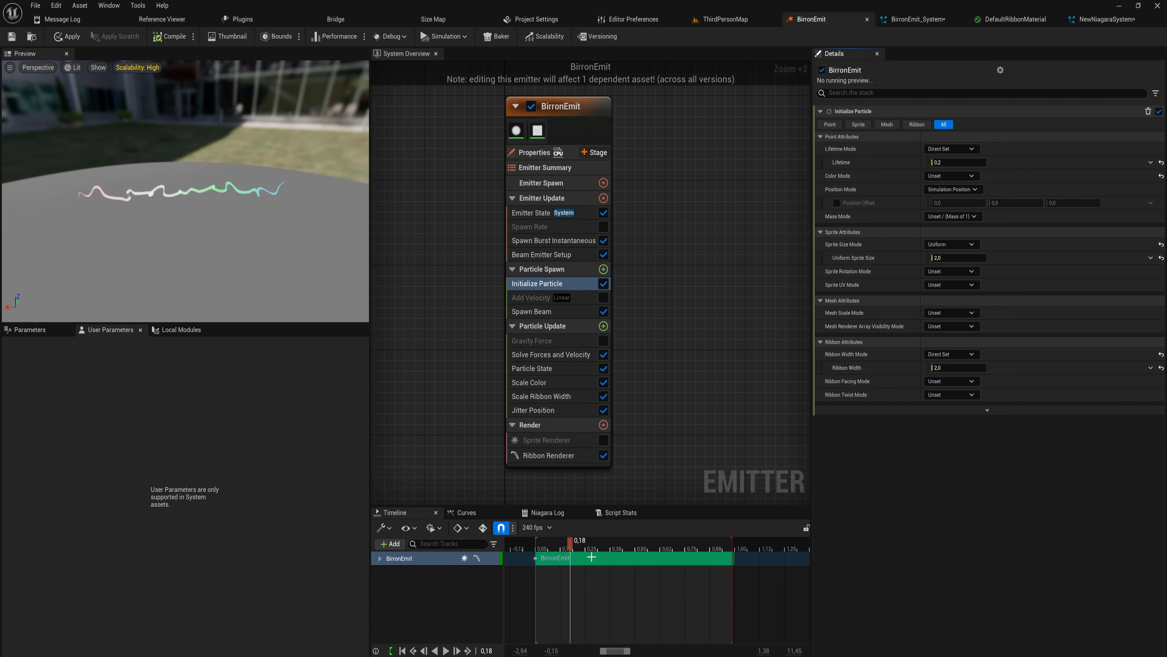
Drive the Jitter Position module's Jitter Amount with a Float from Curve input and scrub the preview to about 0.09 s
{"action": "left_click", "coordinate": [543, 409]}
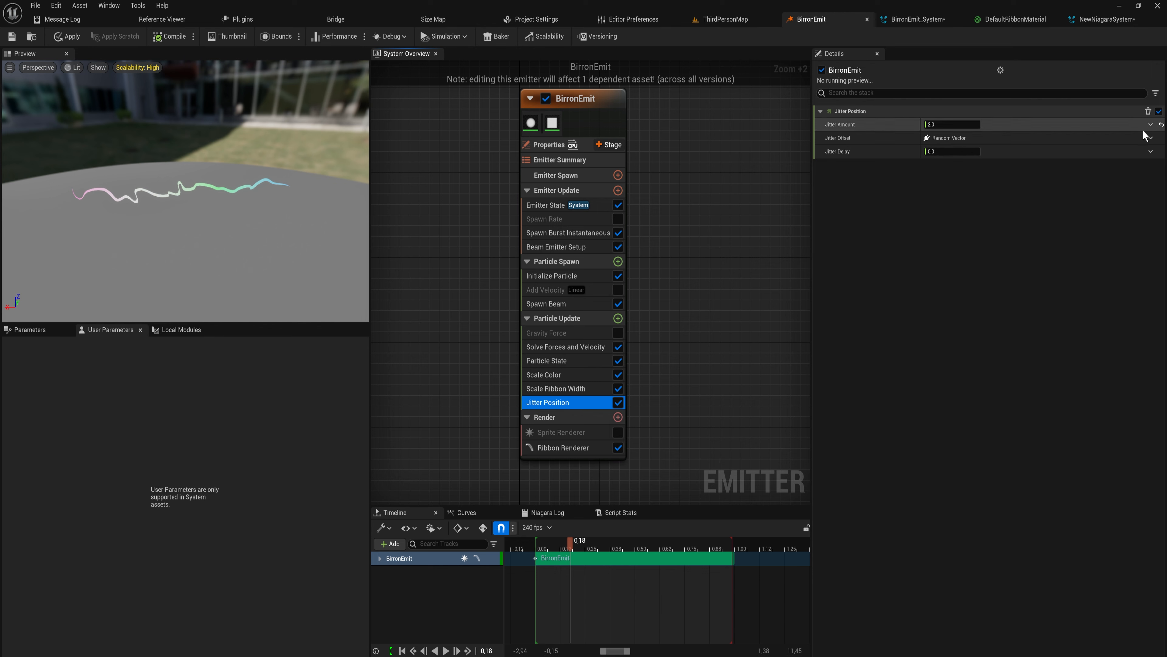
{"action": "left_click", "coordinate": [1151, 124]}
{"action": "type", "text": "curve"}
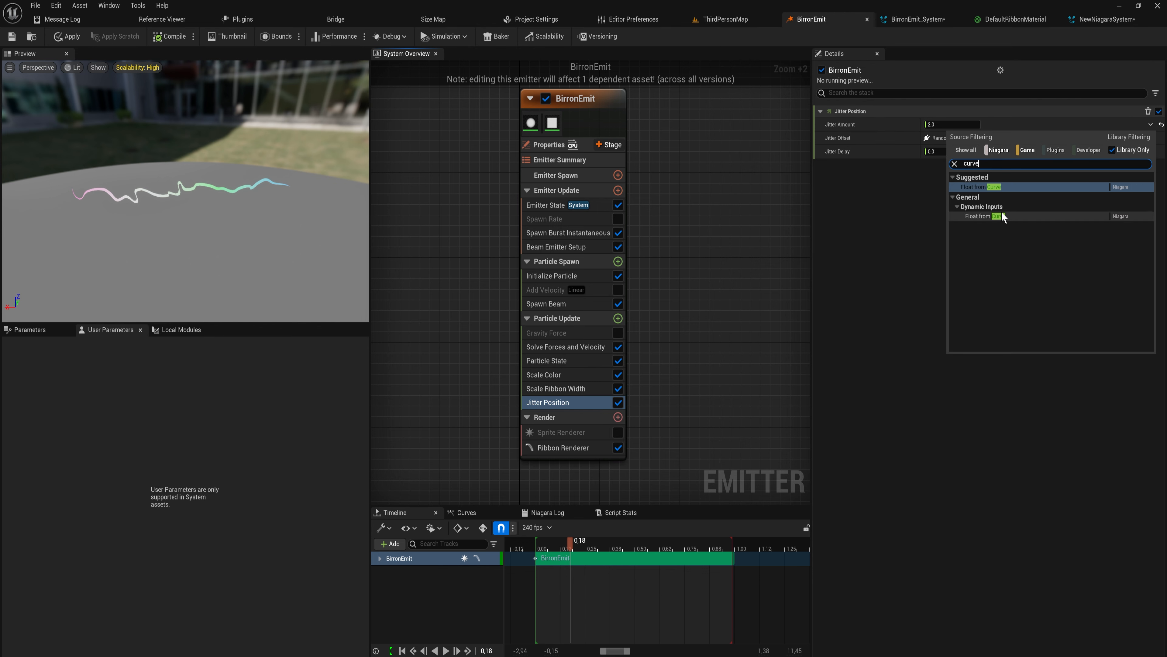
{"action": "left_click", "coordinate": [978, 188]}
{"action": "left_click", "coordinate": [1009, 233]}
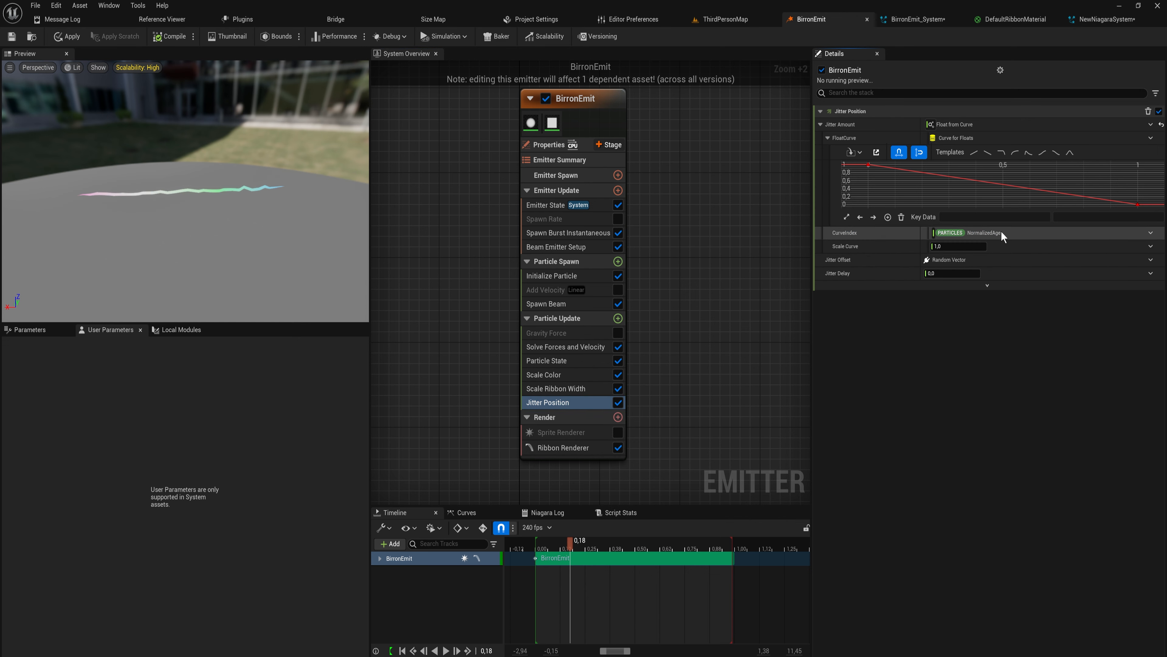
{"action": "mouse_move", "coordinate": [565, 546]}
{"action": "left_mouse_down"}
{"action": "mouse_move", "coordinate": [537, 538]}
{"action": "mouse_move", "coordinate": [592, 557]}
{"action": "mouse_move", "coordinate": [553, 555]}
{"action": "left_mouse_up"}
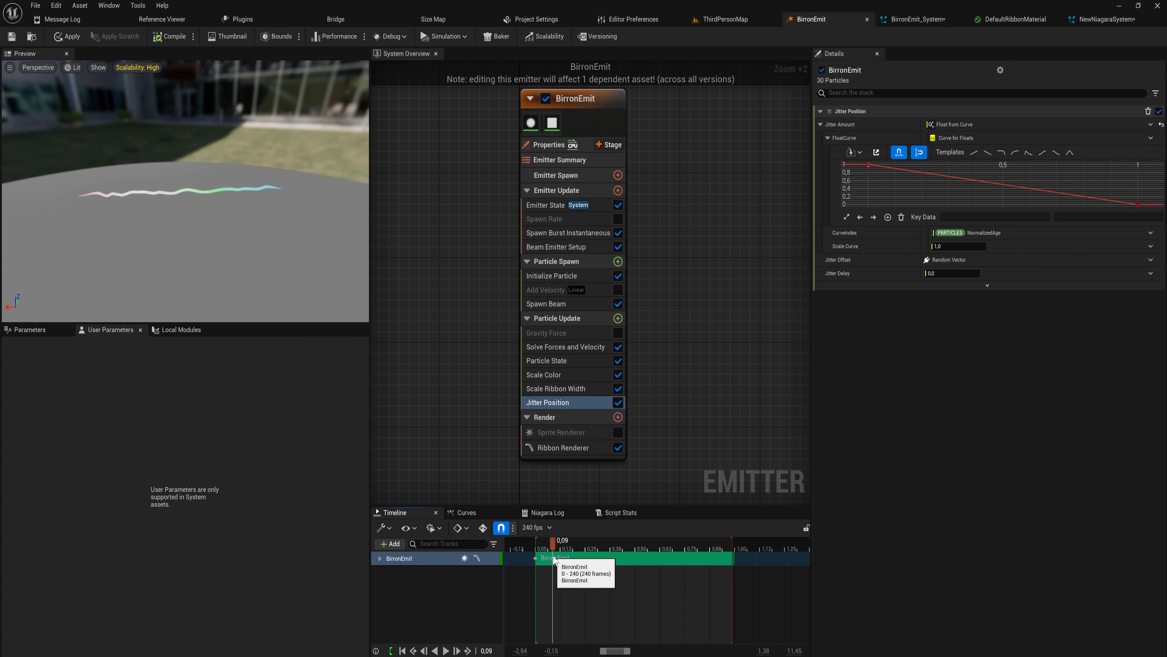
Link the jitter curve's CurveIndex to the particles' RibbonLinkOrder
{"action": "left_click", "coordinate": [1151, 232]}
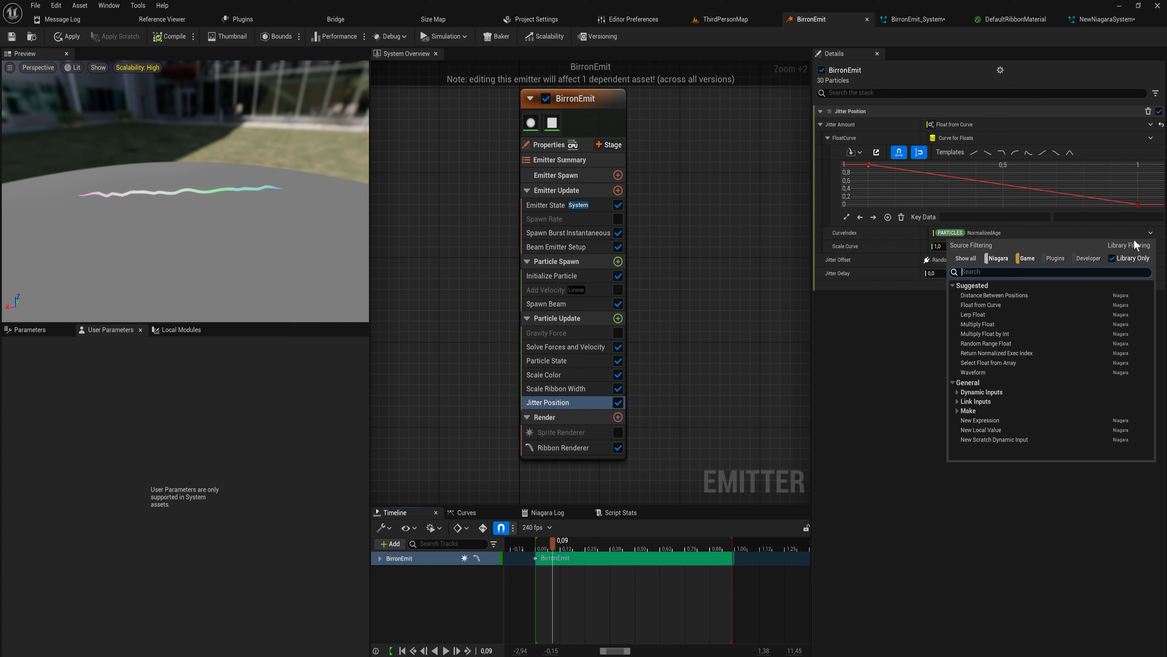
{"action": "type", "text": "li"}
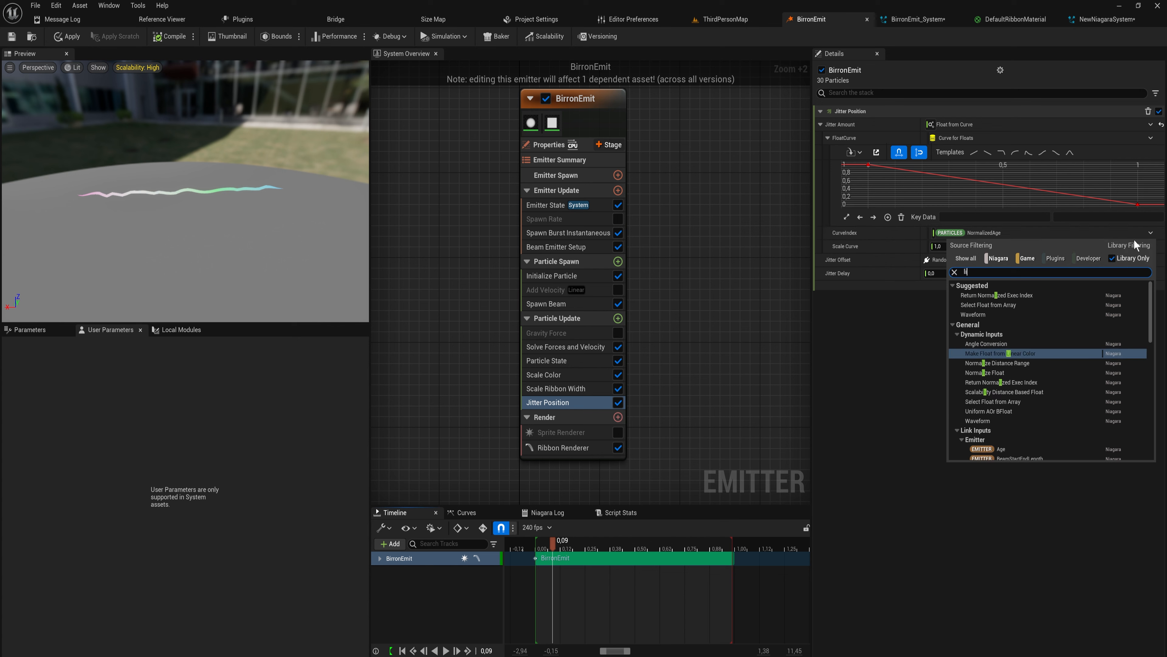
{"action": "type", "text": "nkor"}
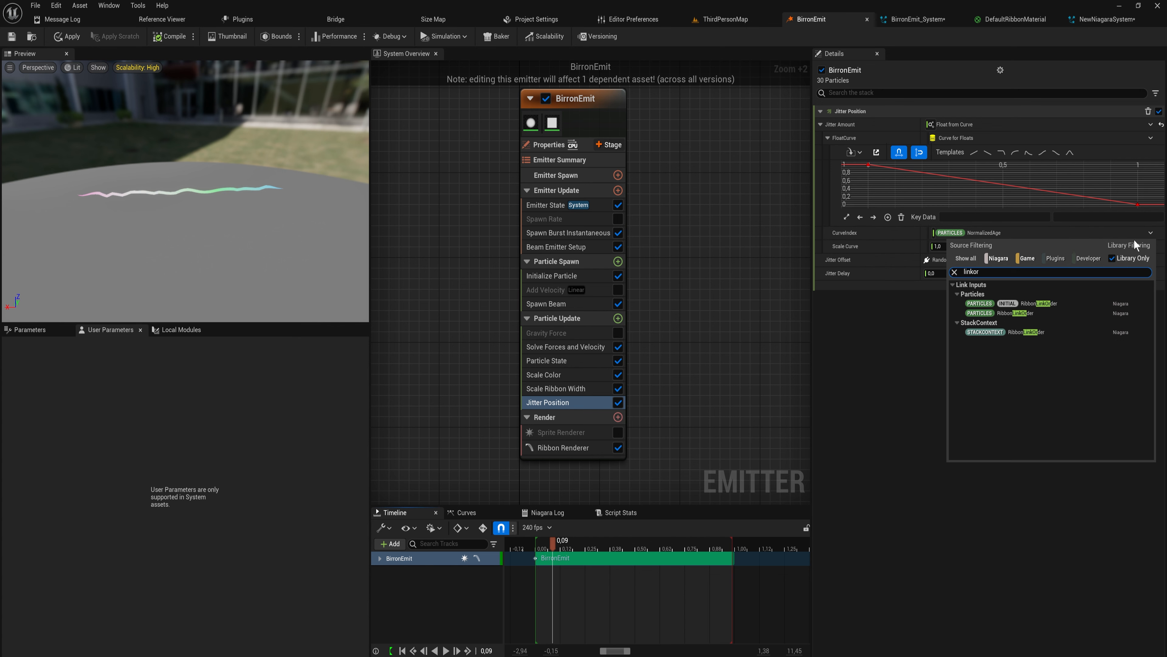
{"action": "left_click", "coordinate": [1032, 313]}
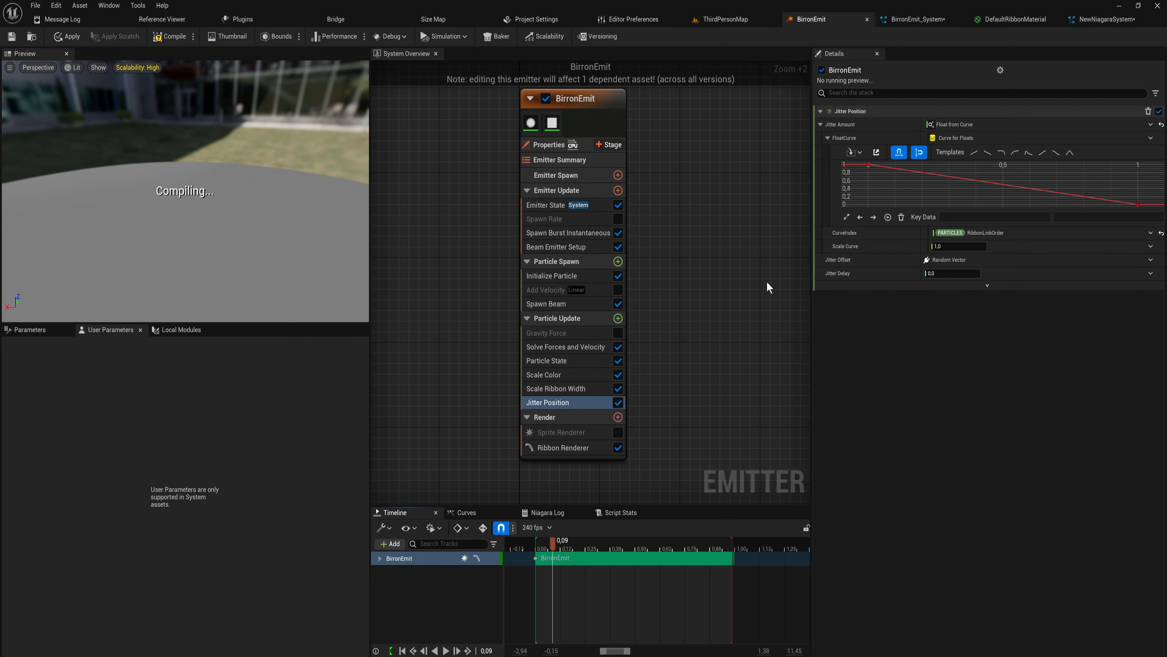
Set the jitter curve's first key to 0, and add keys at 0.1 and 0.9 raised to about 0.95 and 1.05
{"action": "left_click", "coordinate": [868, 165]}
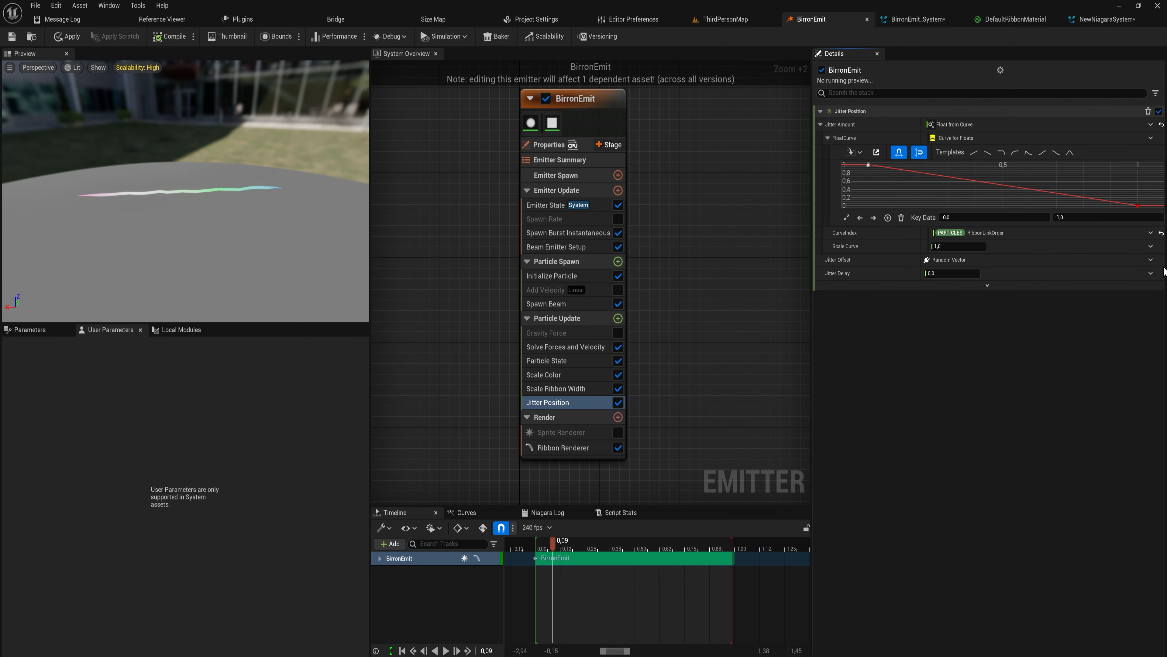
{"action": "left_click", "coordinate": [1107, 221]}
{"action": "type", "text": "0"}
{"action": "key", "text": "Return"}
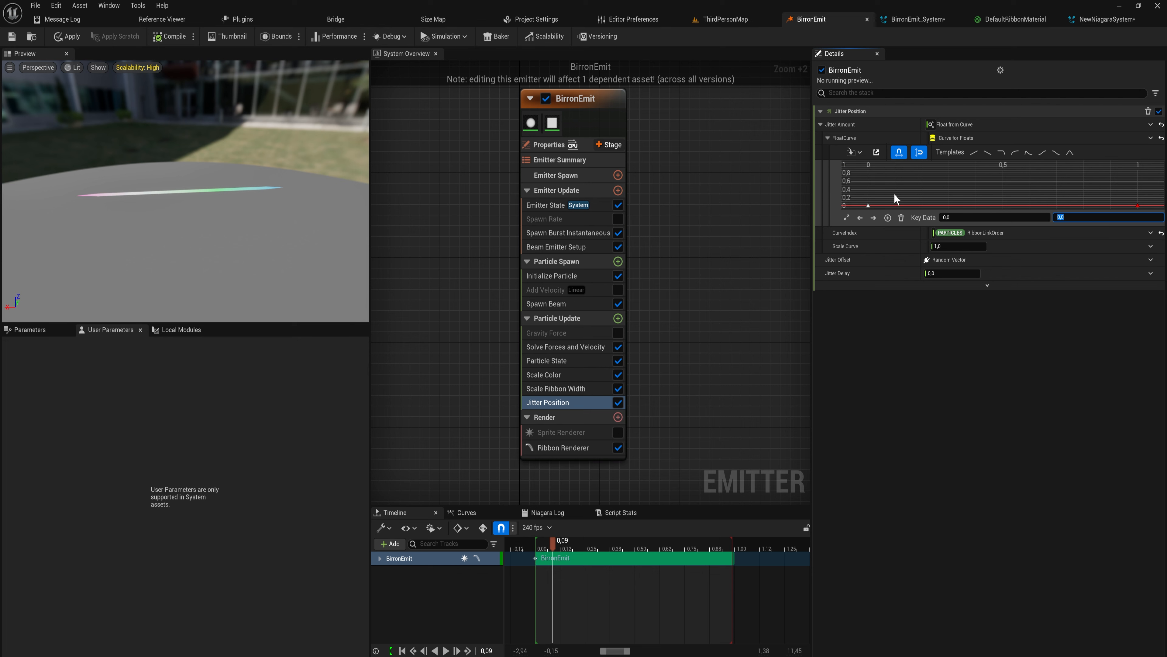
{"action": "right_click", "coordinate": [893, 206]}
{"action": "left_click", "coordinate": [913, 212]}
{"action": "left_click_drag", "start_coordinate": [1112, 207], "coordinate": [1112, 162]}
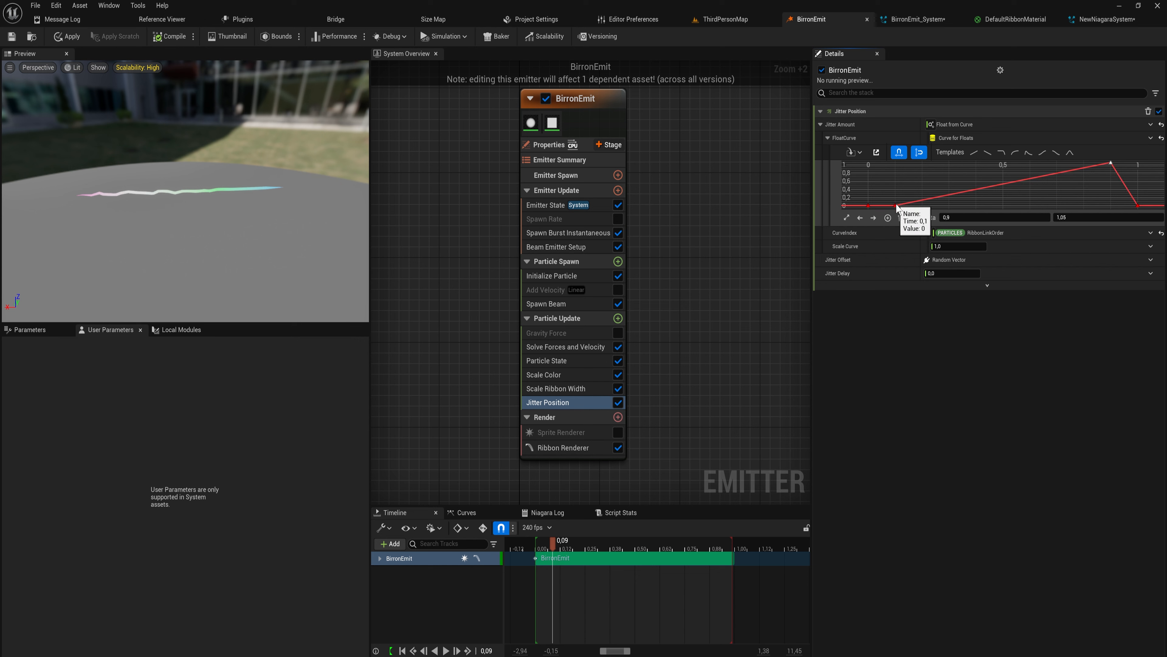
{"action": "left_click_drag", "start_coordinate": [897, 206], "coordinate": [892, 170]}
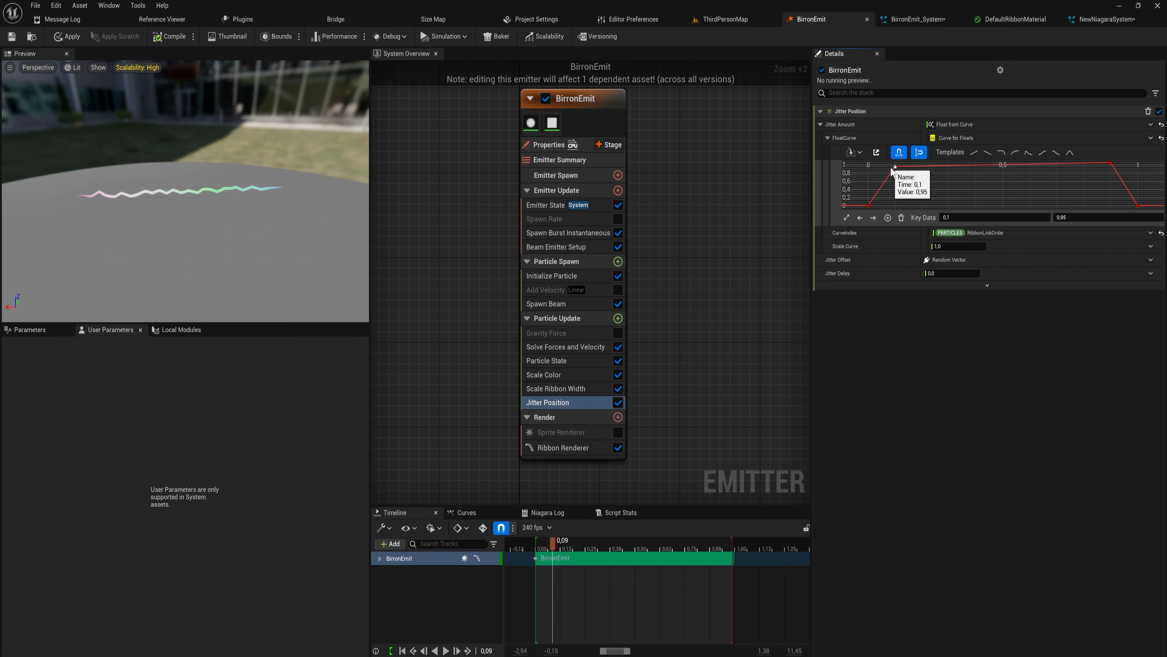
Shorten the timeline's playback range to end at about 0.2 seconds and play the beam preview
{"action": "mouse_move", "coordinate": [732, 541]}
{"action": "left_mouse_down"}
{"action": "mouse_move", "coordinate": [607, 571]}
{"action": "mouse_move", "coordinate": [578, 592]}
{"action": "left_mouse_up"}
{"action": "key", "text": "space"}
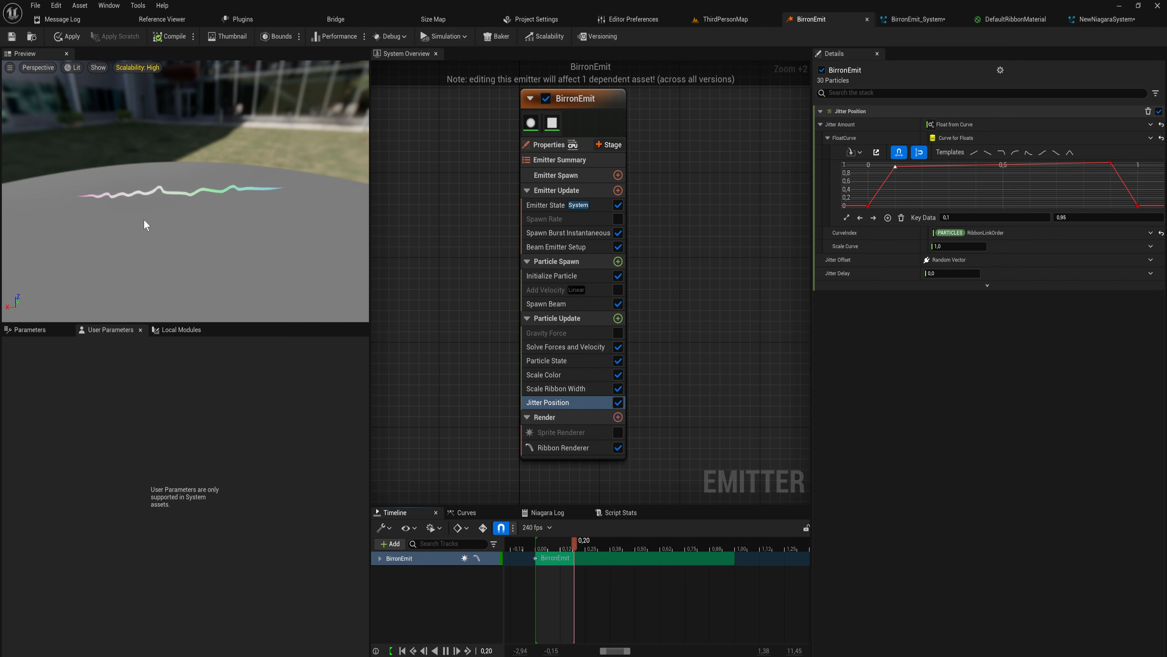
Open the Scale Color module in Particle Update to view its gradient settings
{"action": "left_click", "coordinate": [561, 371]}
{"action": "right_click_drag", "start_coordinate": [575, 384], "coordinate": [583, 366]}
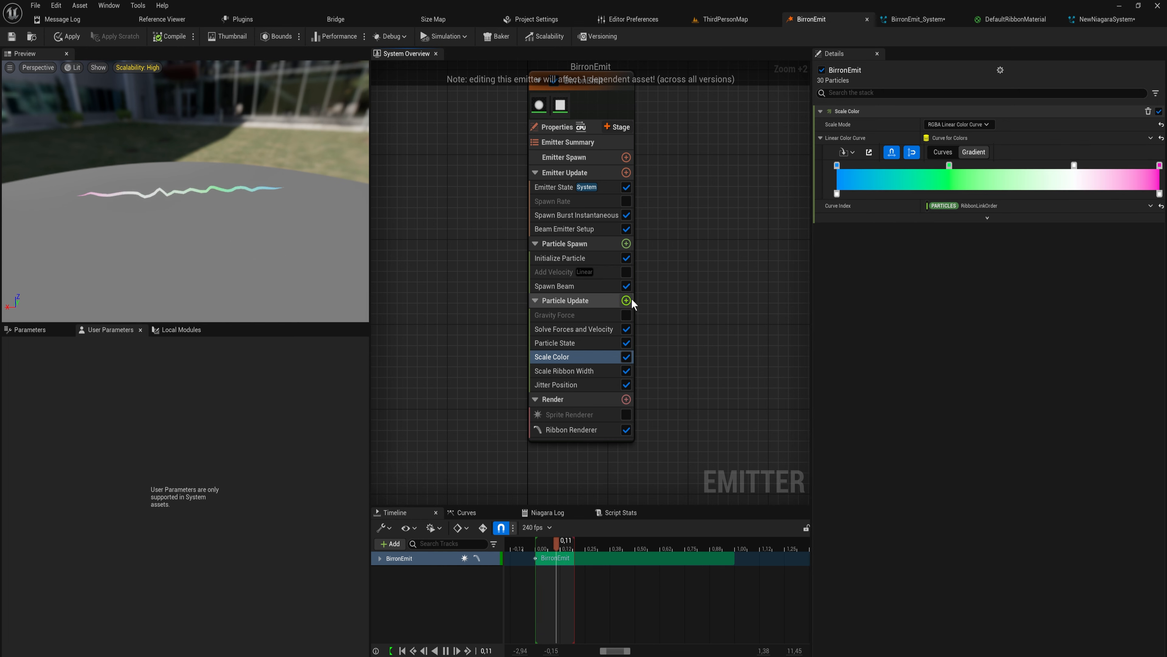
{"action": "right_click_drag", "start_coordinate": [631, 299], "coordinate": [635, 284]}
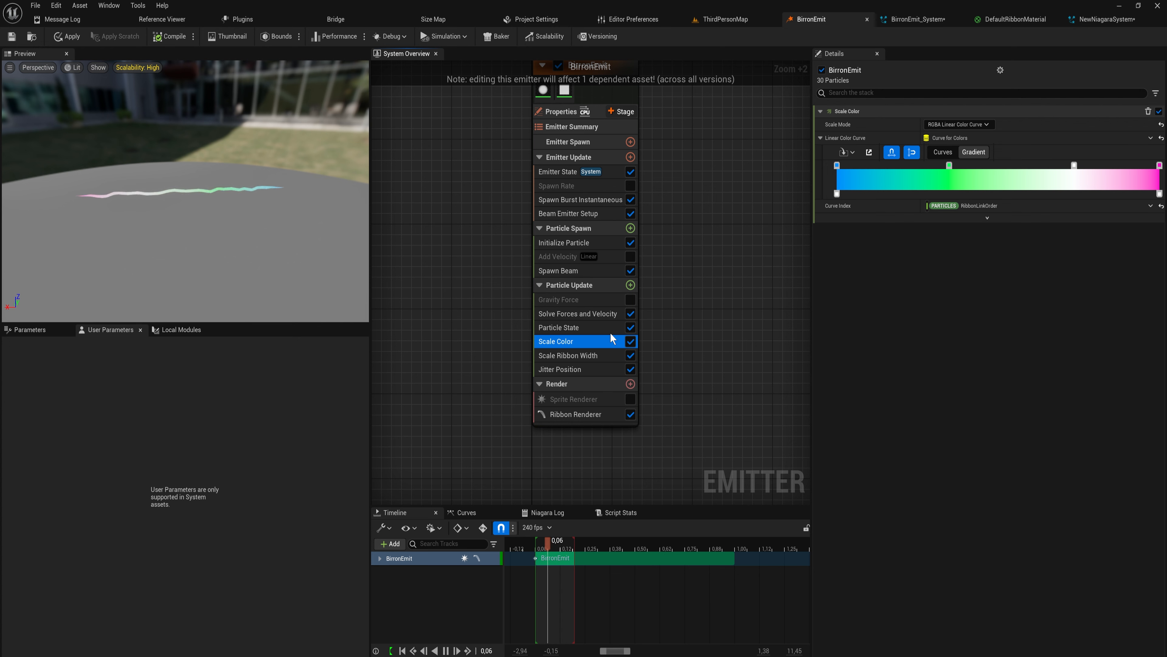
Add a Color module to the Particle Spawn stage of the BirronEmit emitter
{"action": "left_click", "coordinate": [629, 228]}
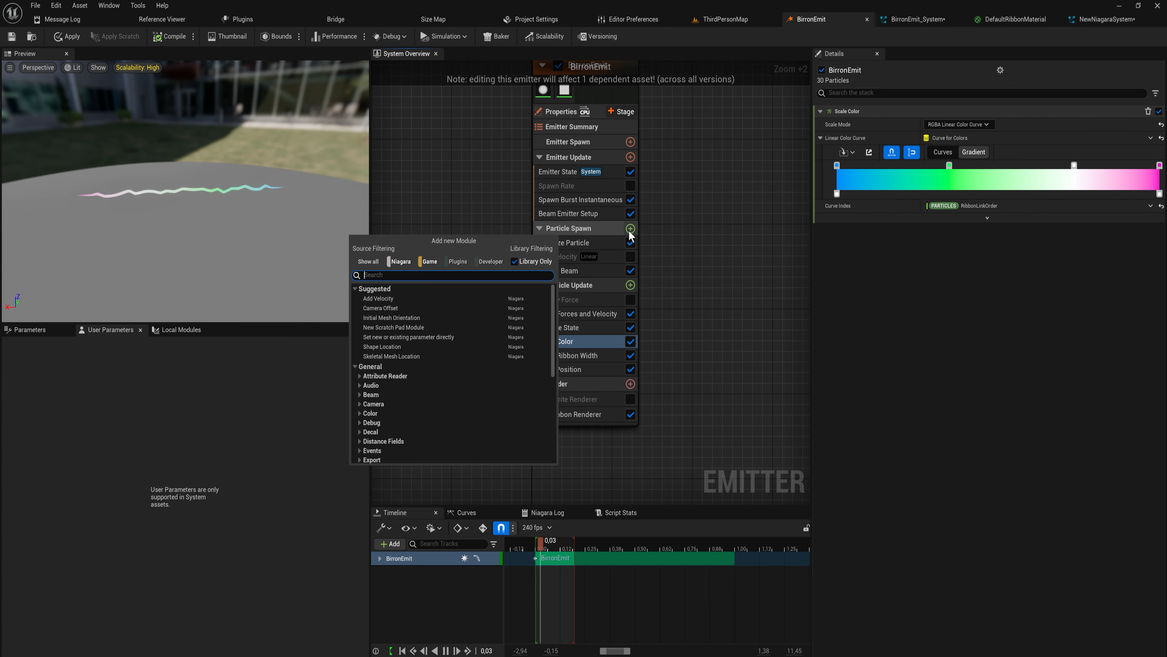
{"action": "type", "text": "color"}
{"action": "key", "text": "Return"}
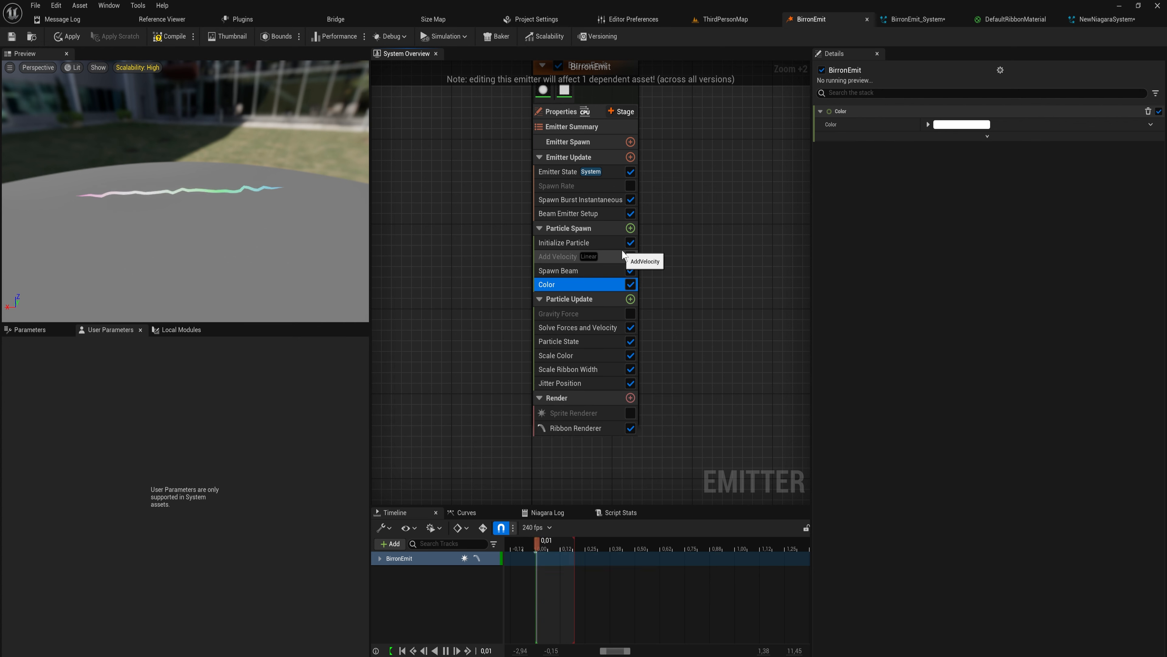
{"action": "left_click", "coordinate": [928, 124]}
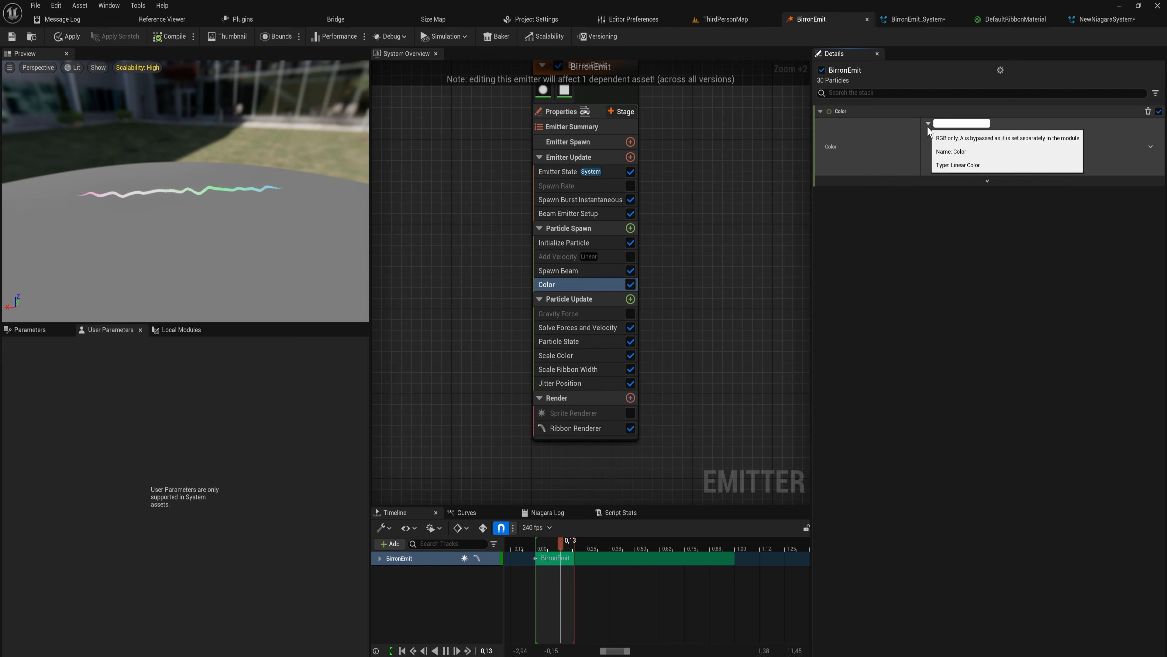
{"action": "left_click", "coordinate": [929, 125]}
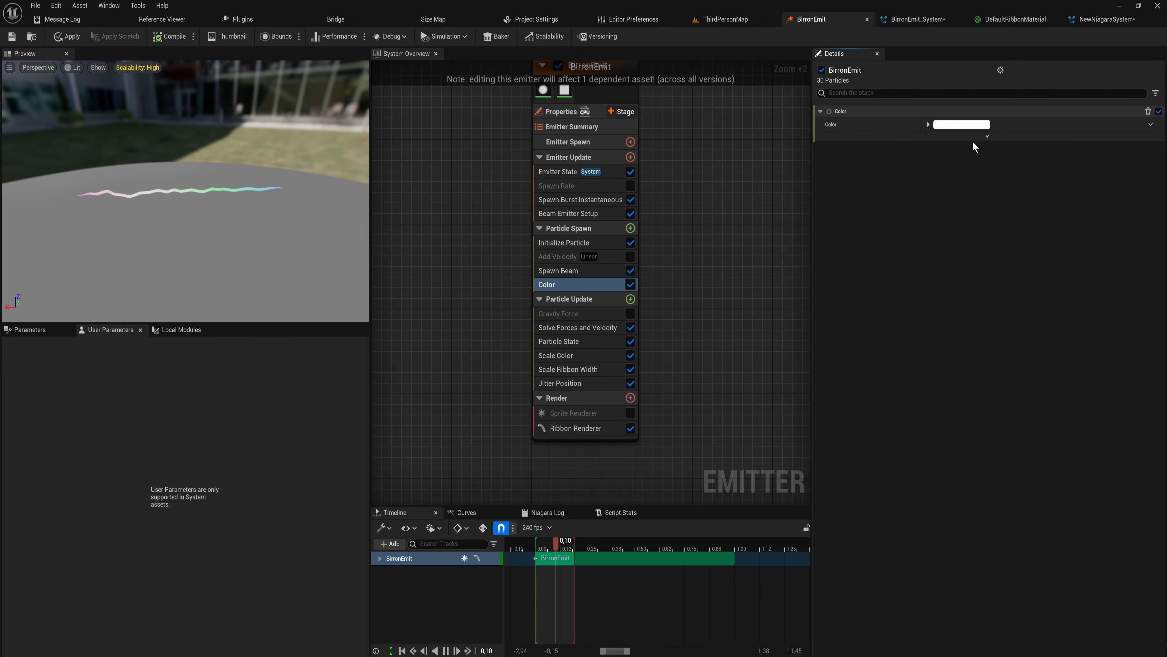
Set the new Color module's Color input to the Multiply Linear Color dynamic input
{"action": "left_click", "coordinate": [1150, 124]}
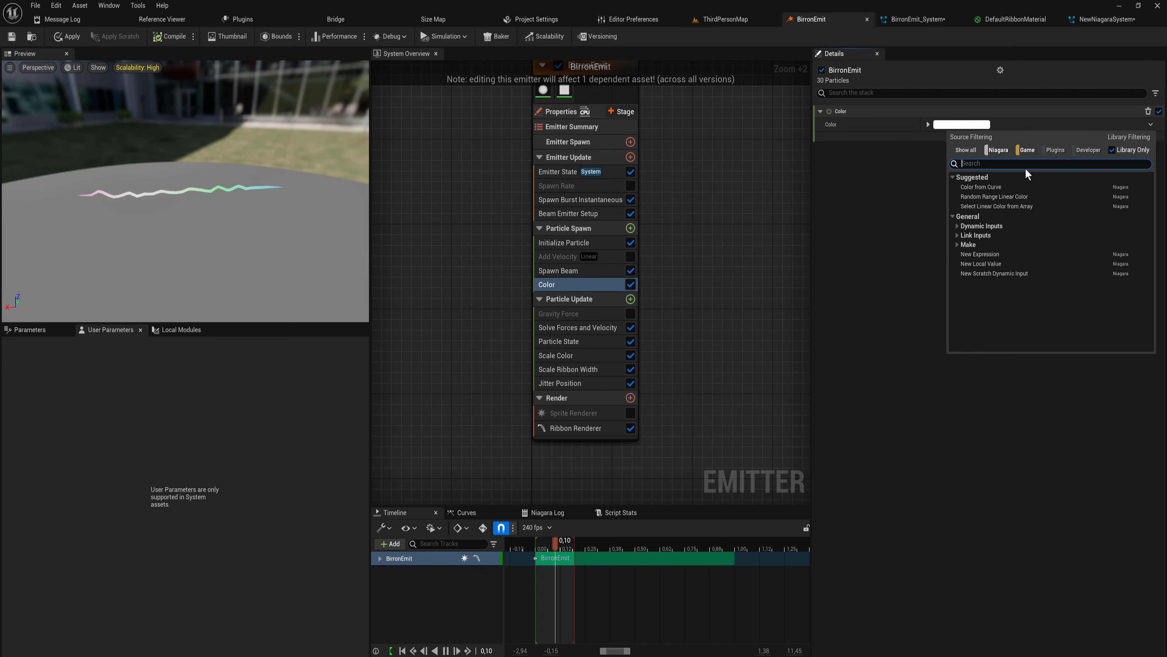
{"action": "type", "text": "mul"}
{"action": "left_click", "coordinate": [1000, 188]}
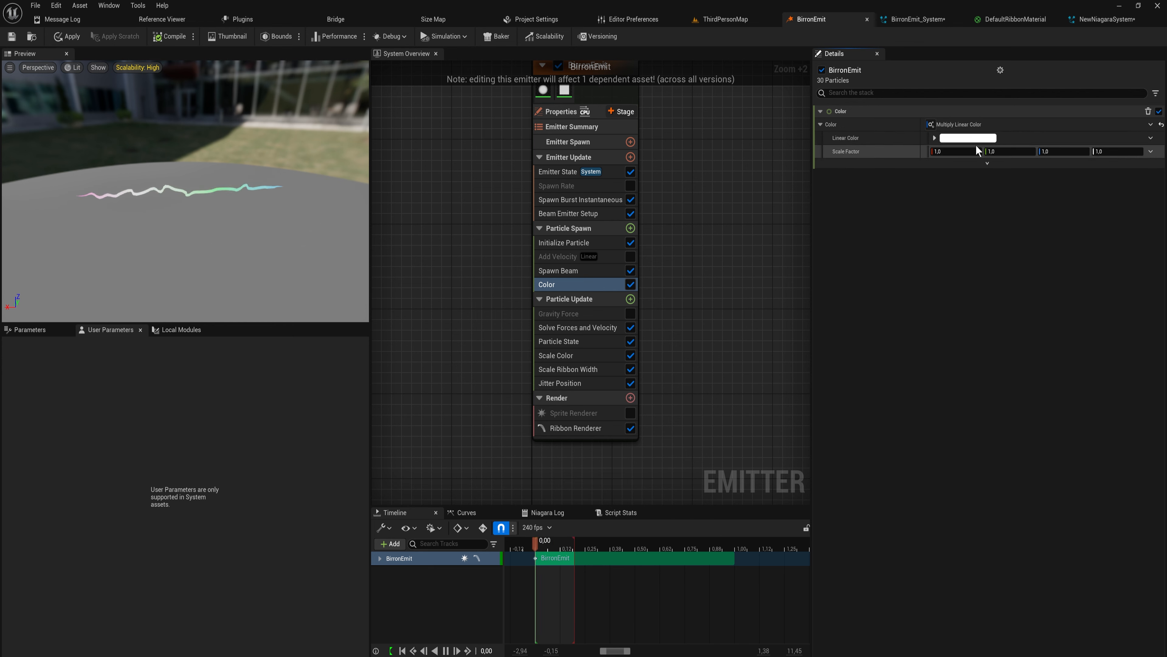
Try a cyan Linear Color on the Multiply Linear Color input and return it to white
{"action": "left_click", "coordinate": [967, 138]}
{"action": "left_click_drag", "start_coordinate": [797, 211], "coordinate": [748, 222]}
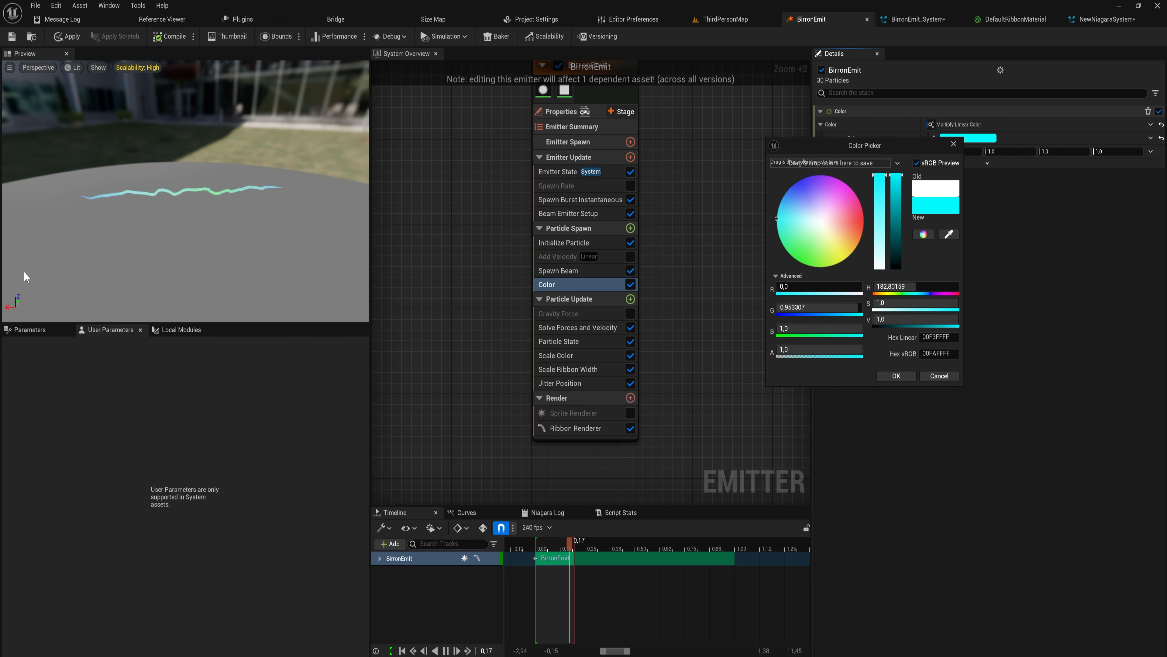
{"action": "left_click", "coordinate": [820, 222]}
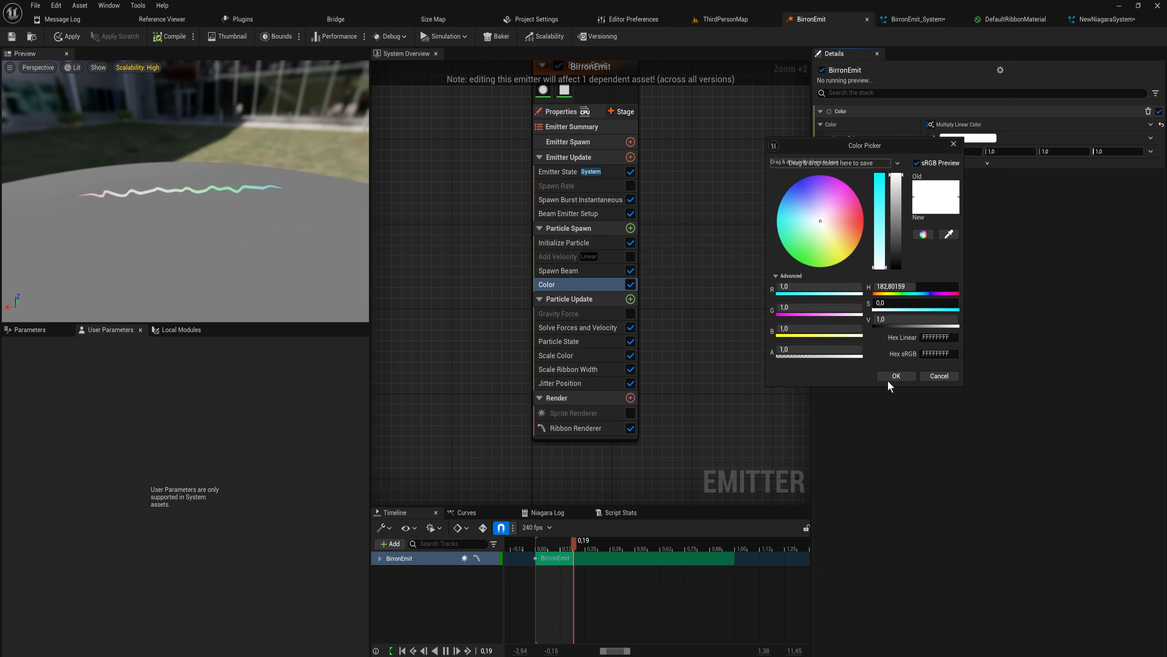
{"action": "left_click", "coordinate": [900, 374]}
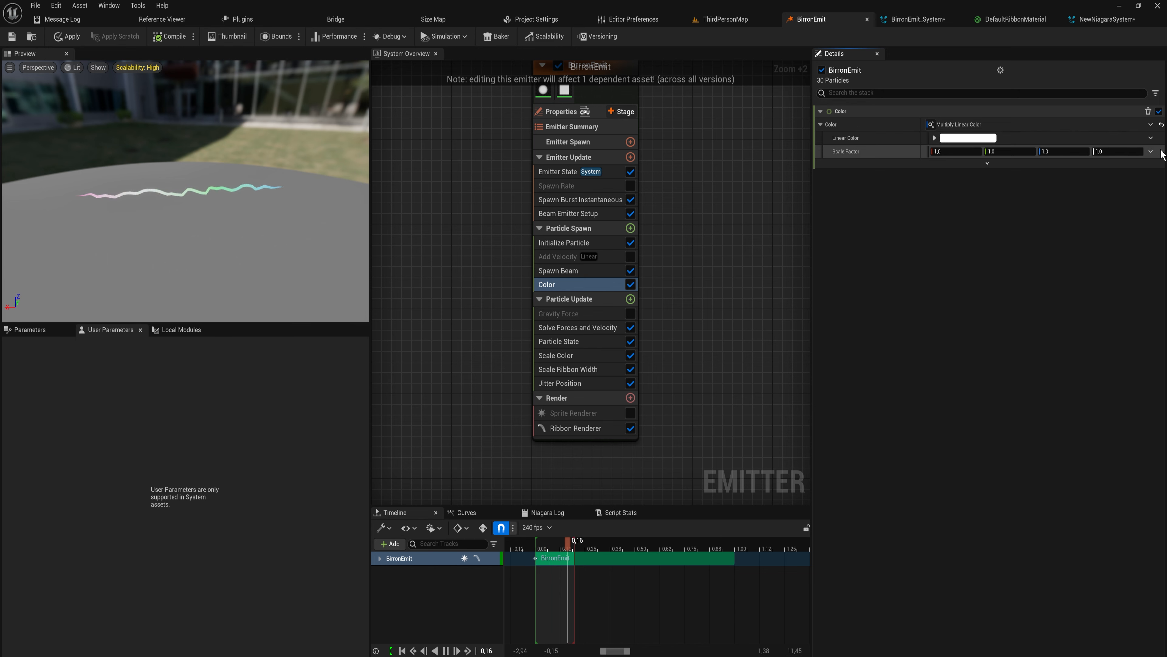
Drive the color's Scale Factor with Make Vector 4 from Float, trying a float of 10 before setting it to 50
{"action": "left_click", "coordinate": [1150, 152]}
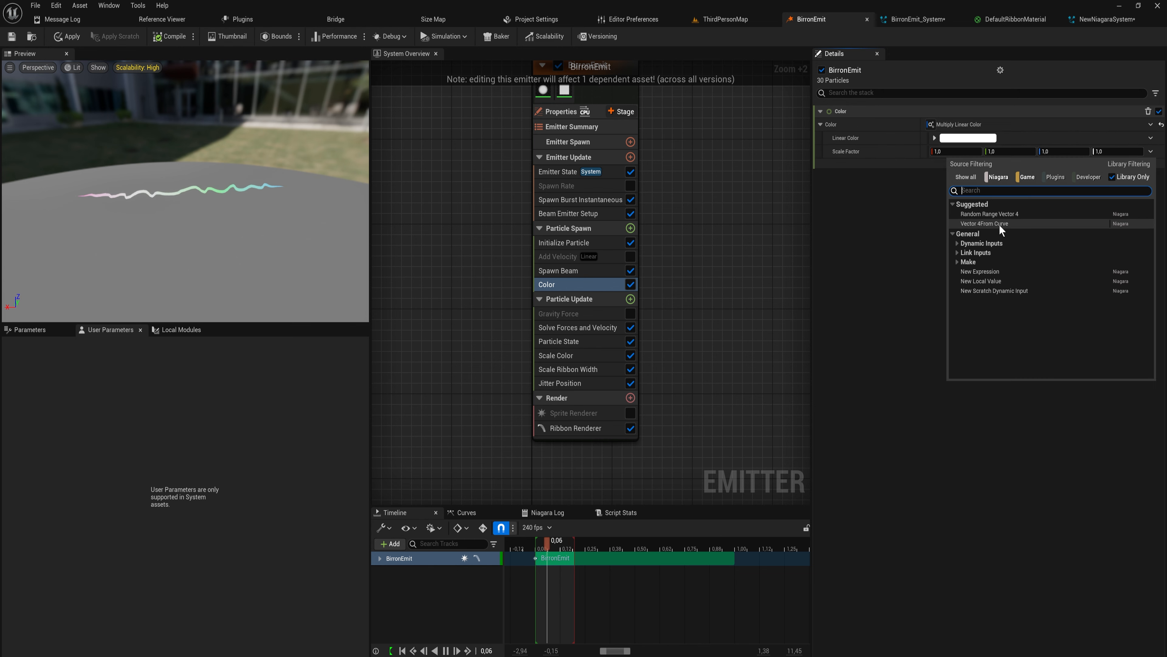
{"action": "type", "text": "float"}
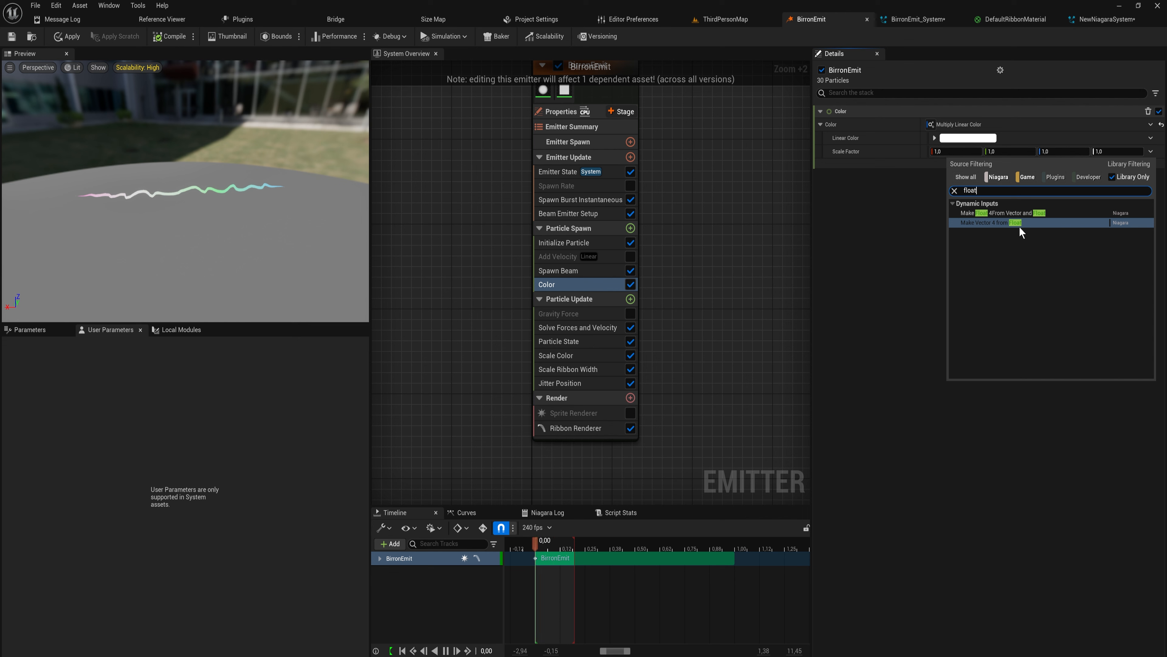
{"action": "left_click", "coordinate": [1019, 227]}
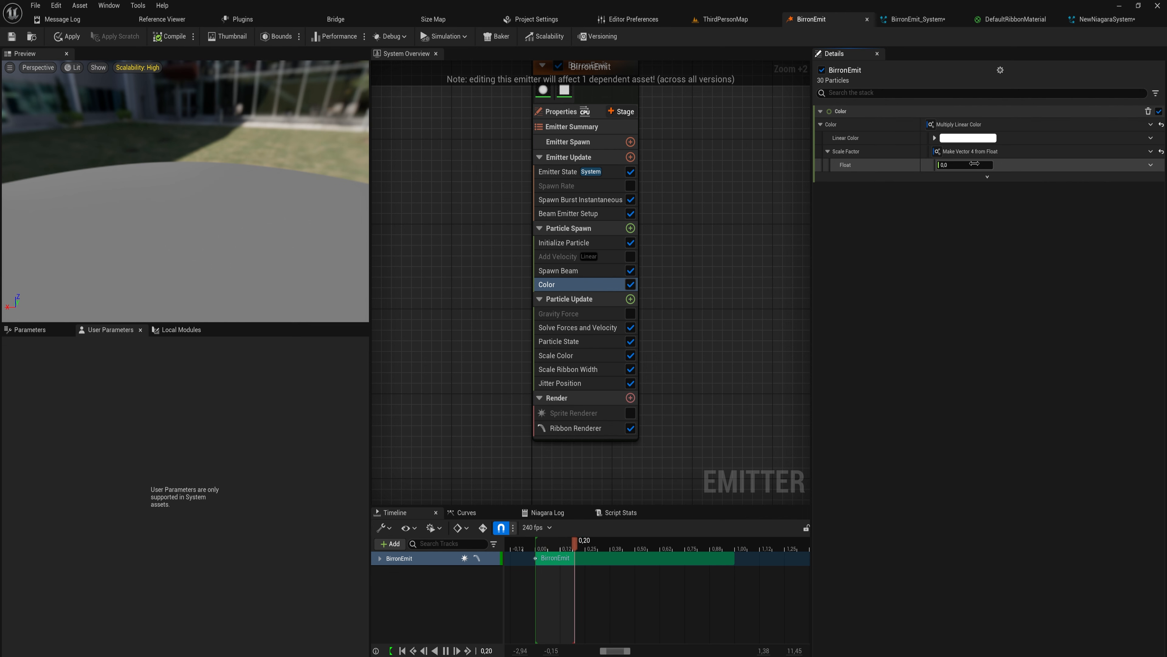
{"action": "type", "text": "10"}
{"action": "key", "text": "Return"}
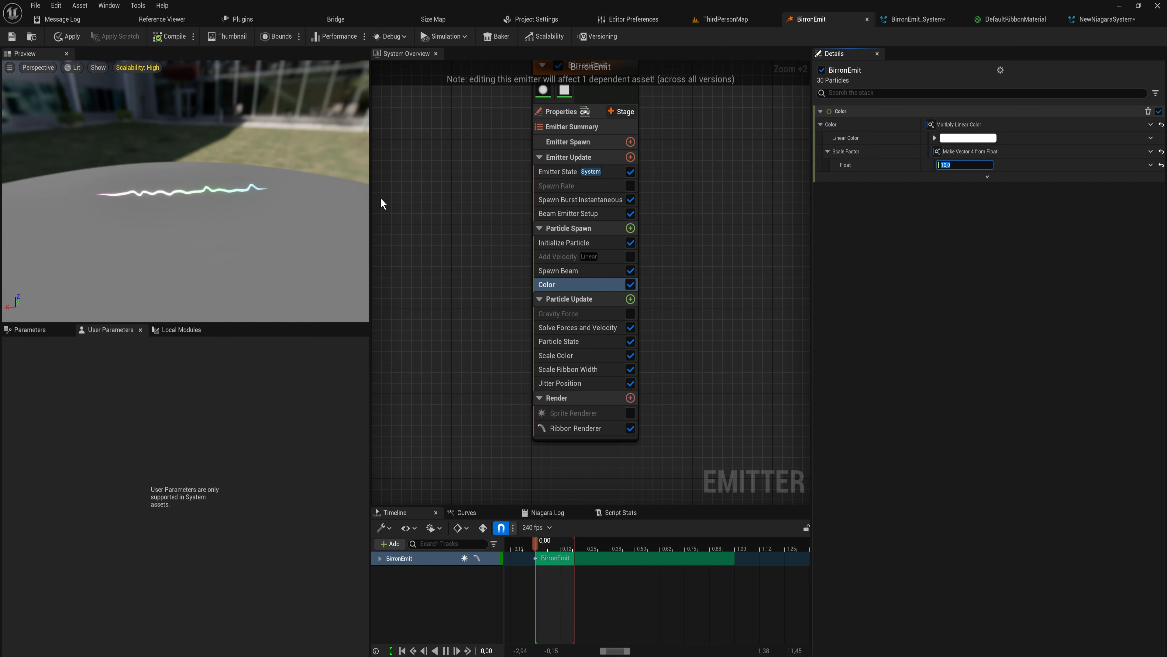
{"action": "type", "text": "50"}
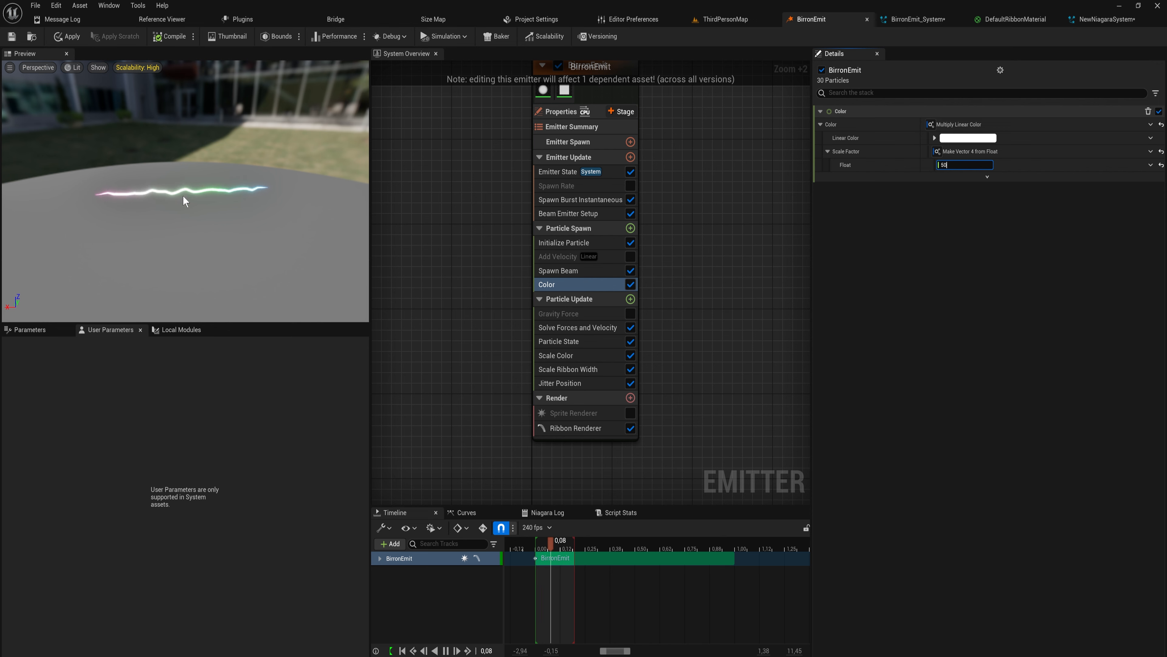
Set the Spawn Count of the Spawn Burst Instantaneous module to 50
{"action": "left_click", "coordinate": [569, 242]}
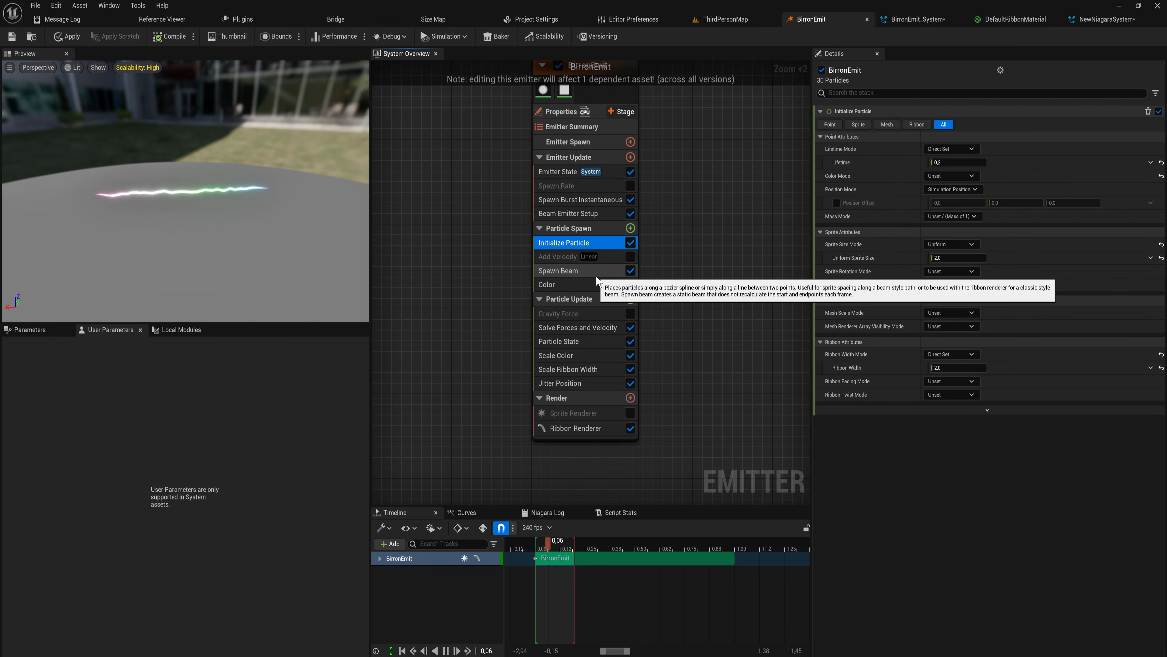
{"action": "left_click", "coordinate": [600, 201]}
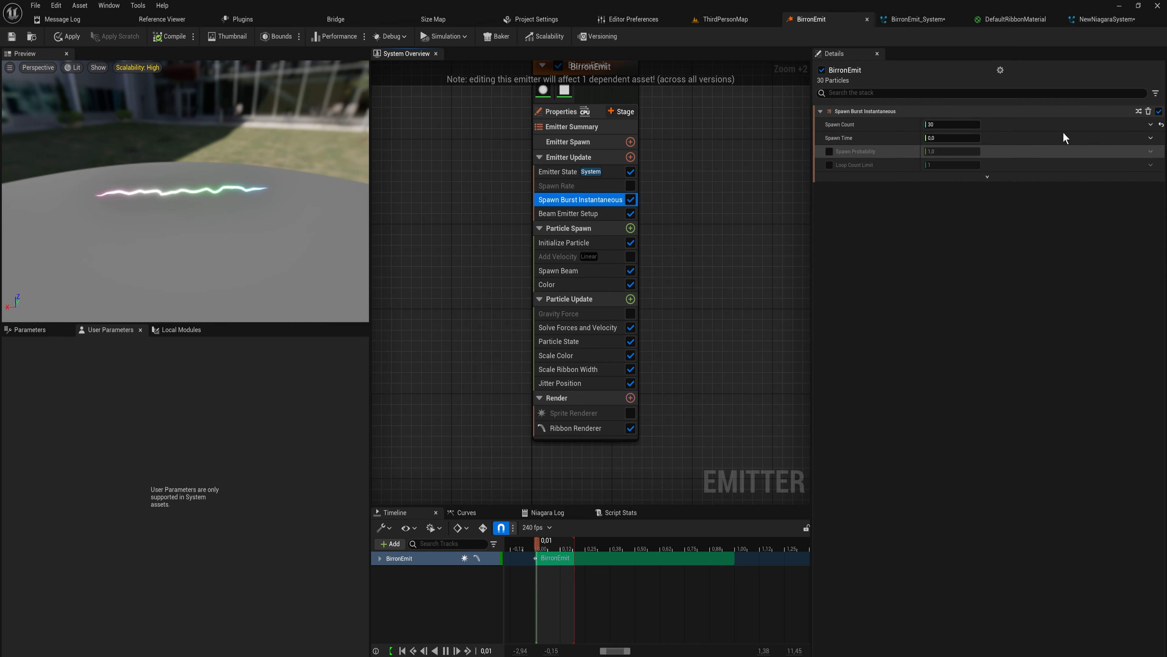
{"action": "left_click", "coordinate": [947, 122]}
{"action": "type", "text": "50"}
{"action": "key", "text": "Return"}
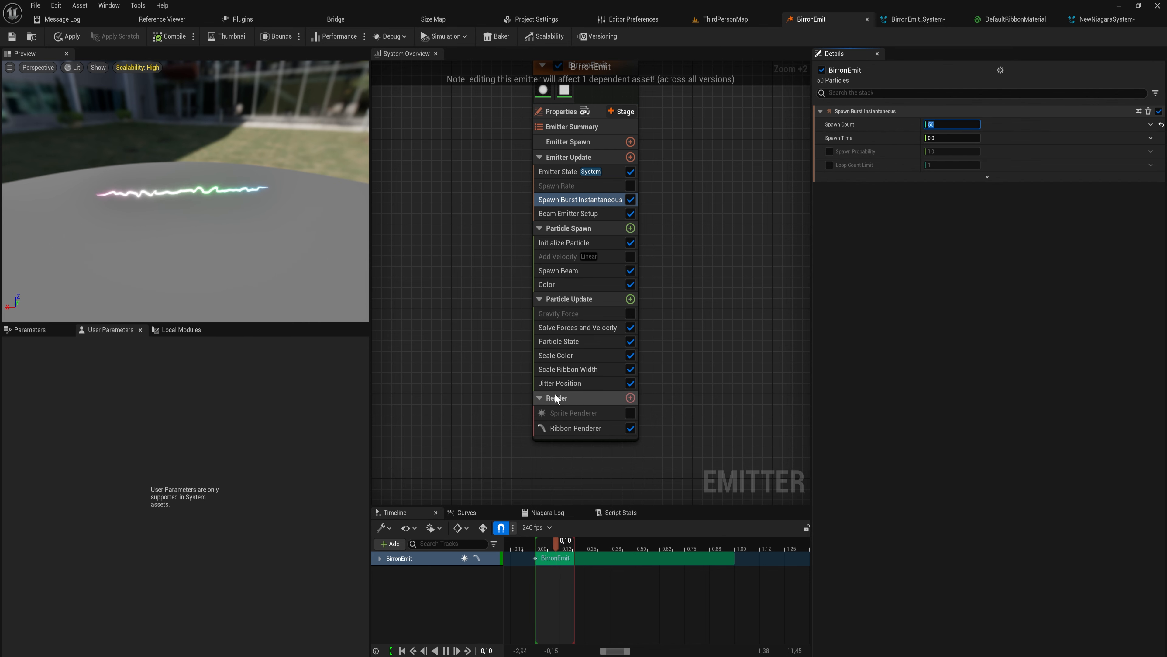
Open the Scale Curve value of the Jitter Position module's jitter amount for editing
{"action": "left_click", "coordinate": [558, 384]}
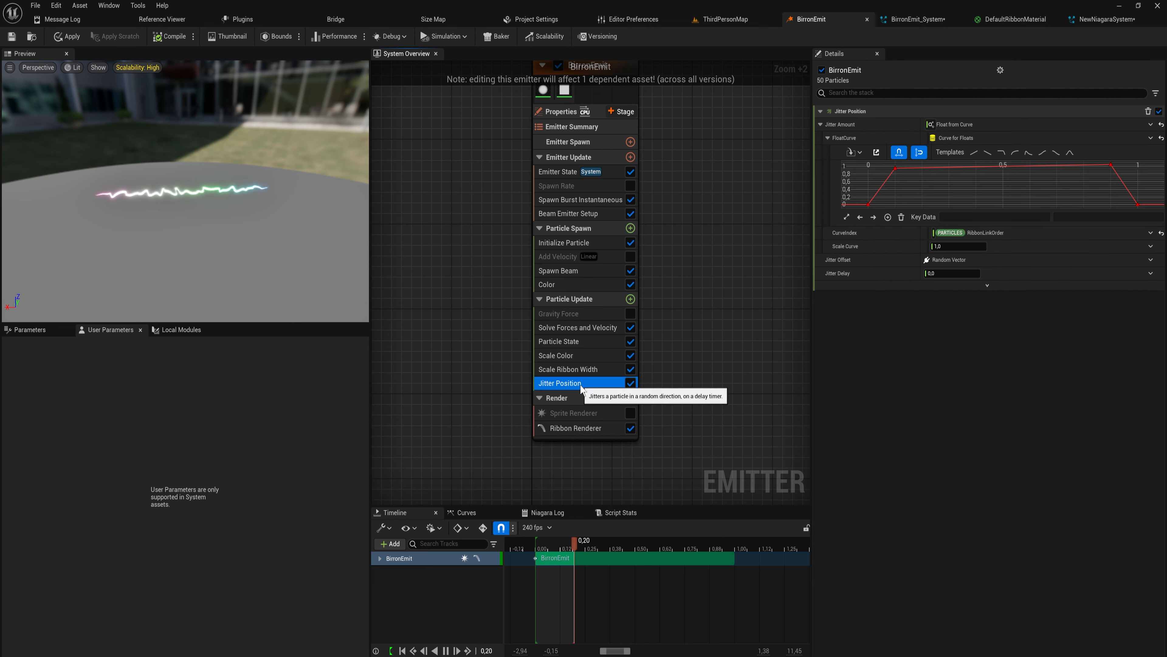
{"action": "left_click", "coordinate": [948, 247]}
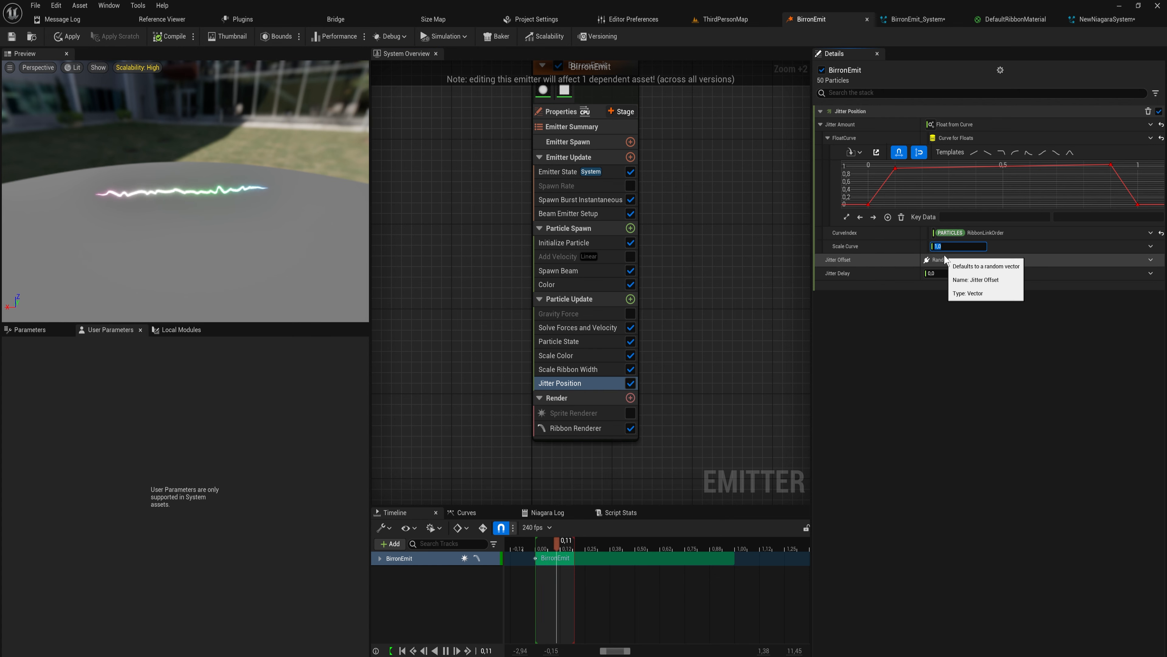